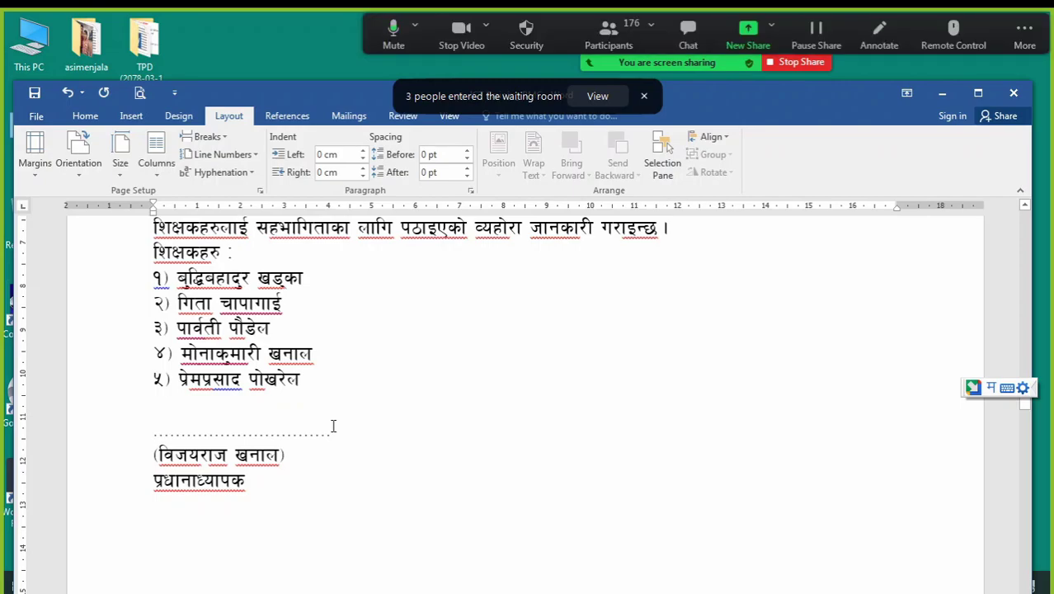
Try adding extra spaces after "नगर" in the letter's addressee line and delete them again
scroll(333, 426, "up", 6)
scroll(334, 426, "up", 1)
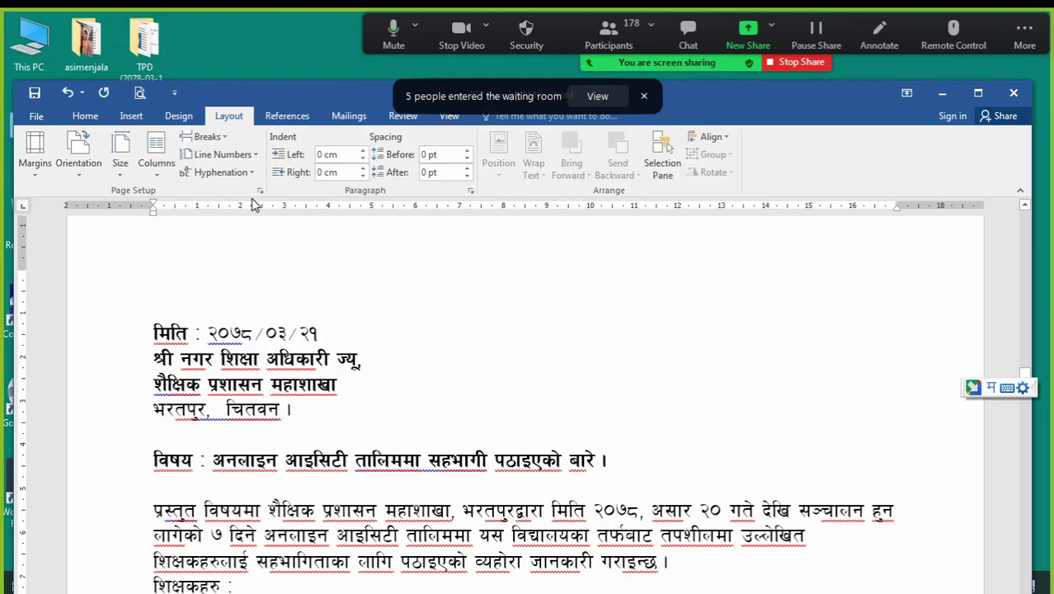
left_click(85, 115)
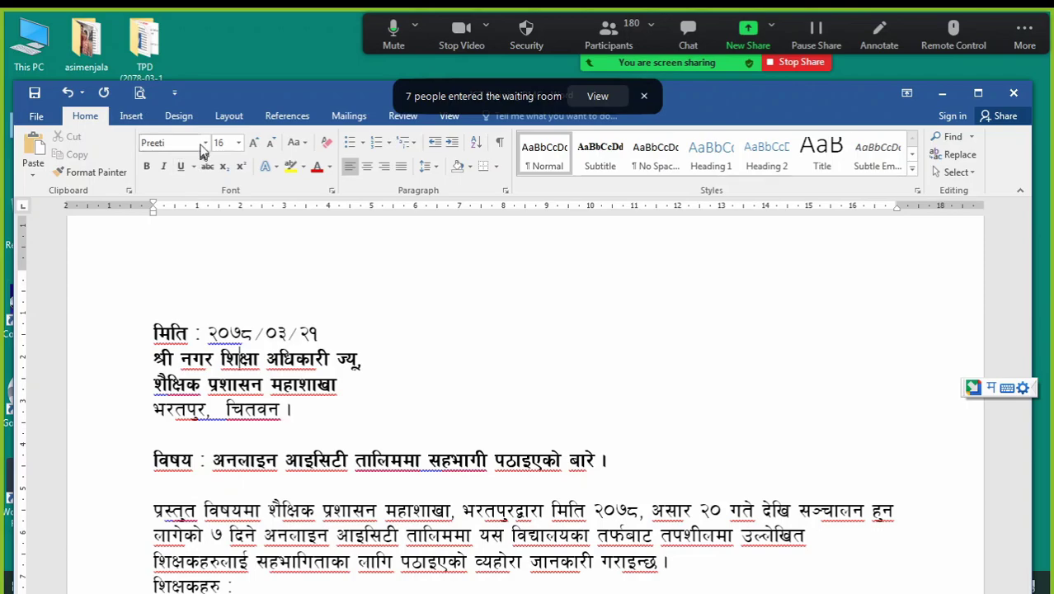
left_click(226, 356)
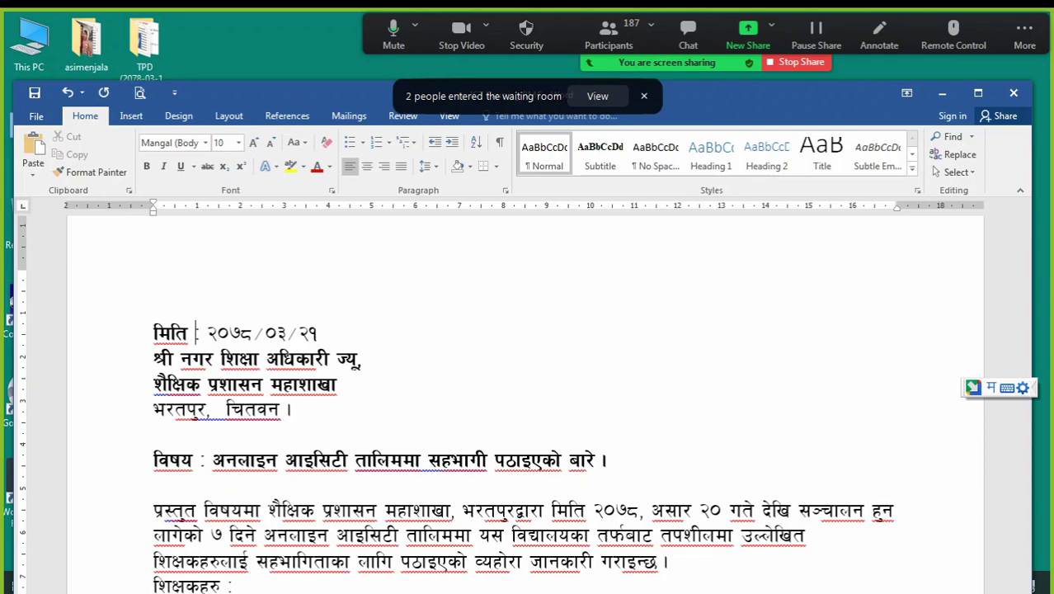
left_click(216, 358)
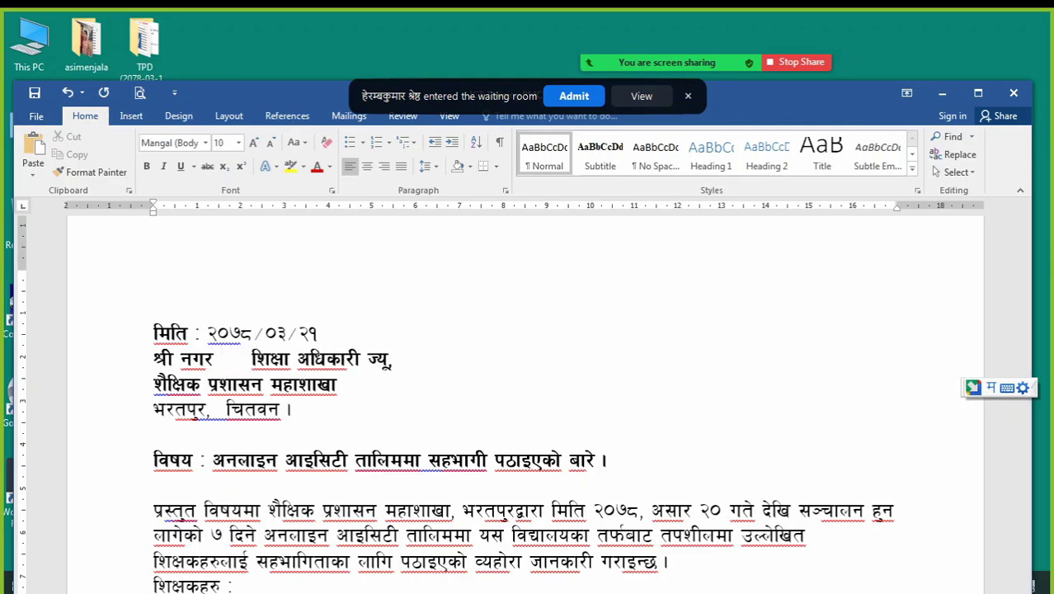
key("BackSpace")
key("BackSpace")
key("BackSpace")
key("BackSpace")
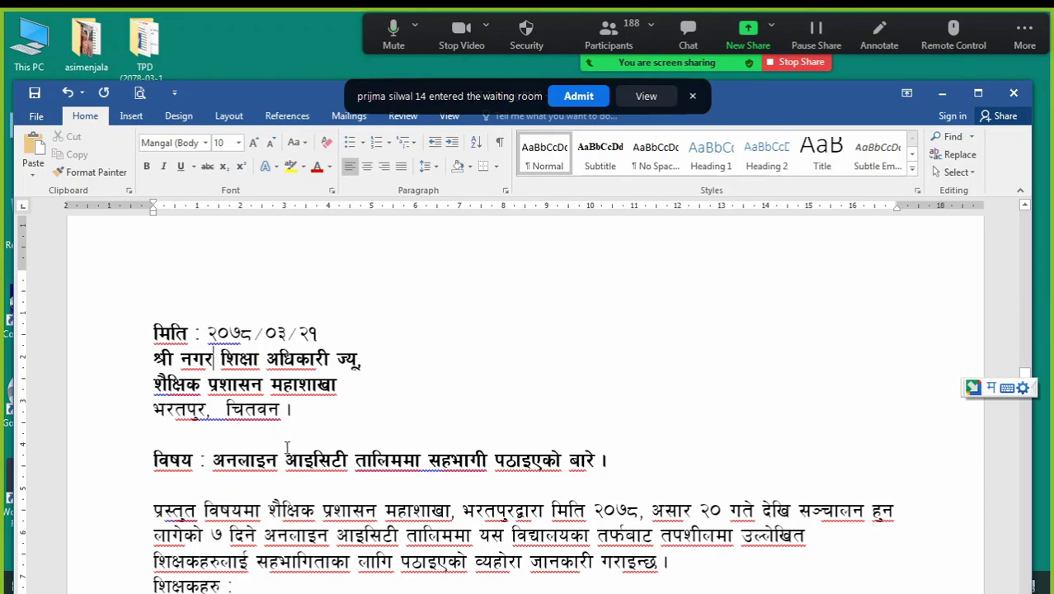
Try indenting the subject line with spaces before "विषय" and delete them again
left_click(155, 460)
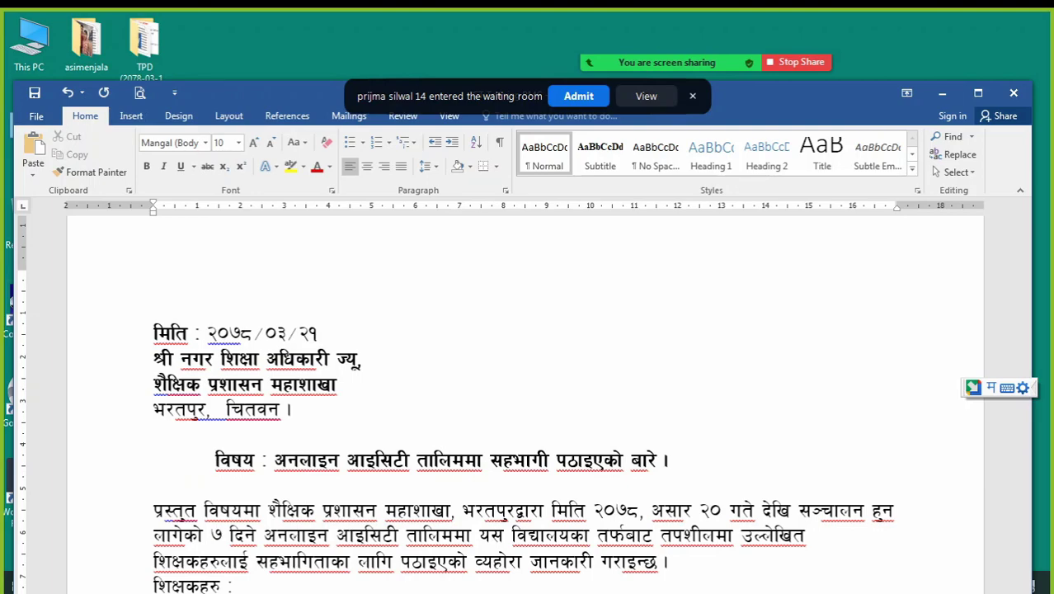
key("BackSpace")
key("BackSpace")
key("BackSpace")
key("BackSpace")
key("BackSpace")
key("BackSpace")
key("BackSpace")
key("BackSpace")
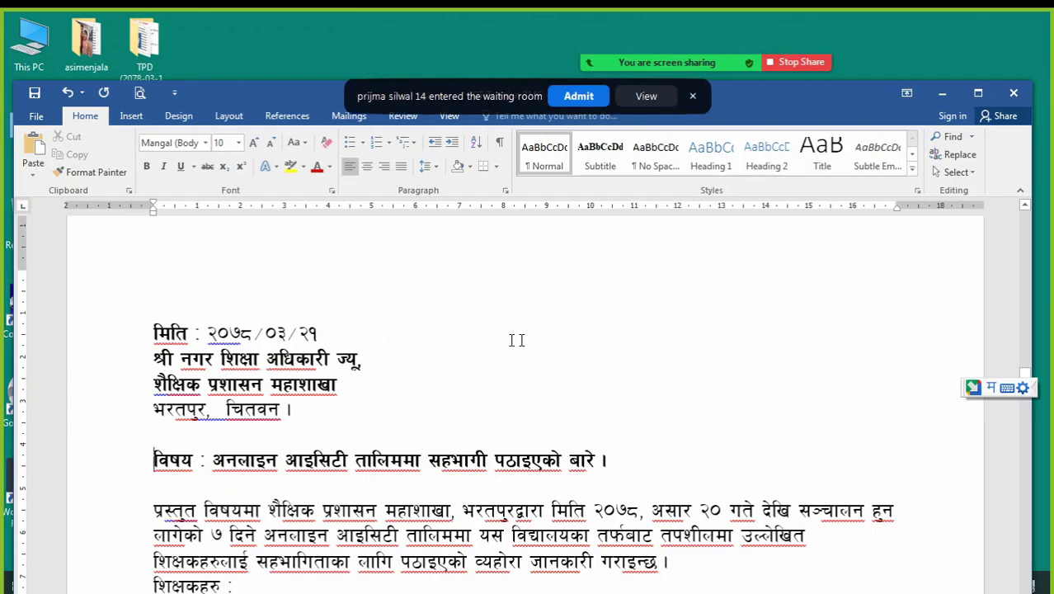
Retype the end of the date so it reads २०७८/०३/२१, and add a blank line below it
left_click(221, 331)
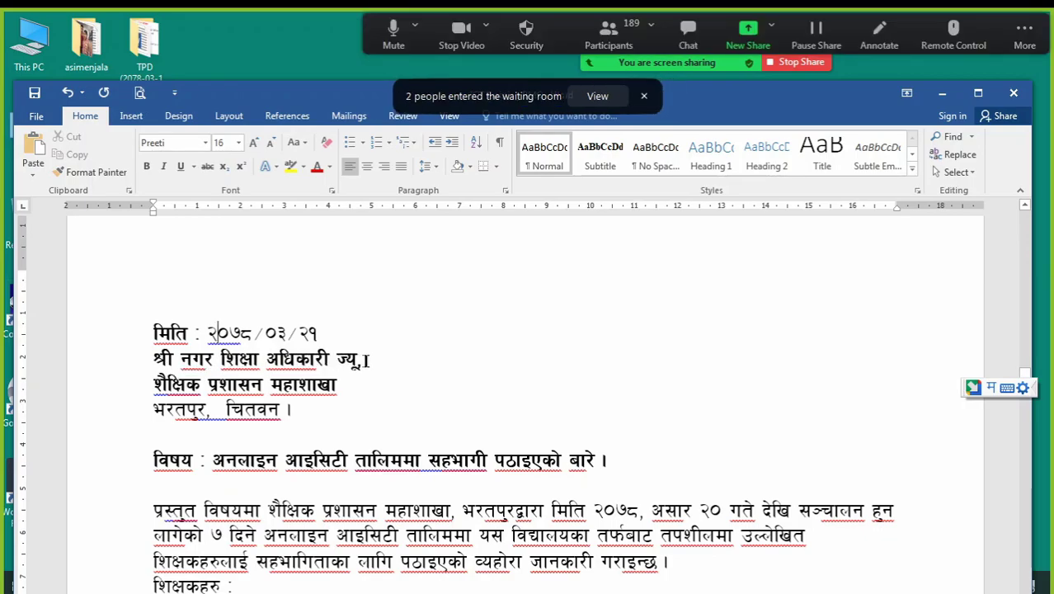
left_click(325, 334)
key("BackSpace")
key("BackSpace")
key("BackSpace")
key("BackSpace")
key("BackSpace")
type("03")
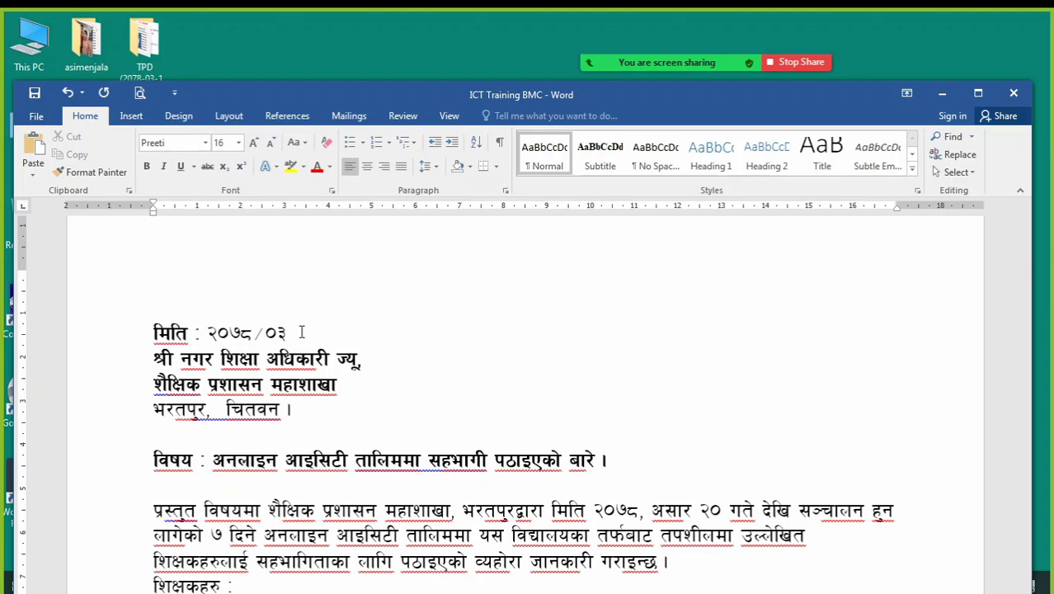
type("□")
key("BackSpace")
type("/२१")
key("Return")
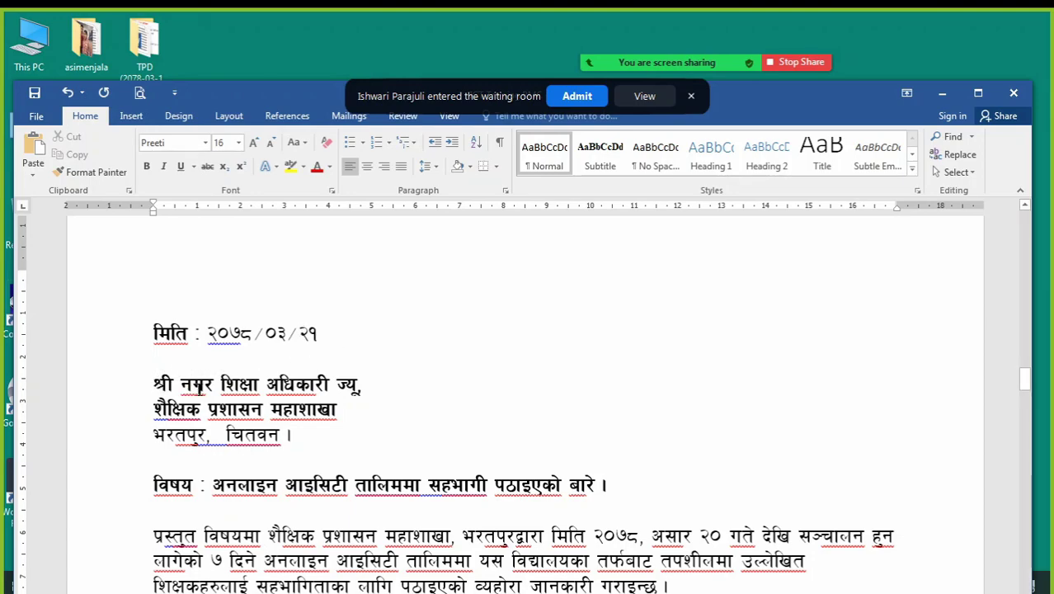
Try extra line breaks after the addressee, department and city lines, removing each one again
left_click(371, 388)
key("Return")
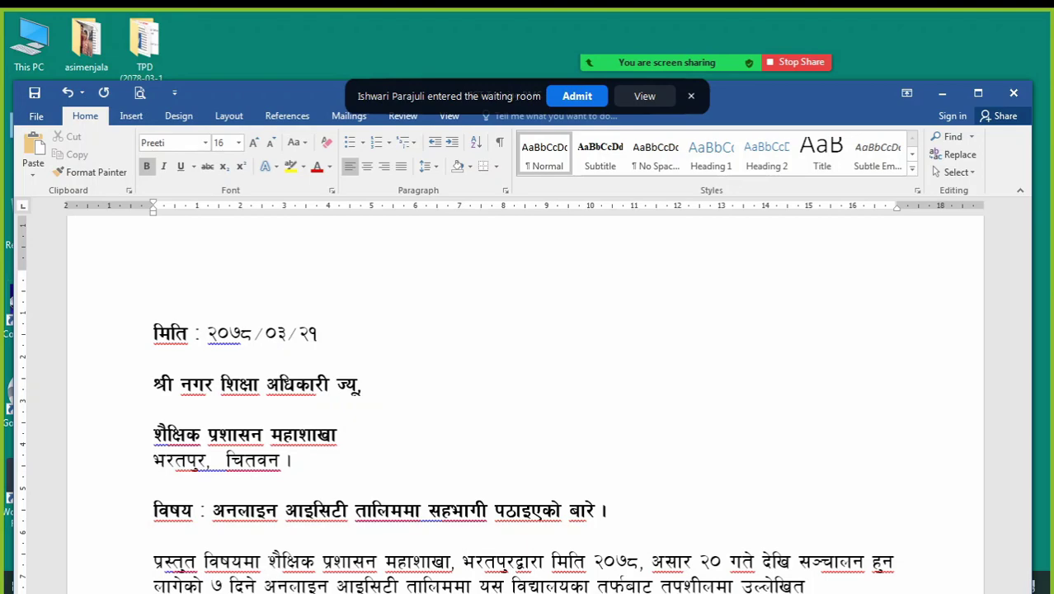
key("Delete")
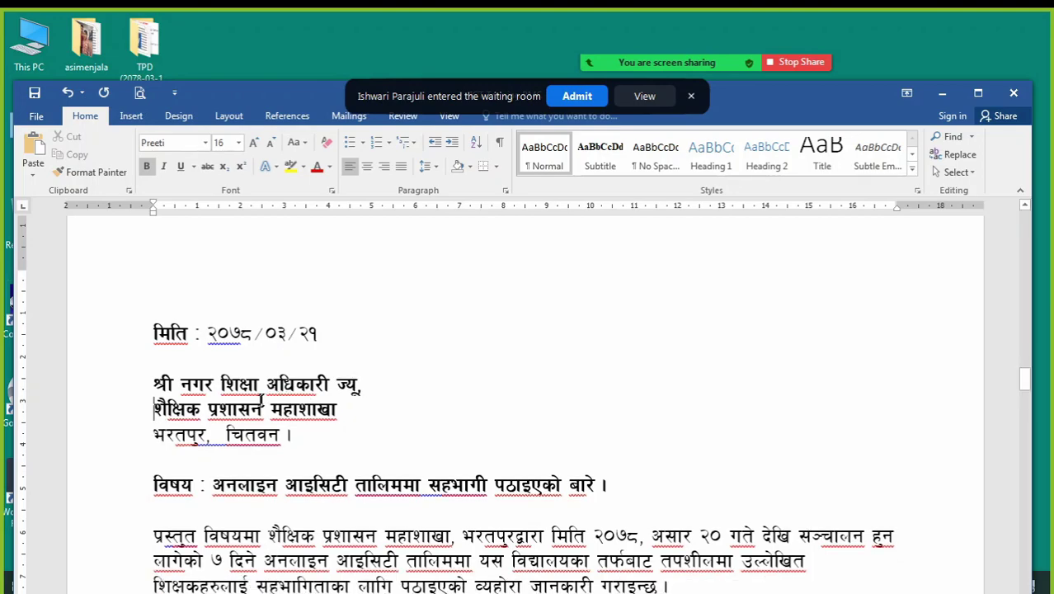
left_click(354, 410)
key("Return")
key("Delete")
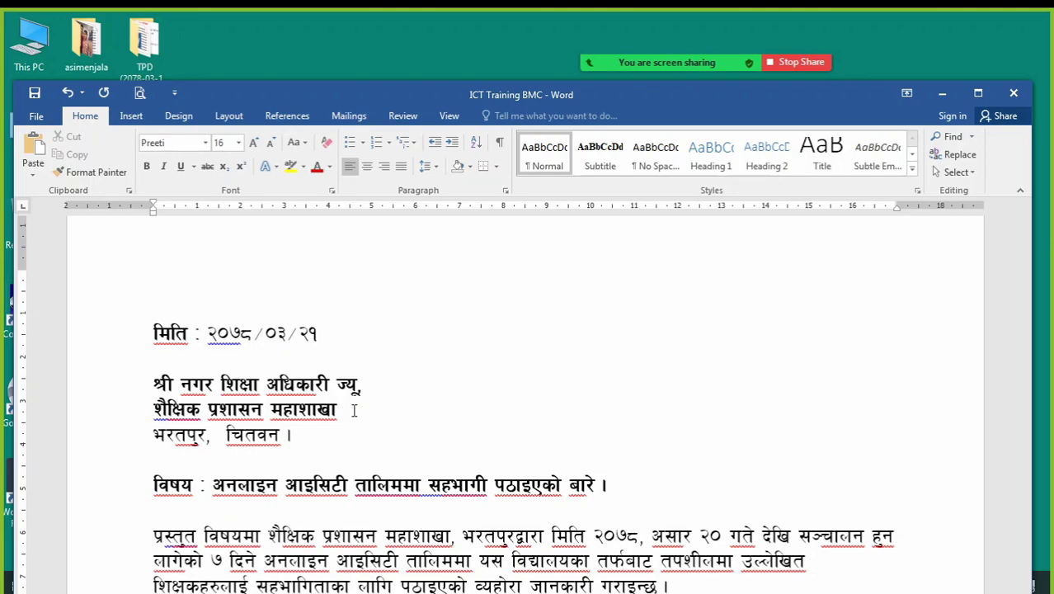
left_click(303, 437)
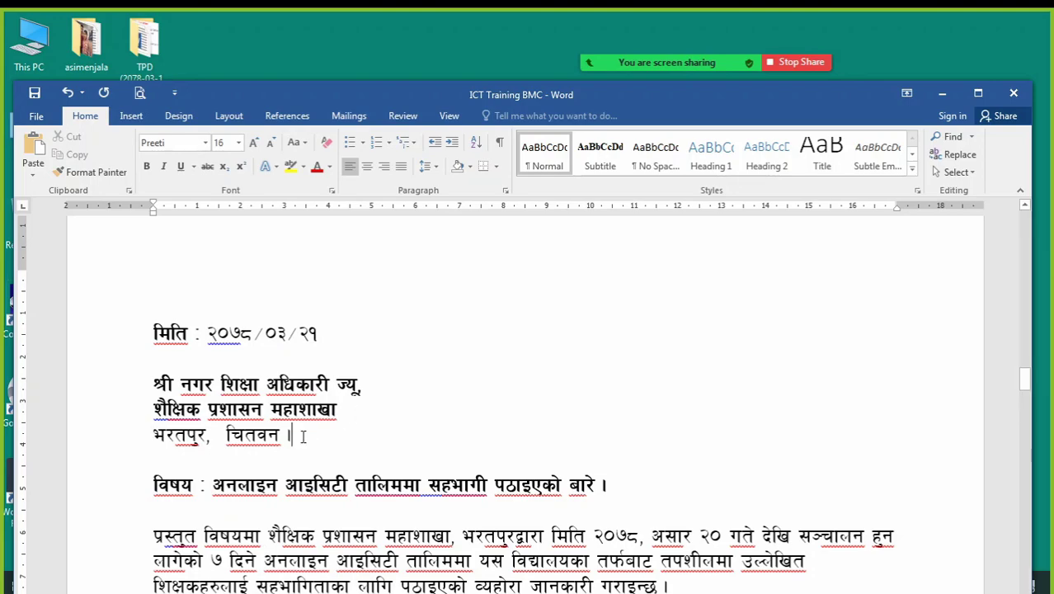
key("Return")
key("Delete")
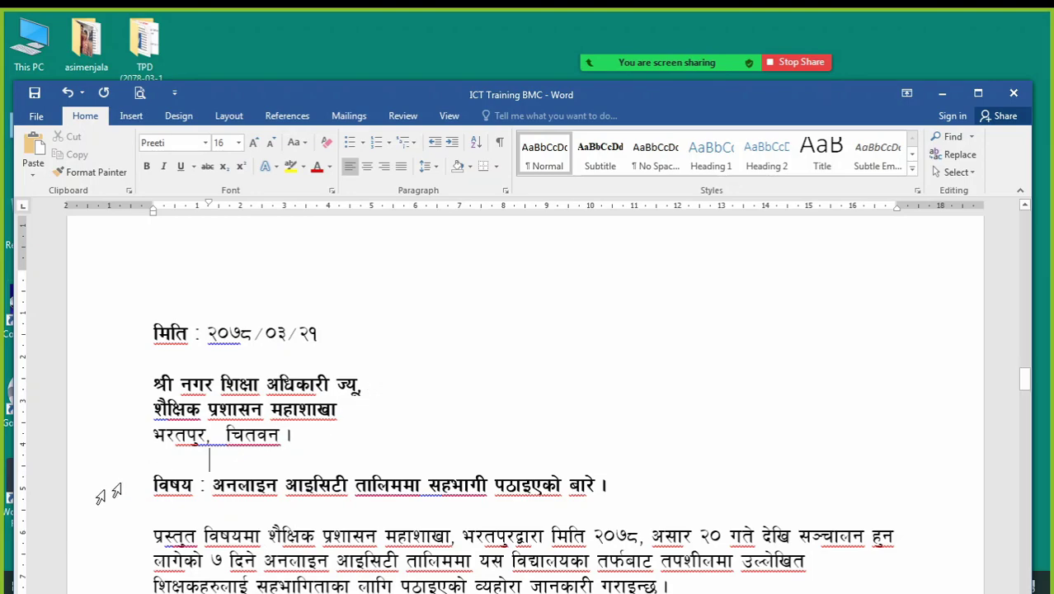
Try an additional blank line between the subject line and the body paragraph, and remove it again
left_click(210, 460)
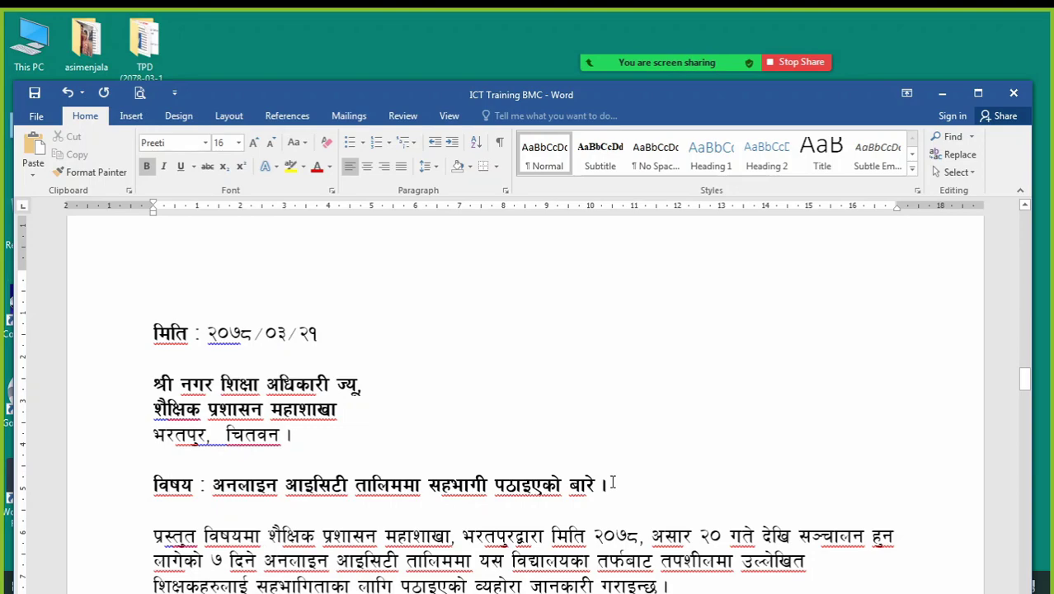
scroll(403, 511, "down", 1)
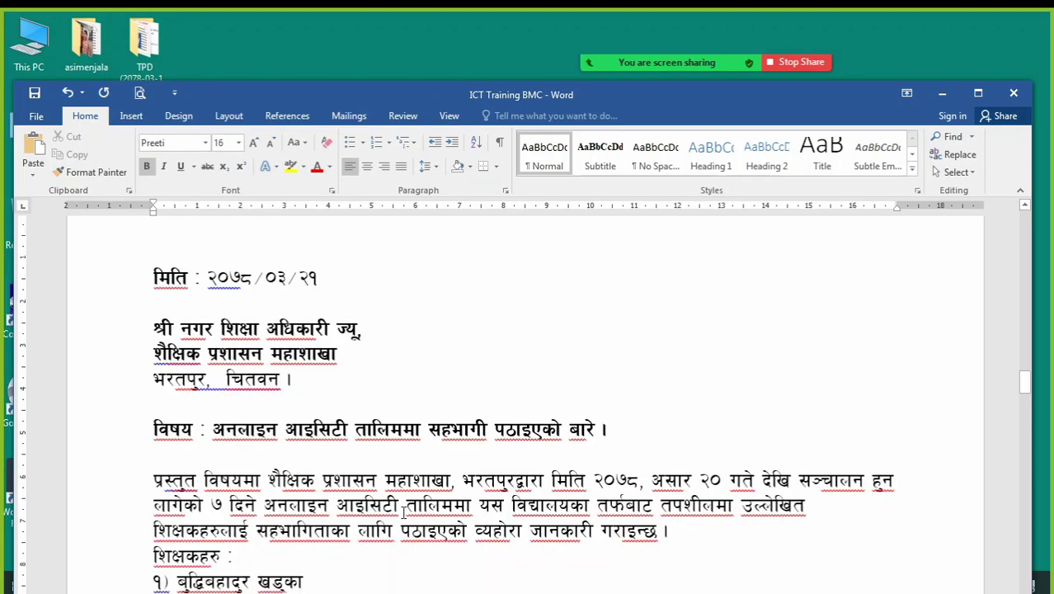
left_click(220, 430)
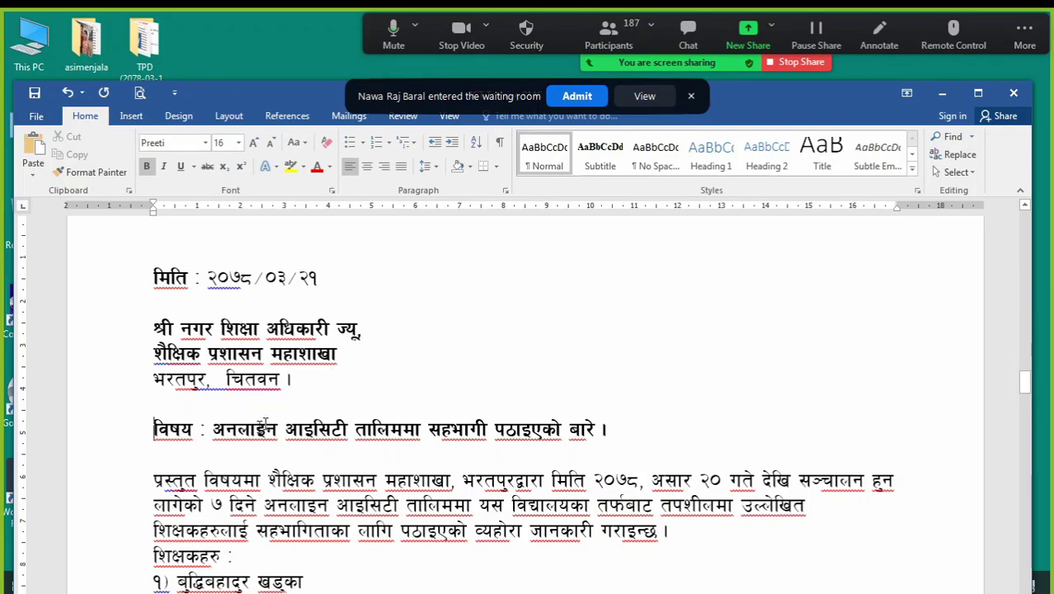
key("BackSpace")
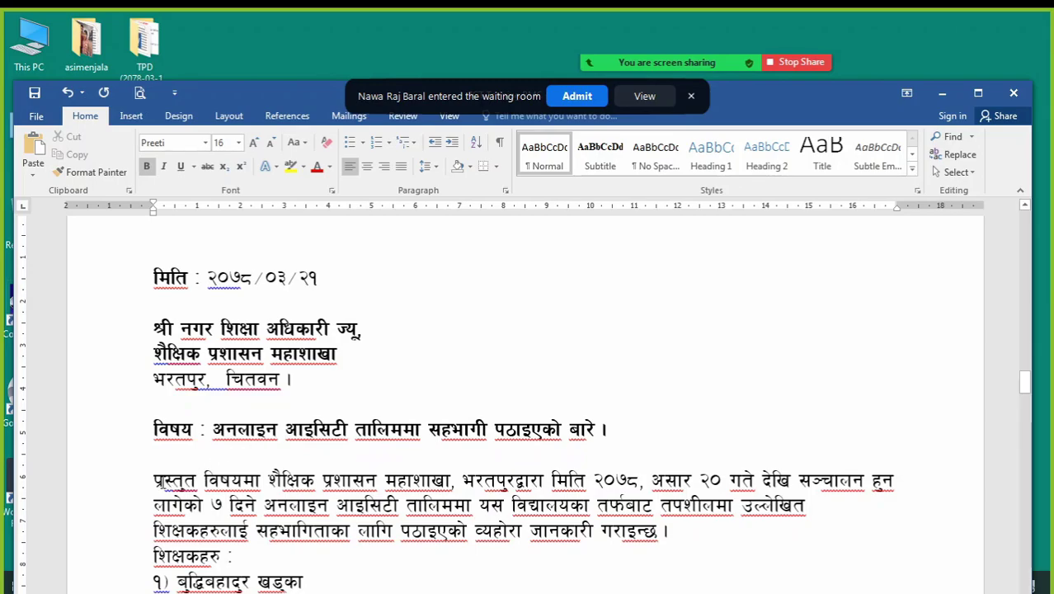
left_click(620, 431)
key("Return")
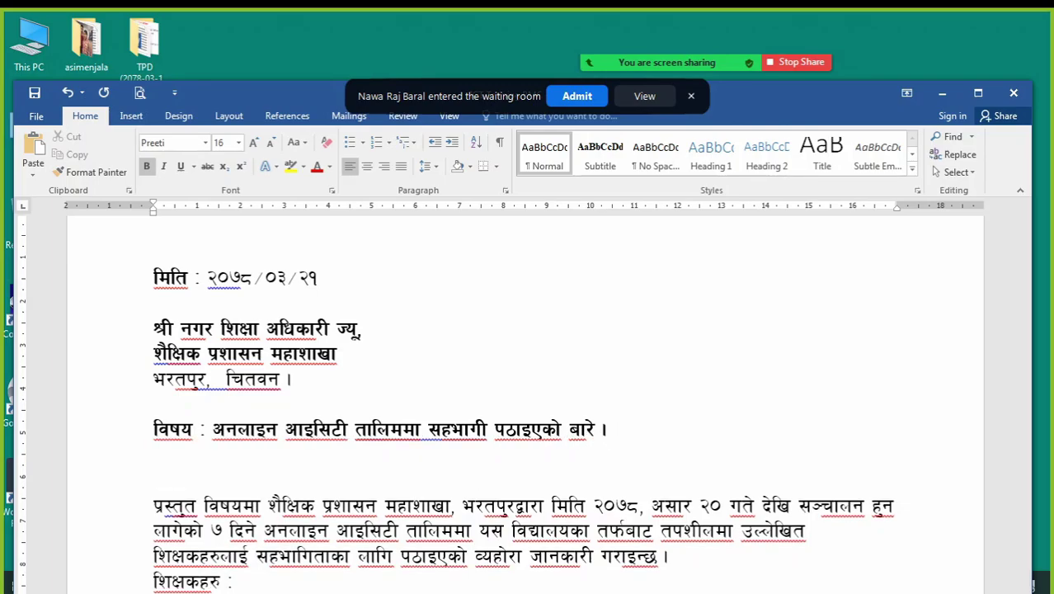
scroll(167, 388, "down", 3)
left_click(166, 393)
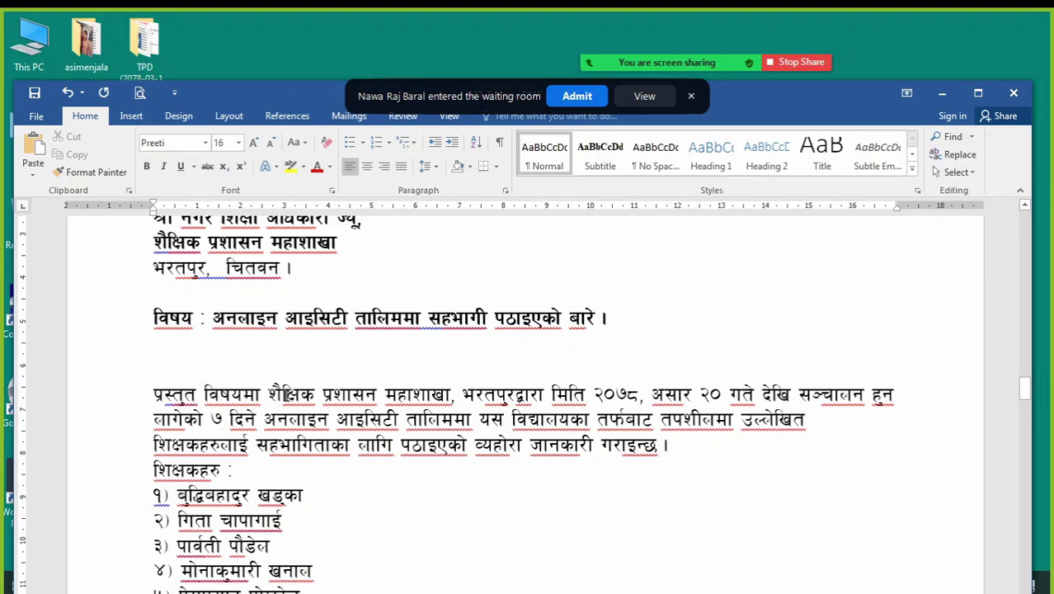
key("Up")
key("BackSpace")
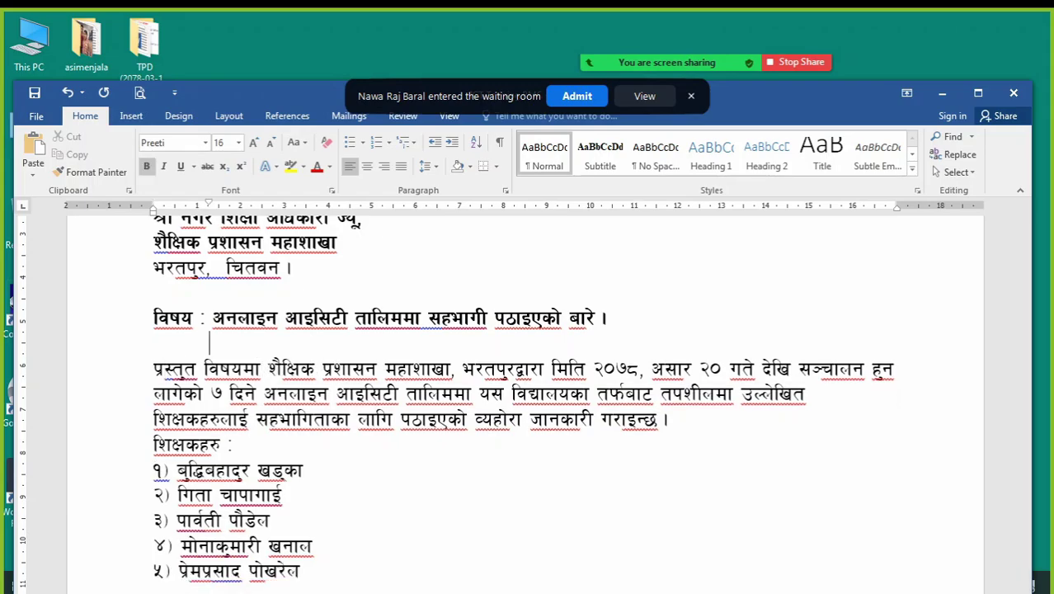
Retype the opening "प्रस्तुत विषयमा शैक्षिक प्रशासन महाशाखा, भरतपुरद्वारा" above the body paragraph and join it to that paragraph
key("Return")
type("प्रस्तुत विषयमा शैक्षिक प्रशासन माहा")
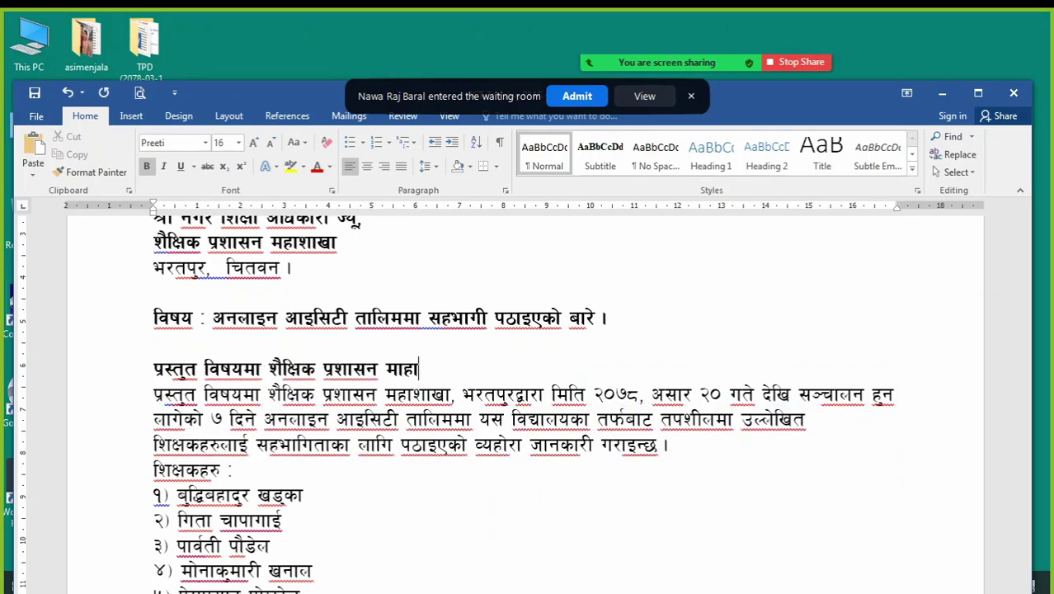
key("BackSpace")
key("BackSpace")
type("हाशा")
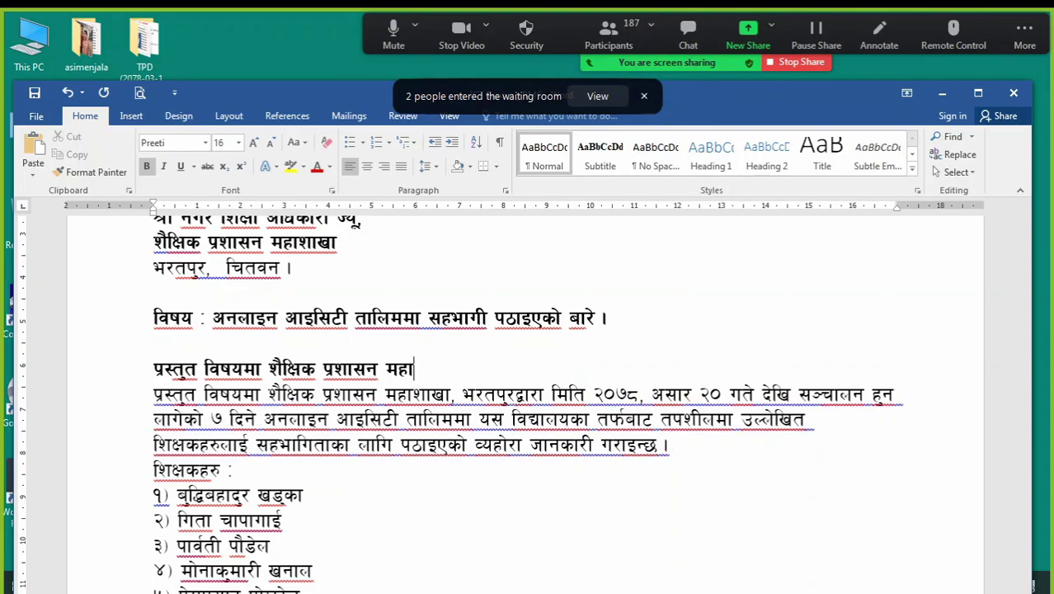
type("खा, भरतपु")
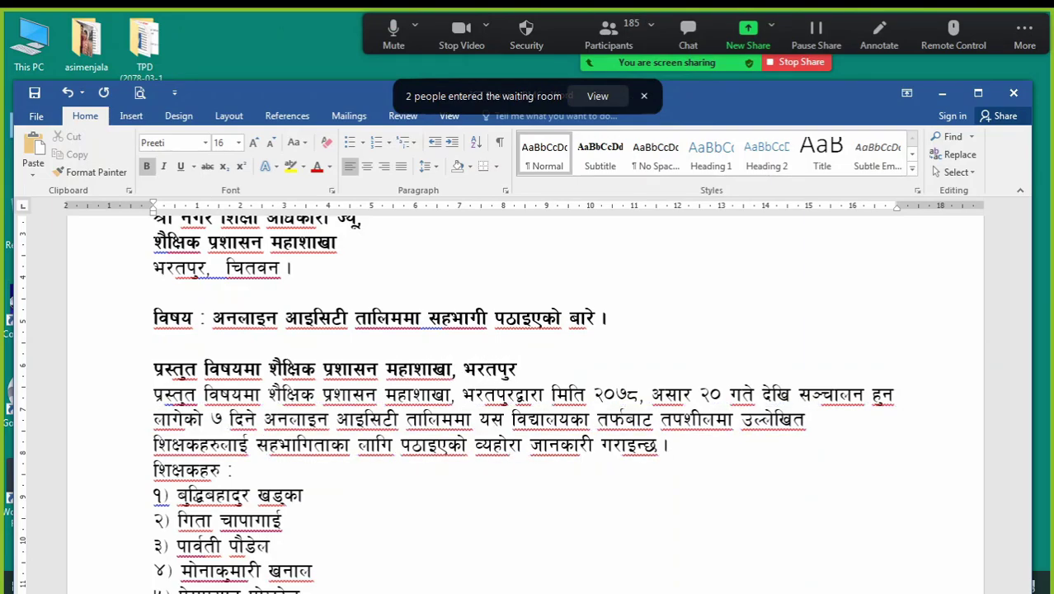
type("रद्वार")
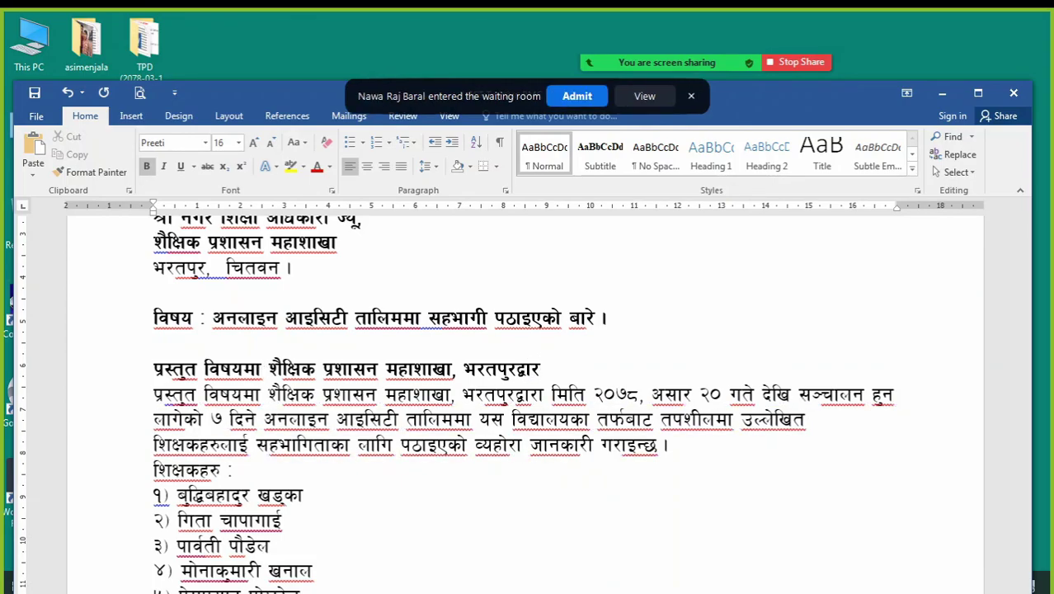
type("ा")
key("Delete")
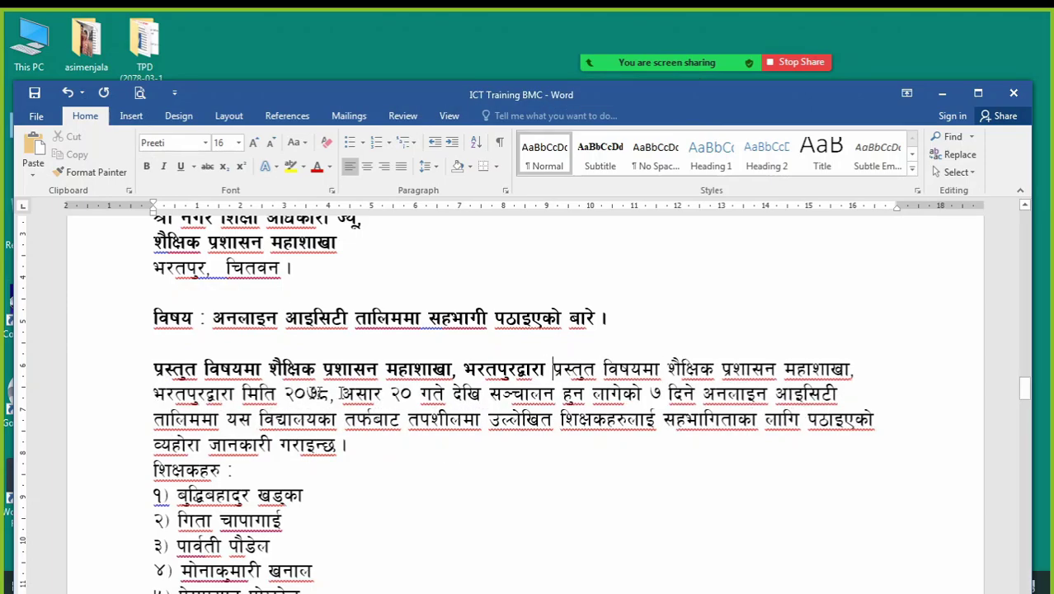
Delete the duplicated old opening phrase from the body paragraph and remove bold from the retyped opening
left_click(237, 396, "shift")
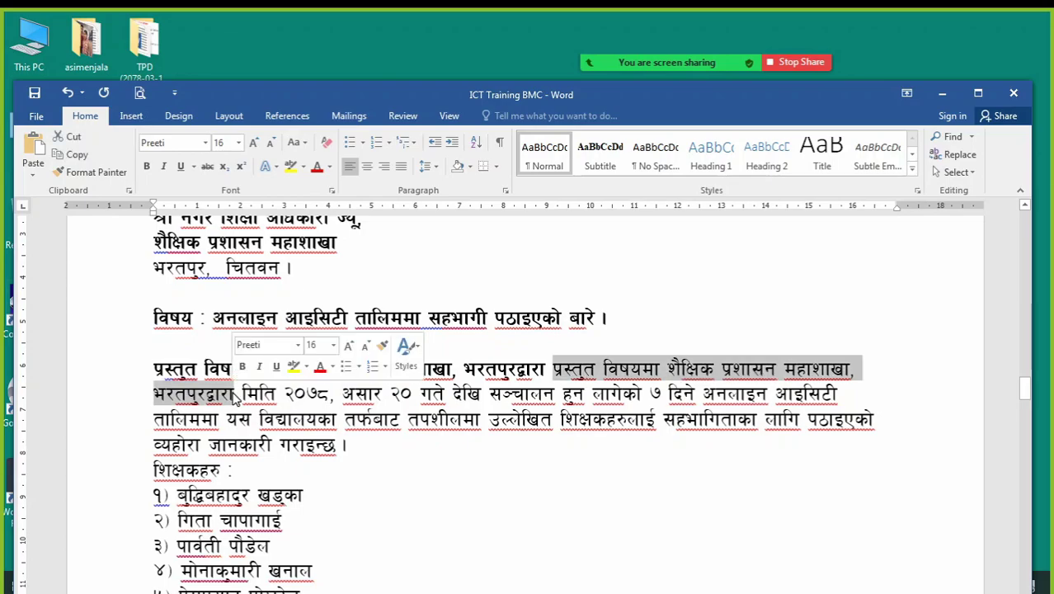
key("Delete")
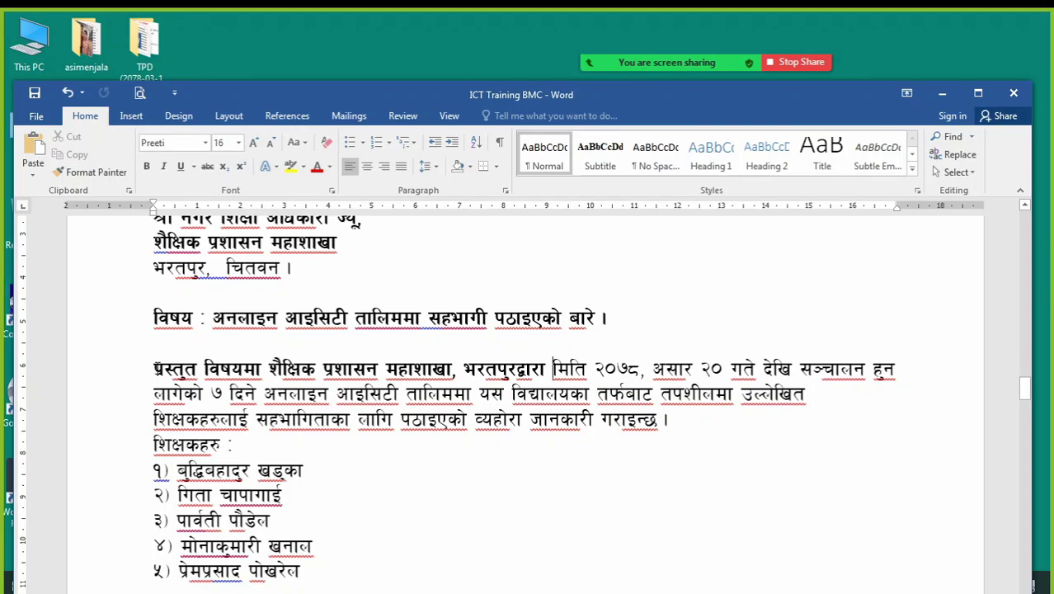
left_click_drag(153, 369, 546, 376)
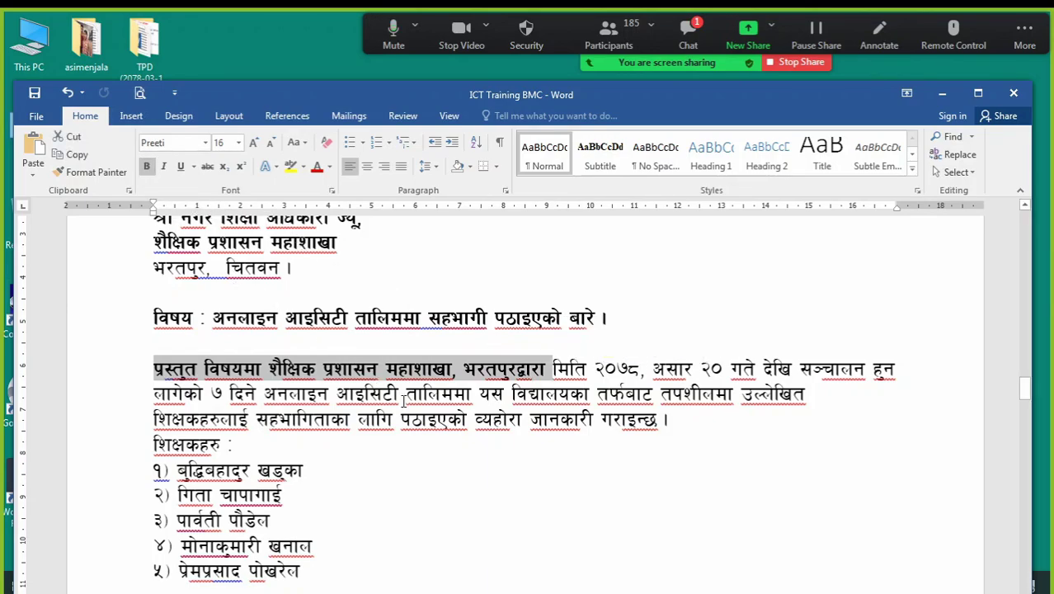
key("ctrl+b")
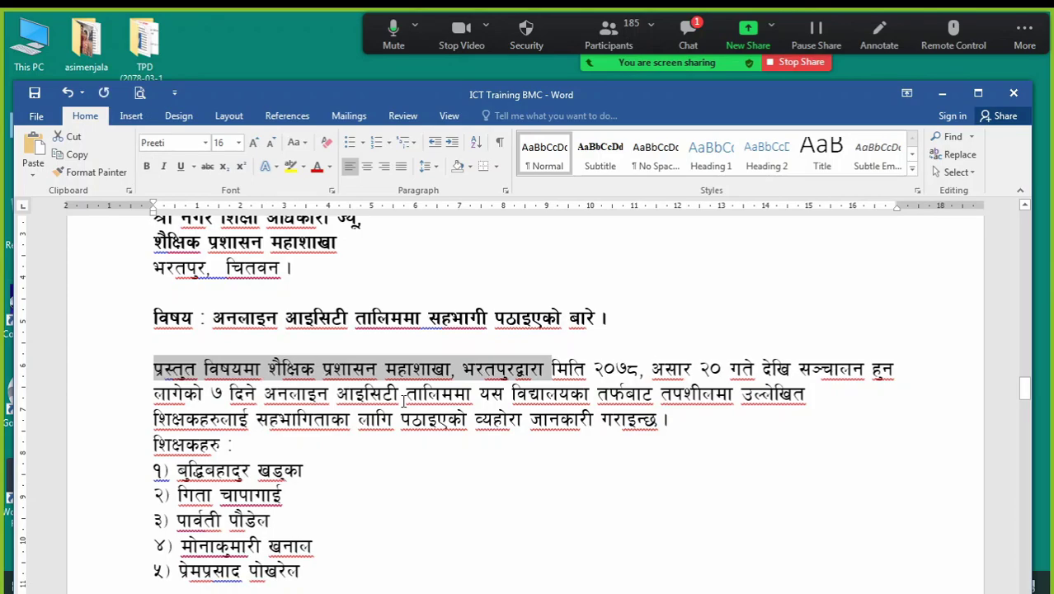
key("ctrl+b")
key("ctrl+b")
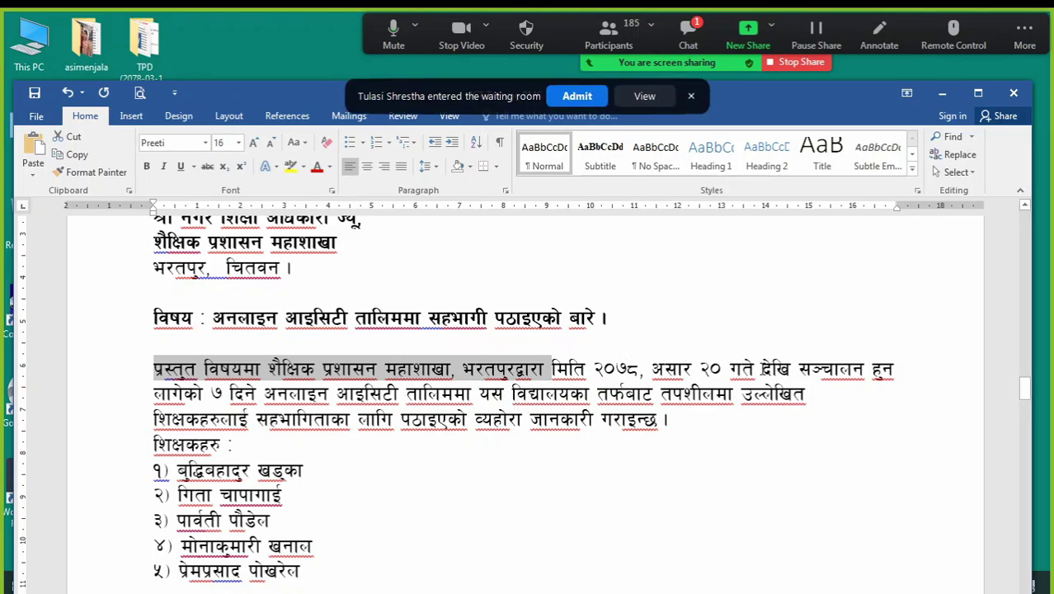
Remove the space between "गते" and "देखि" in the body paragraph
left_click(756, 369)
key("BackSpace")
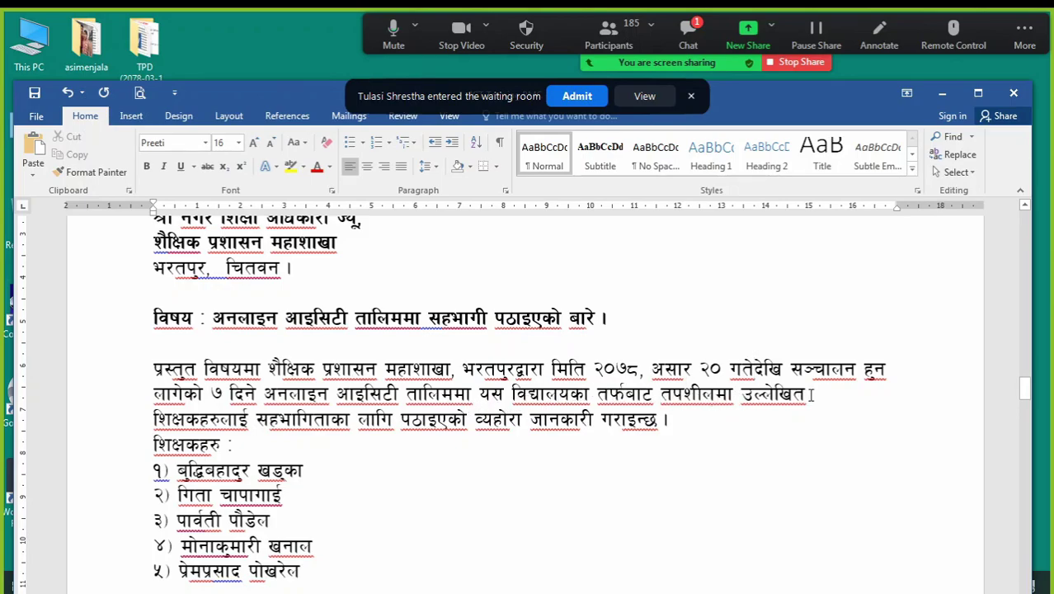
Try joining "लागेको" to the preceding "हुन" and inserting "लाग" before it, and remove the inserted letters again
left_click(155, 394)
key("BackSpace")
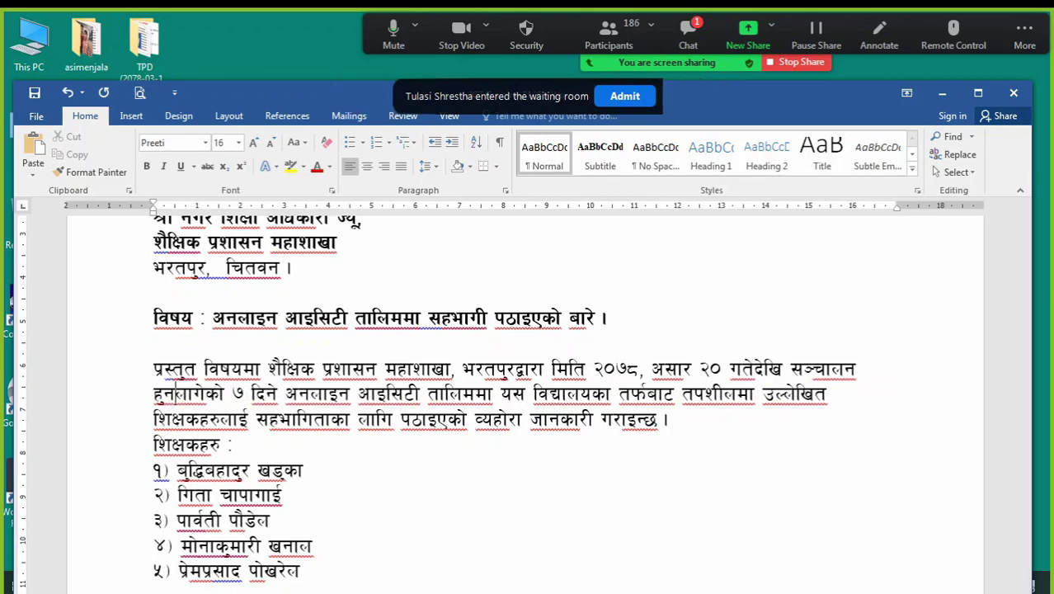
type("nfu")
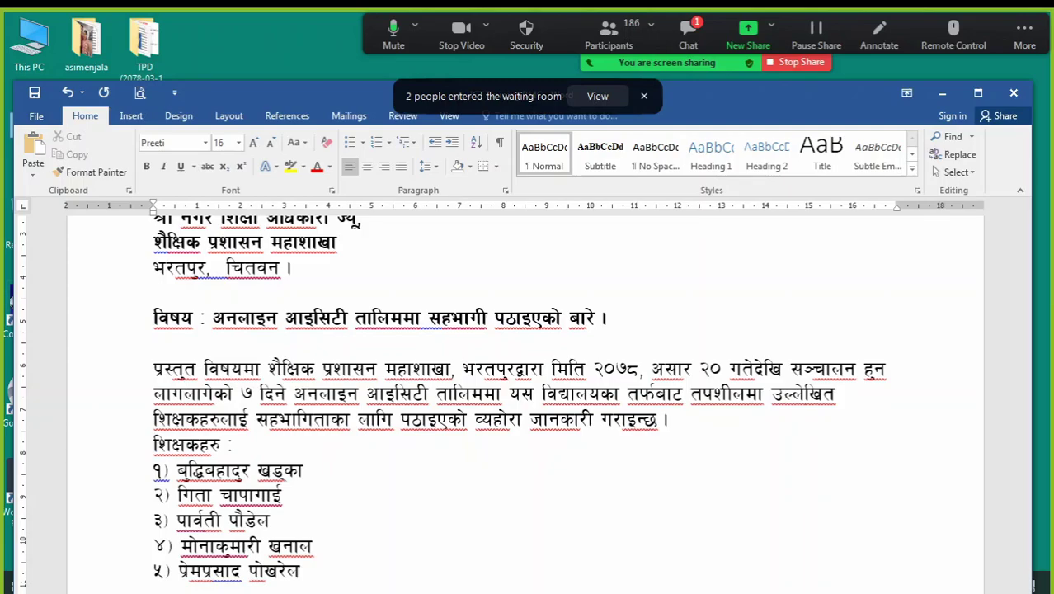
key("BackSpace")
key("BackSpace")
key("BackSpace")
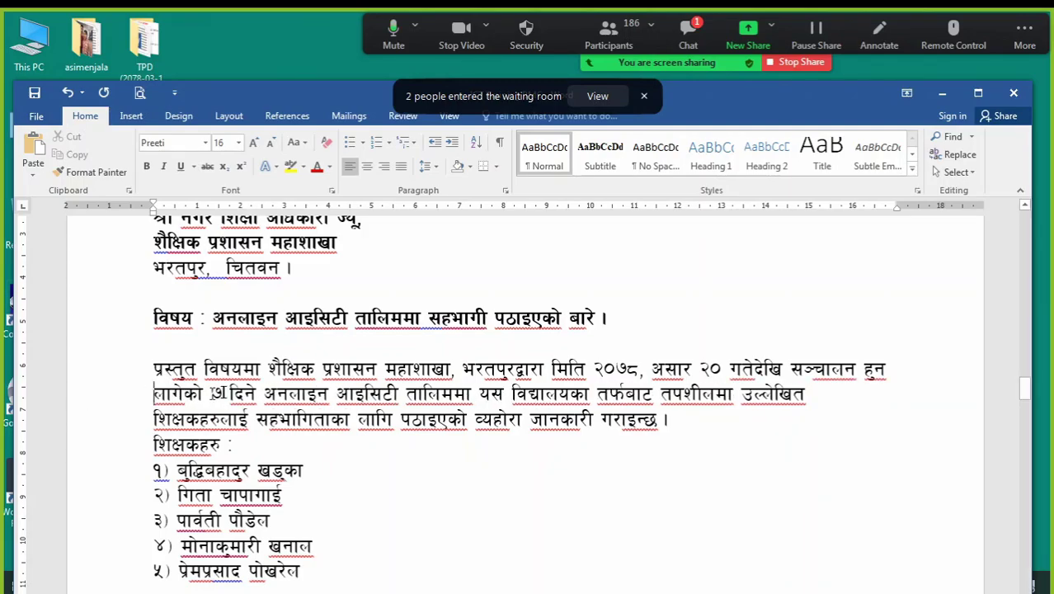
Try deleting at the ends of the body paragraph's first and second lines
left_click_drag(155, 369, 670, 421)
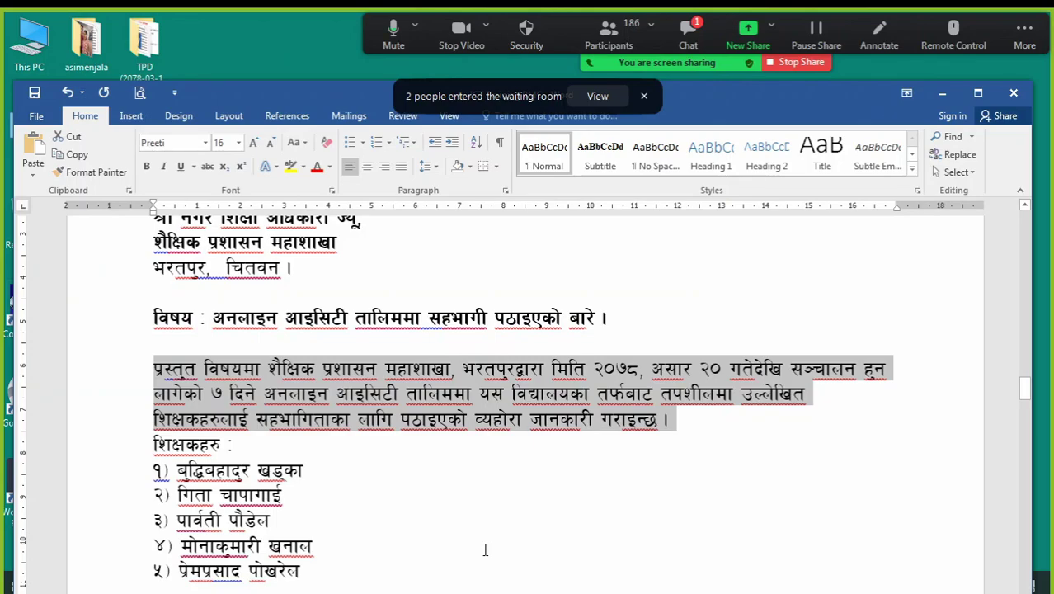
left_click(897, 370)
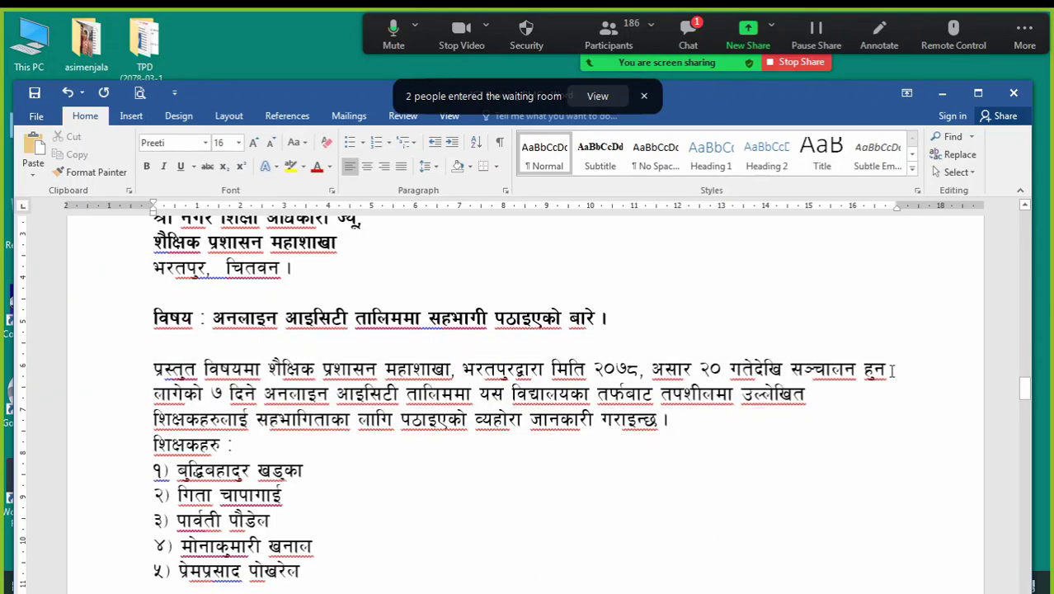
key("Delete")
left_click(815, 394)
key("Delete")
Delete the word "शिक्षकहरुलाई" from the body paragraph and retype it in the same place
left_click(250, 416)
key("BackSpace")
key("BackSpace")
key("BackSpace")
key("BackSpace")
key("BackSpace")
key("BackSpace")
key("BackSpace")
key("BackSpace")
key("BackSpace")
key("BackSpace")
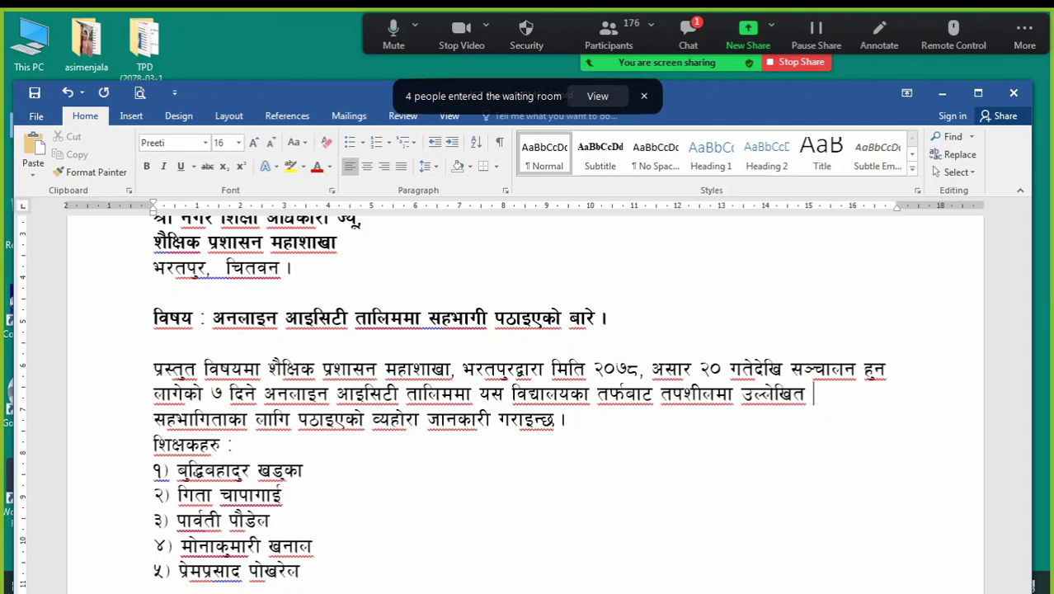
type("lzIfsx/'nfO{")
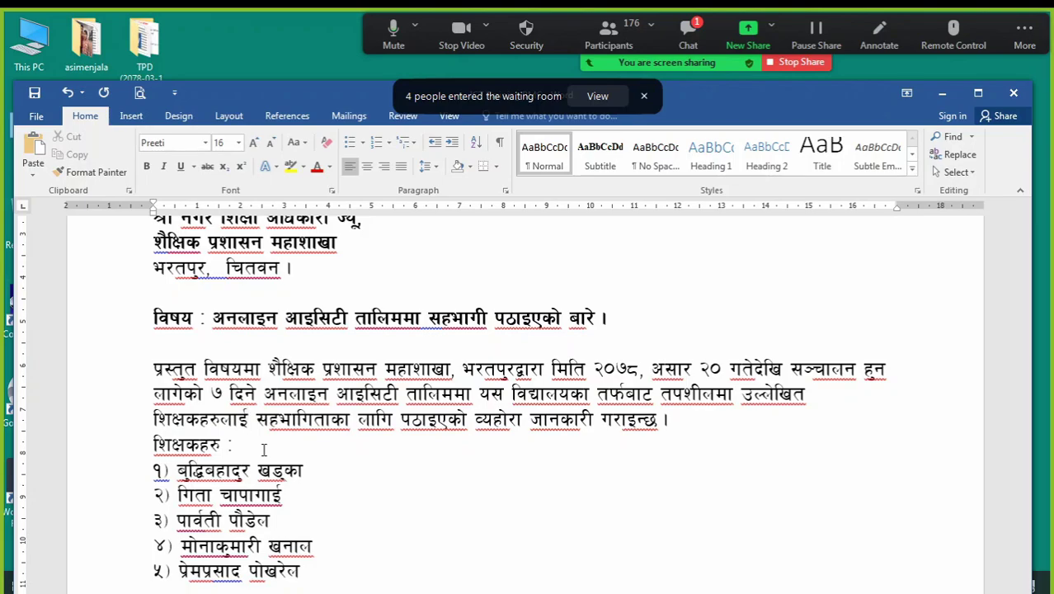
Insert a blank line between the body paragraph and the "शिक्षकहरु :" heading
left_click(675, 420)
key("Return")
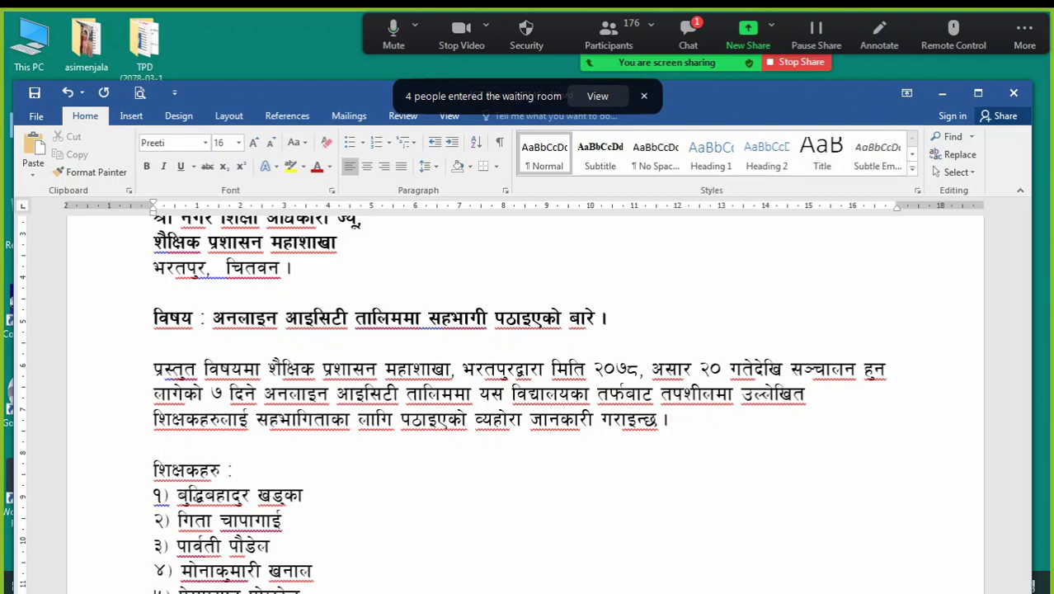
Review the letter's layout from the date and addressee lines through the body paragraph to the teacher list
scroll(396, 417, "up", 2)
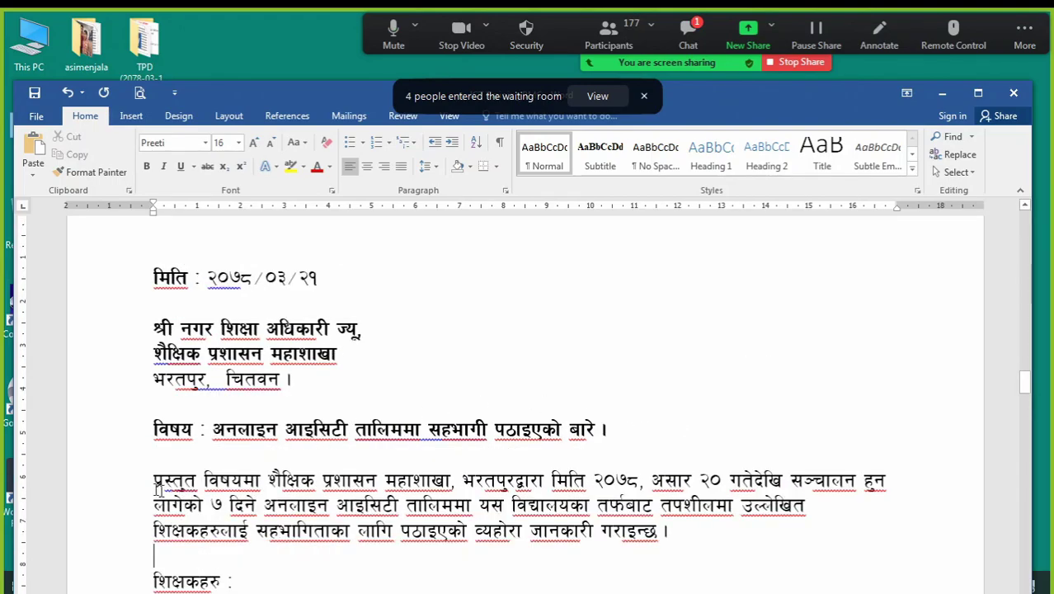
left_click_drag(152, 478, 678, 532)
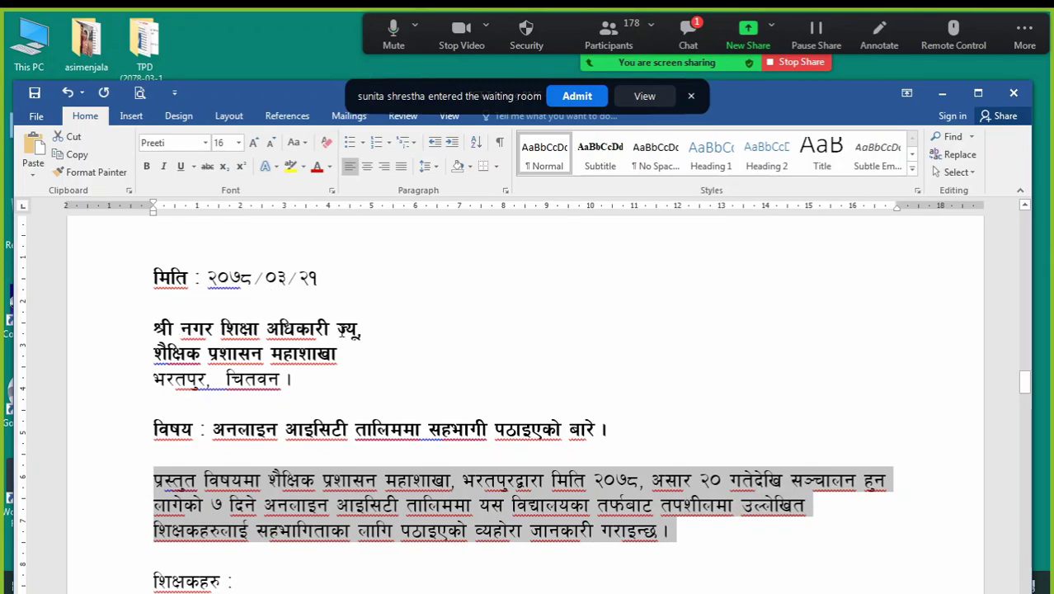
left_click(328, 277)
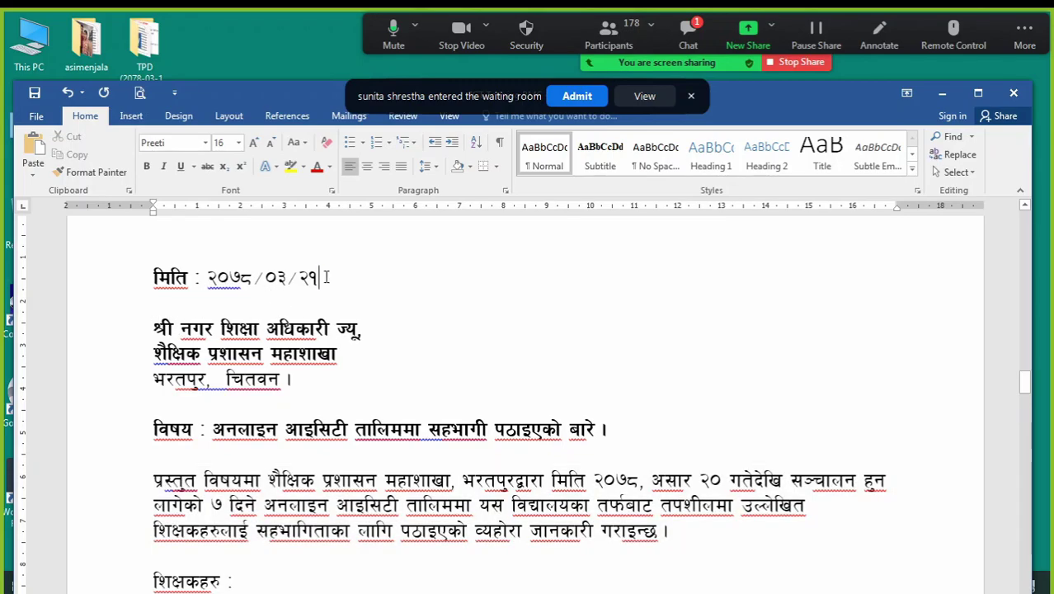
left_click(384, 335)
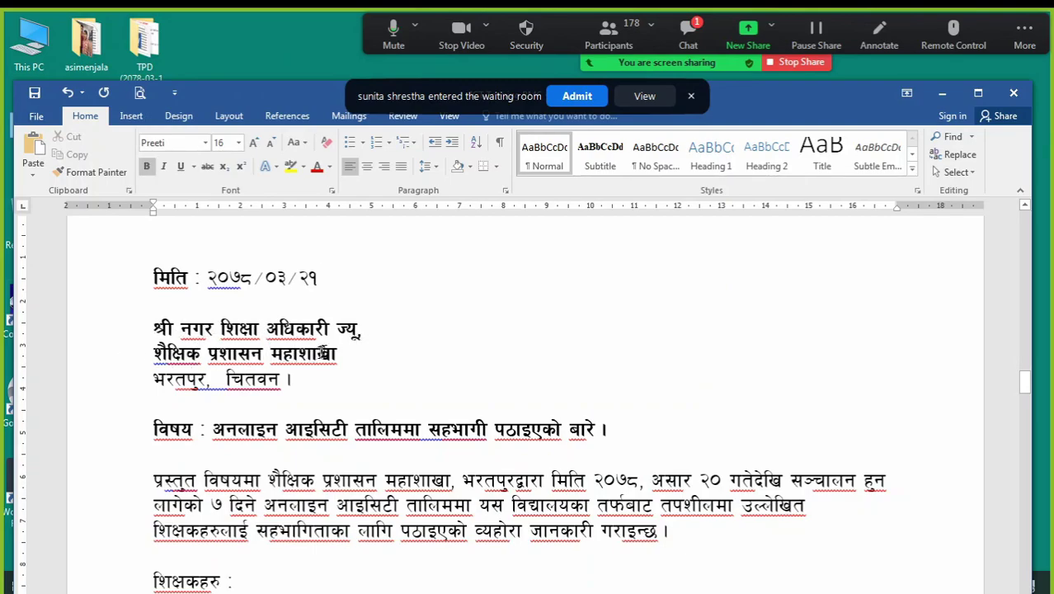
scroll(272, 379, "down", 1)
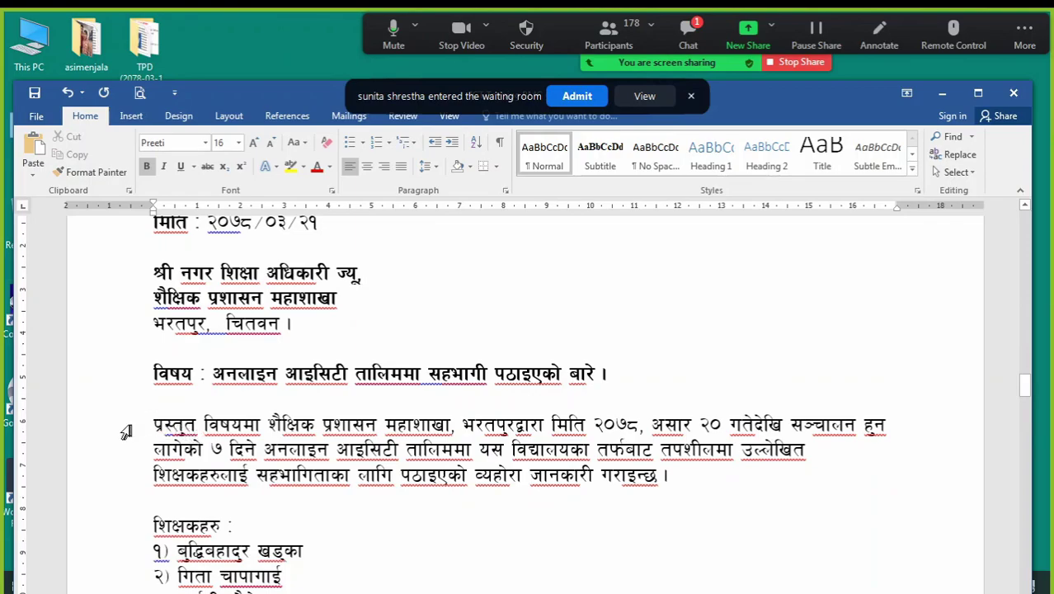
left_click_drag(122, 429, 122, 479)
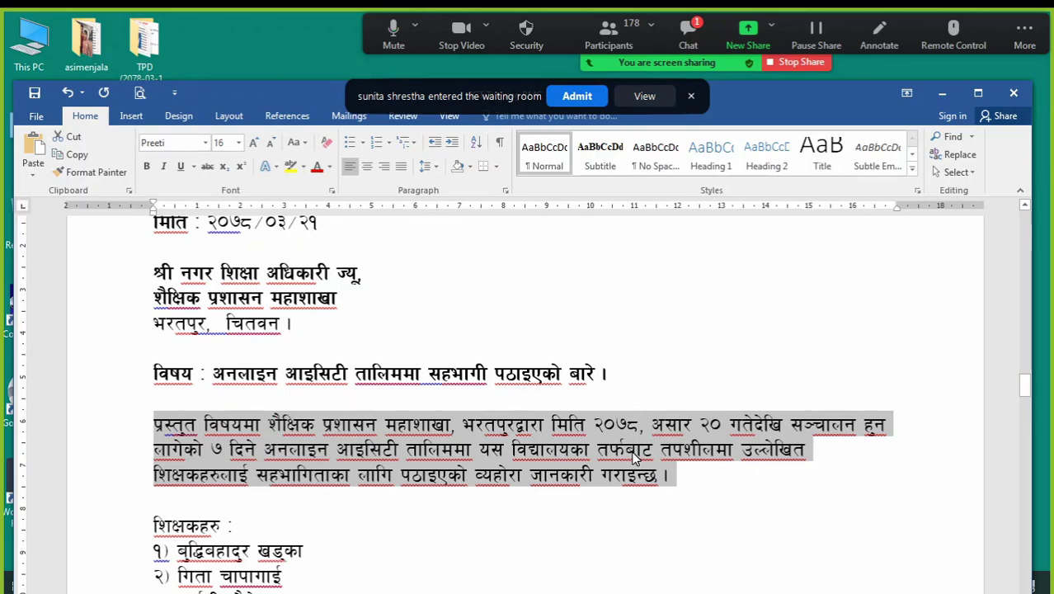
scroll(636, 453, "down", 3)
left_click(182, 408)
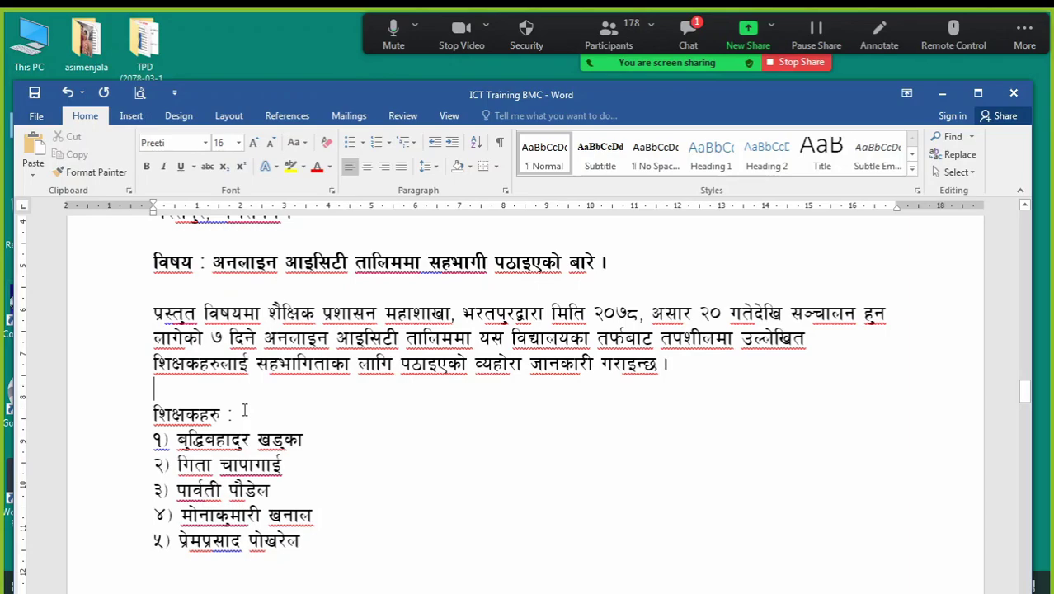
scroll(244, 410, "down", 1)
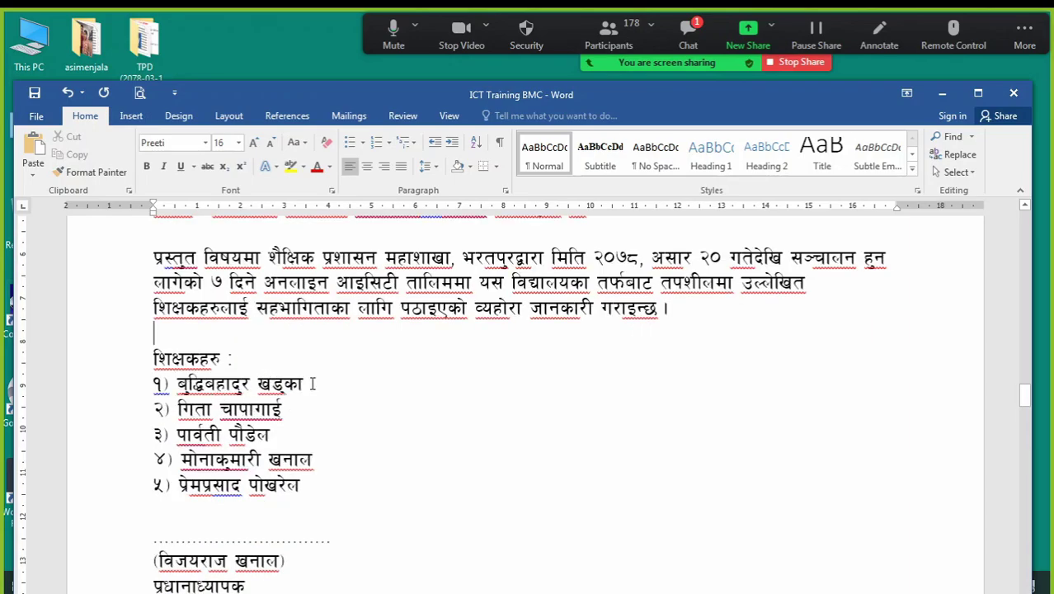
Try extra line breaks after each of the first four teachers in the list, removing each one again
left_click(156, 385)
left_click(314, 381)
key("Return")
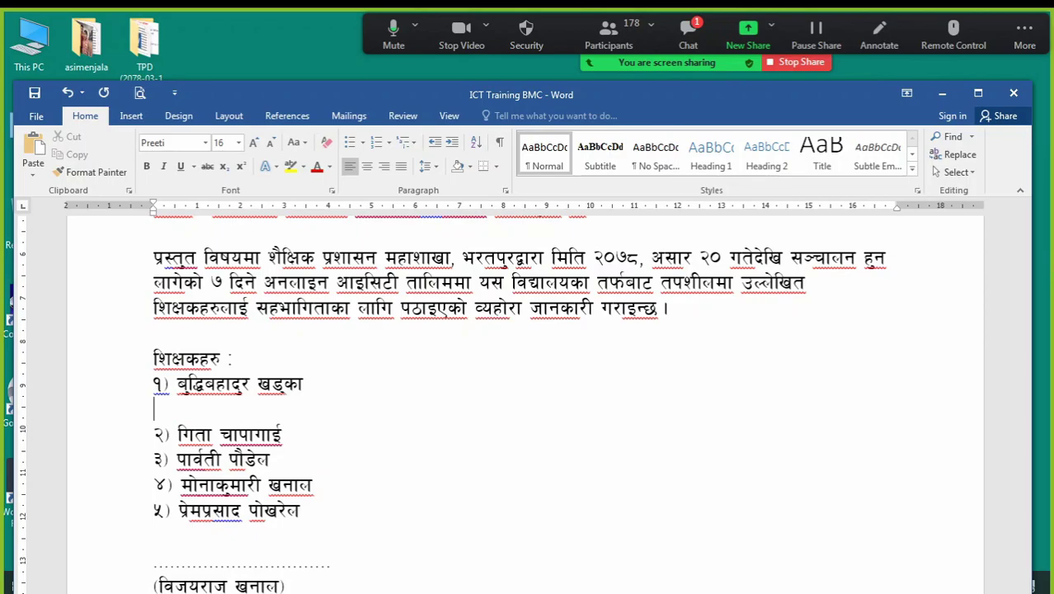
key("BackSpace")
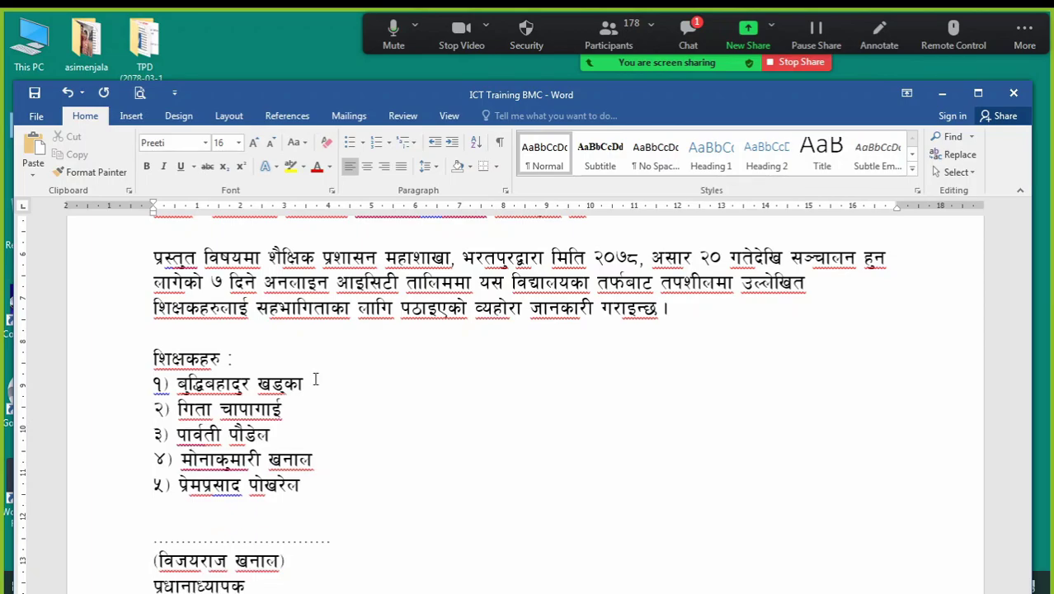
left_click(288, 411)
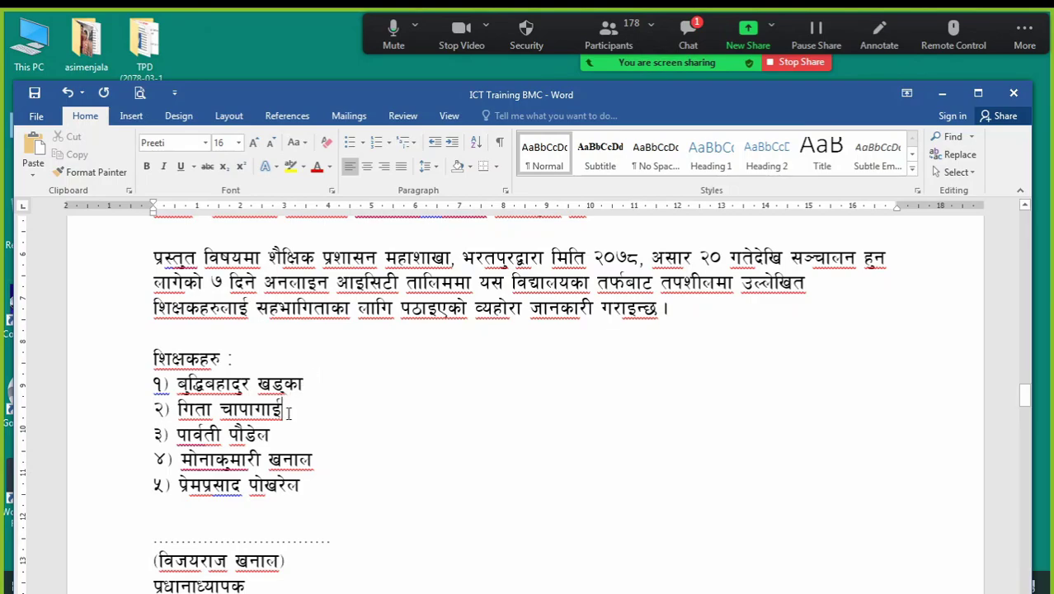
key("Return")
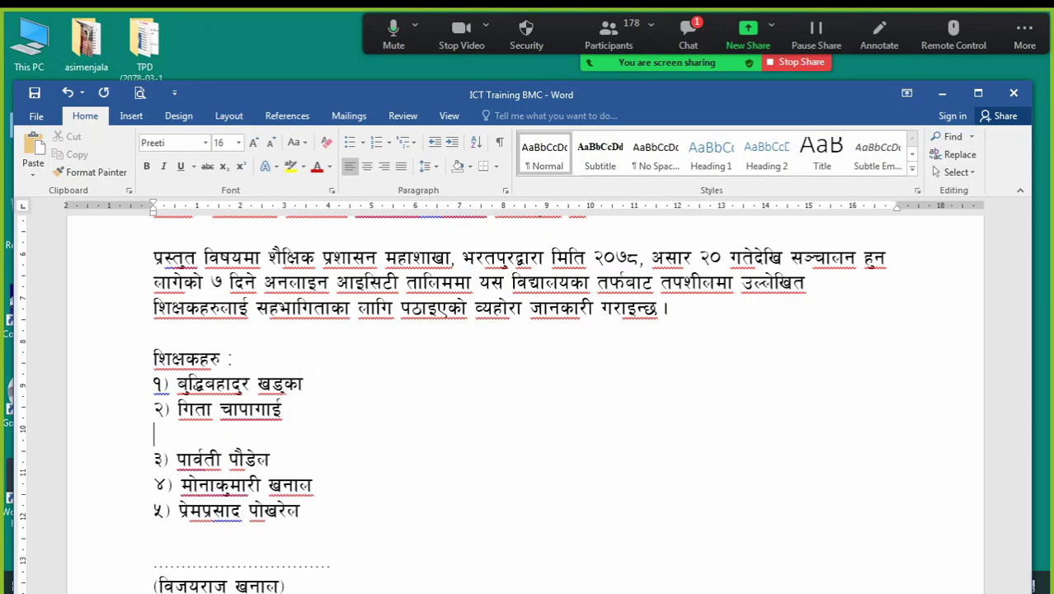
key("BackSpace")
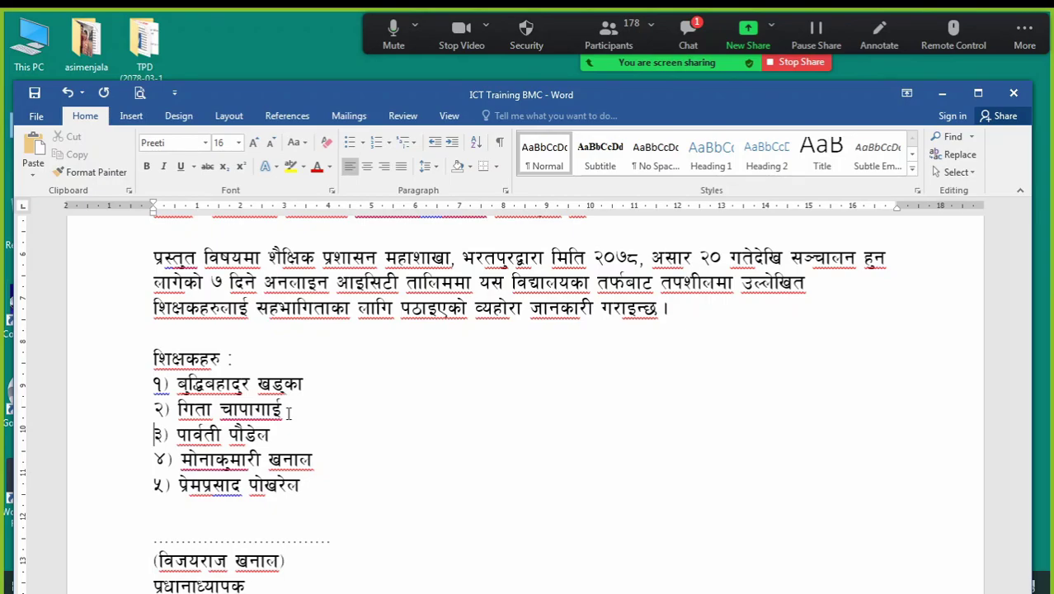
left_click(278, 436)
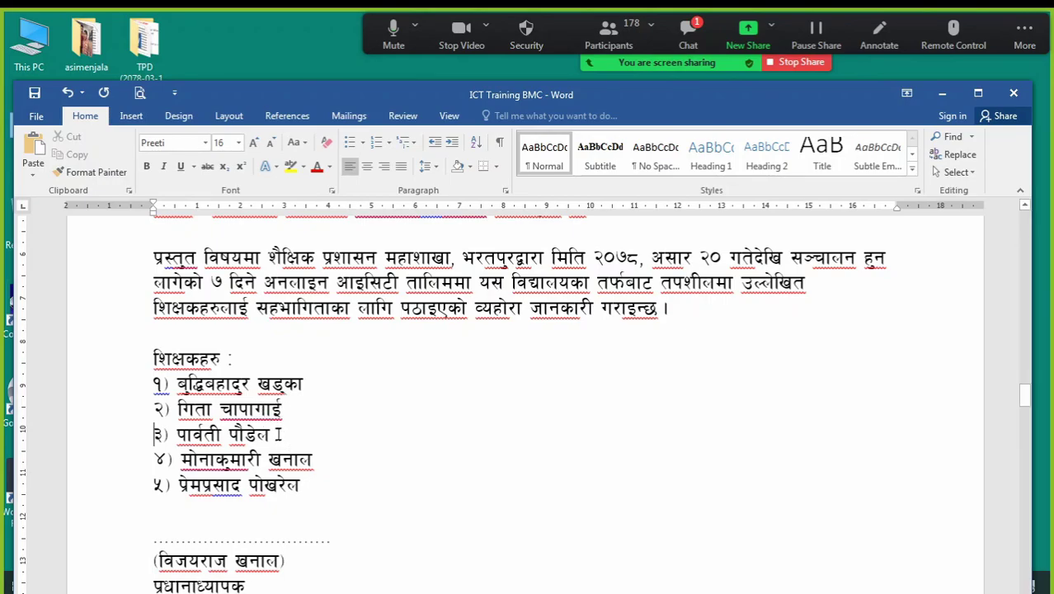
key("Return")
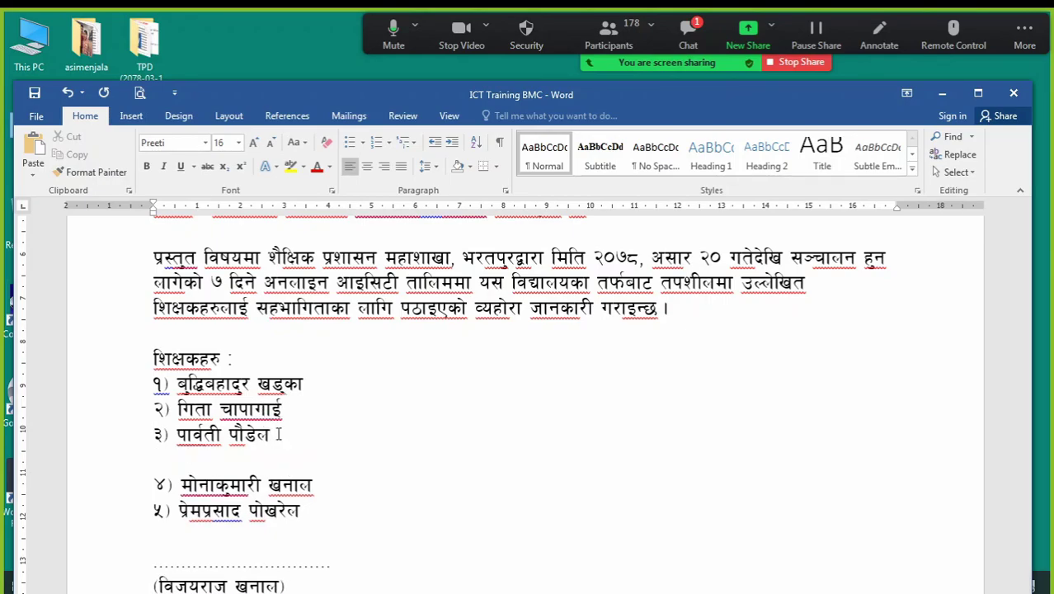
key("Delete")
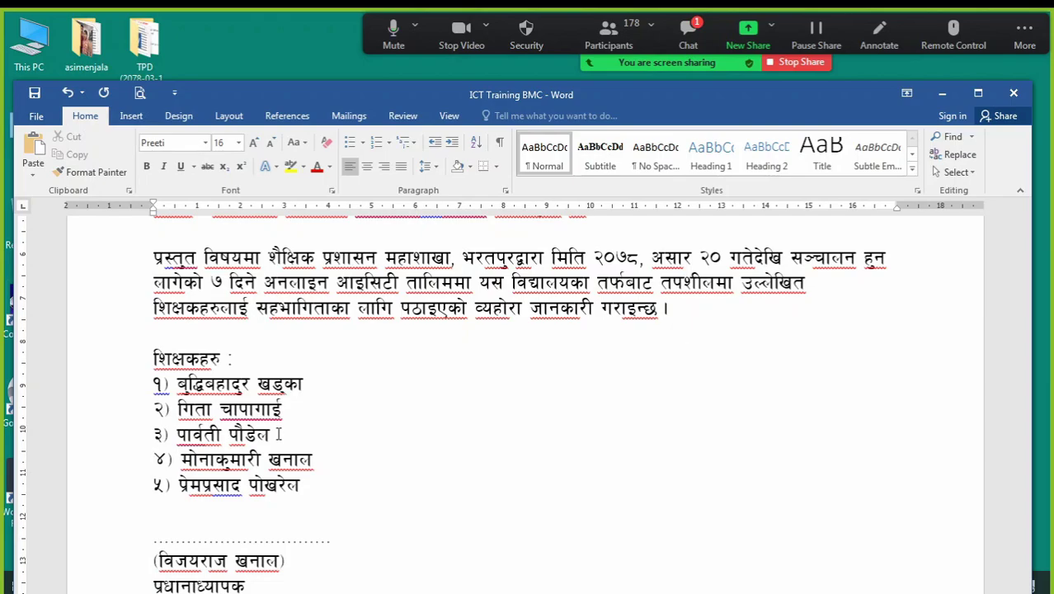
left_click(325, 459)
key("Return")
key("Delete")
Try deleting the number and bracket before the first teacher's name, and undo the deletion
left_click(154, 383)
key("Delete")
key("Delete")
key("Delete")
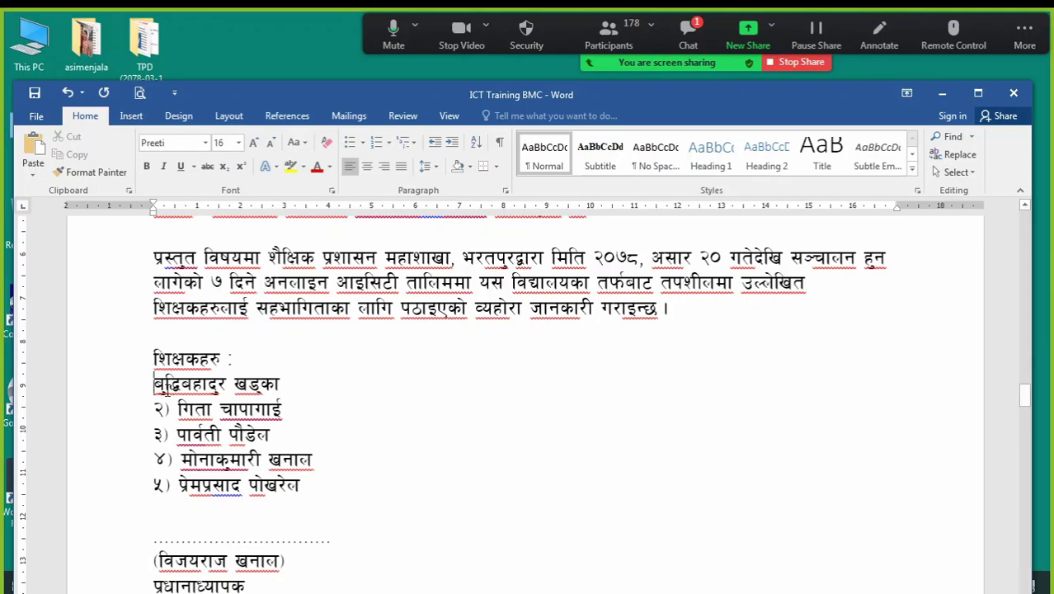
key("ctrl+z")
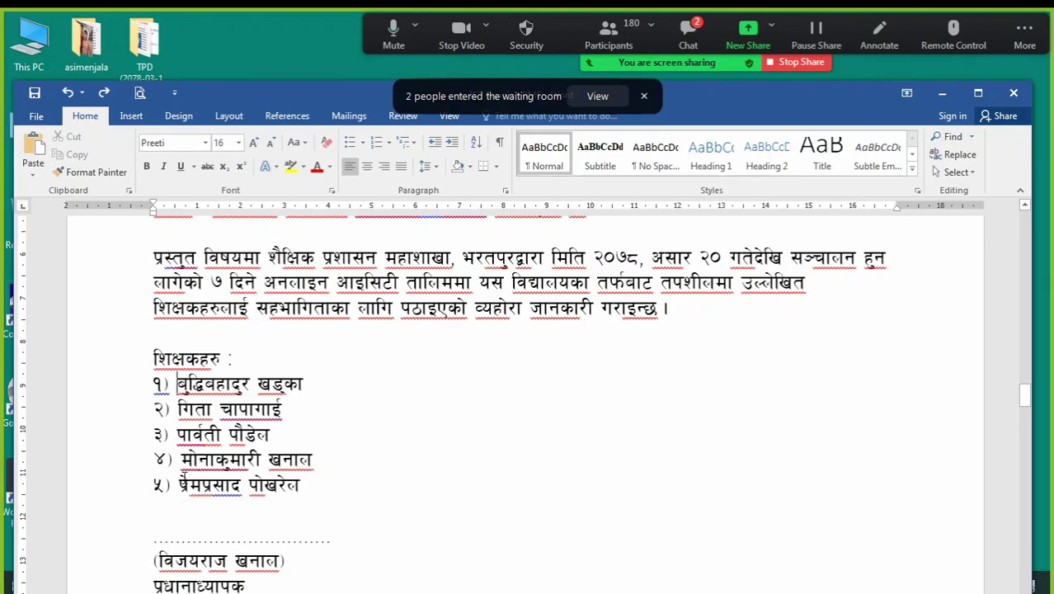
Delete the typed numbers "१)" and "२)" and their spaces before the first two teachers' names
key("BackSpace")
key("BackSpace")
key("BackSpace")
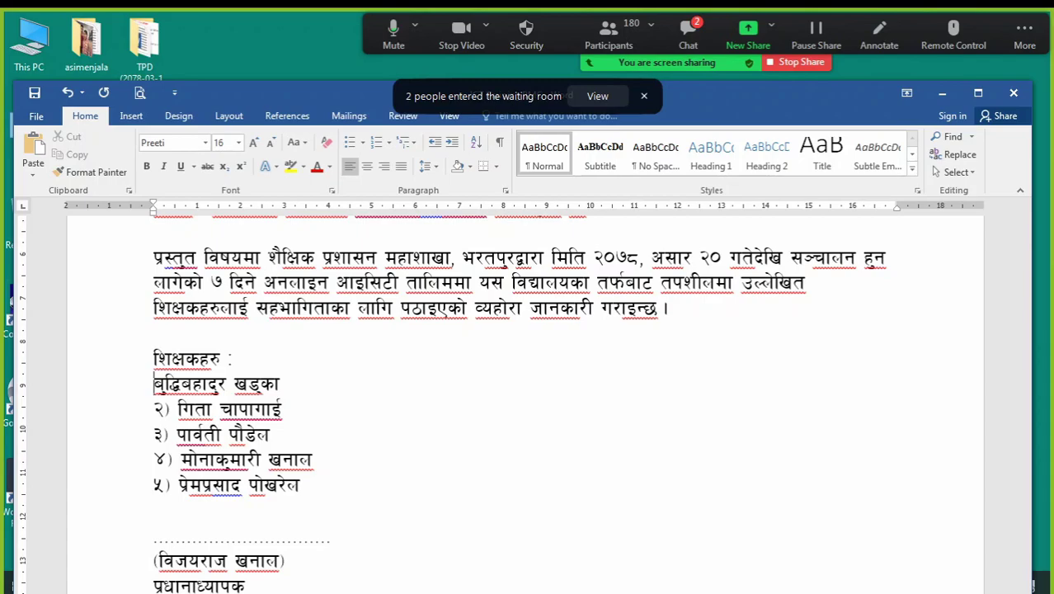
left_click(154, 409)
key("Delete")
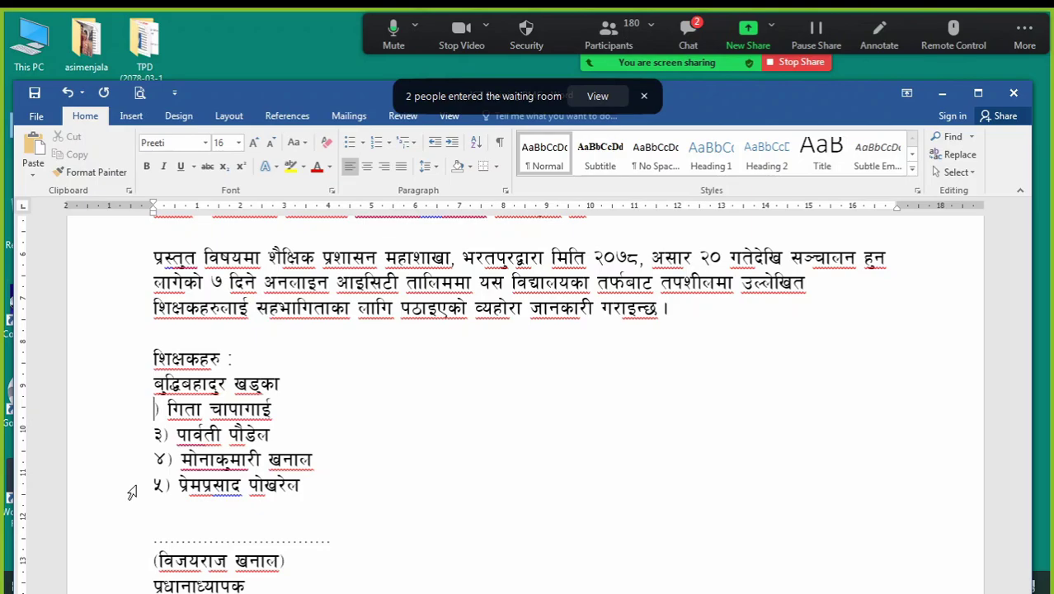
key("Delete")
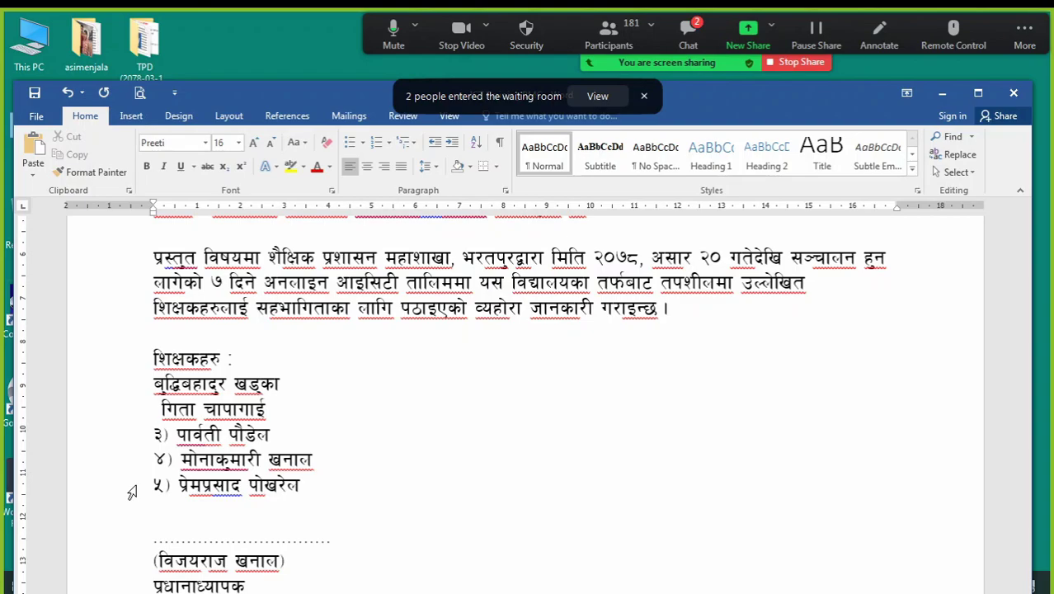
key("Delete")
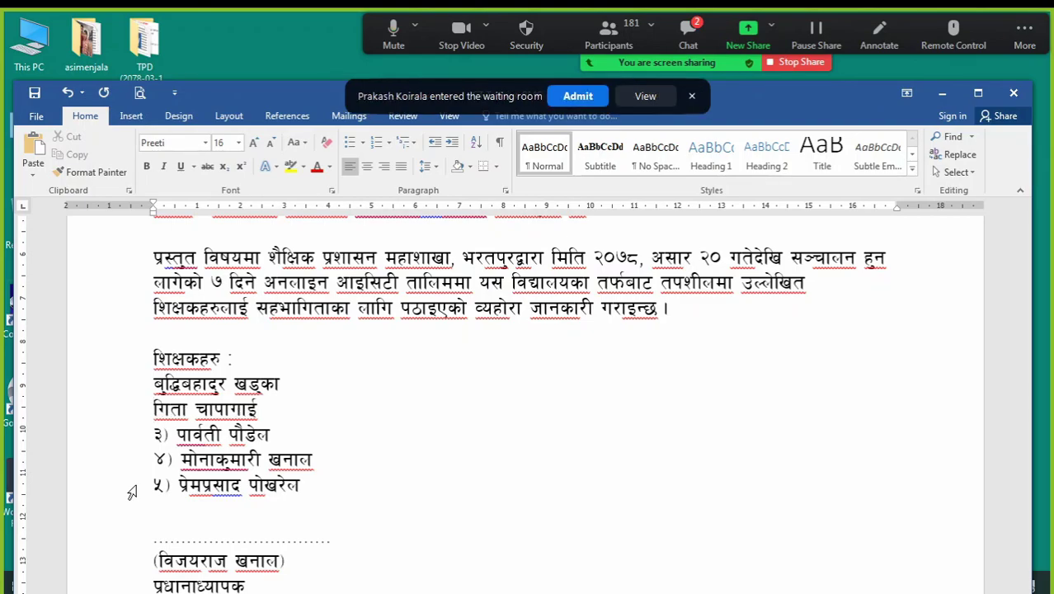
Delete the typed numbers "३)", "४)" and "५)" and their spaces before the last three teachers' names
key("Down")
key("Delete")
key("Delete")
key("Delete")
key("Down")
key("Delete")
key("Delete")
key("Delete")
scroll(221, 419, "down", 1)
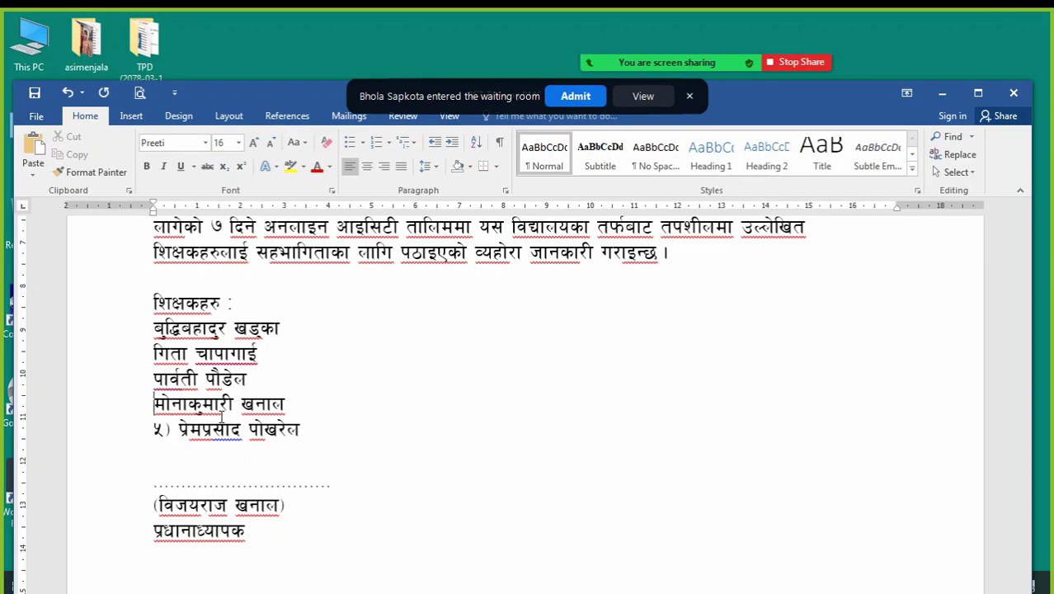
left_click(152, 429)
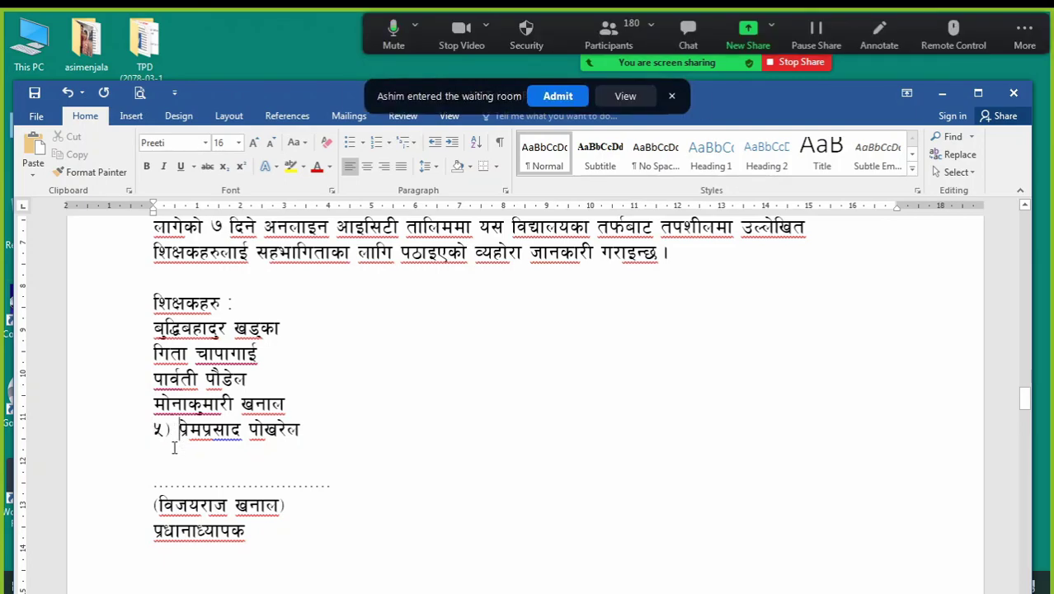
key("BackSpace")
key("BackSpace")
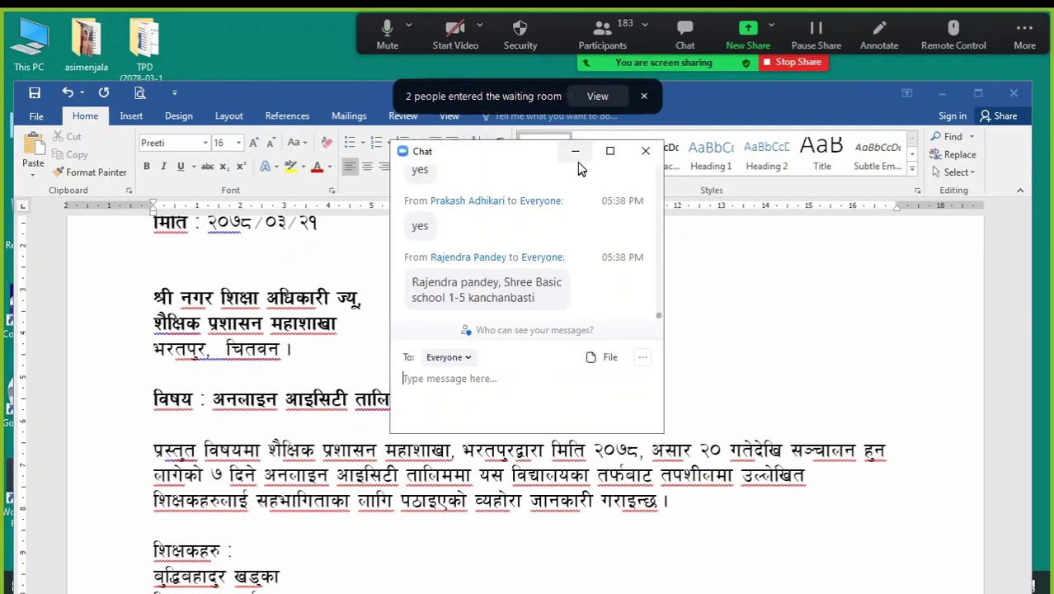
Minimize the meeting chat window covering the letter and return to the teacher list
left_click(579, 155)
scroll(613, 420, "down", 3)
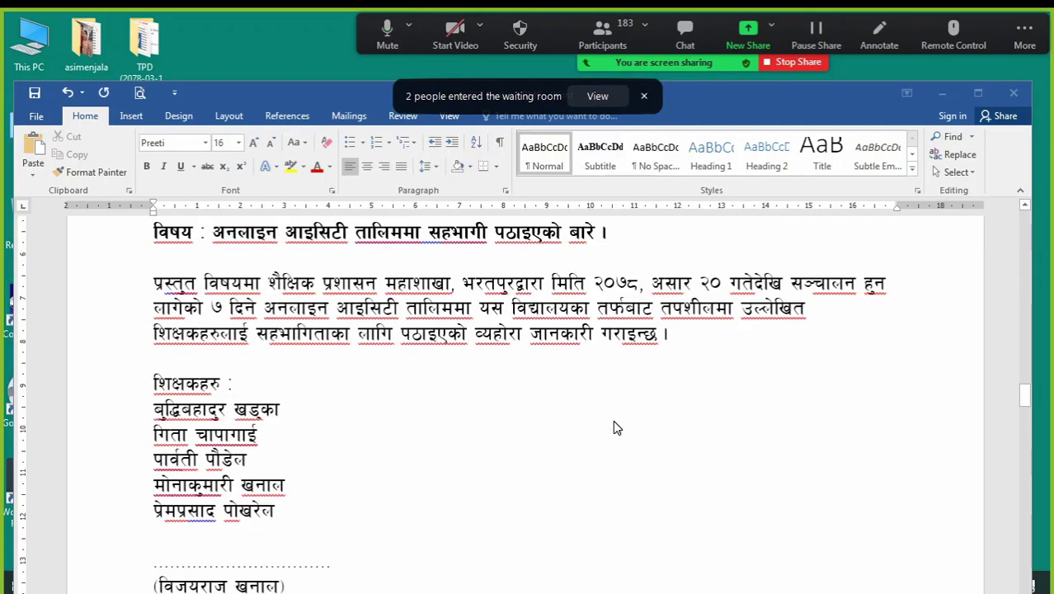
Extend the dotted signature line above the headmaster's name with more dots
scroll(613, 420, "down", 2)
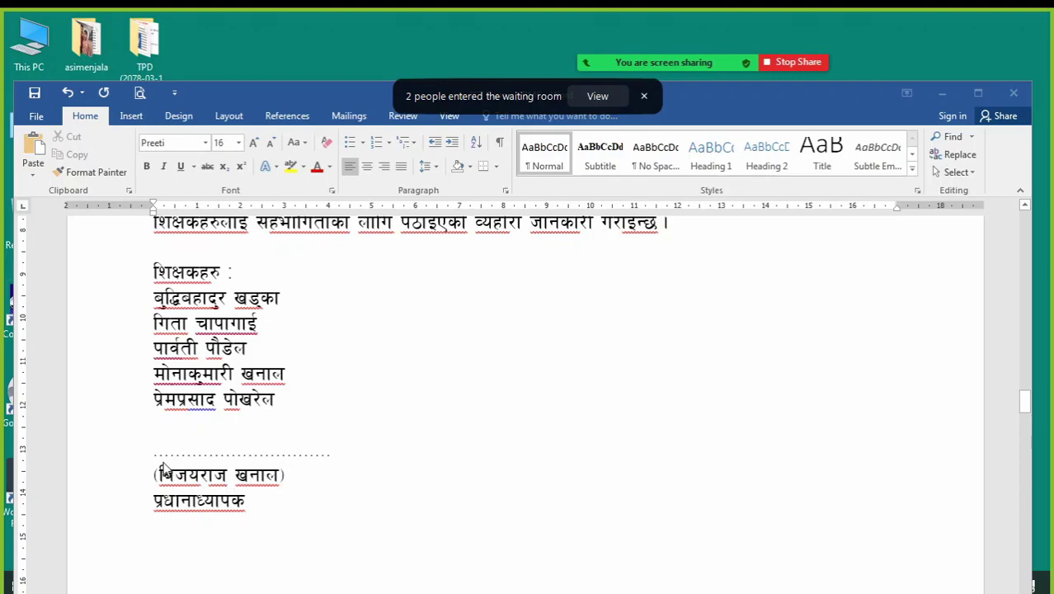
type("......")
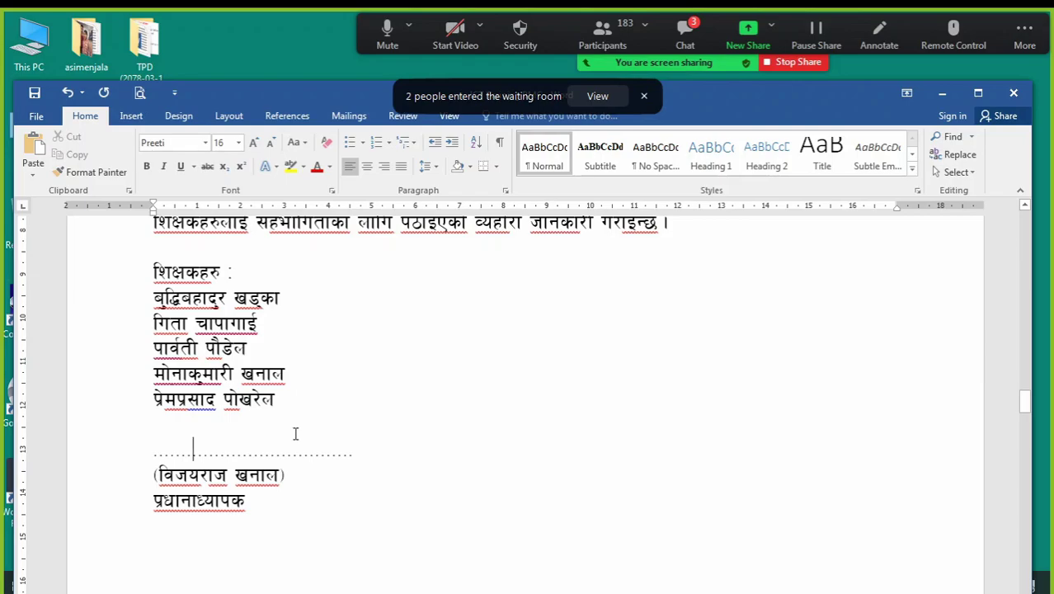
Try justified alignment on the letter's date line, and return it to left alignment
scroll(295, 434, "up", 5)
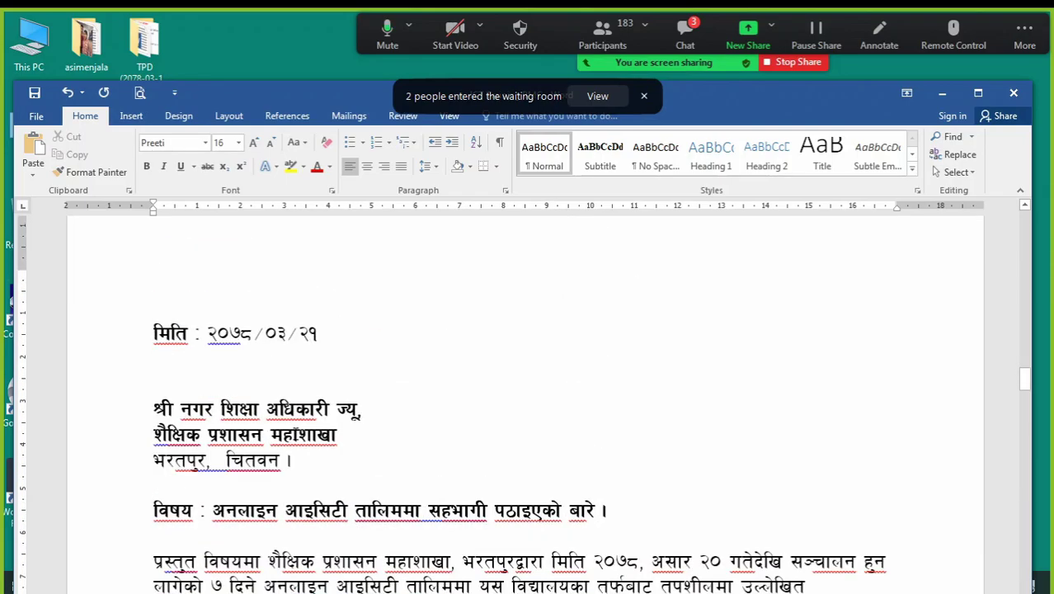
scroll(295, 433, "down", 1)
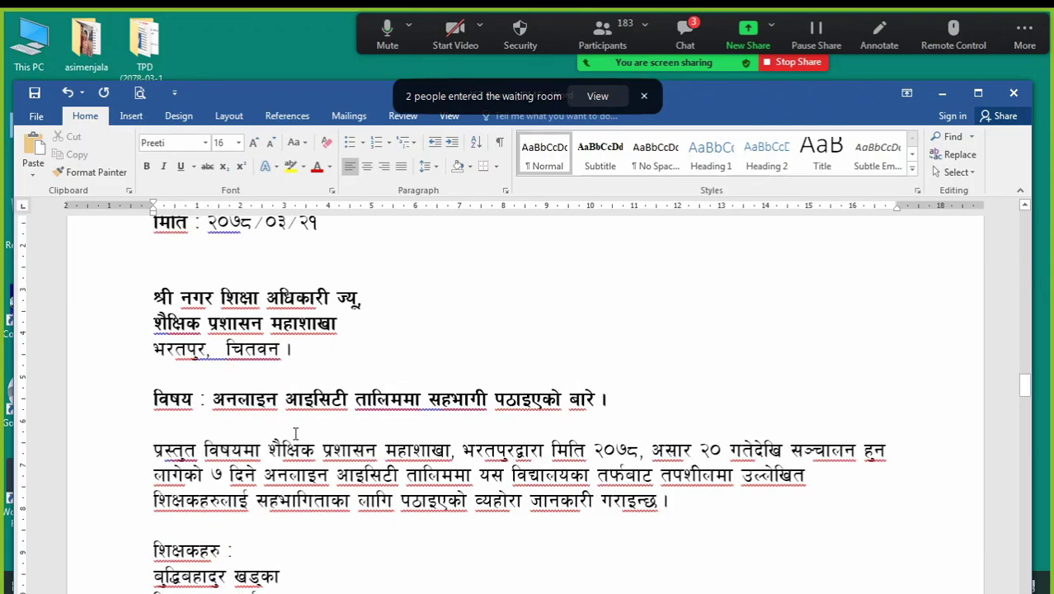
scroll(296, 433, "up", 1)
type("F")
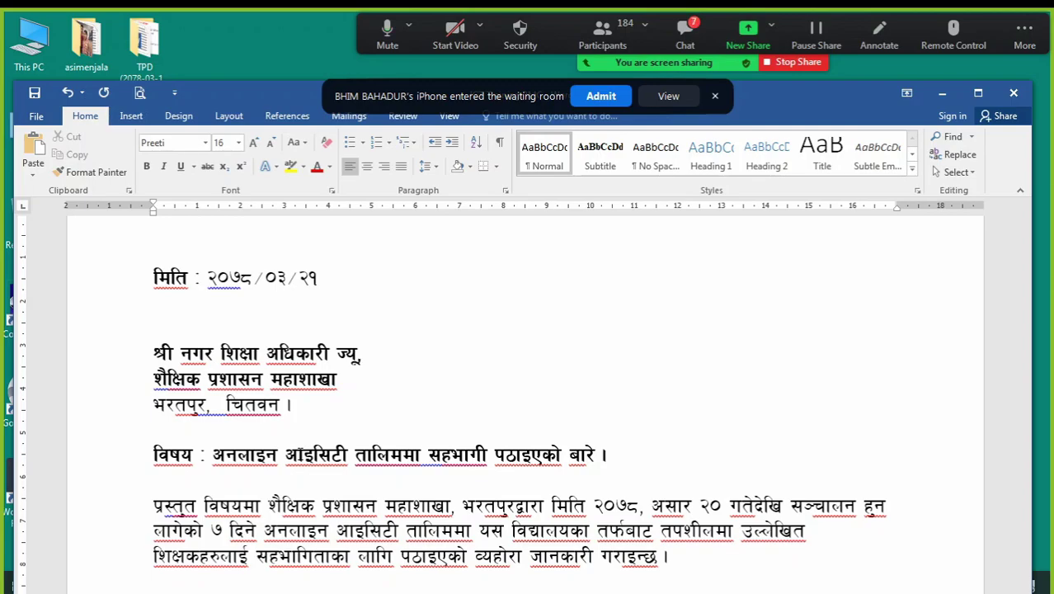
scroll(466, 433, "up", 3)
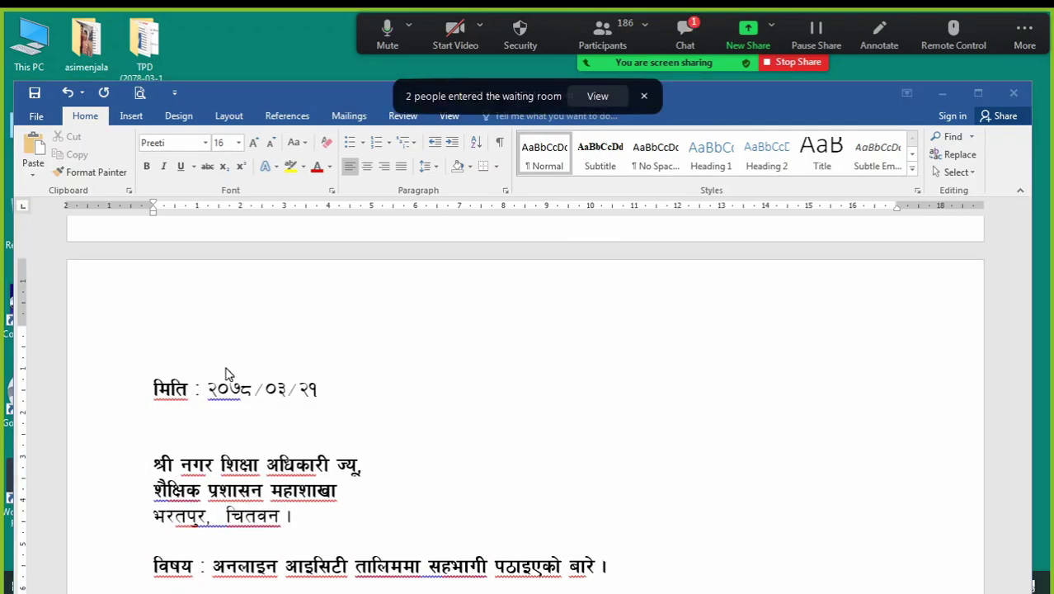
left_click(232, 393)
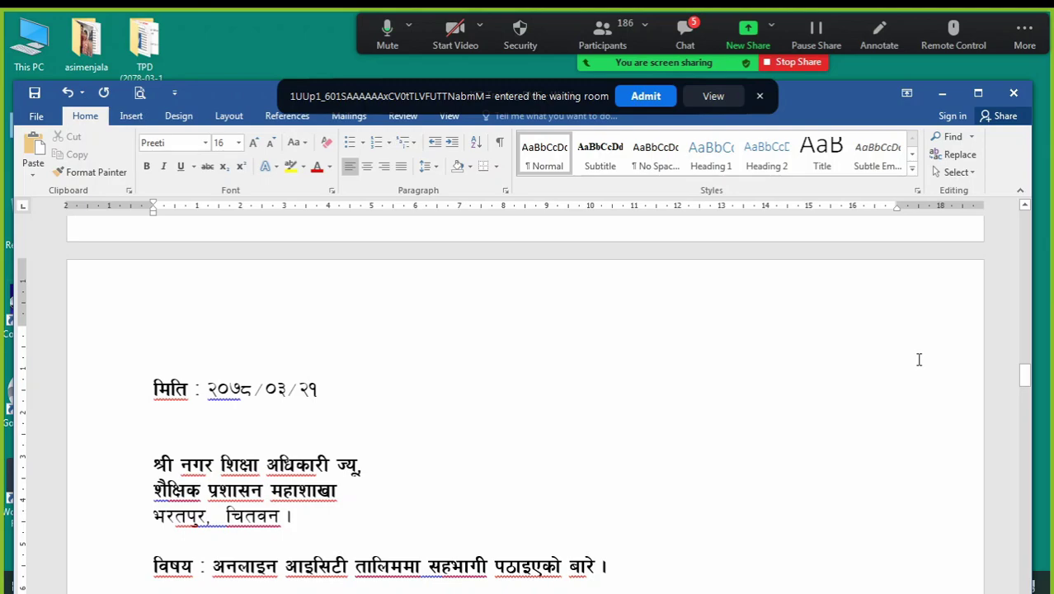
key("ctrl+j")
key("ctrl+l")
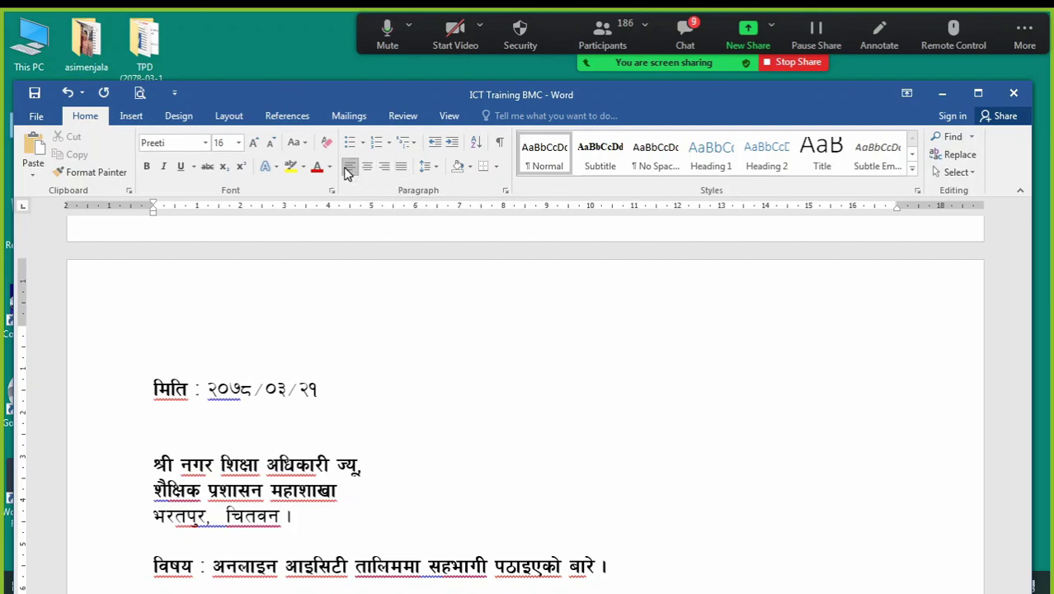
left_click(240, 389)
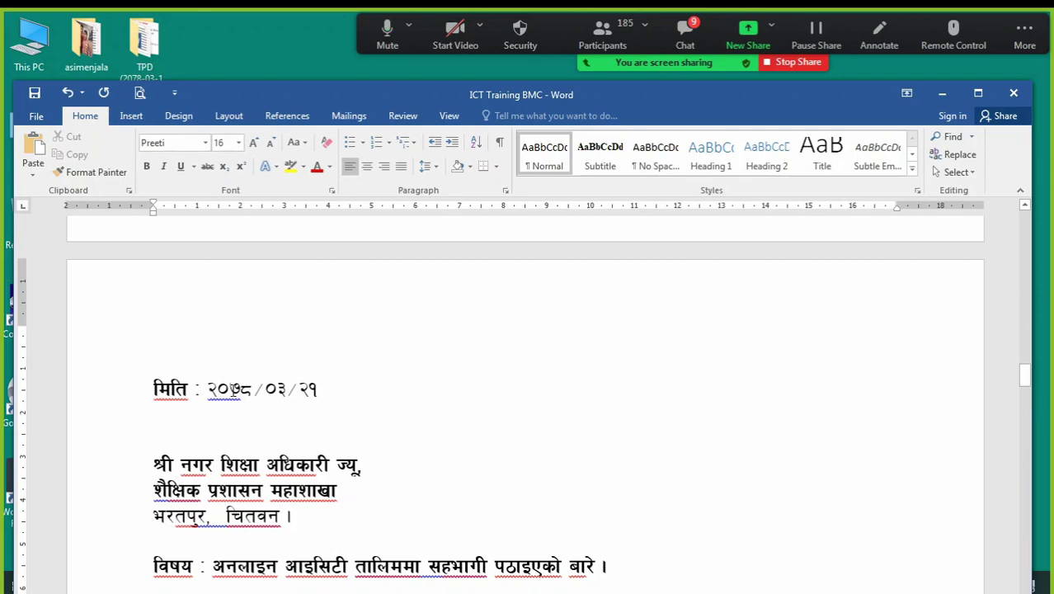
Try shifting the date line sideways with leading spaces, and delete the inserted spaces
left_click(153, 389)
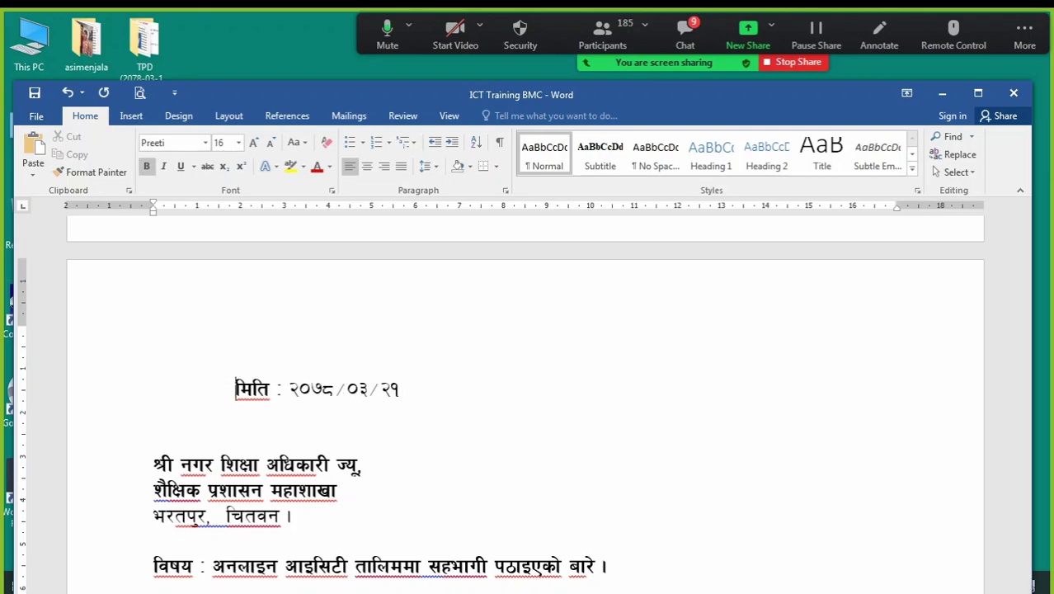
key("BackSpace")
key("BackSpace")
key("BackSpace")
key("BackSpace")
key("BackSpace")
key("BackSpace")
key("BackSpace")
key("BackSpace")
key("BackSpace")
key("BackSpace")
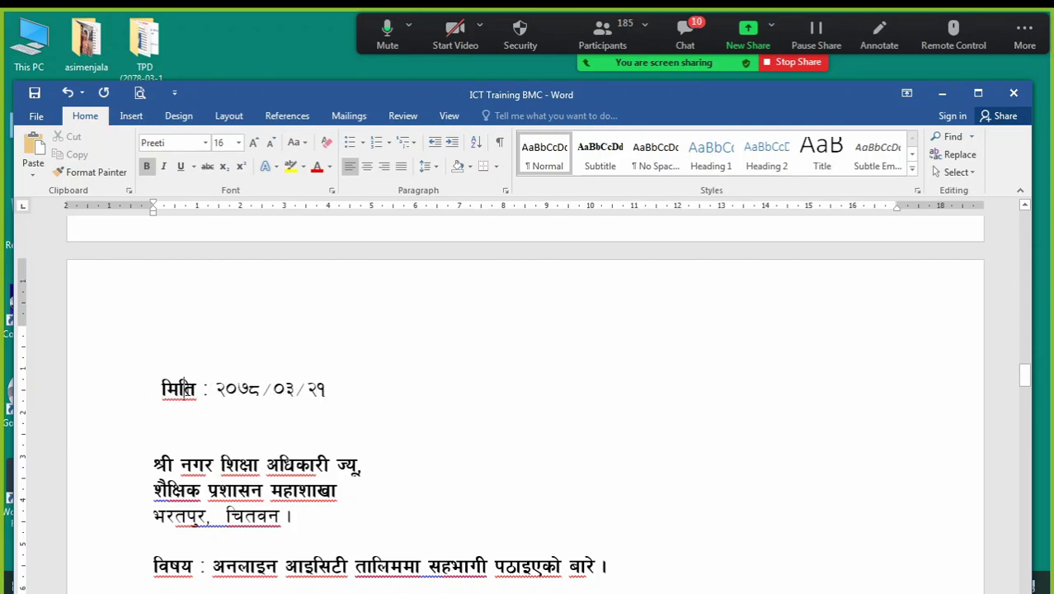
Compare right, left and centre alignment on the date line, and leave it right-aligned
left_click(385, 170)
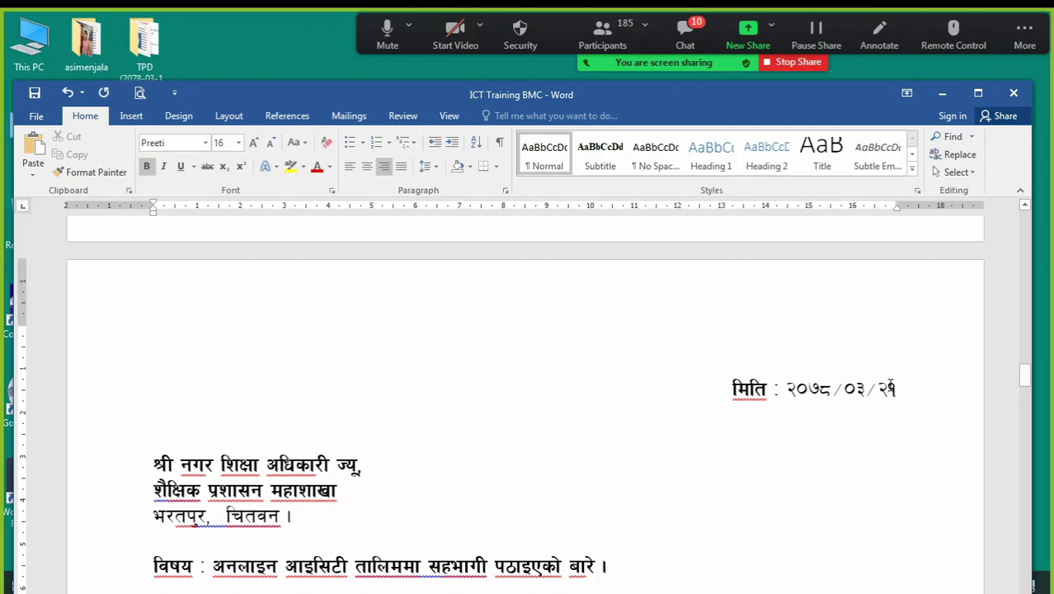
left_click(350, 167)
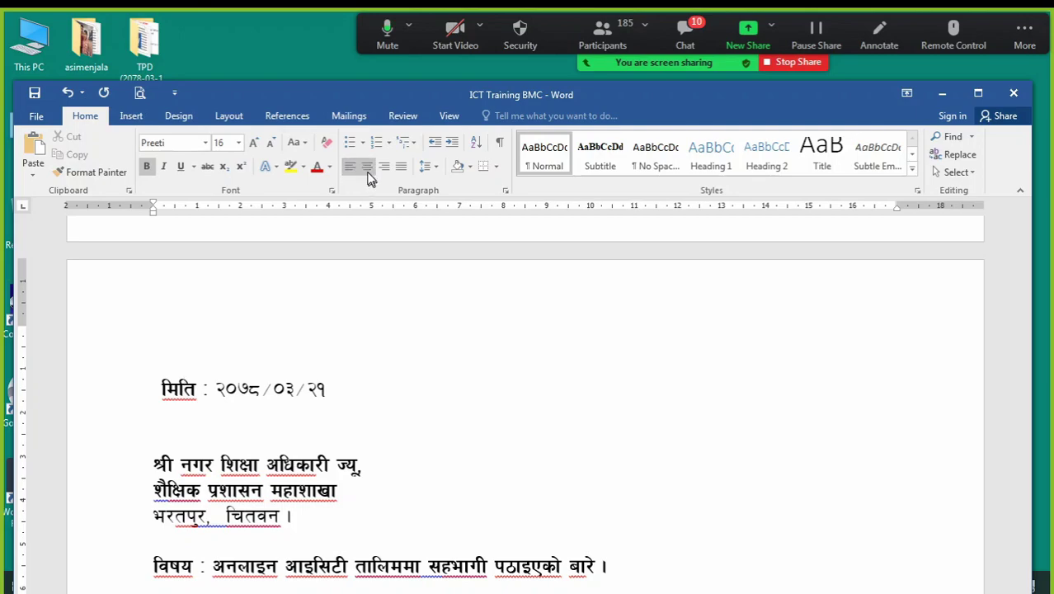
left_click(368, 175)
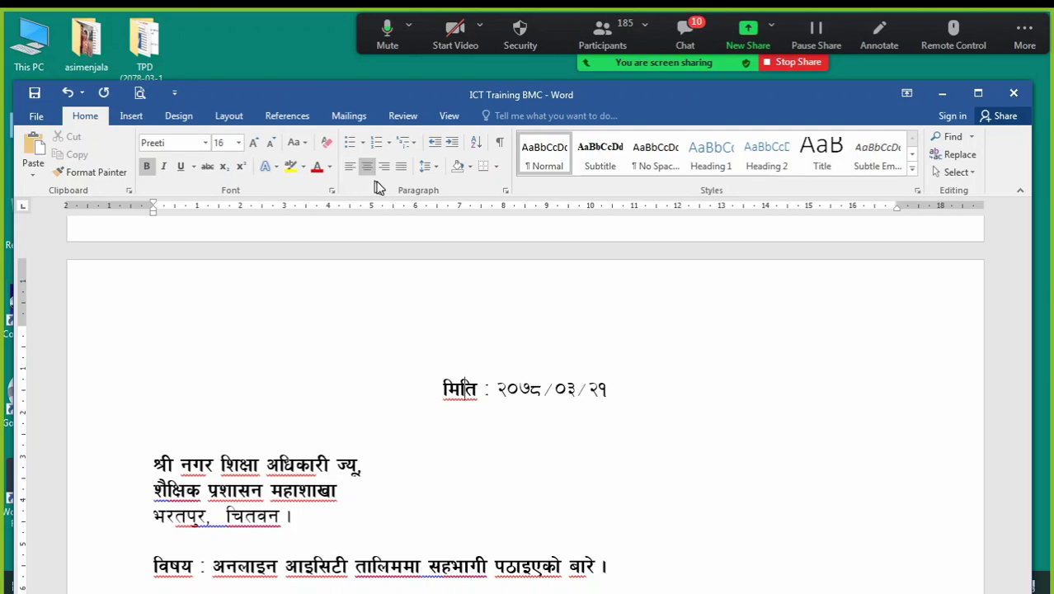
left_click(386, 171)
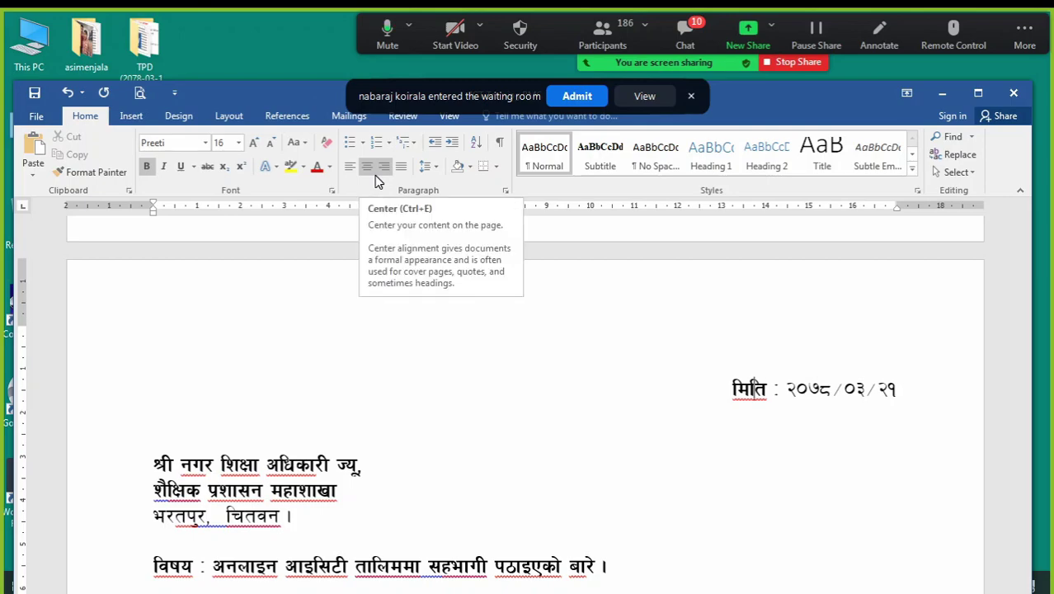
left_click(784, 389)
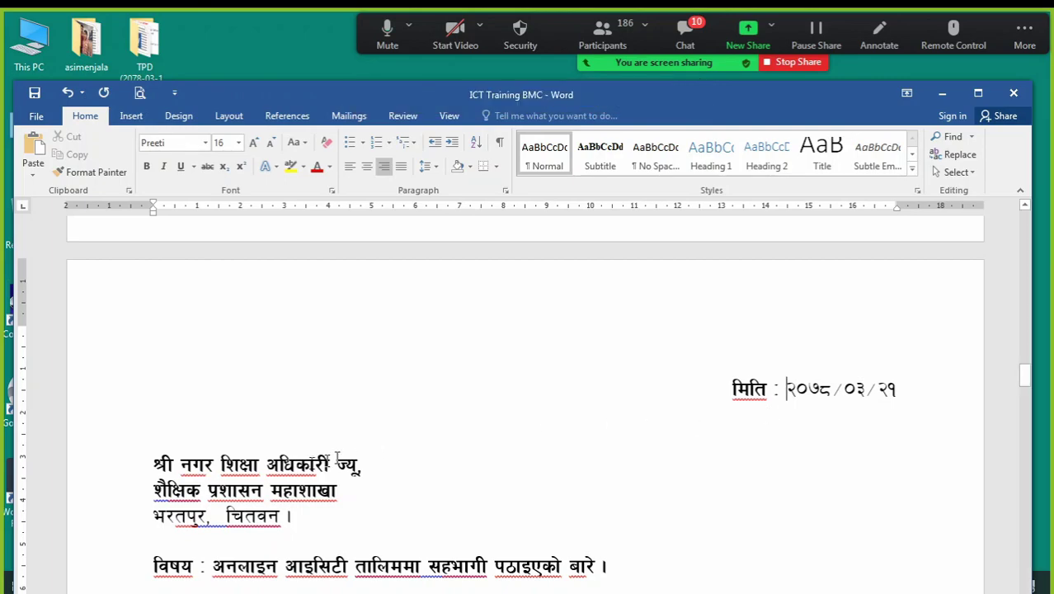
Remove one blank line between the date and the addressee, and select the addressee line
left_click(216, 424)
scroll(216, 424, "down", 1)
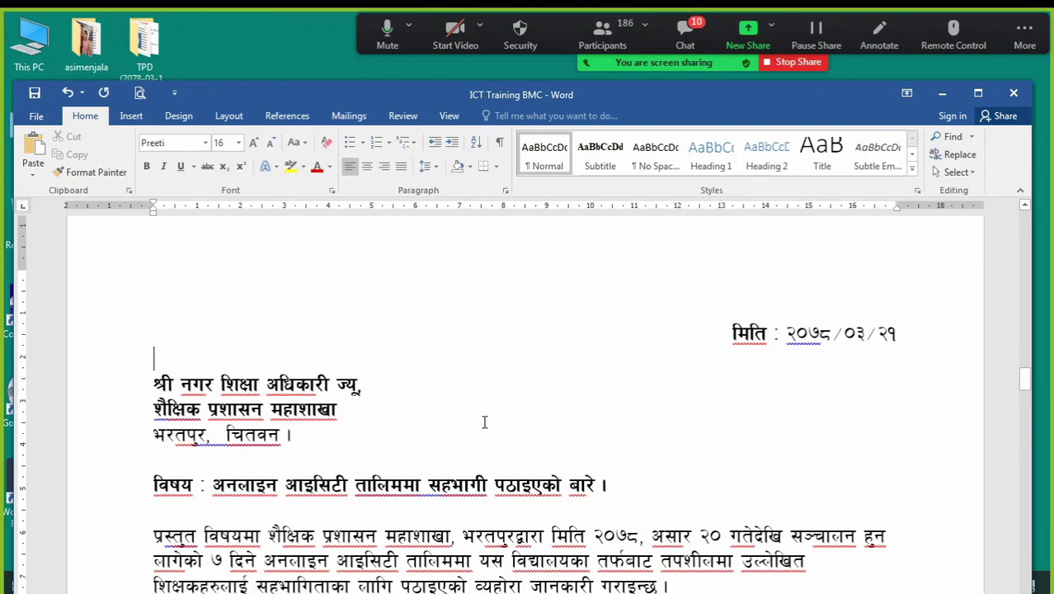
left_click(104, 388)
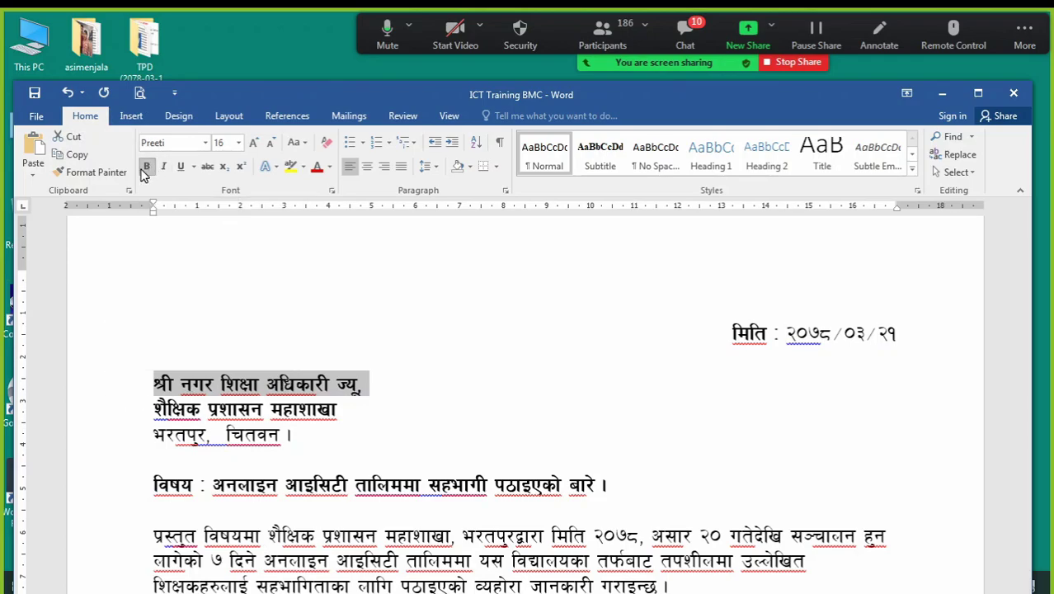
Try indenting the department line in the address block by several tab steps, and remove the whole indent
left_click(239, 412)
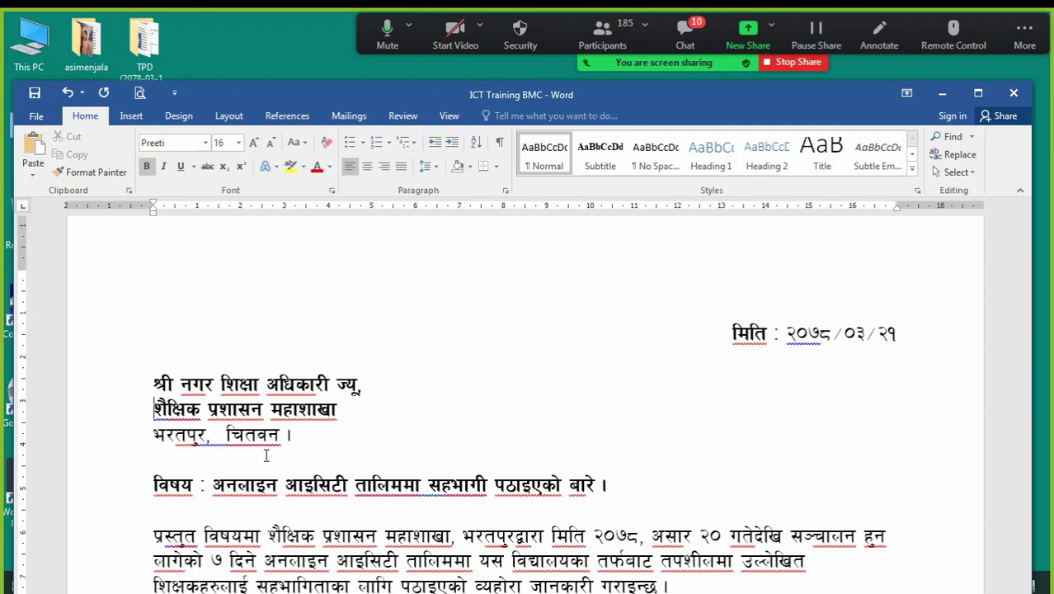
key("Tab")
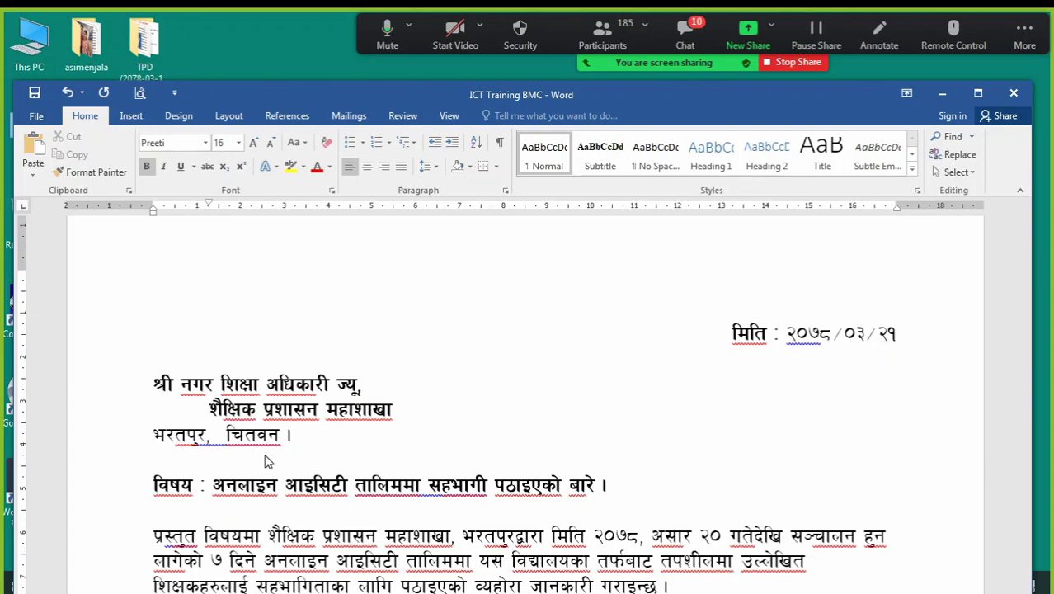
key("Tab")
key("Tab")
key("Tab")
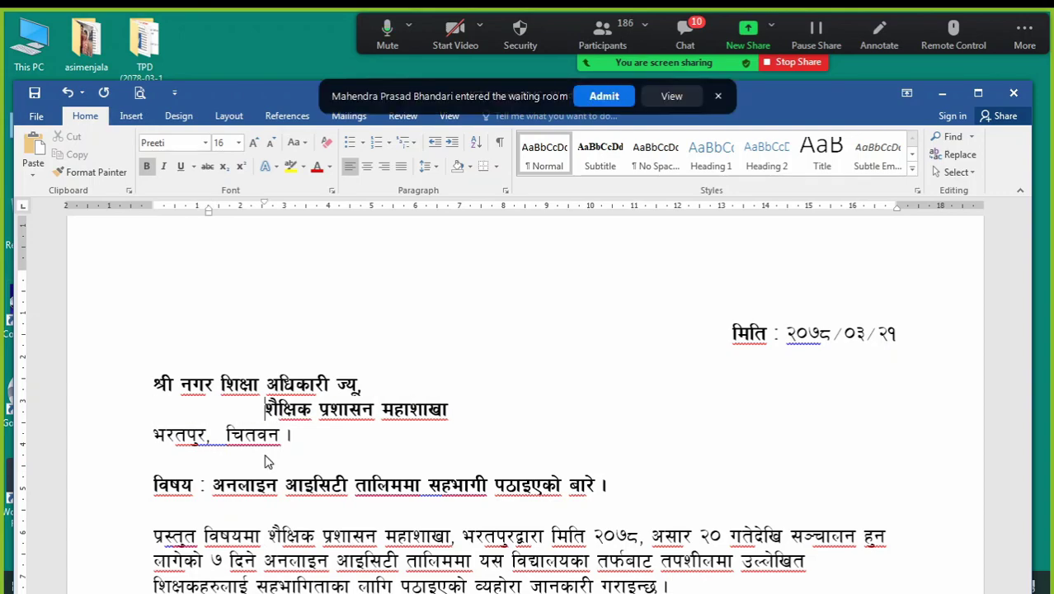
key("BackSpace")
key("BackSpace")
key("BackSpace")
key("BackSpace")
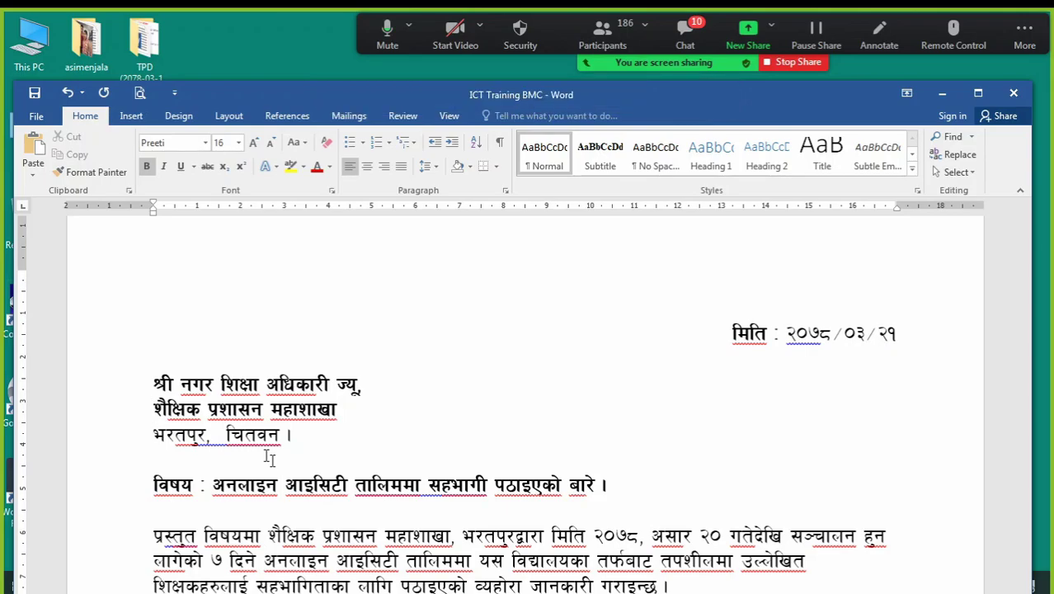
Try a stepped indent on the department and city lines of the address block, and clear both indents
key("Tab")
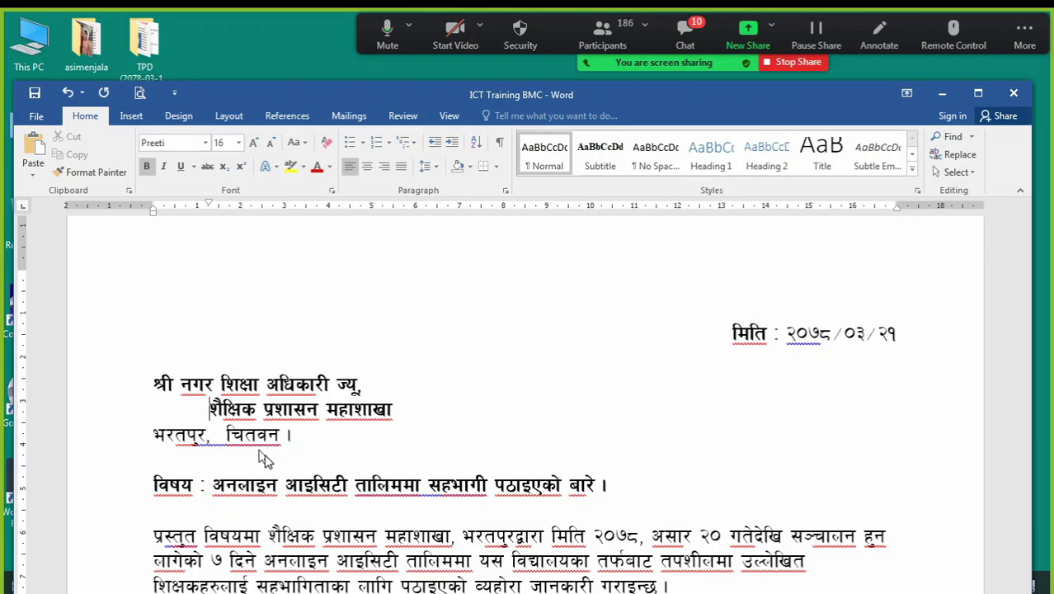
left_click(154, 435)
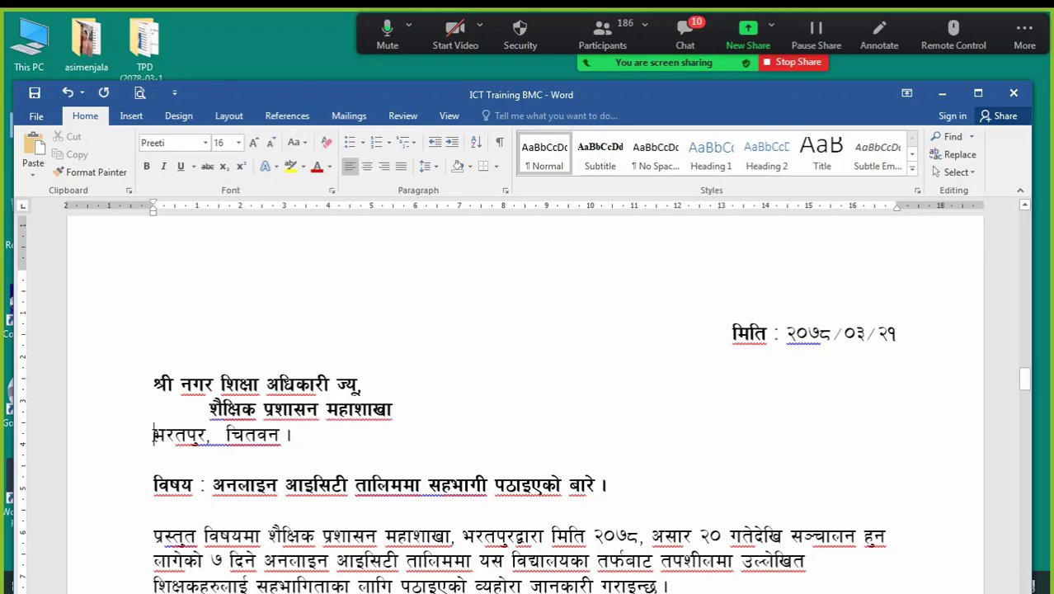
key("Tab")
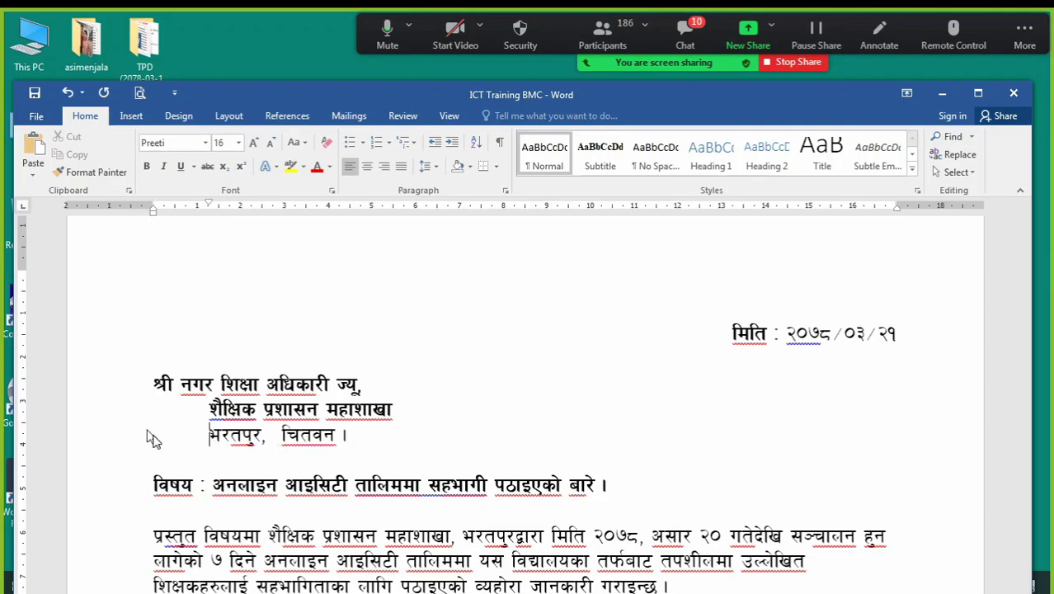
key("Tab")
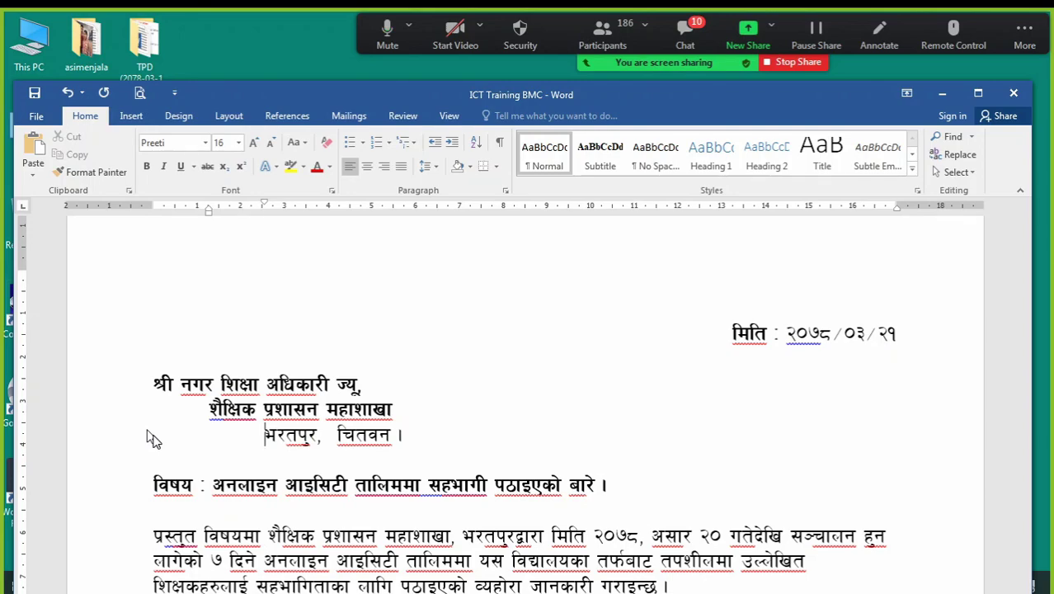
left_click(211, 410)
key("BackSpace")
left_click(265, 434)
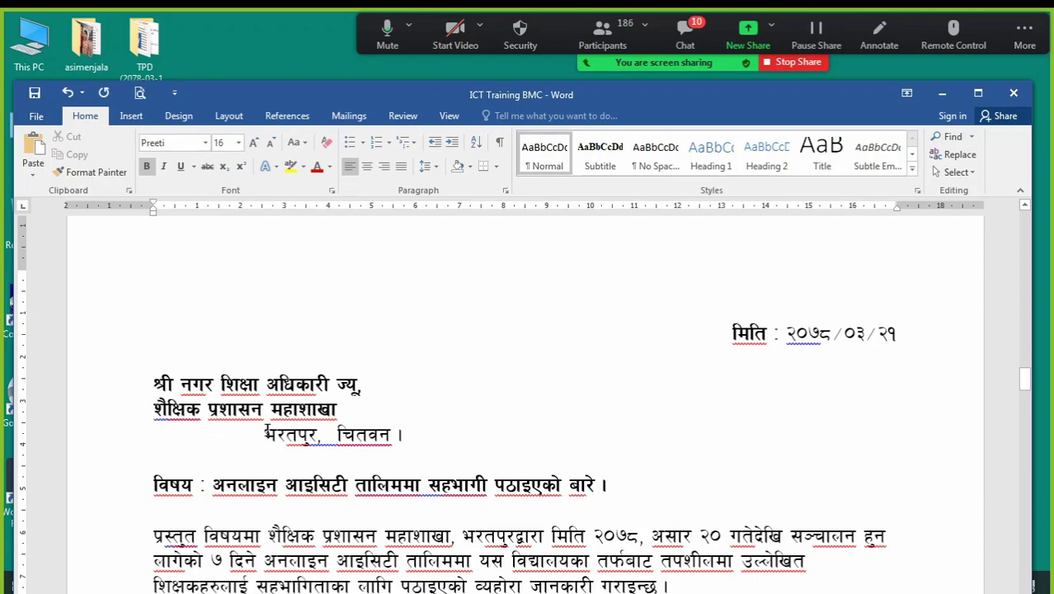
key("BackSpace")
key("BackSpace")
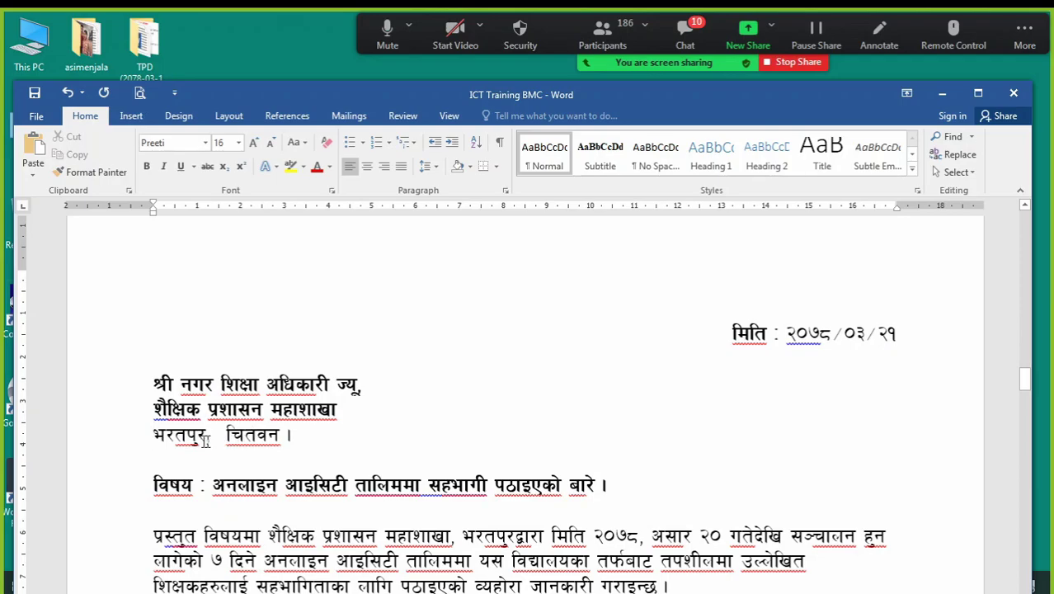
Indent the department line by one tab step and the city line below it by two tab steps
left_click(151, 408)
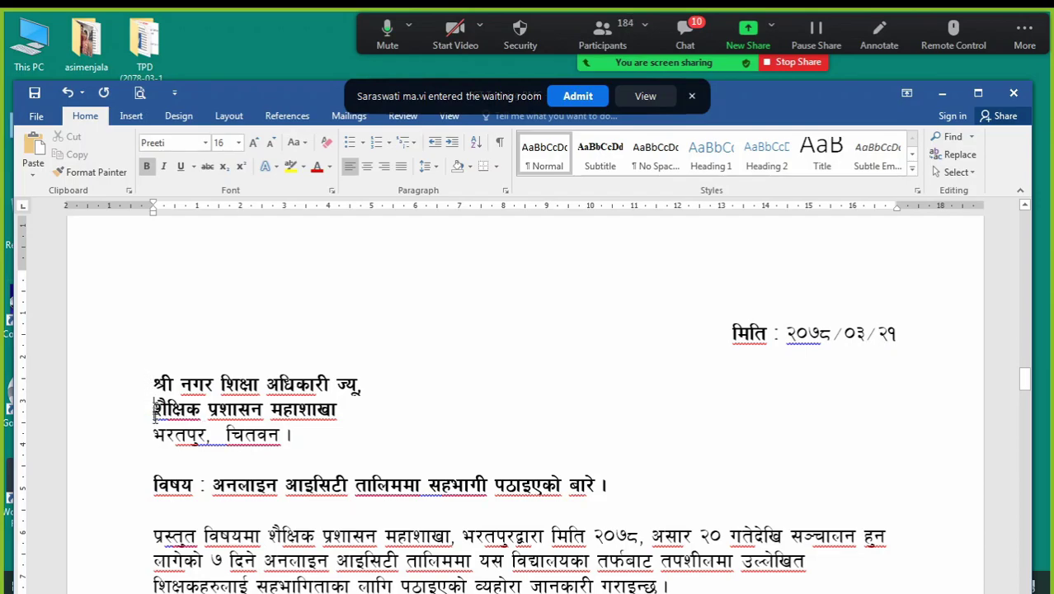
key("Tab")
left_click(153, 435)
key("Tab")
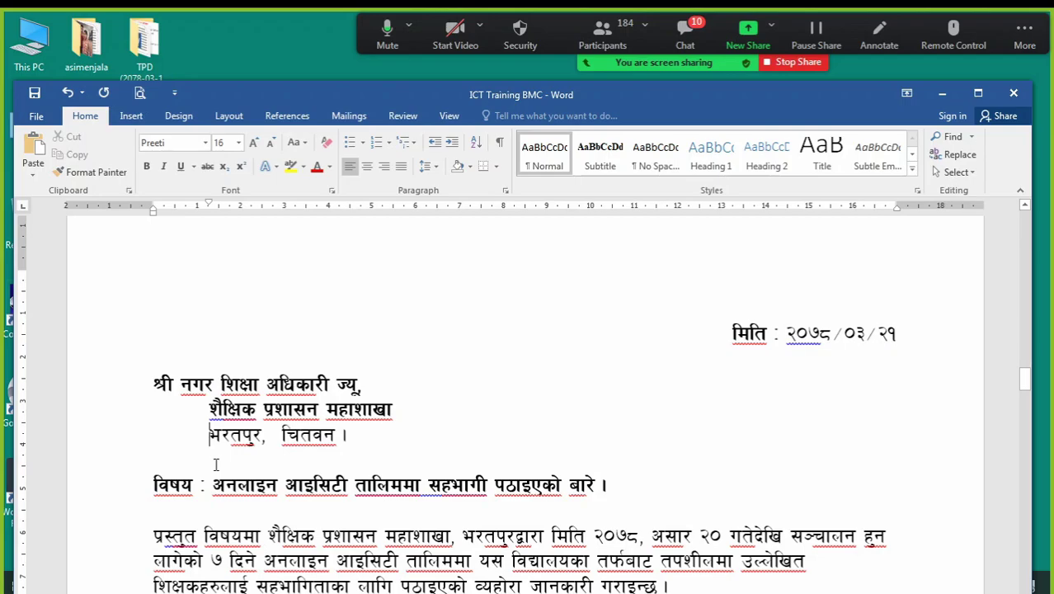
key("Tab")
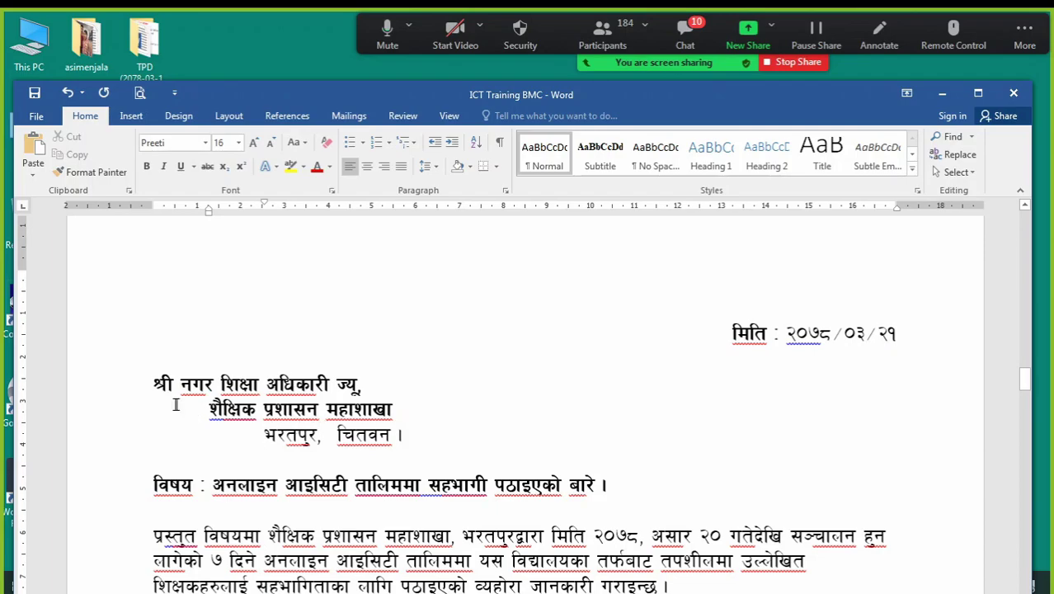
Try adding blank lines after the city line of the address block, and delete them again
left_click(438, 431)
left_click(438, 432)
key("Return")
key("Return")
key("Return")
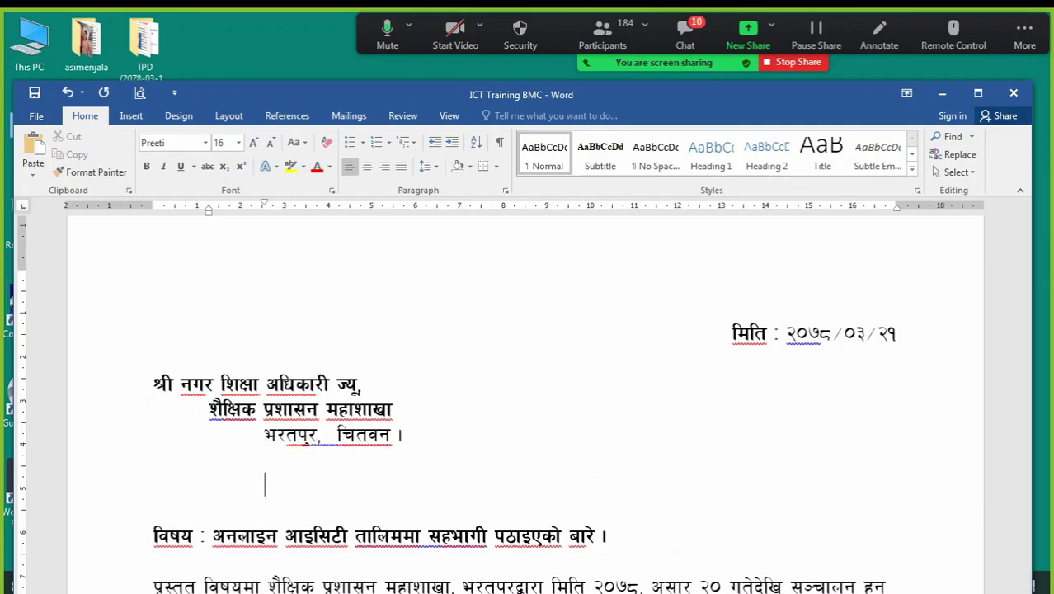
key("BackSpace")
key("BackSpace")
key("BackSpace")
Add four lines of Preeti sample text between address and subject: "sjflsjfldsjLj", "sLjldsfldsj", "lsjdfldsfj" and "lsjflds"
key("Return")
type("sjflsjfldsjLj")
key("Return")
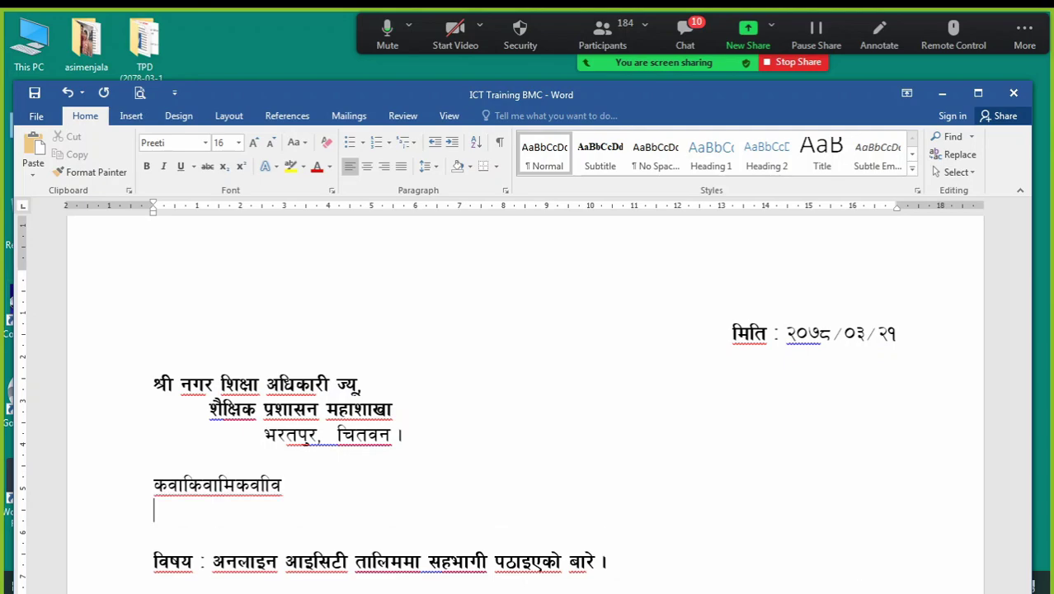
type("sLjldsfldsj")
key("Return")
type("lsjdf")
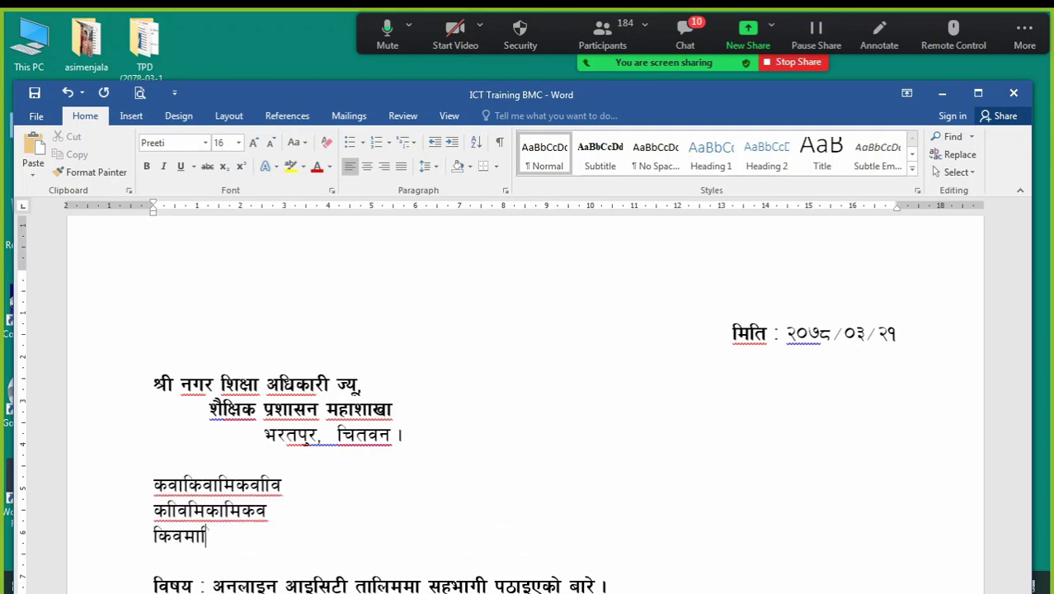
type("ldsfj")
key("Return")
type("lsjflds")
key("Return")
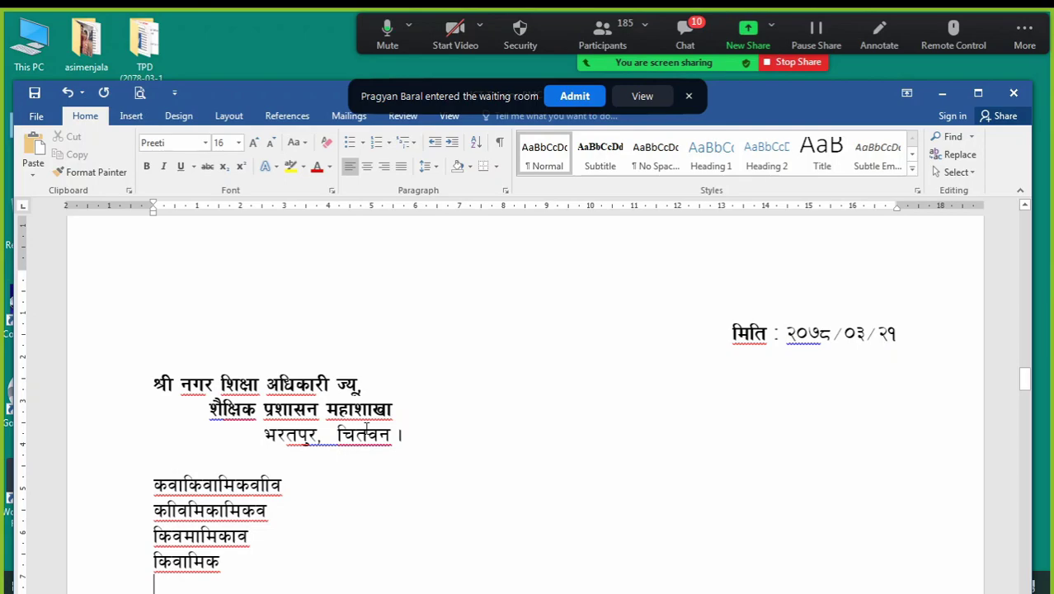
Indent the four sample lines in steps: second line by one tab, third by two and fourth by three
scroll(367, 428, "down", 3)
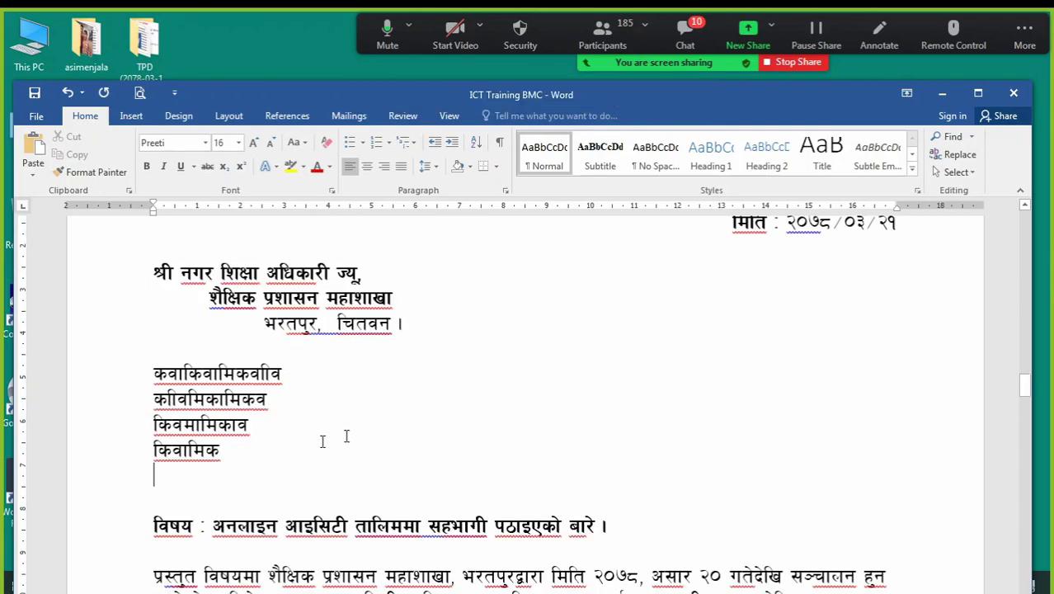
left_click(149, 372)
left_click_drag(286, 374, 151, 373)
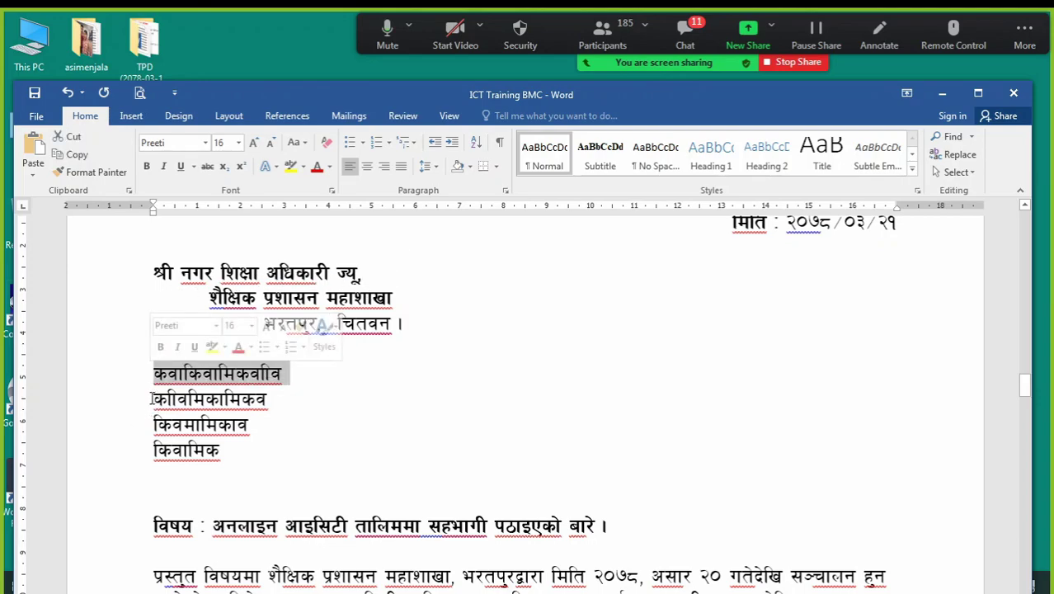
left_click(151, 399)
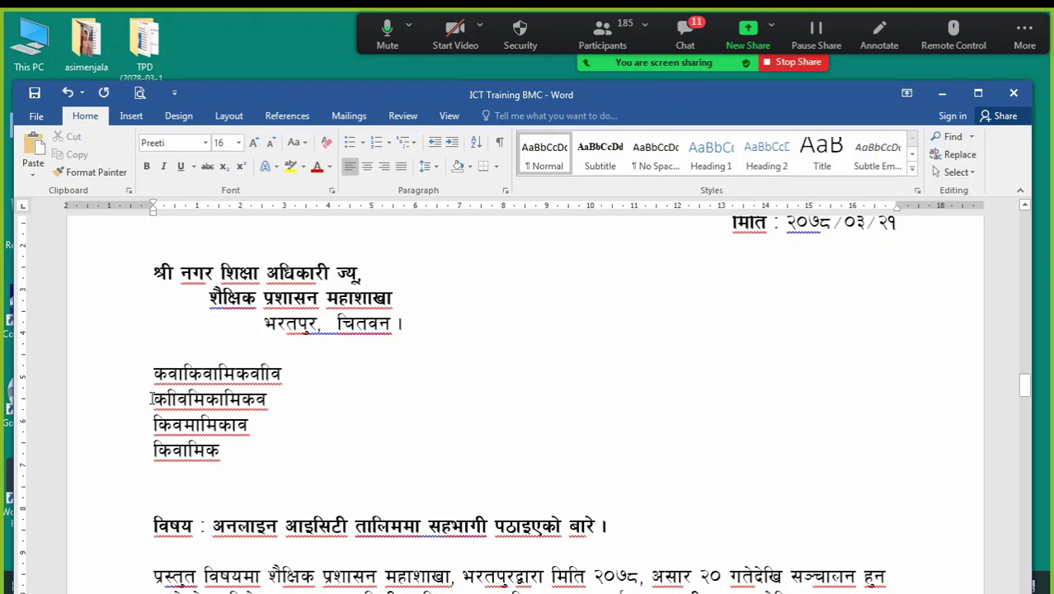
key("Tab")
left_click(149, 425)
key("Tab")
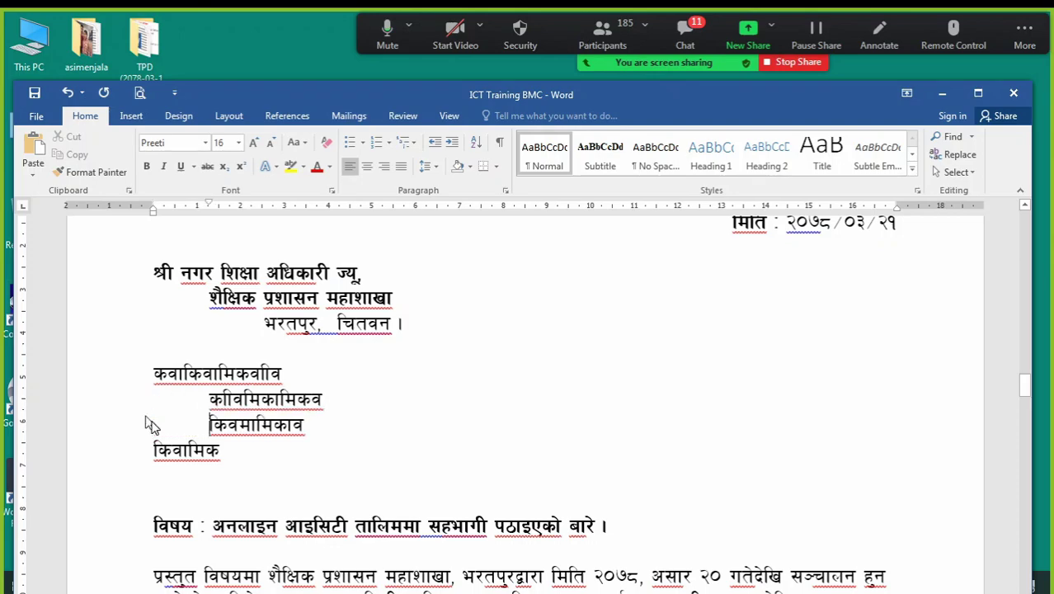
key("Tab")
left_click(152, 452)
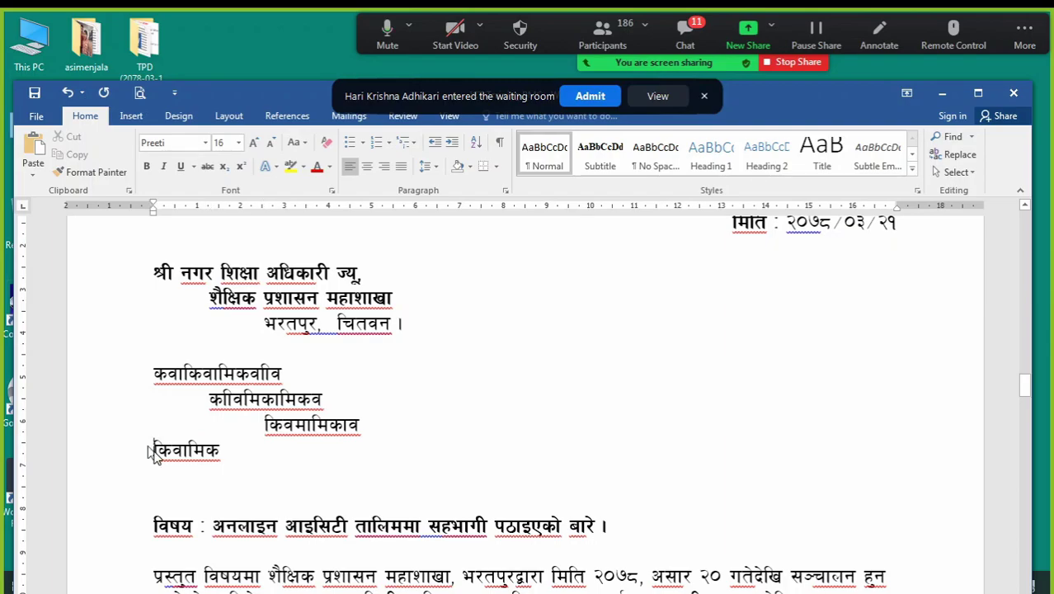
key("Tab")
key("Tab")
key("Tab")
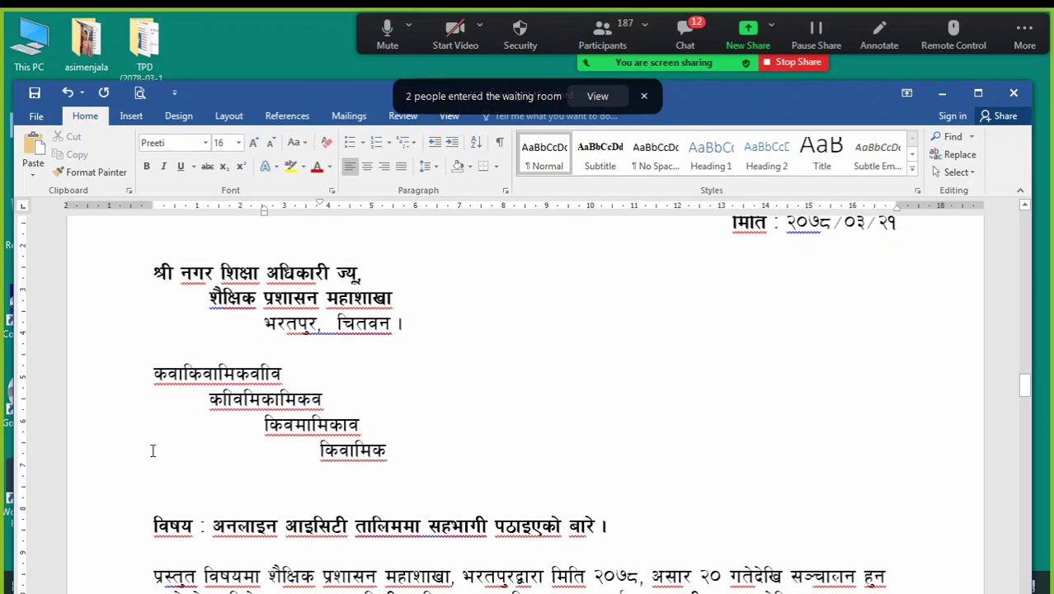
Delete the four sample lines and an extra blank line between the address block and the subject line
left_click_drag(116, 383, 122, 484)
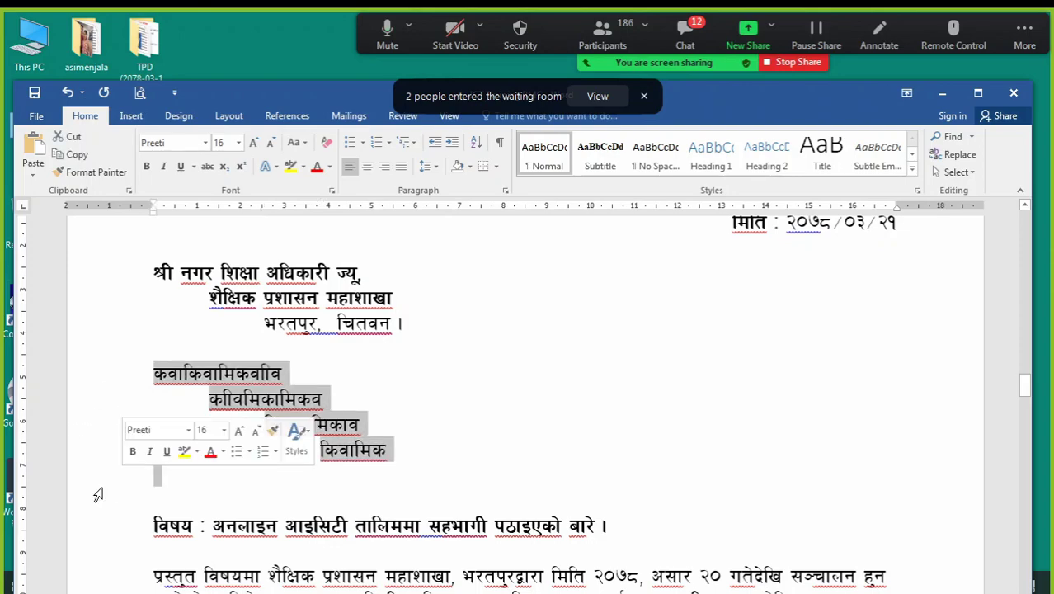
key("Delete")
key("BackSpace")
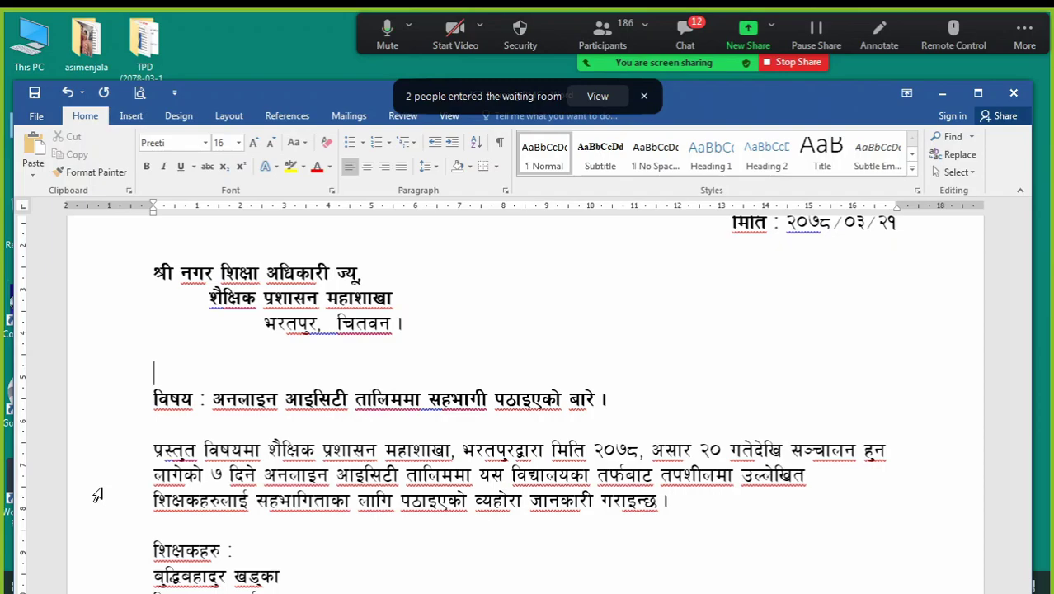
Centre the letter's subject line
left_click(225, 398)
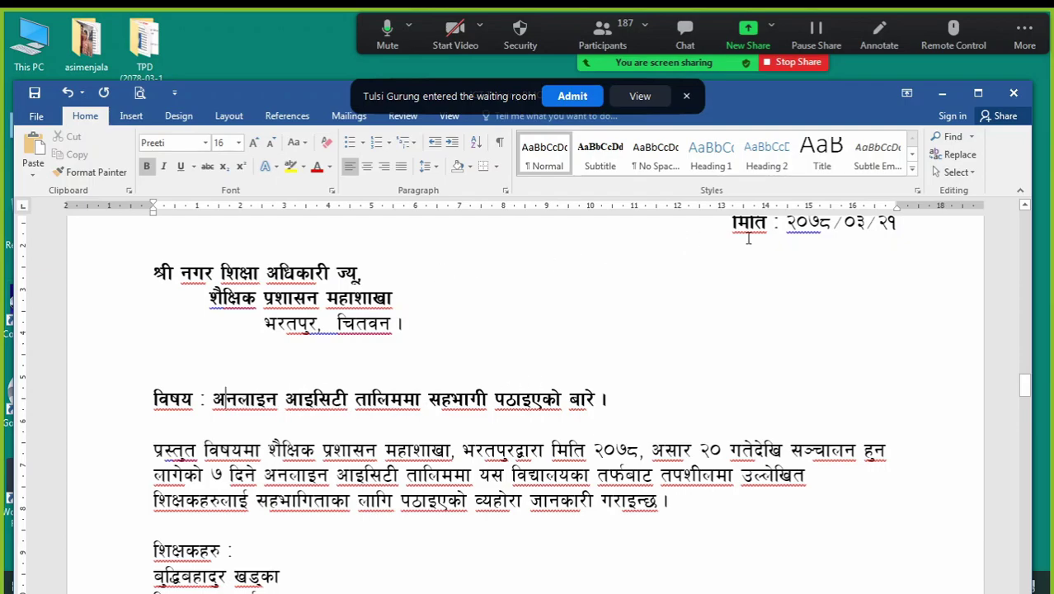
scroll(748, 238, "up", 1)
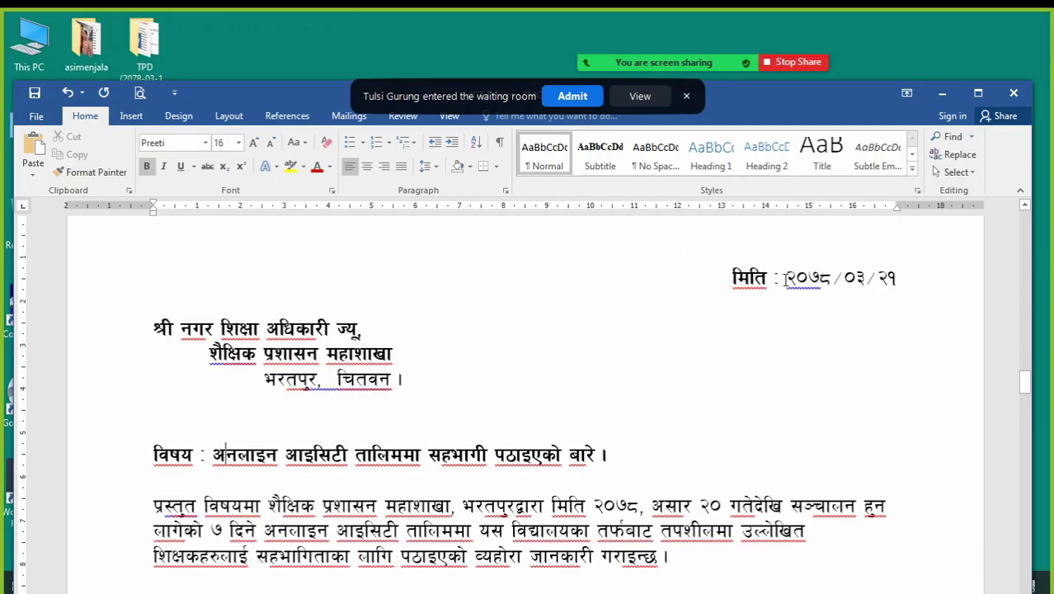
left_click(369, 171)
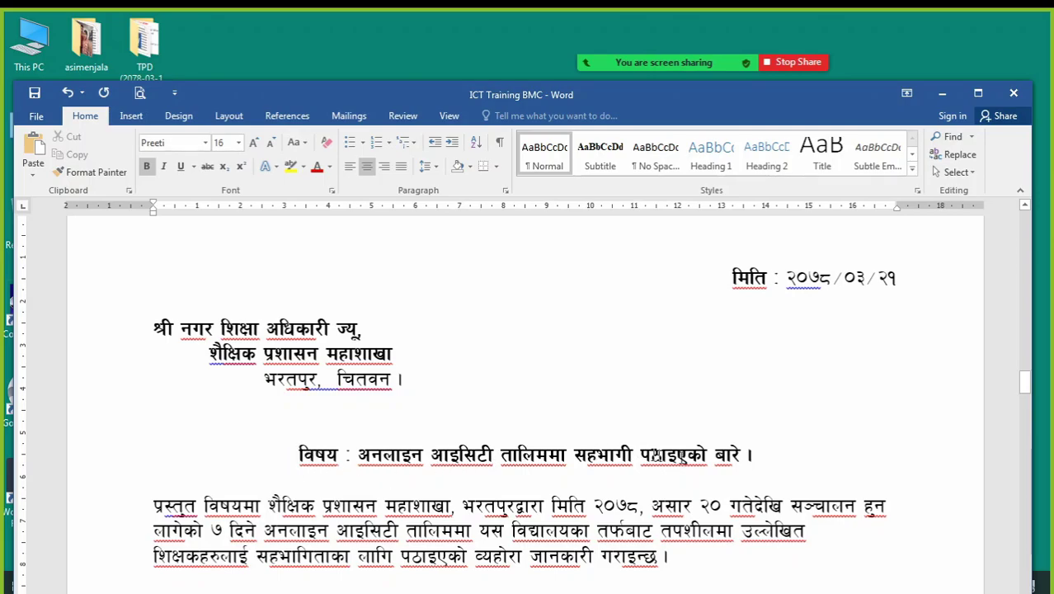
Try left and right alignment on the subject line, and centre it again
left_click(756, 454)
key("ctrl+l")
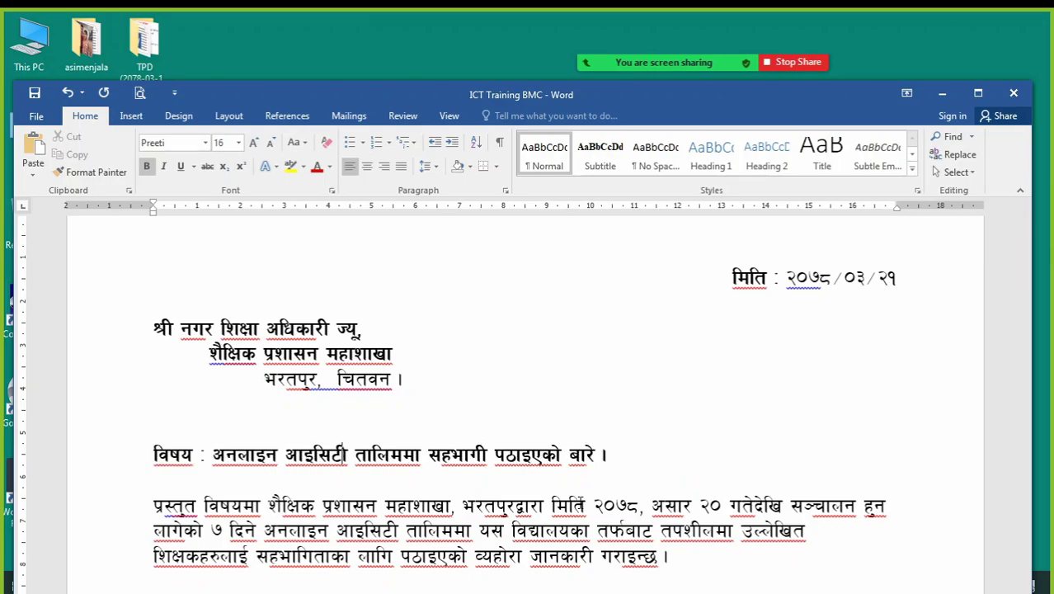
key("ctrl+r")
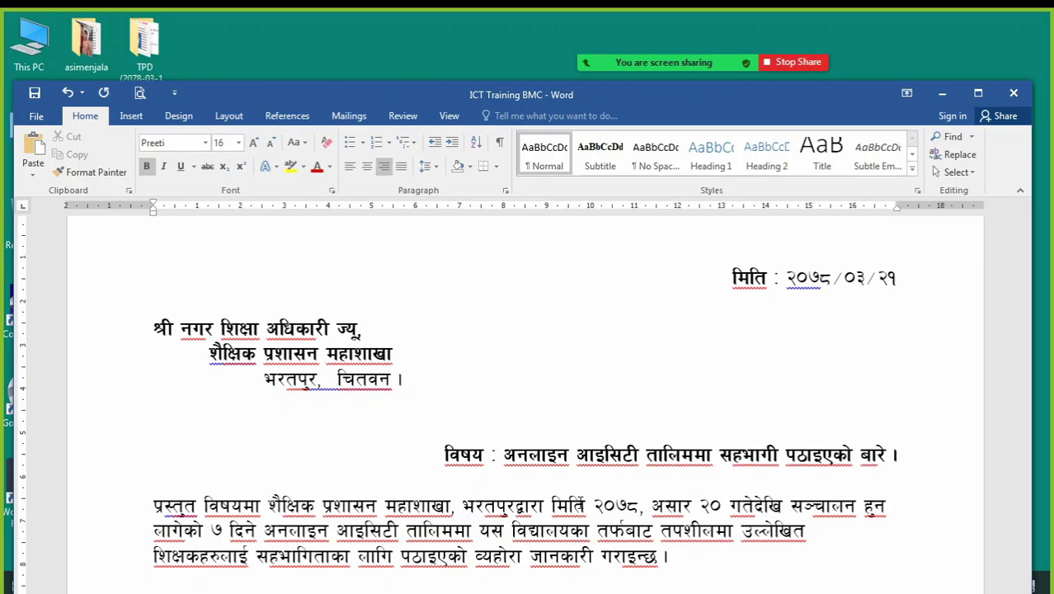
key("ctrl+e")
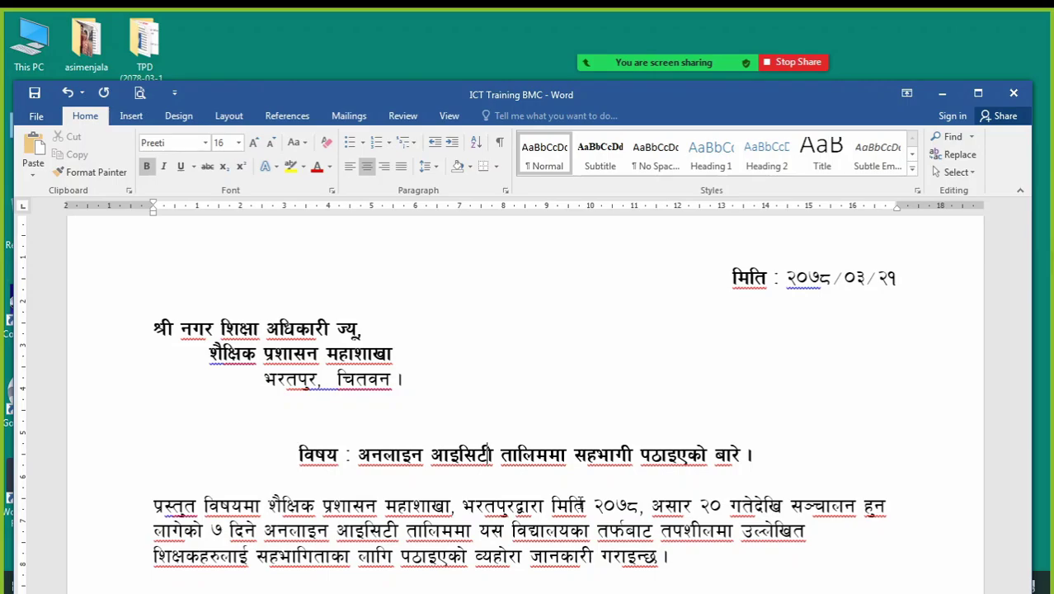
scroll(489, 344, "up", 1)
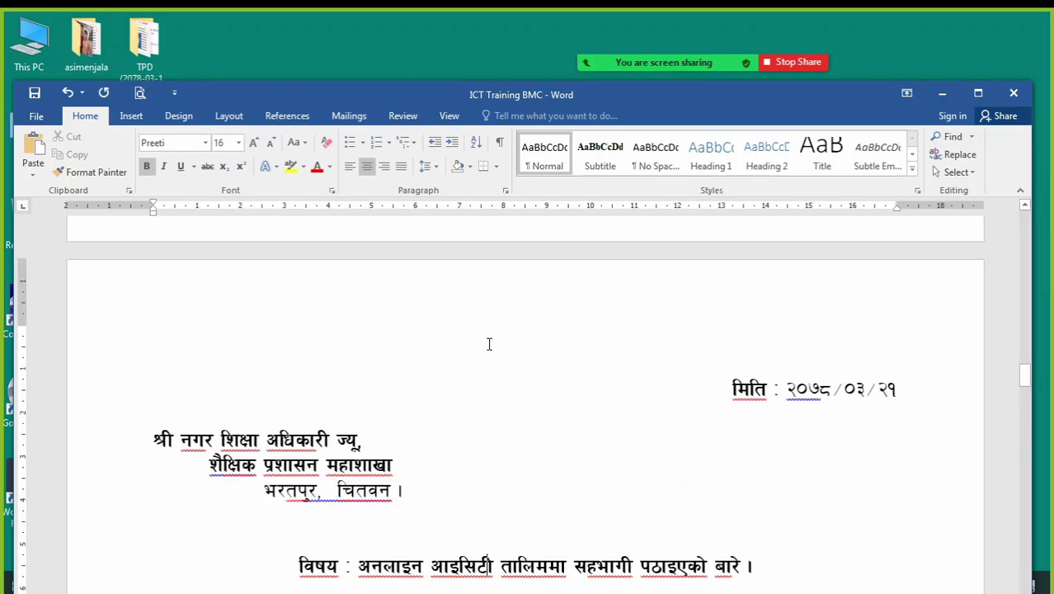
scroll(489, 344, "down", 1)
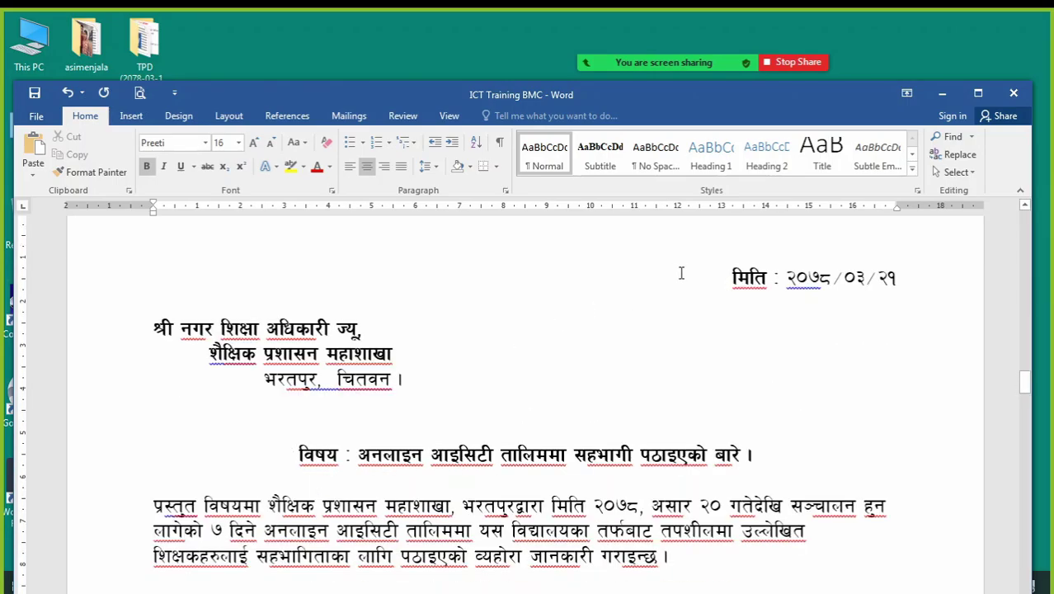
left_click(681, 273)
key("Down")
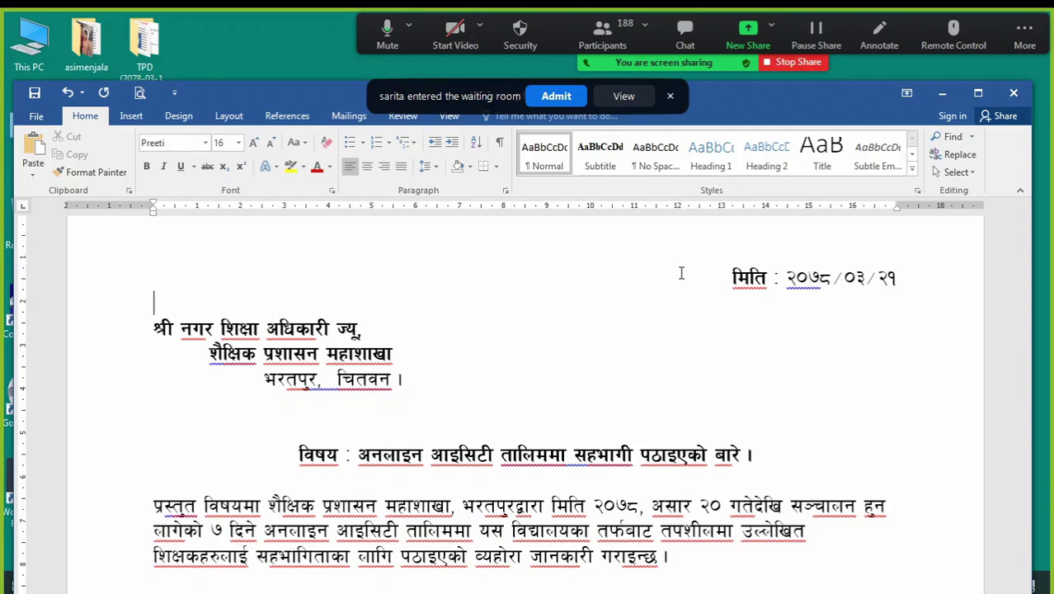
left_click_drag(107, 283, 106, 379)
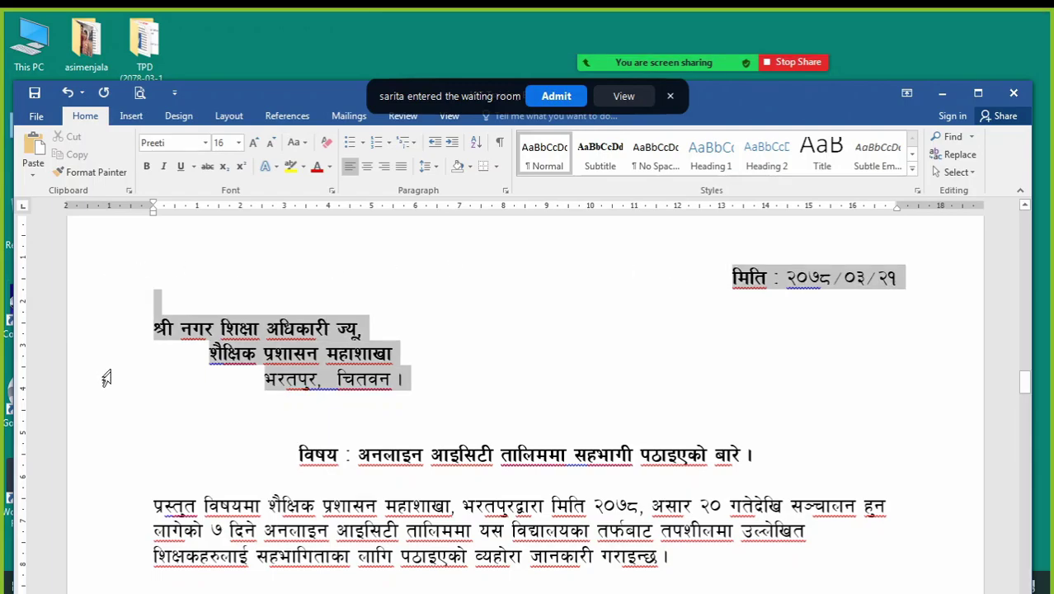
left_click(239, 292)
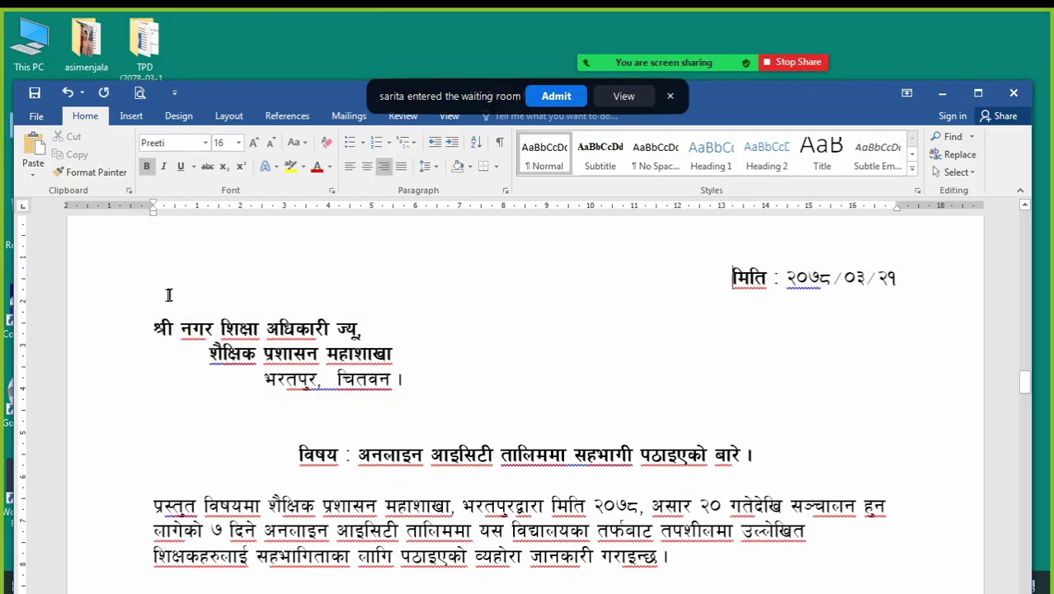
Remove the blank line between the date and the first line of the address block
left_click(154, 304)
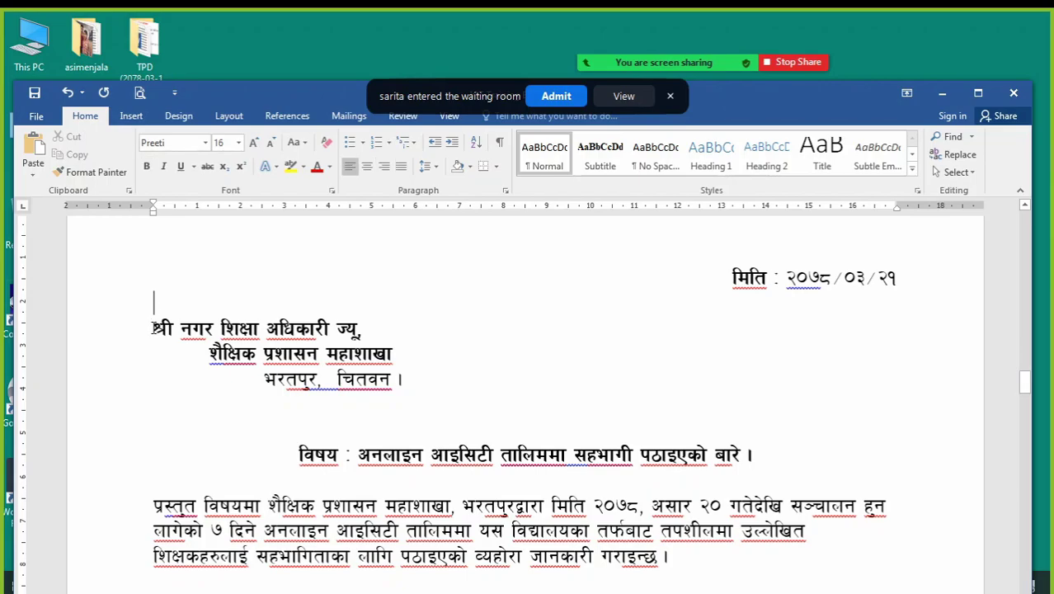
left_click(154, 328)
key("BackSpace")
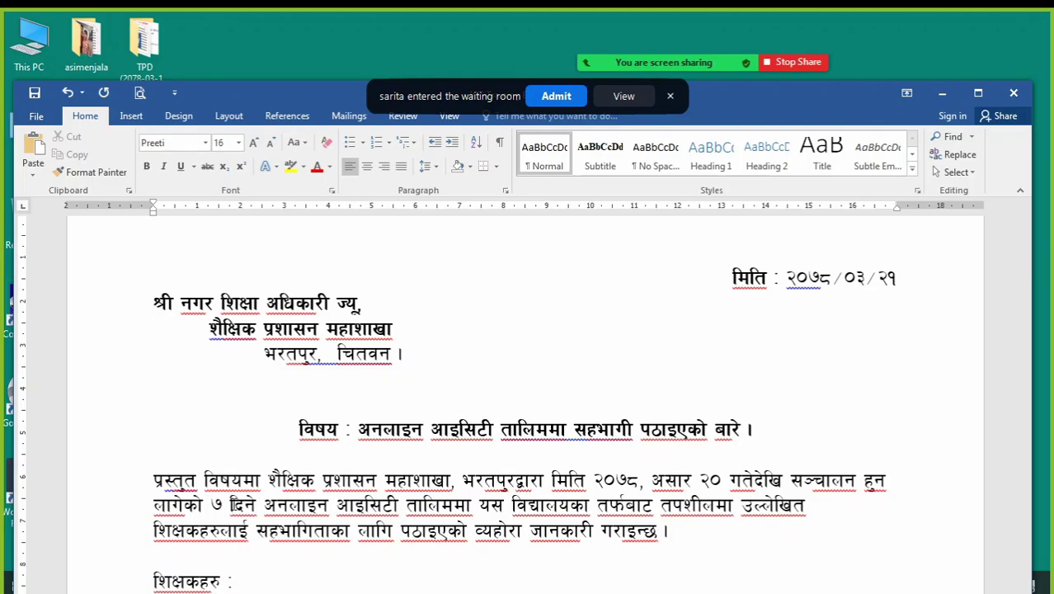
key("Return")
left_click(165, 307)
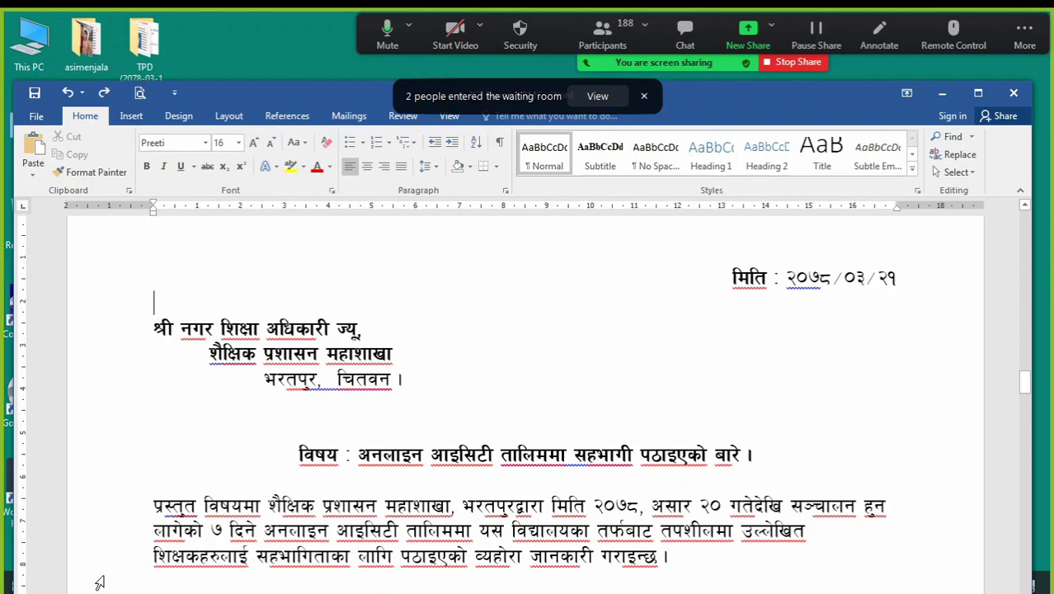
key("Delete")
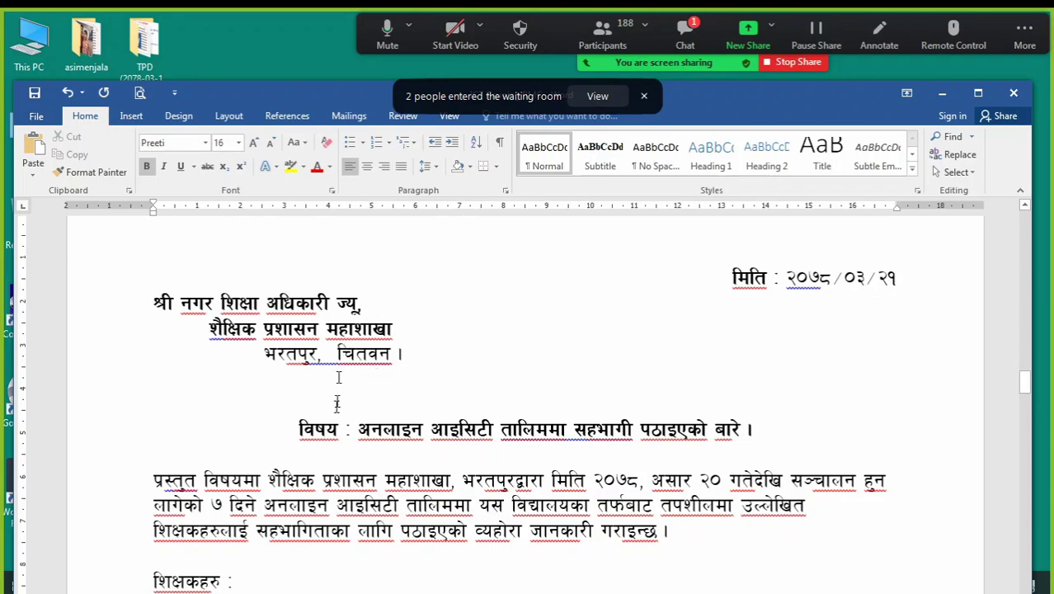
Remove one blank line above the subject line and keep the subject centred
left_click(380, 390)
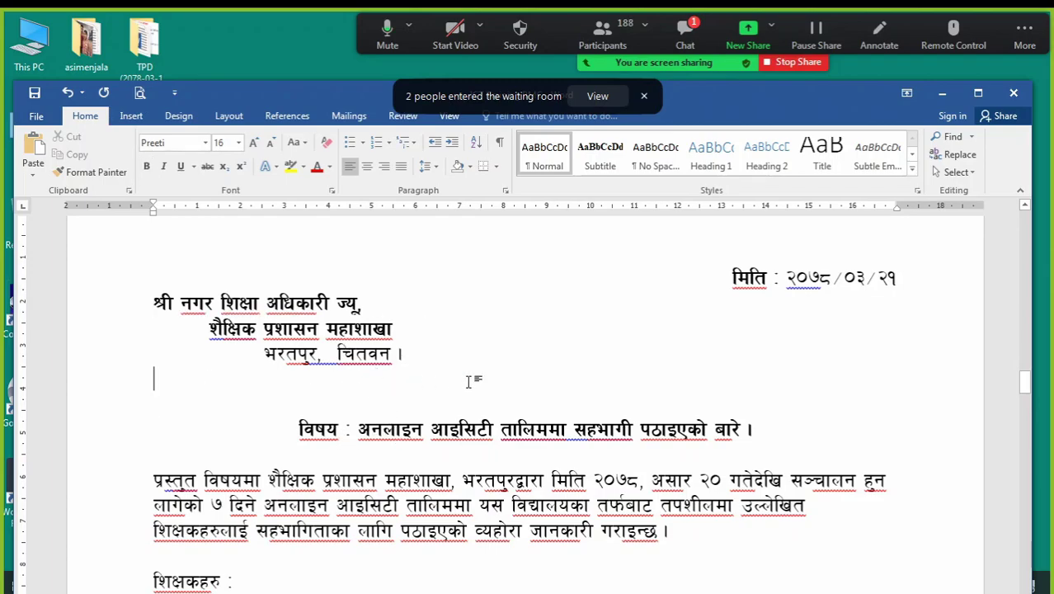
left_click(291, 430)
key("BackSpace")
key("BackSpace")
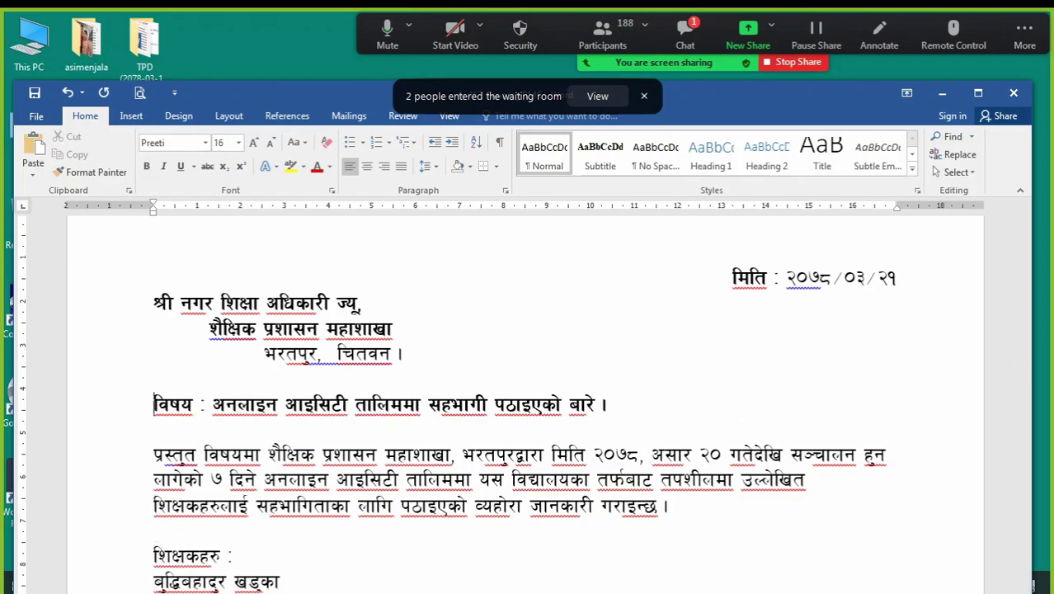
key("ctrl+e")
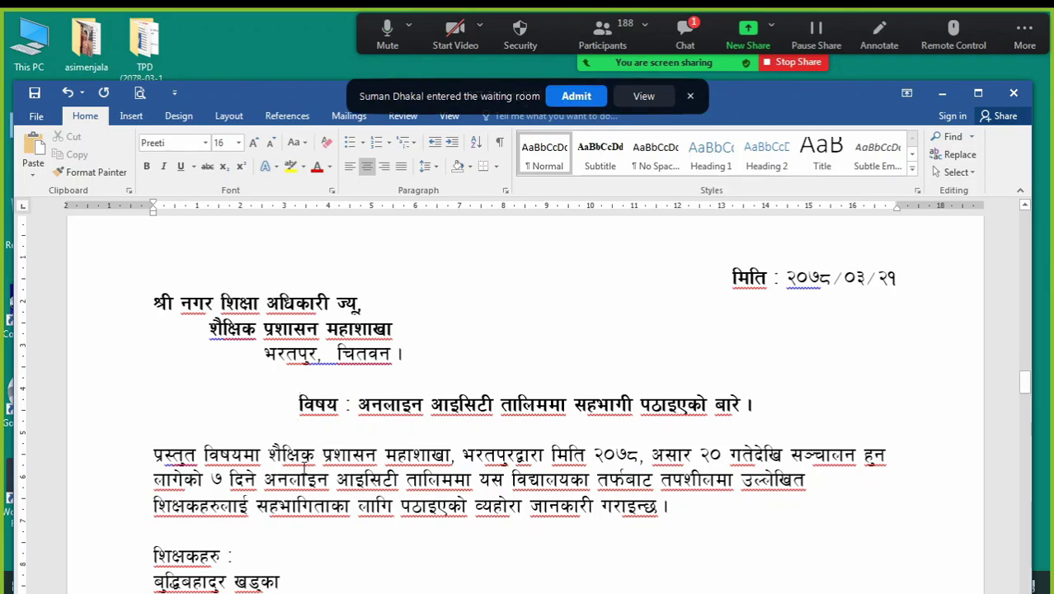
Try centre and right alignment on the body paragraph, and justify it
scroll(302, 462, "down", 3)
left_click_drag(130, 348, 128, 396)
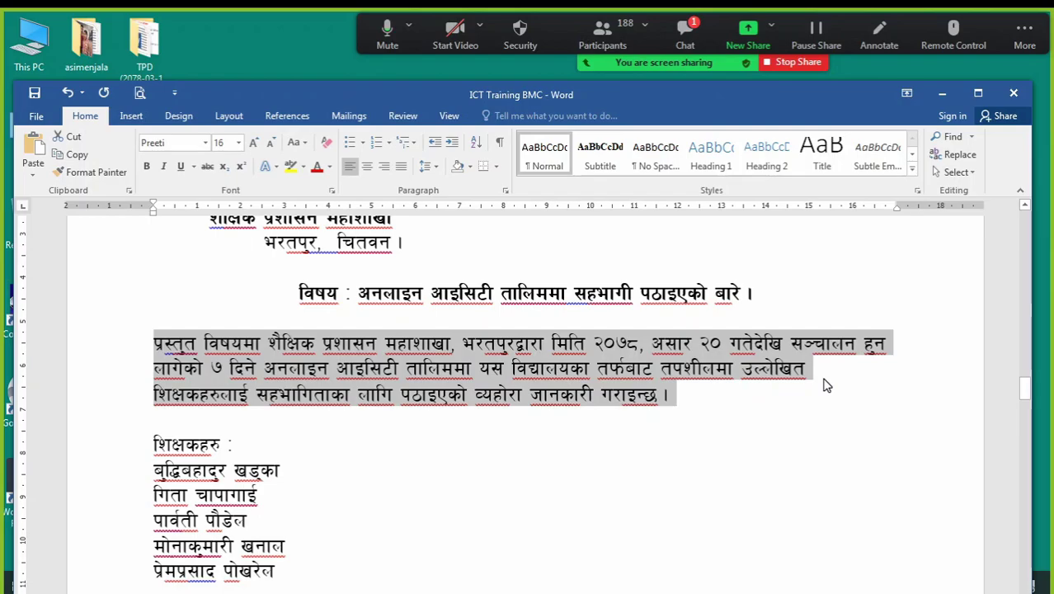
left_click(345, 395)
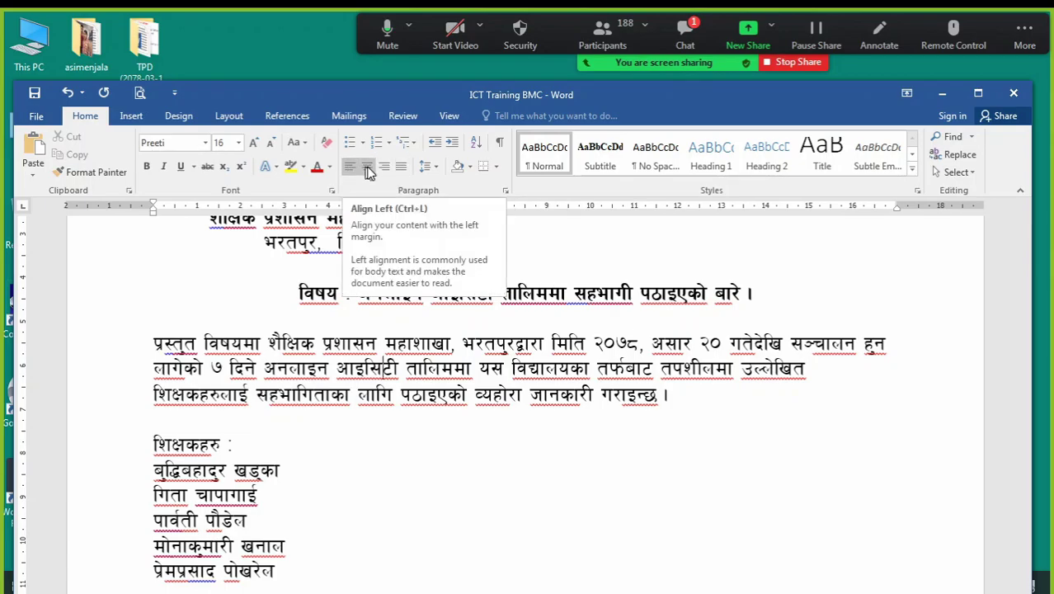
left_click(367, 167)
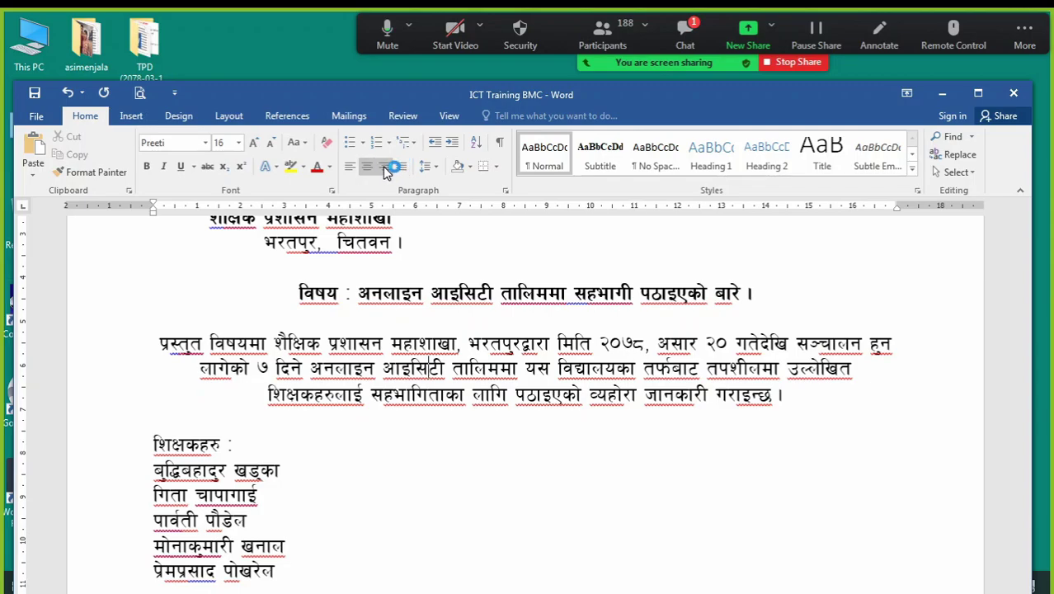
left_click(384, 167)
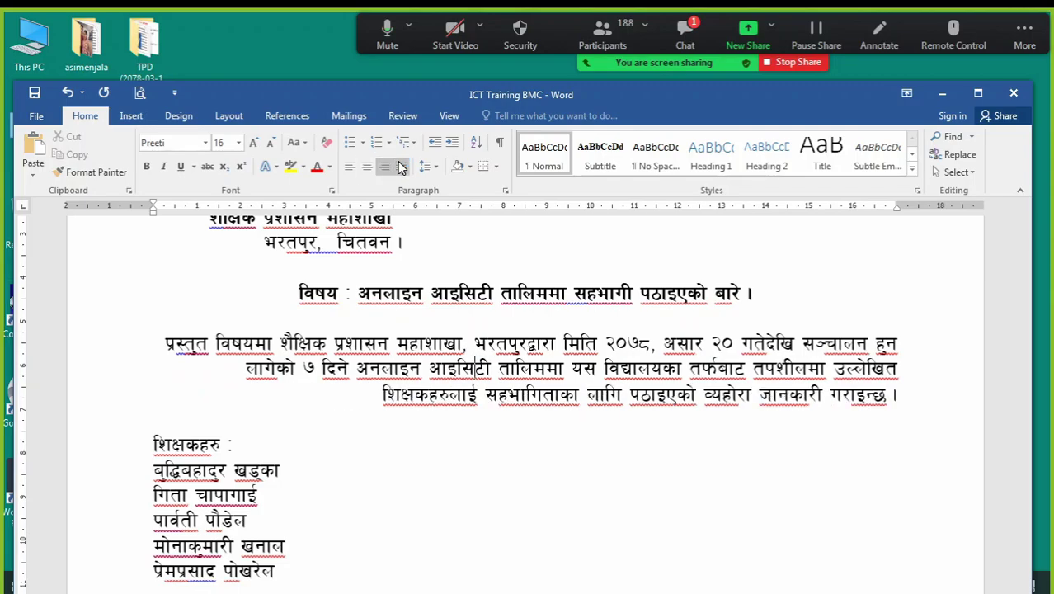
left_click(401, 166)
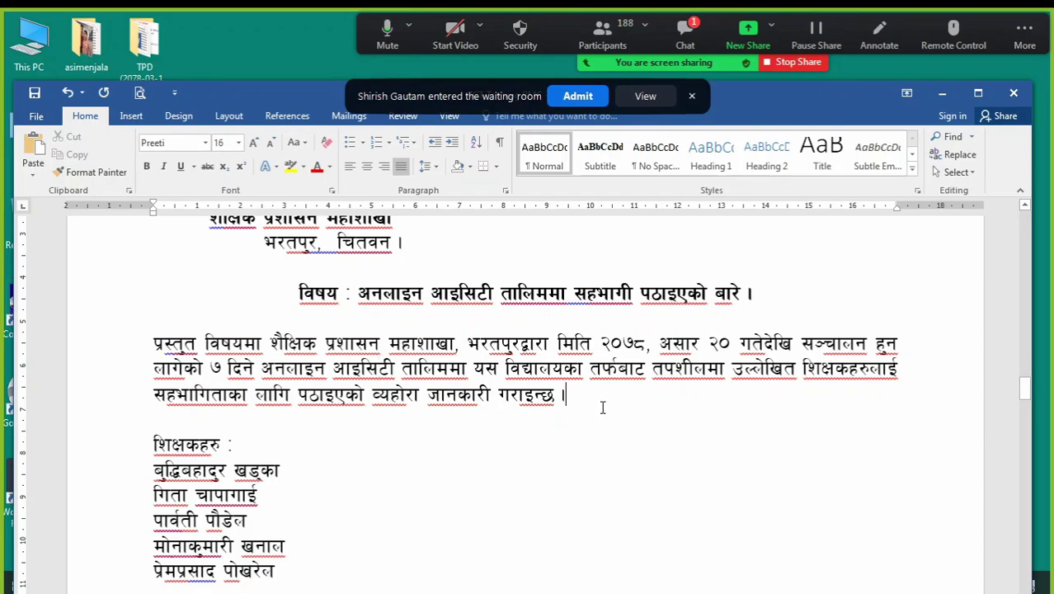
Justify the blank line below the body paragraph and indent the paragraph's first line by one tab step
left_click(602, 408)
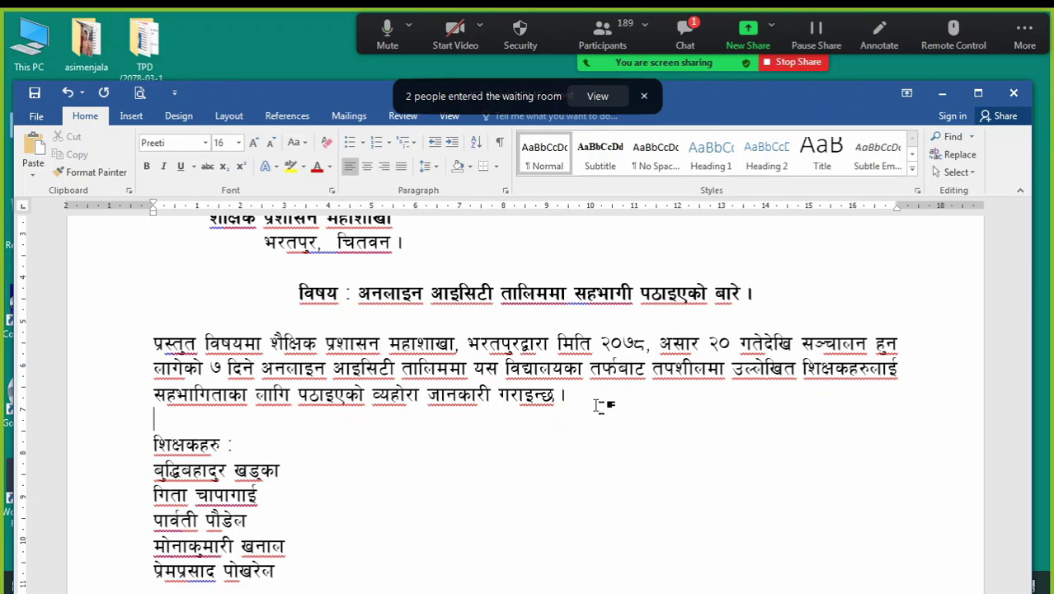
scroll(275, 355, "up", 3)
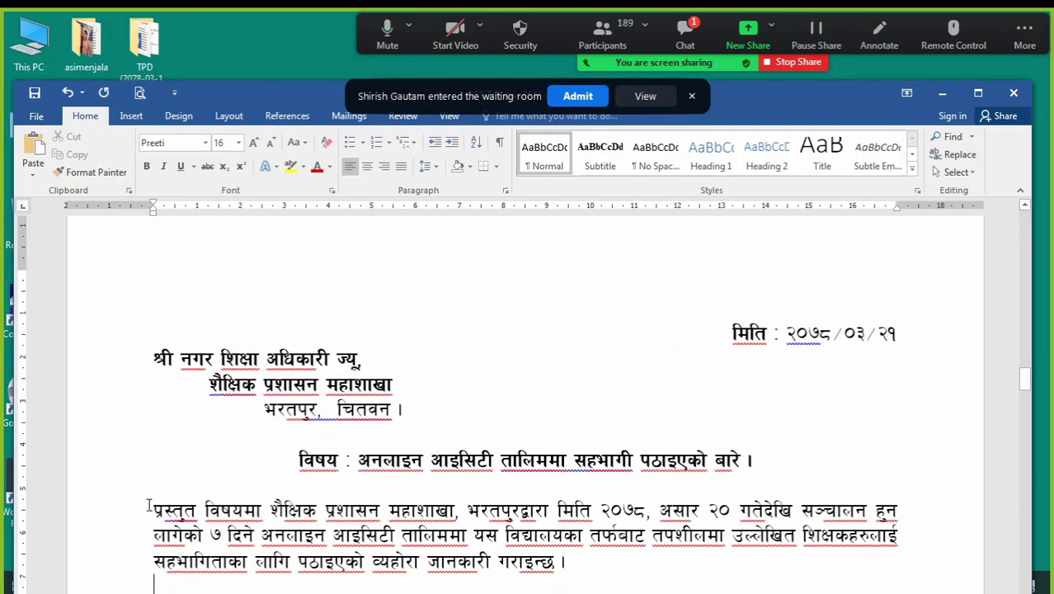
key("ctrl+j")
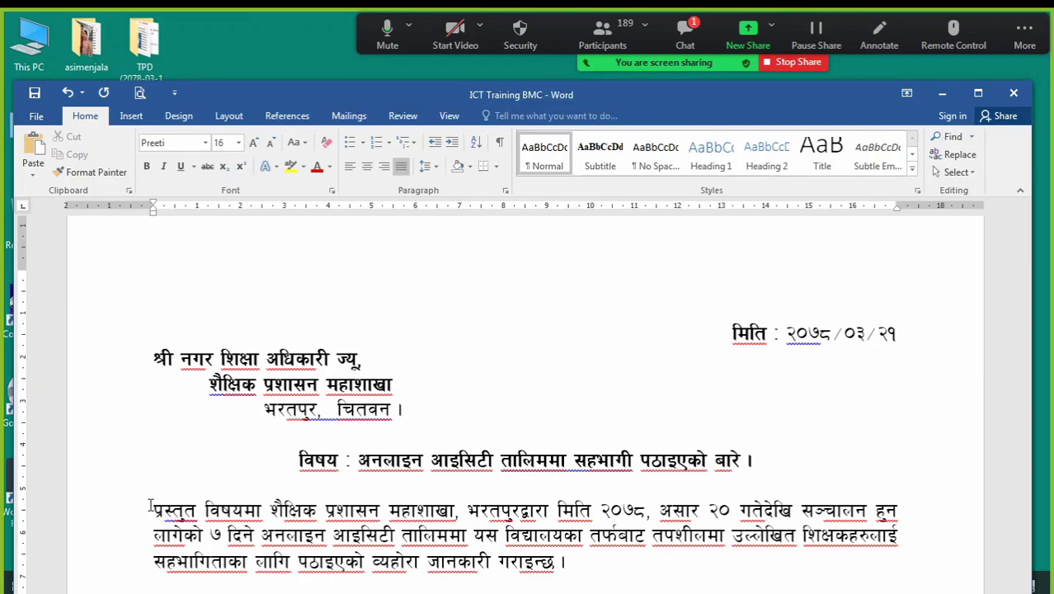
left_click(152, 510)
key("Tab")
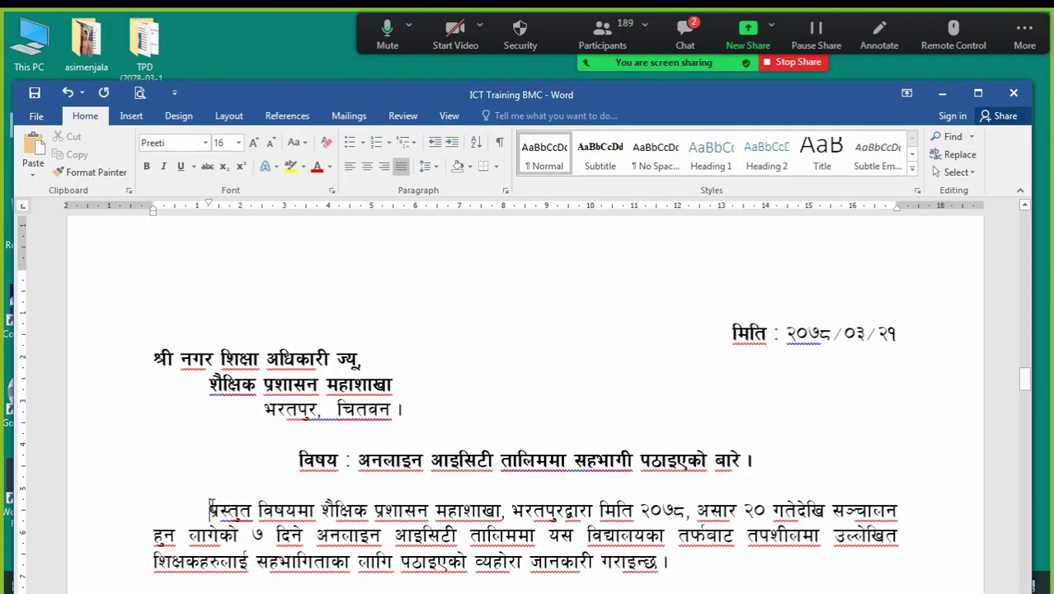
Remove the first-line indent from the body paragraph and insert a blank line above it, below the subject
key("BackSpace")
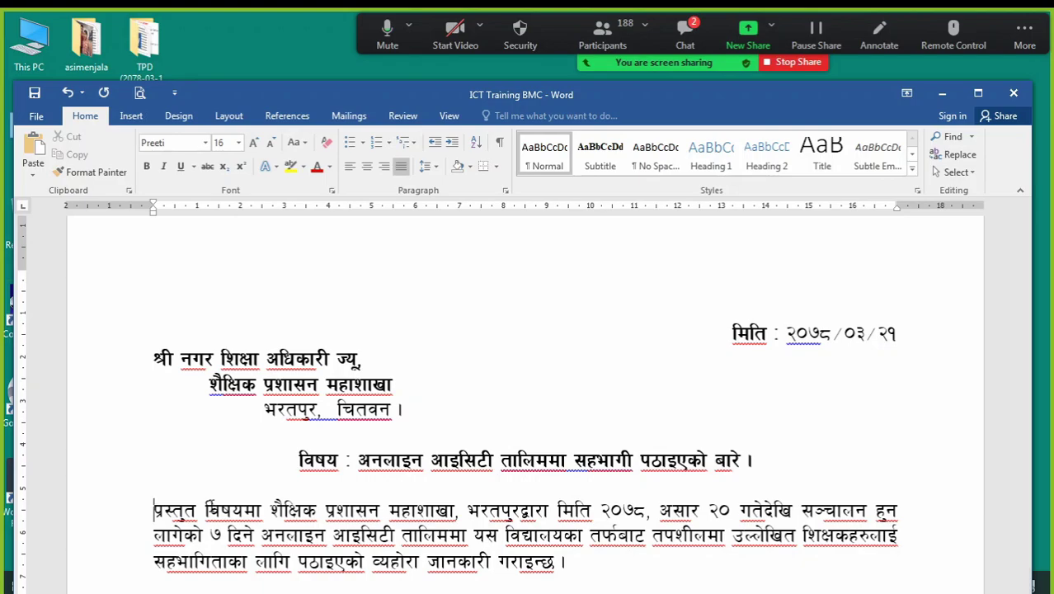
scroll(524, 396, "down", 1)
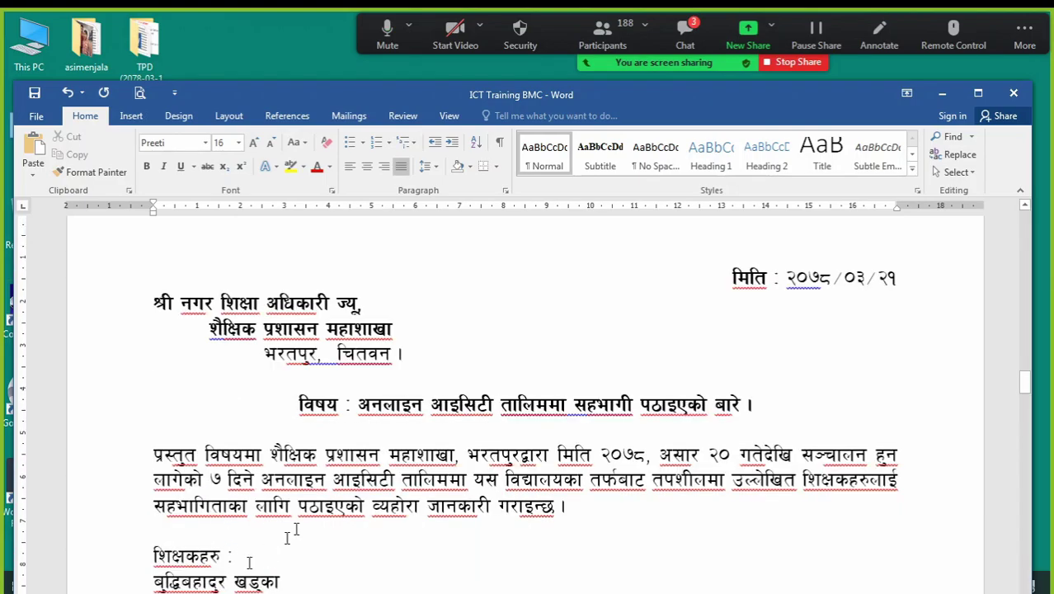
key("Return")
scroll(180, 469, "down", 2)
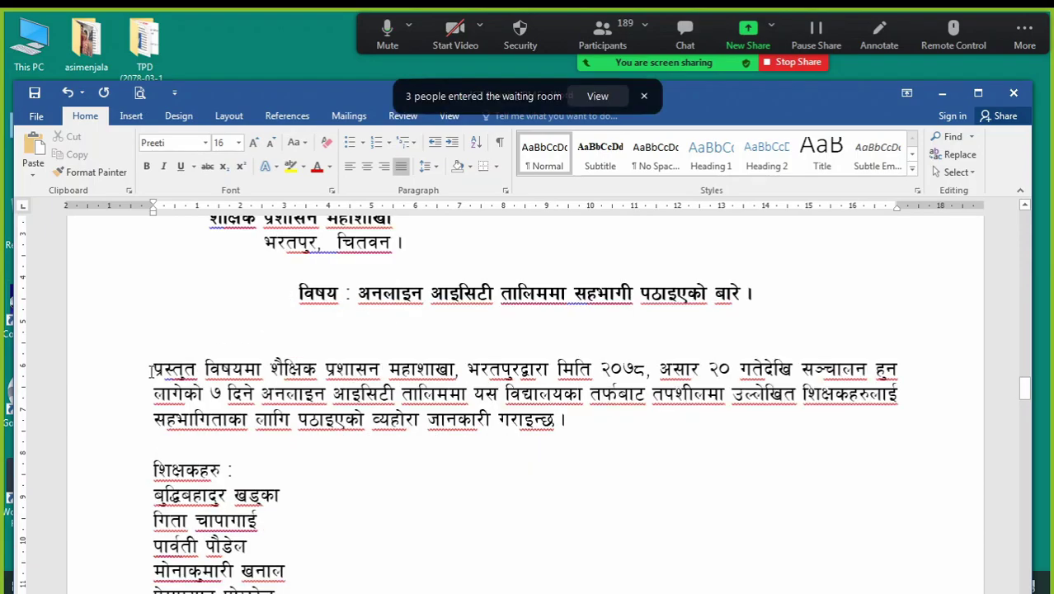
Delete the blank line between the body paragraph and the teachers' list heading
scroll(181, 467, "down", 3)
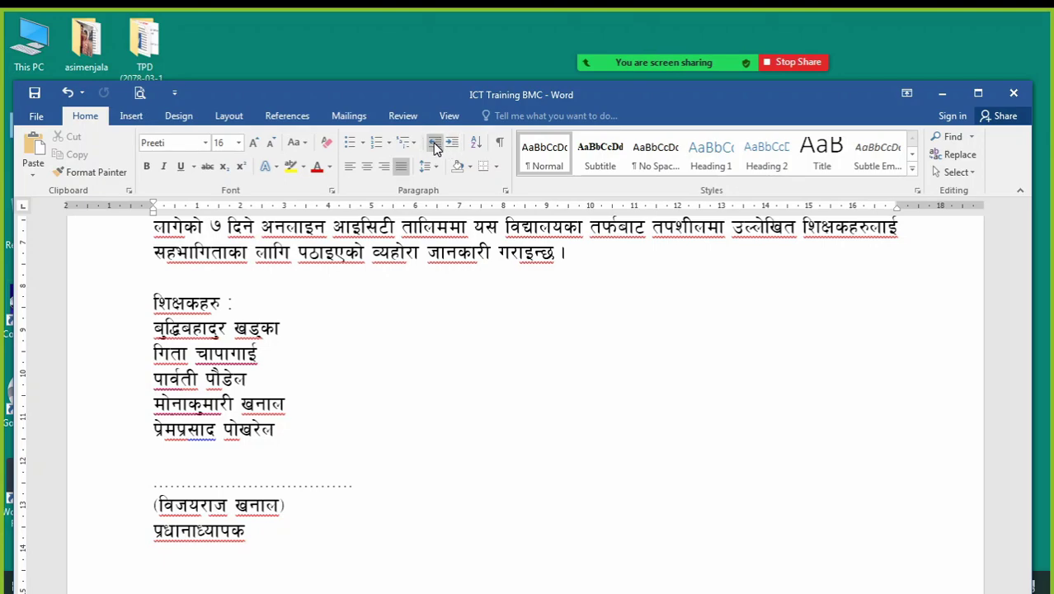
scroll(173, 281, "up", 2)
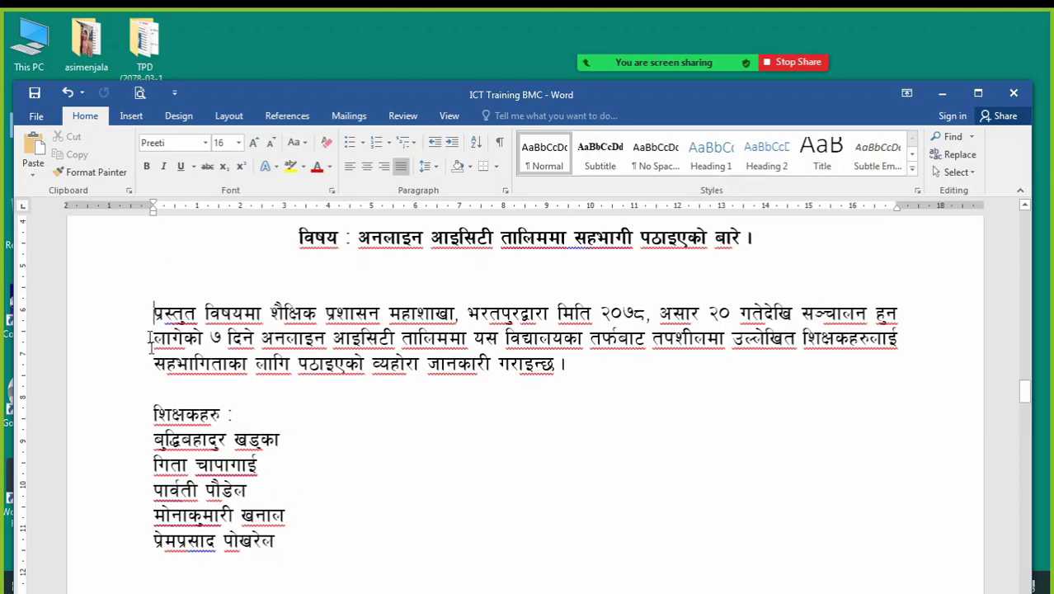
left_click(153, 384)
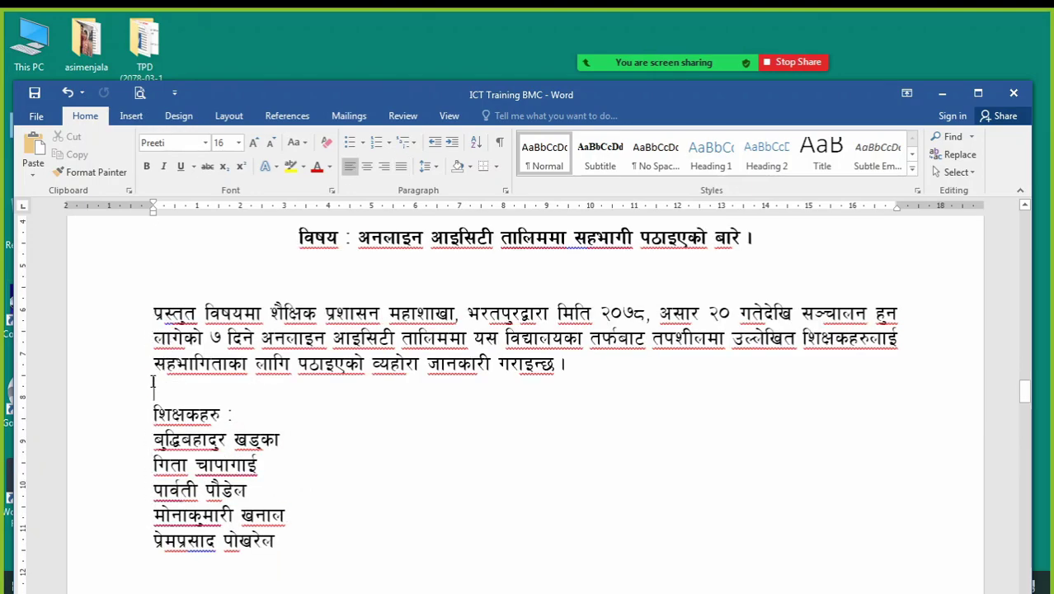
key("Delete")
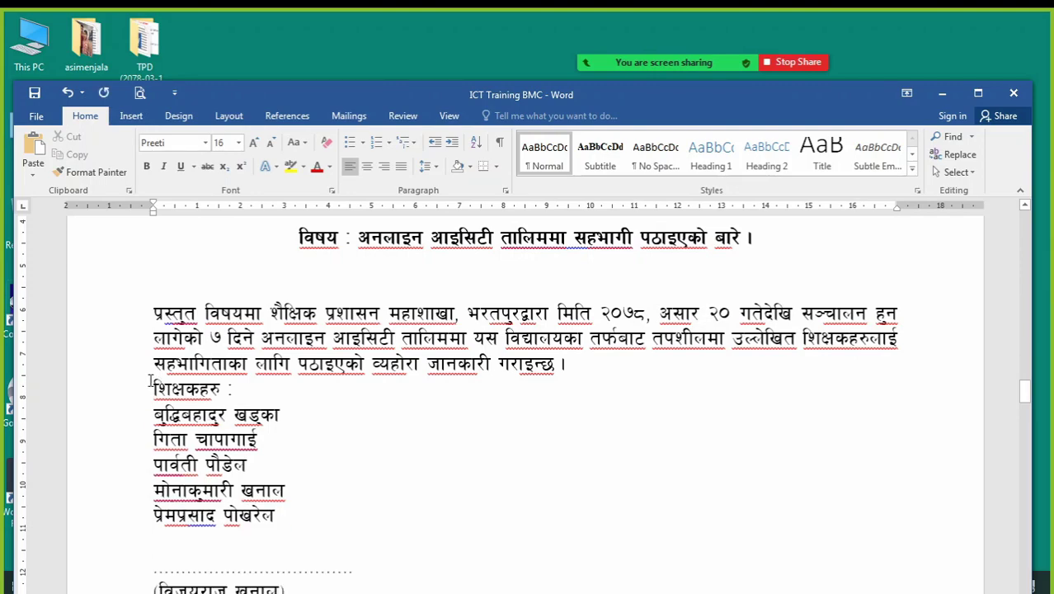
Try selecting the teachers' list as one continuous range from its heading through the last name
left_click_drag(152, 386, 290, 518)
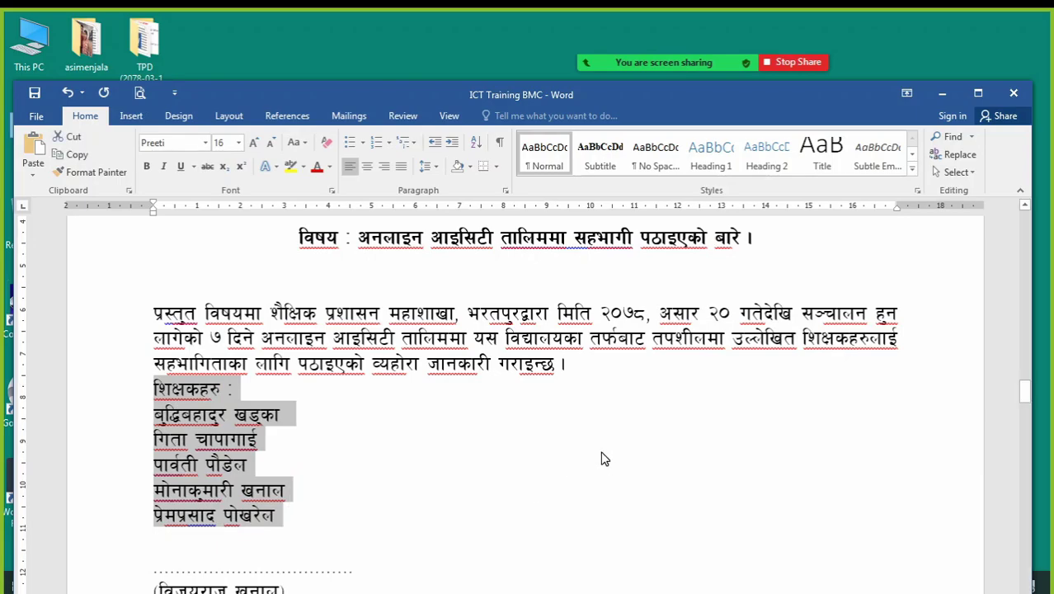
left_click(340, 460)
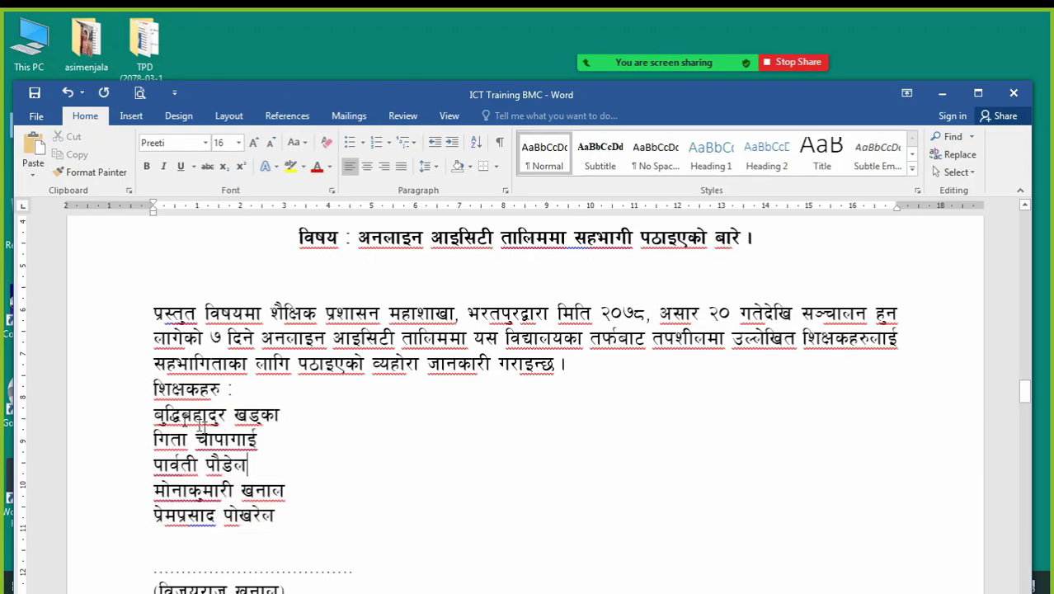
left_click(125, 399)
left_click(349, 464)
left_click(280, 518, "shift")
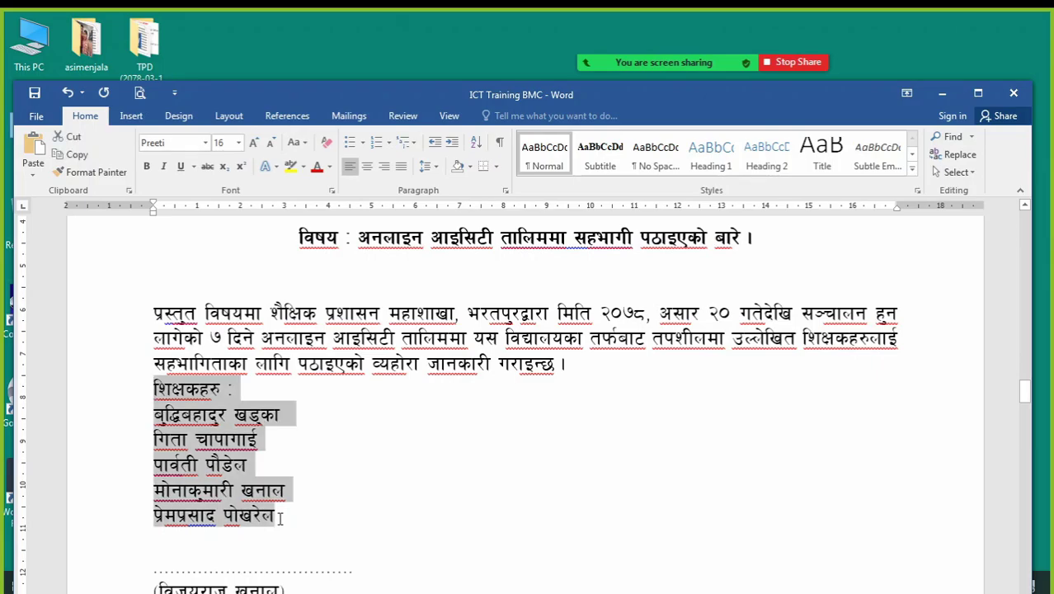
Practise selecting the teachers' list again, both as whole lines from the margin and between its start and end points
left_click(268, 438)
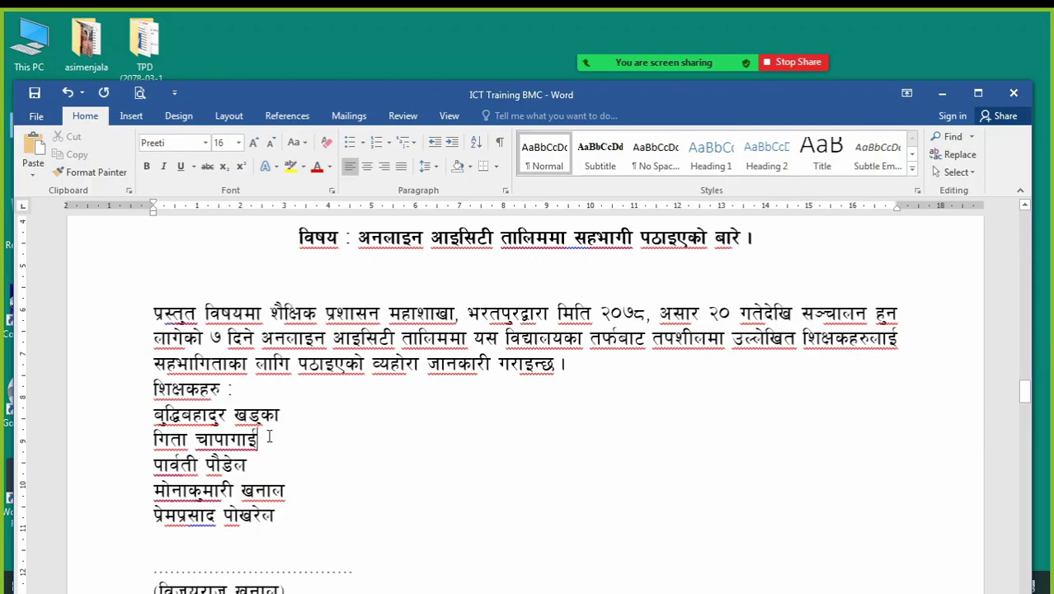
left_click(155, 389)
left_click_drag(172, 401, 311, 507)
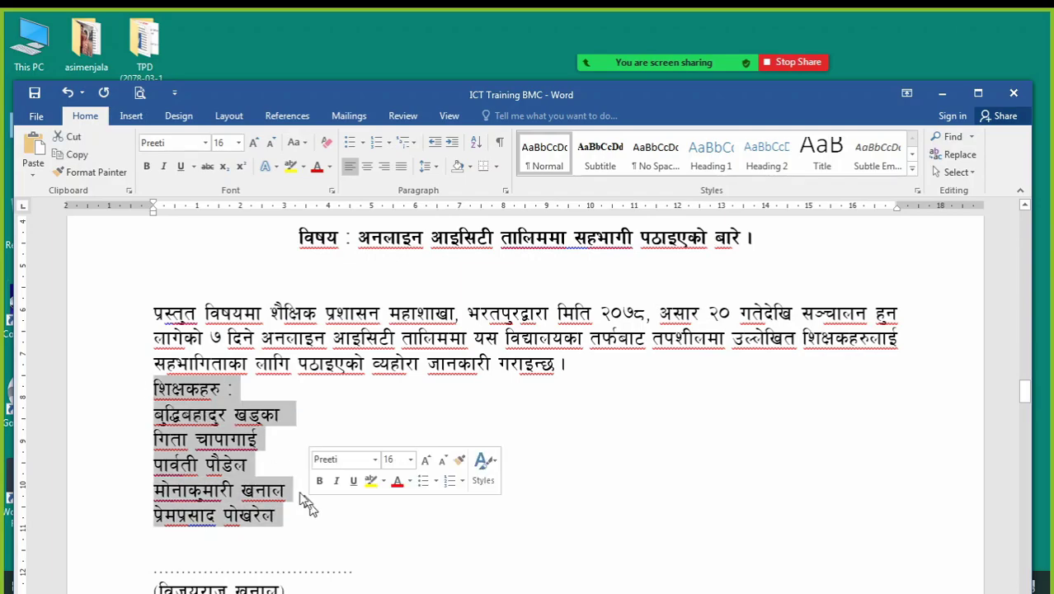
left_click(154, 386)
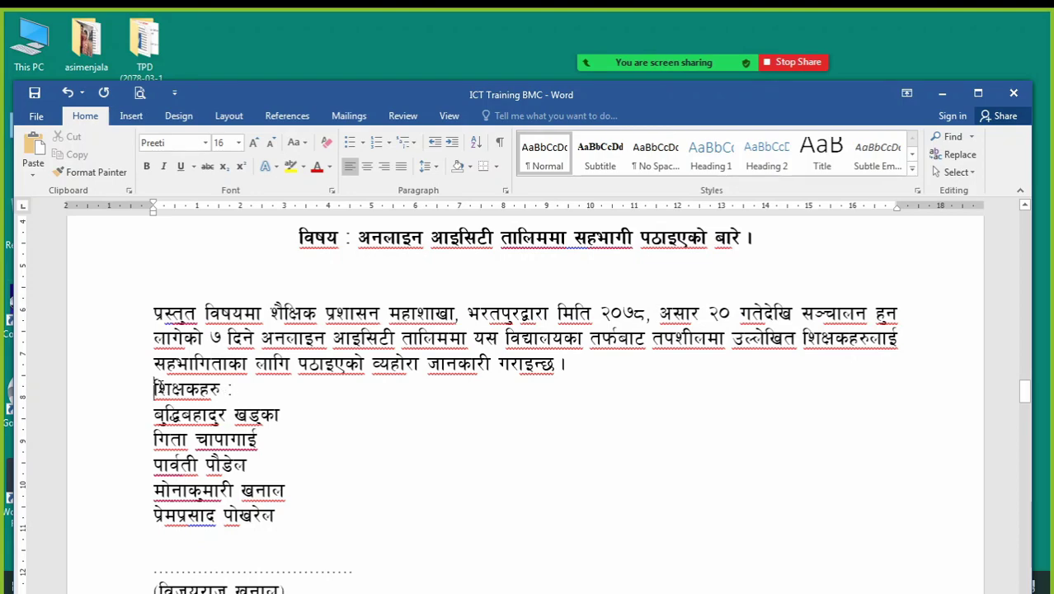
left_click_drag(153, 388, 195, 387)
left_click_drag(97, 394, 103, 532)
left_click(372, 435)
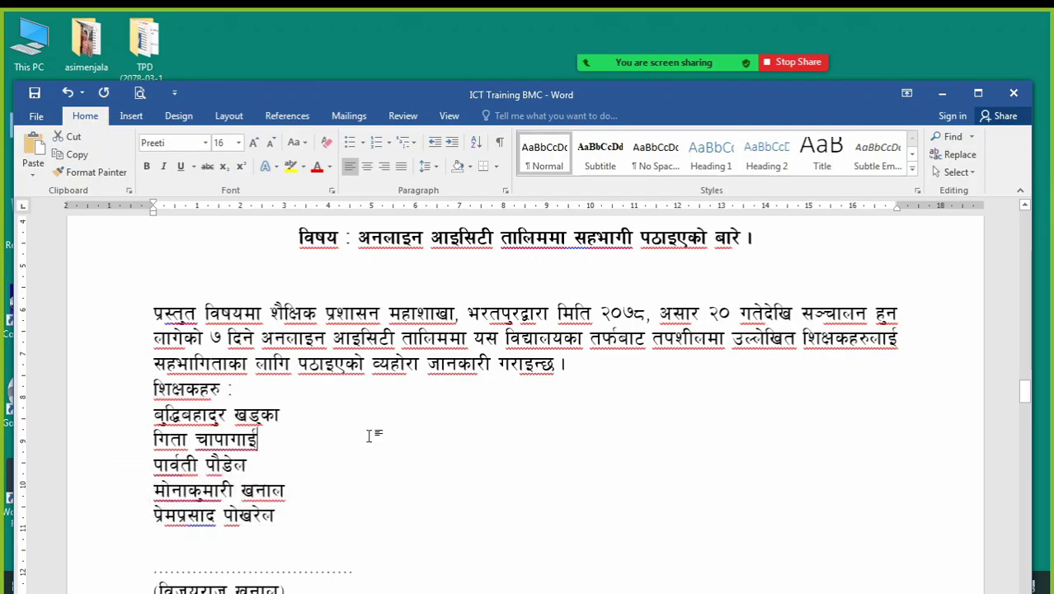
left_click(156, 388)
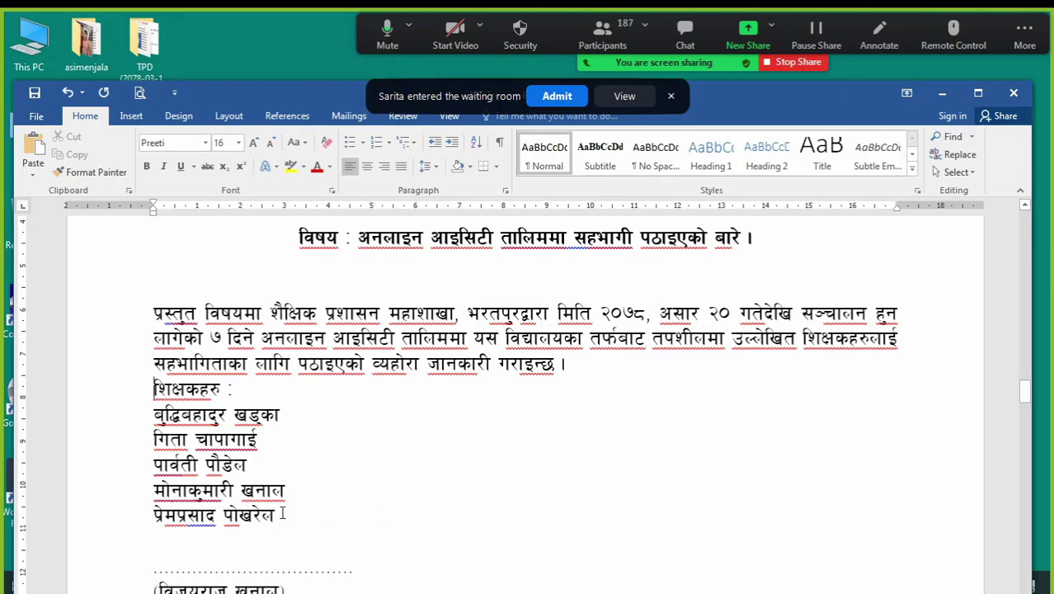
left_click(281, 514, "shift")
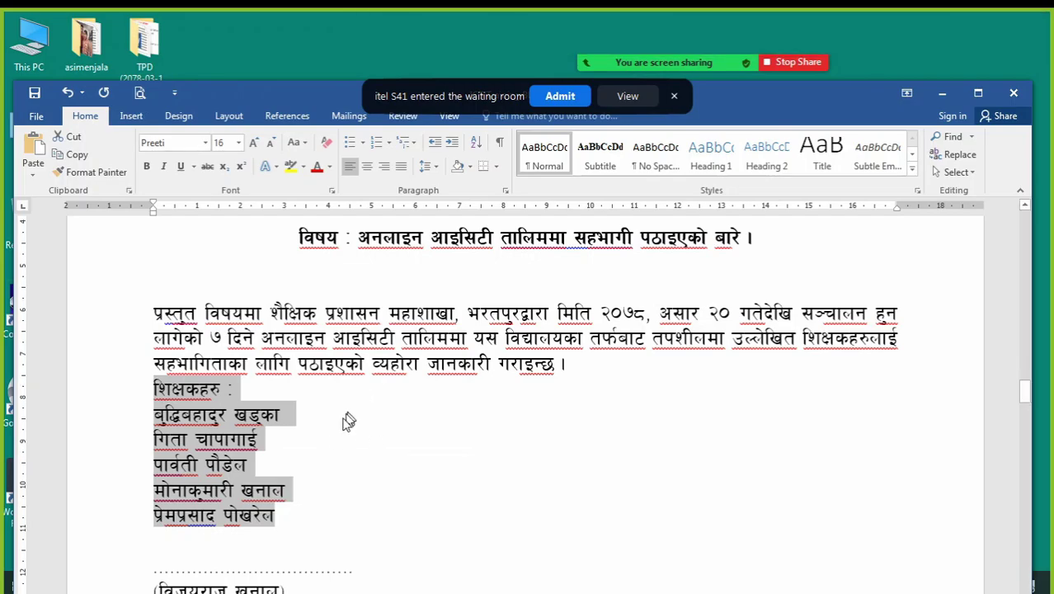
Clear the first-line indent on the blank line below the teachers' list and insert extra blank lines there
left_click(206, 545)
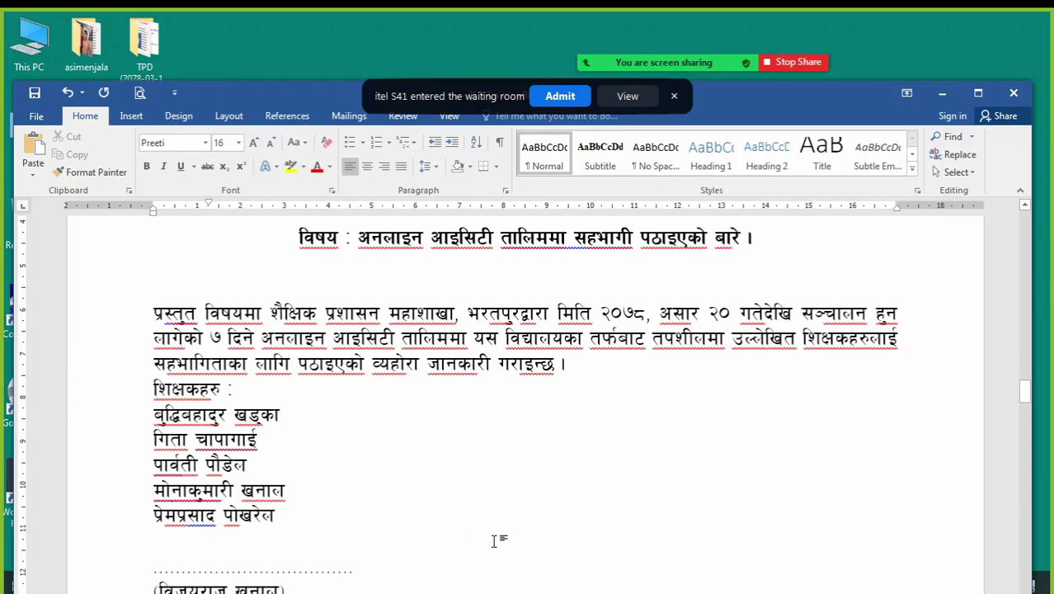
key("BackSpace")
key("Return")
key("Return")
key("Return")
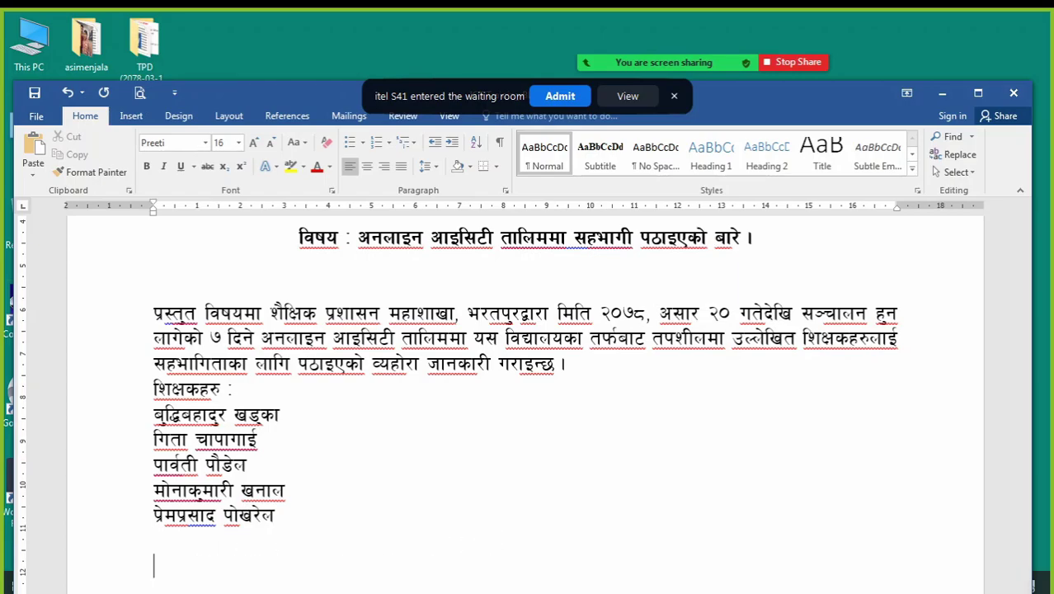
Enter four separate lines of Nepali filler text between the teachers' list and the dotted signature line
scroll(331, 571, "down", 3)
left_click(190, 348)
type("sjdfljdsLljlsjf")
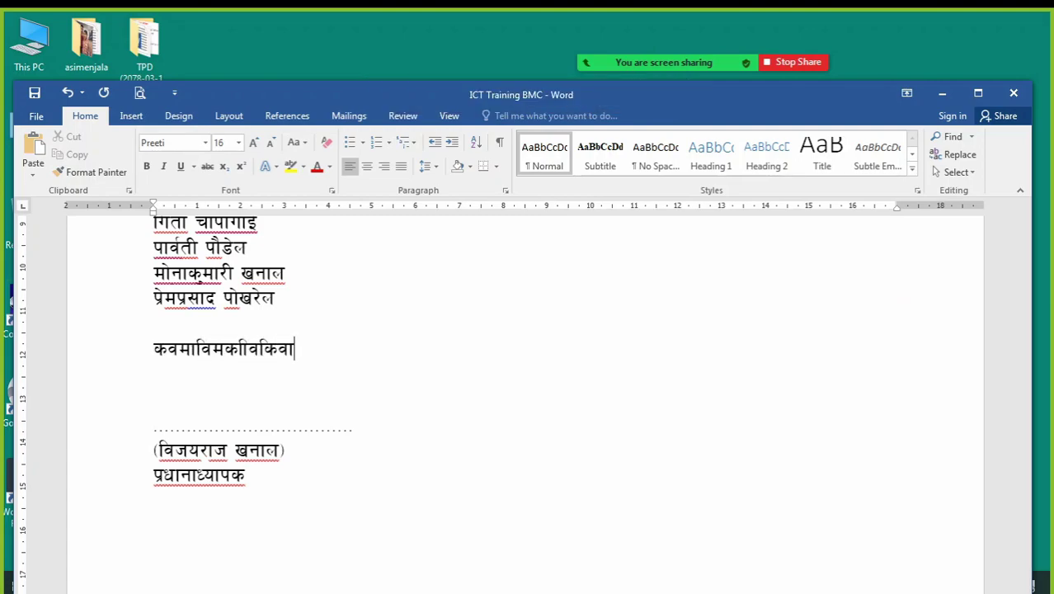
key("Return")
type("ldsjLljdsLljdsLjldsjfldsjfldsjfldsjfldsjfldsjfljds")
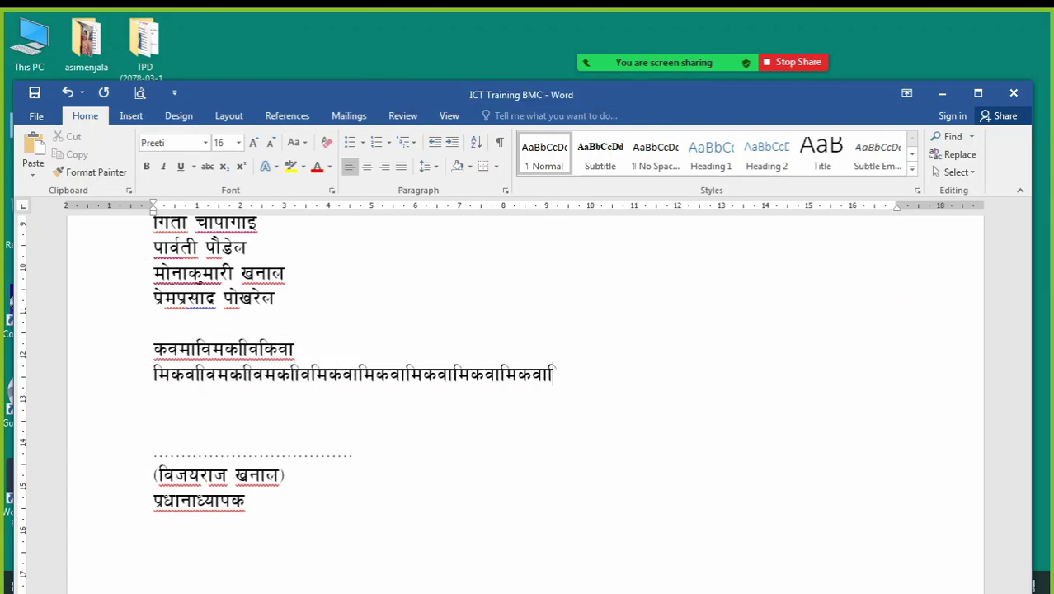
key("Return")
type("dsjfldsjfldsjfldsjfldsjldsjfldsjflds")
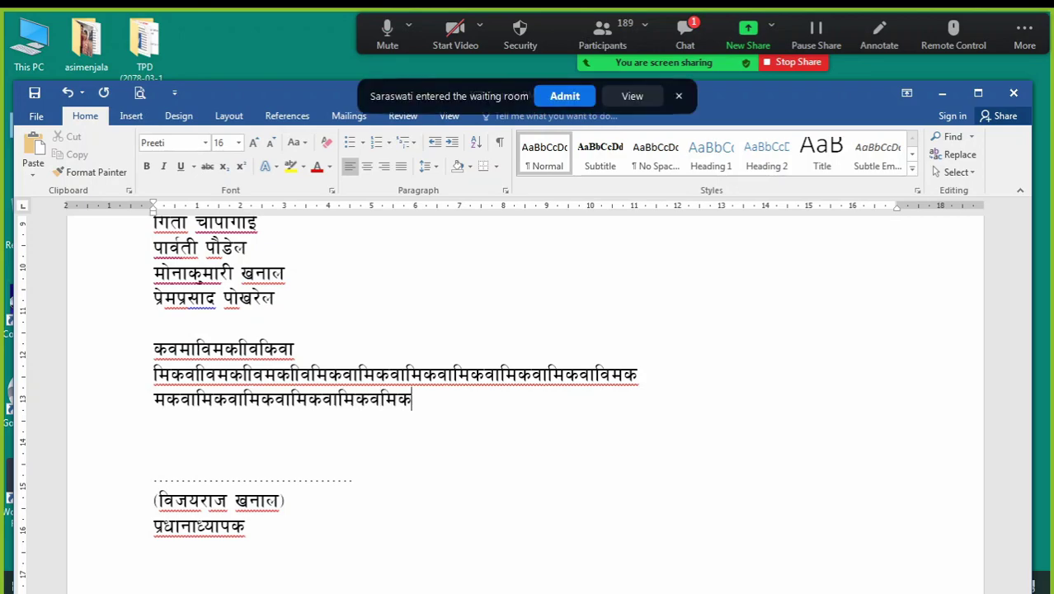
key("Return")
type("lsdfjldsjfldsfj")
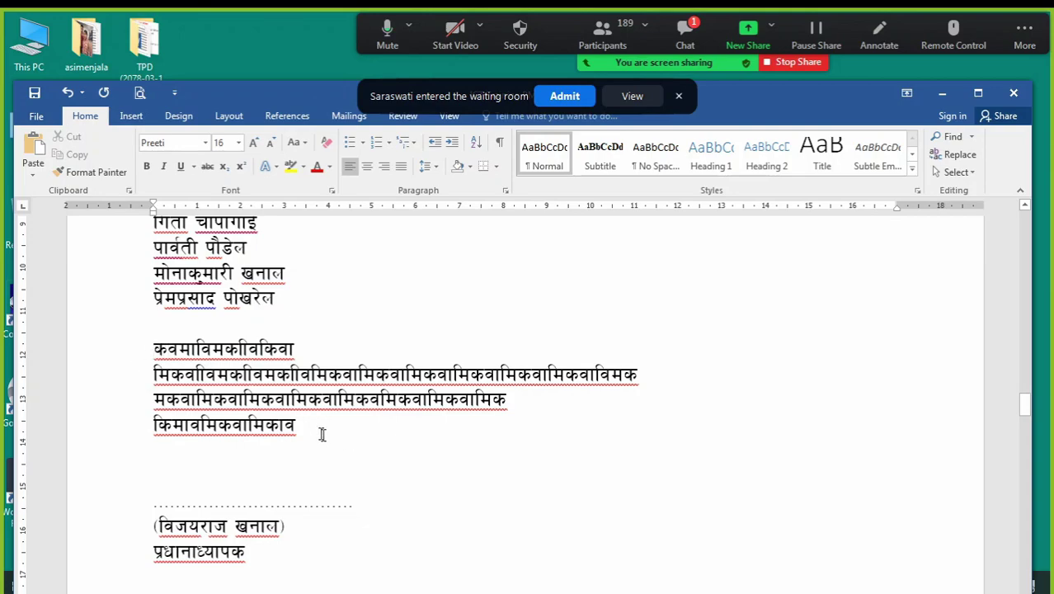
Select the four filler lines below the teachers' list and delete them
left_click_drag(140, 361, 137, 440)
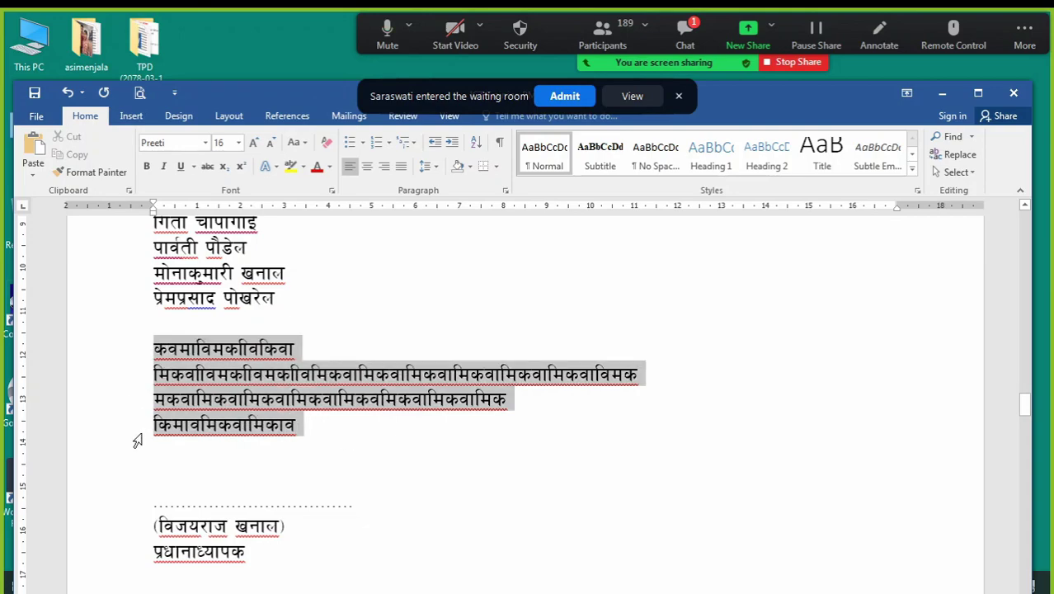
left_click(371, 442)
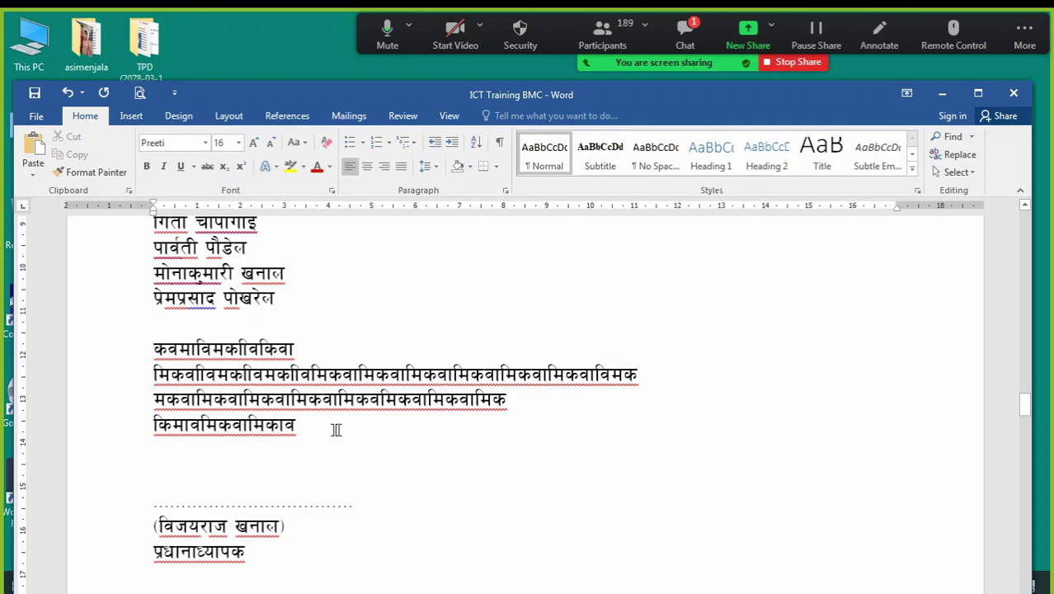
left_click(642, 375)
left_click(642, 376, "shift")
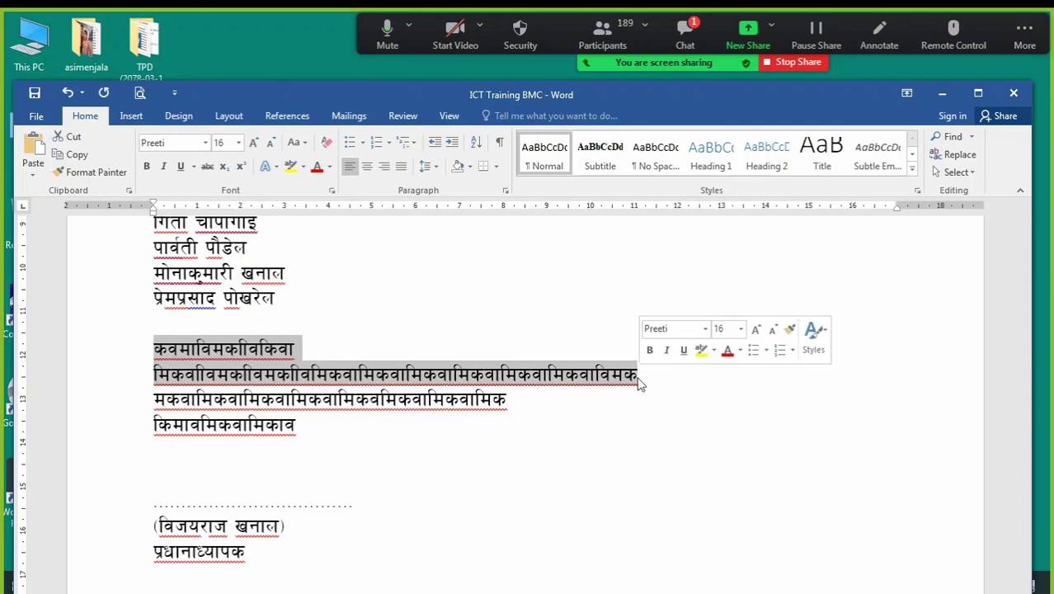
left_click(121, 434, "shift")
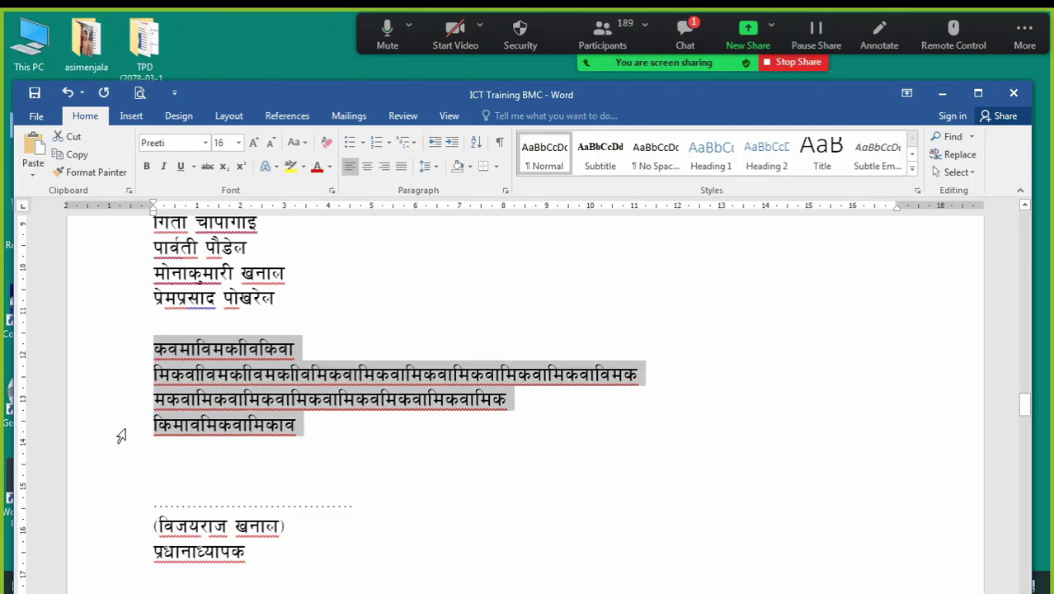
key("Delete")
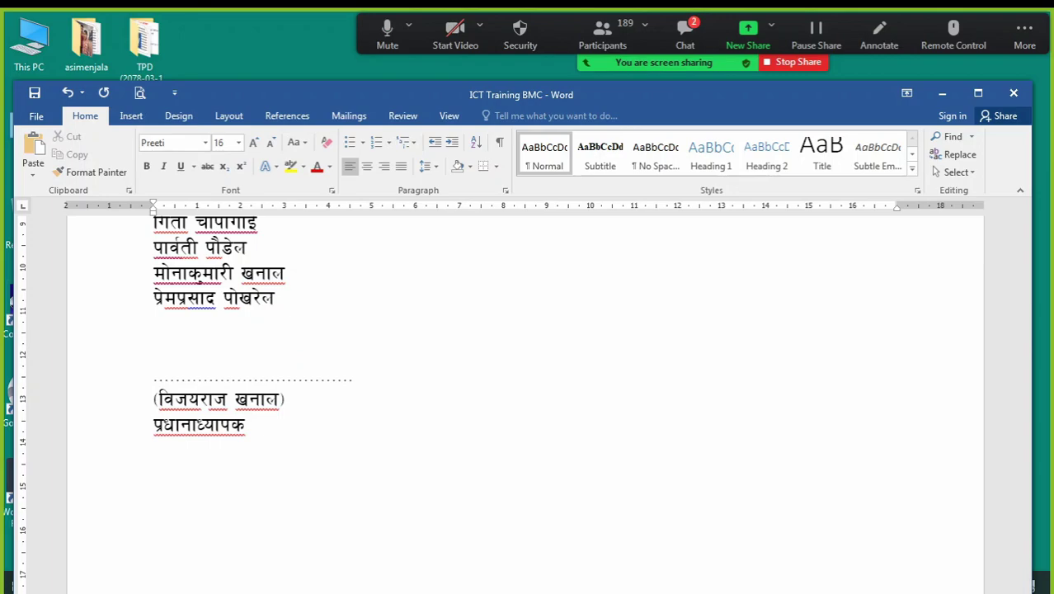
Select the teachers' list including its heading and increase its left indent by eight steps, to about 10 on the ruler
scroll(132, 412, "up", 3)
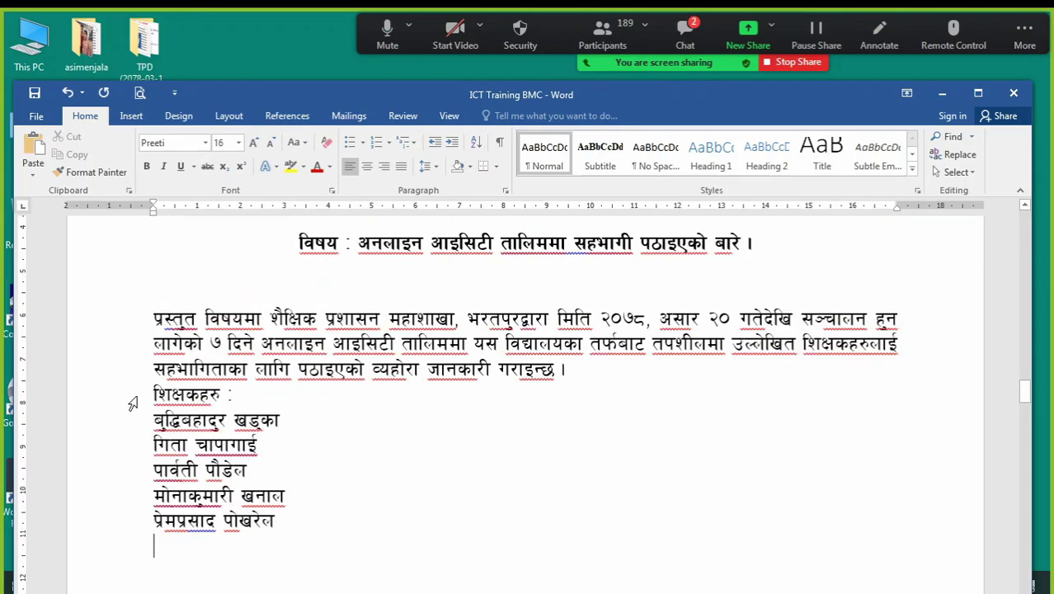
left_click_drag(132, 404, 132, 532)
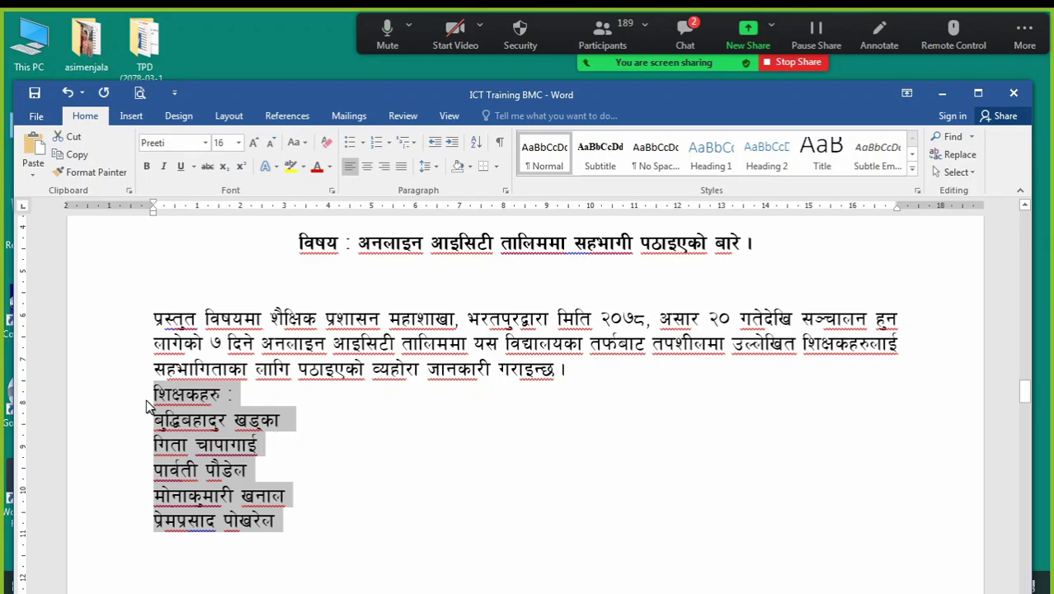
left_click(376, 433)
left_click_drag(134, 405, 136, 523)
left_click(451, 145)
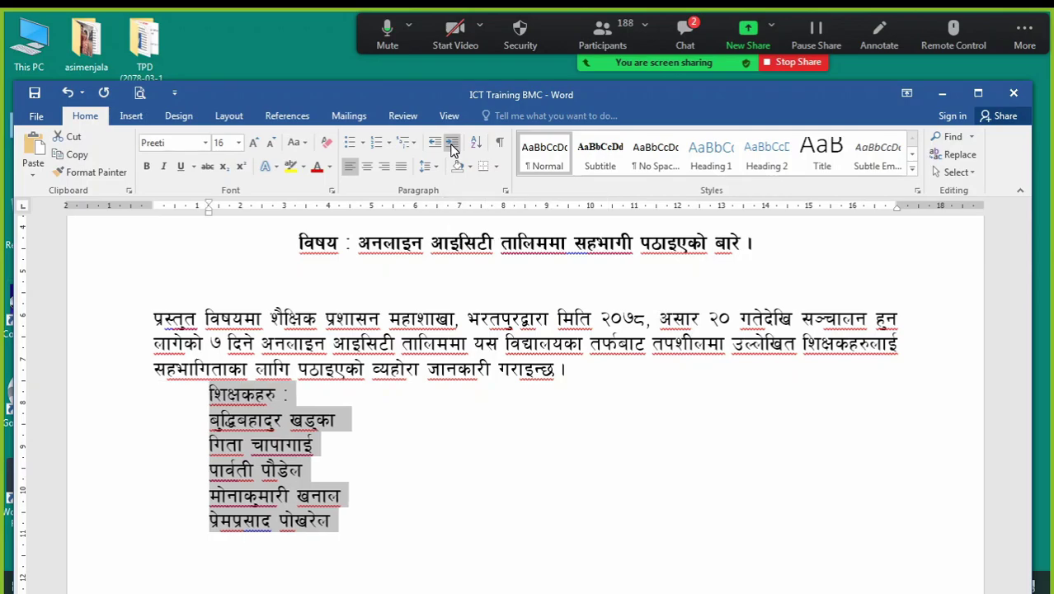
left_click(451, 145)
left_click(451, 145)
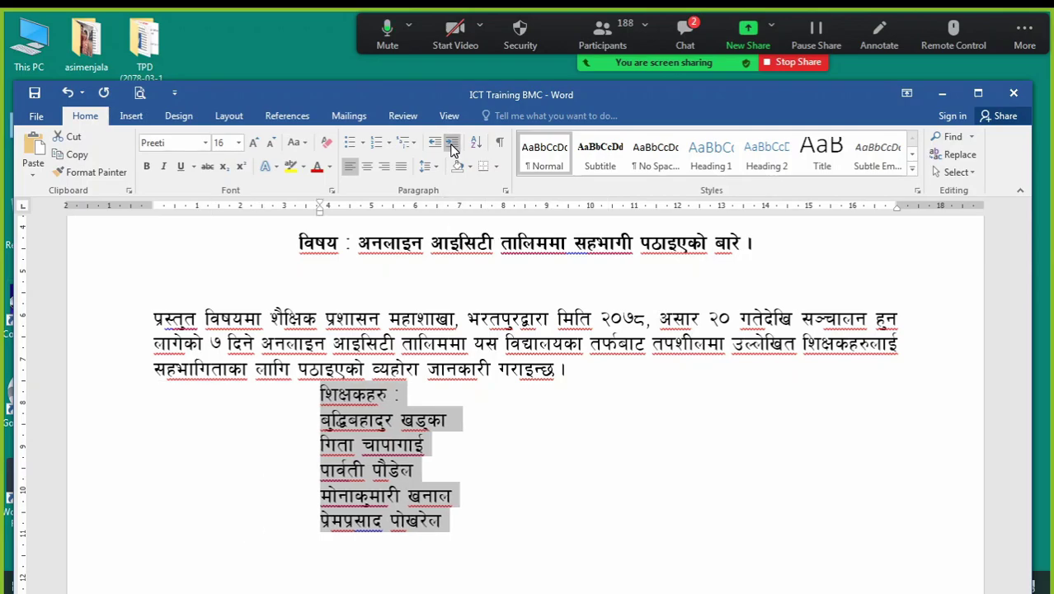
left_click(451, 145)
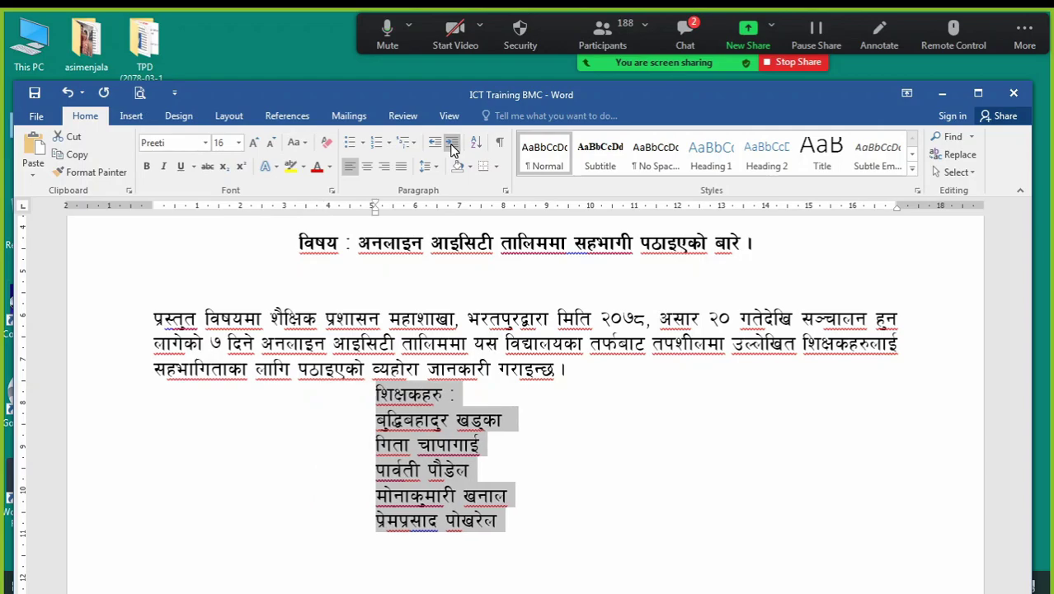
left_click(451, 145)
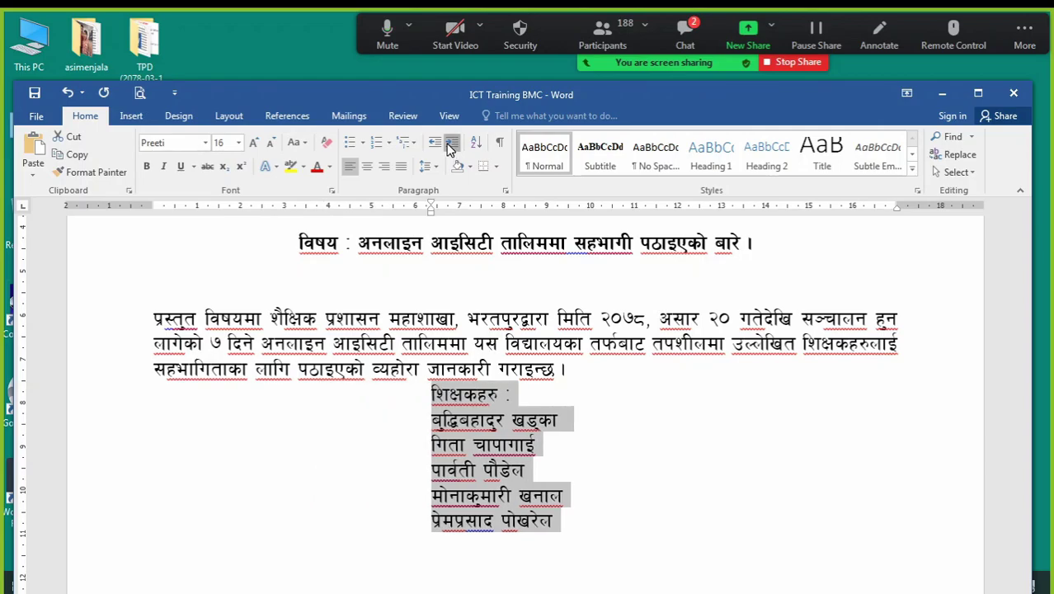
left_click(452, 145)
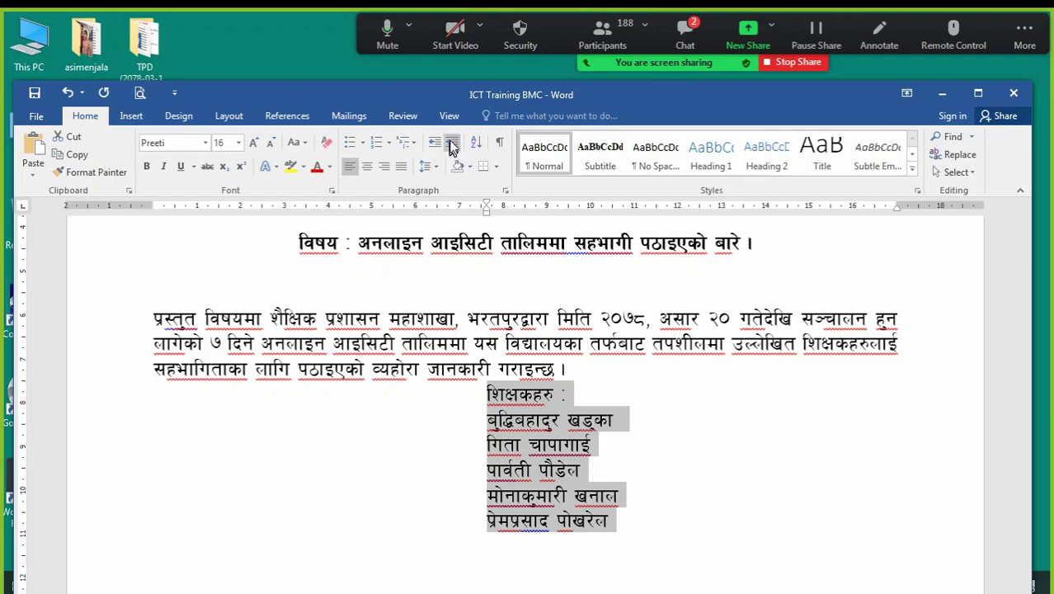
left_click(452, 145)
left_click(452, 145)
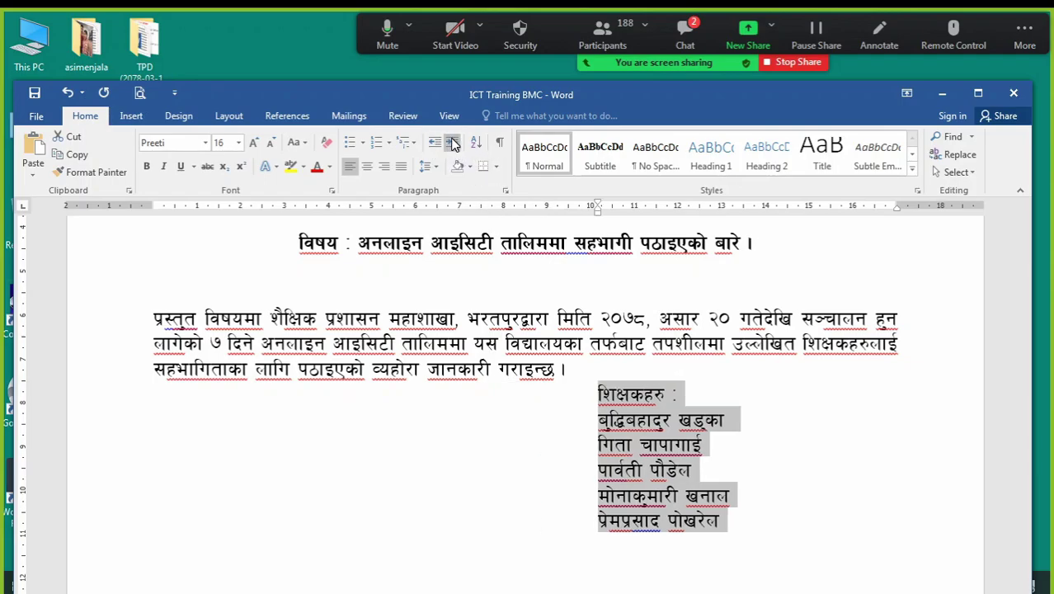
Decrease the left indent of the selected teachers' list by eight steps, back to the page margin
left_click(435, 145)
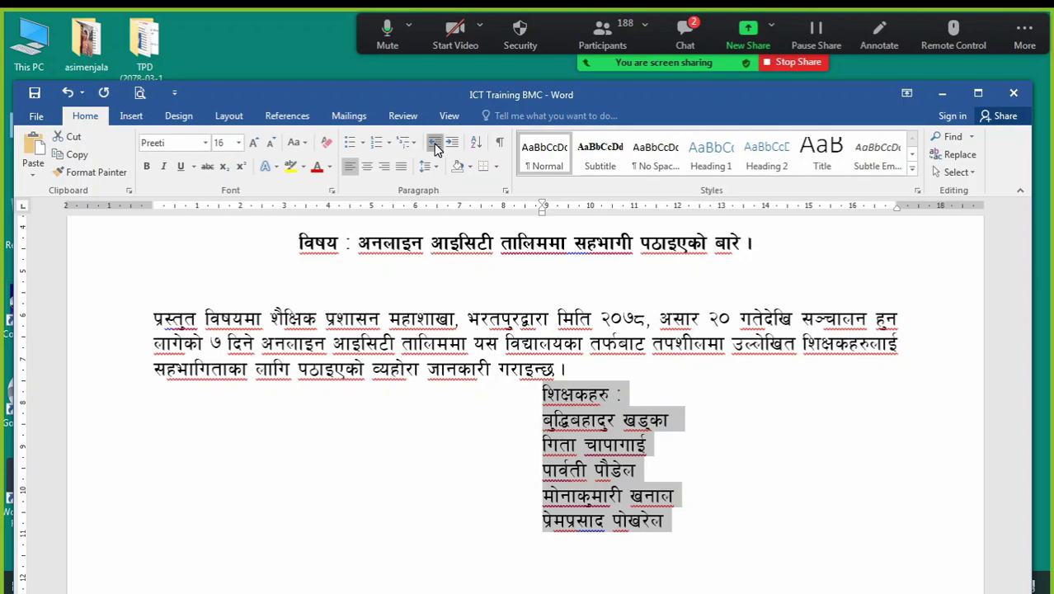
left_click(435, 144)
left_click(435, 145)
left_click(435, 144)
left_click(435, 144)
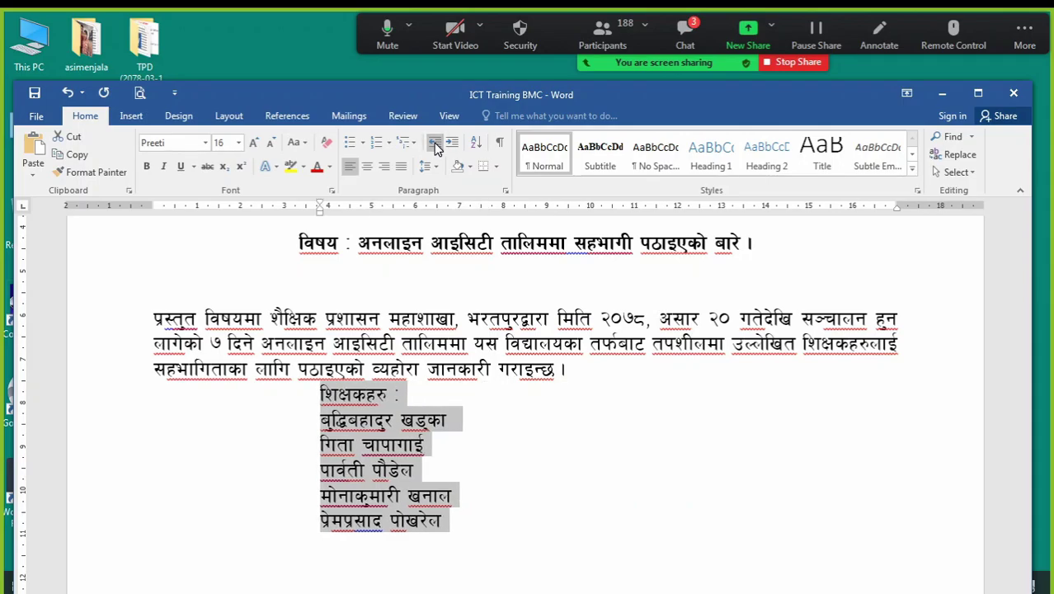
left_click(434, 144)
left_click(435, 145)
left_click(434, 144)
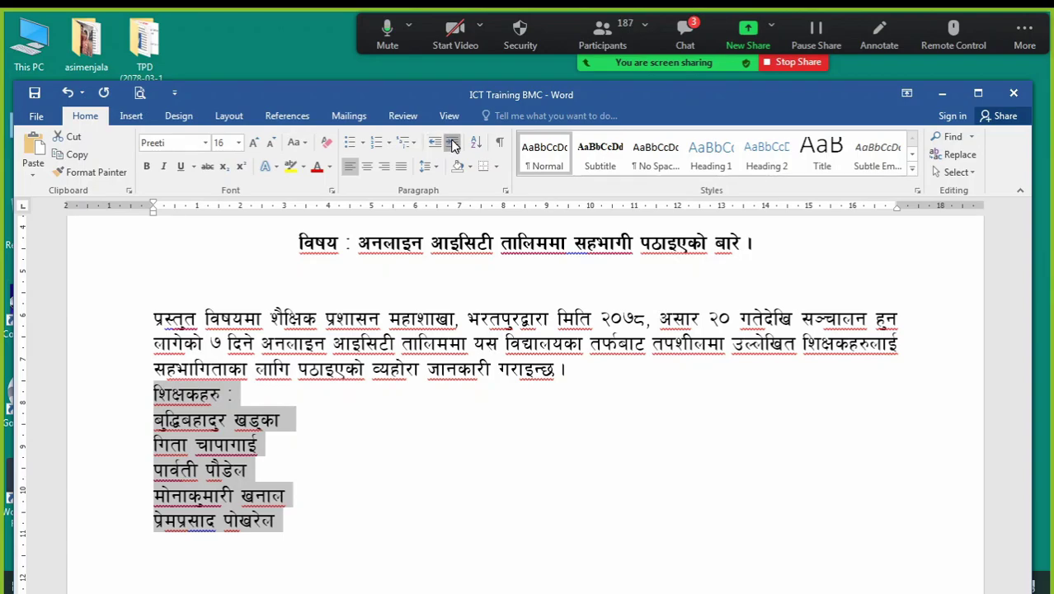
Increase the left indent of the selected teachers' list, including its heading, by six steps
left_click(452, 144)
left_click(453, 144)
left_click(452, 144)
left_click(452, 145)
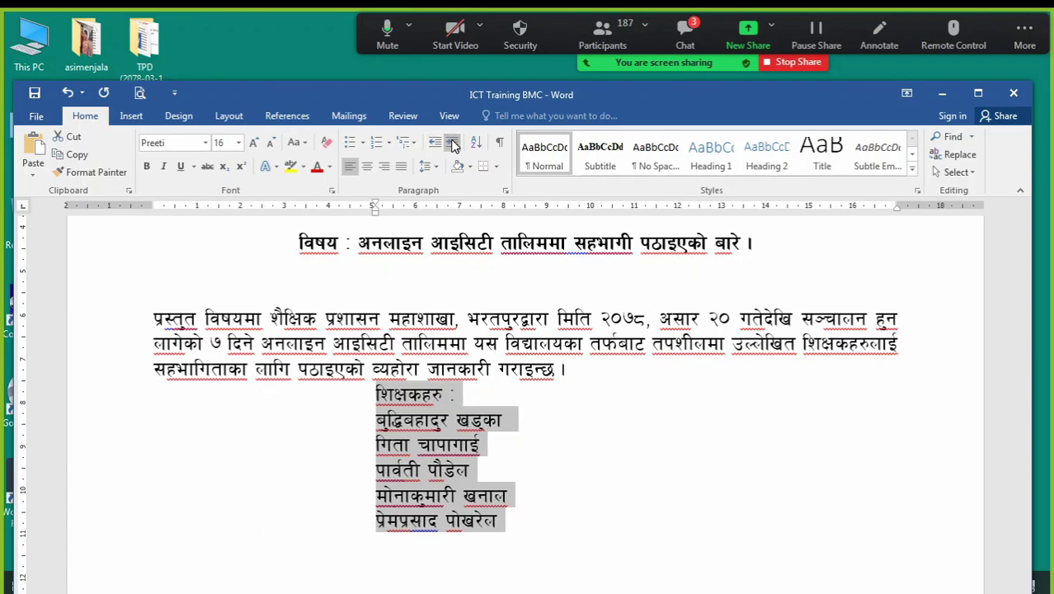
left_click(452, 145)
left_click(452, 145)
Decrease the teachers' list's left indent by six steps so it lines up with the body paragraph's margin
left_click(435, 145)
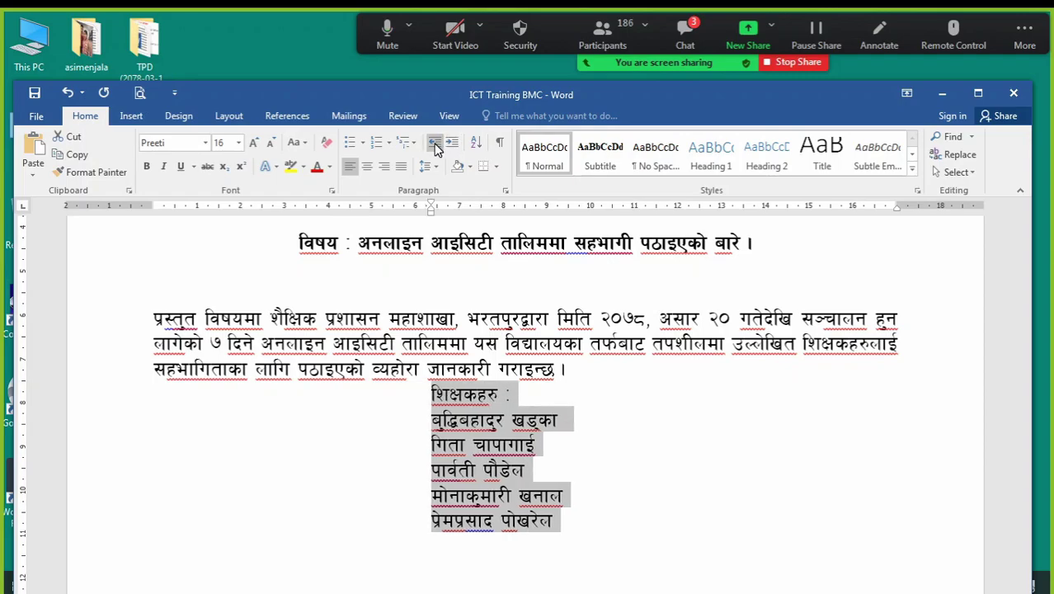
left_click(435, 145)
left_click(435, 145)
left_click(435, 145)
left_click(435, 146)
left_click(435, 145)
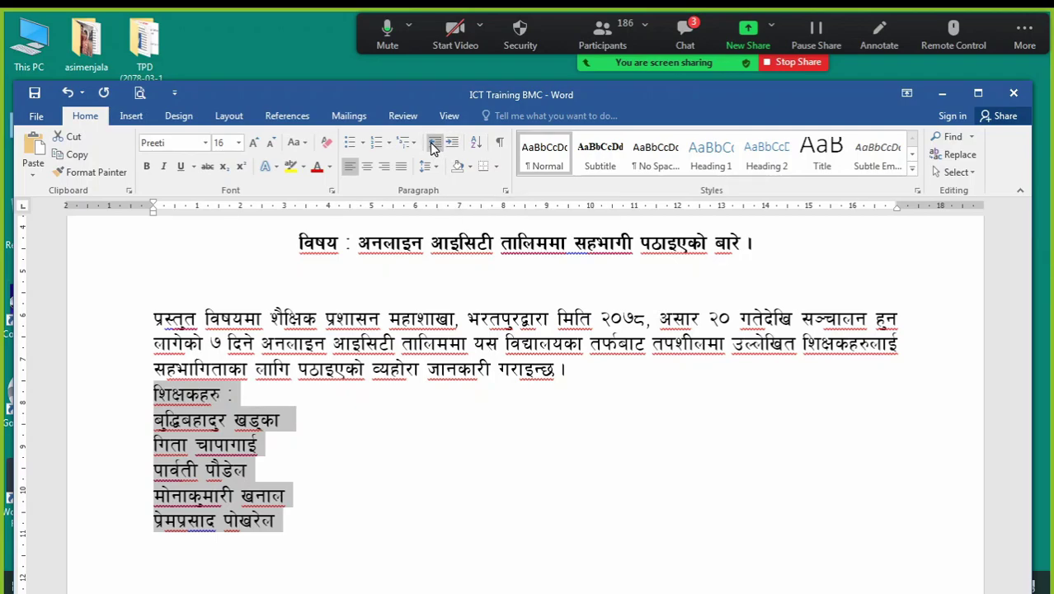
Indent the teachers' list by one step, reselect the heading and all names, and remove that indent again
left_click(452, 142)
left_click(641, 153)
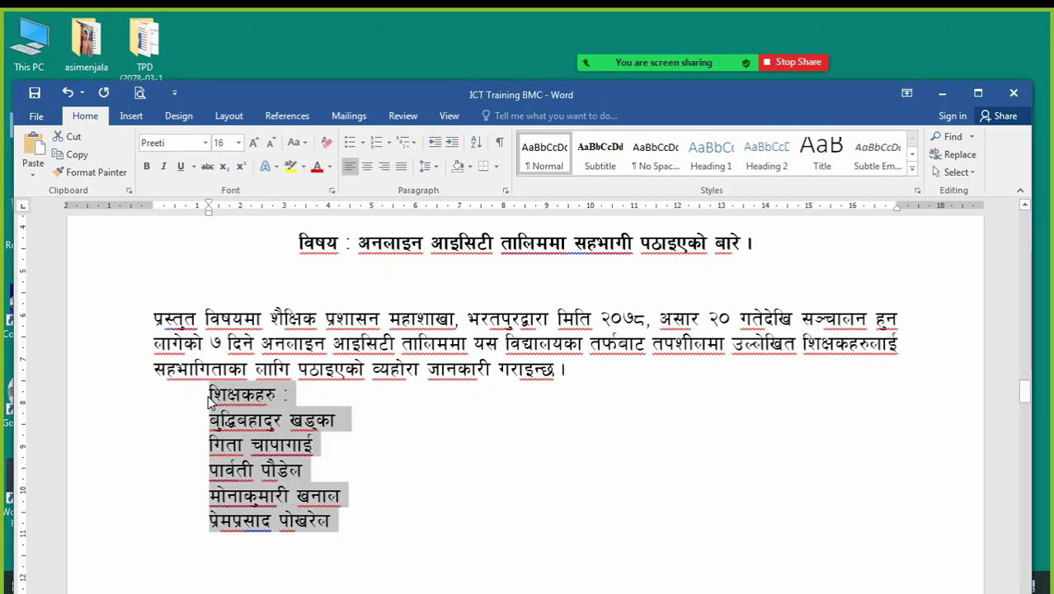
left_click(390, 407)
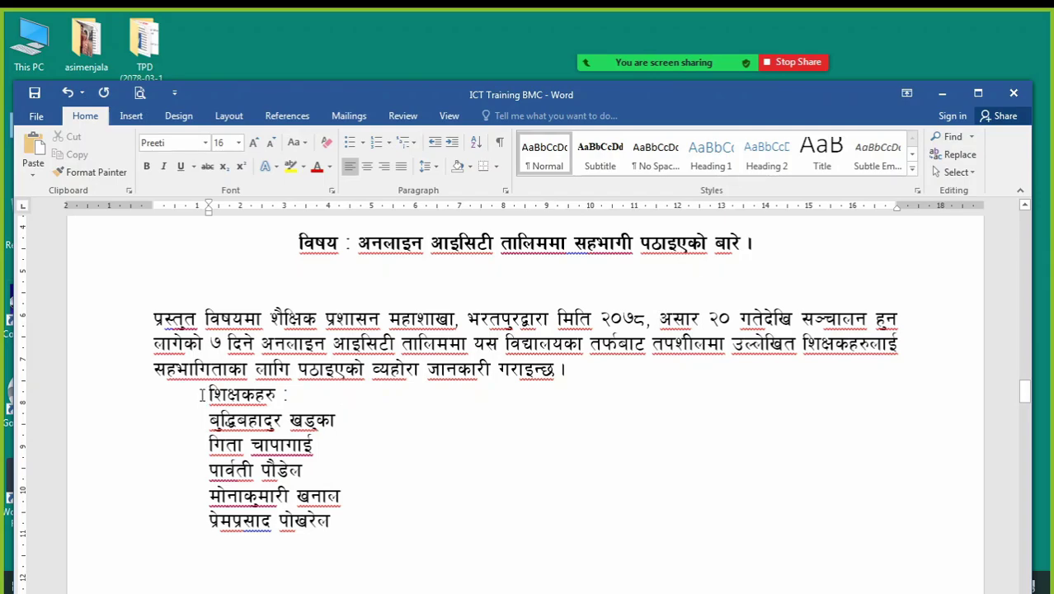
left_click(341, 521, "shift")
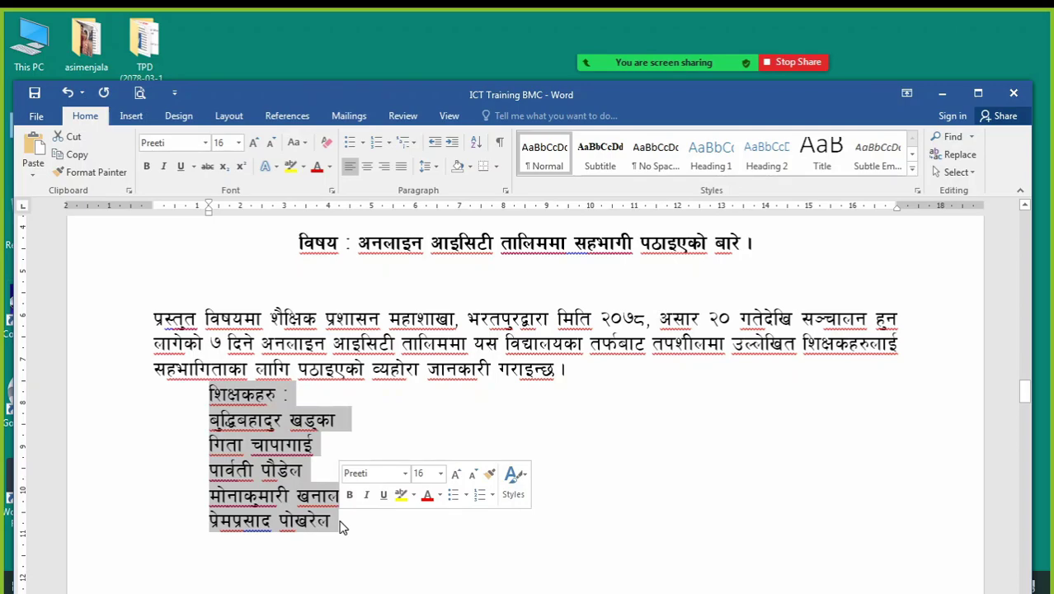
key("shift+Tab")
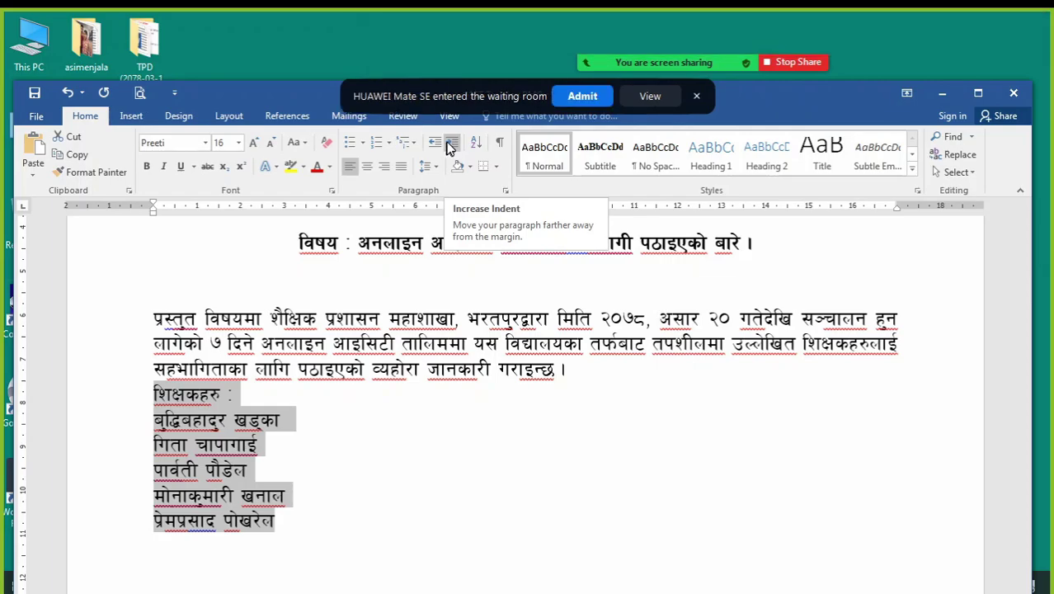
Increase the teachers' list's indent by four steps, to about 5 on the ruler, and decrease it back to the margin
left_click(452, 144)
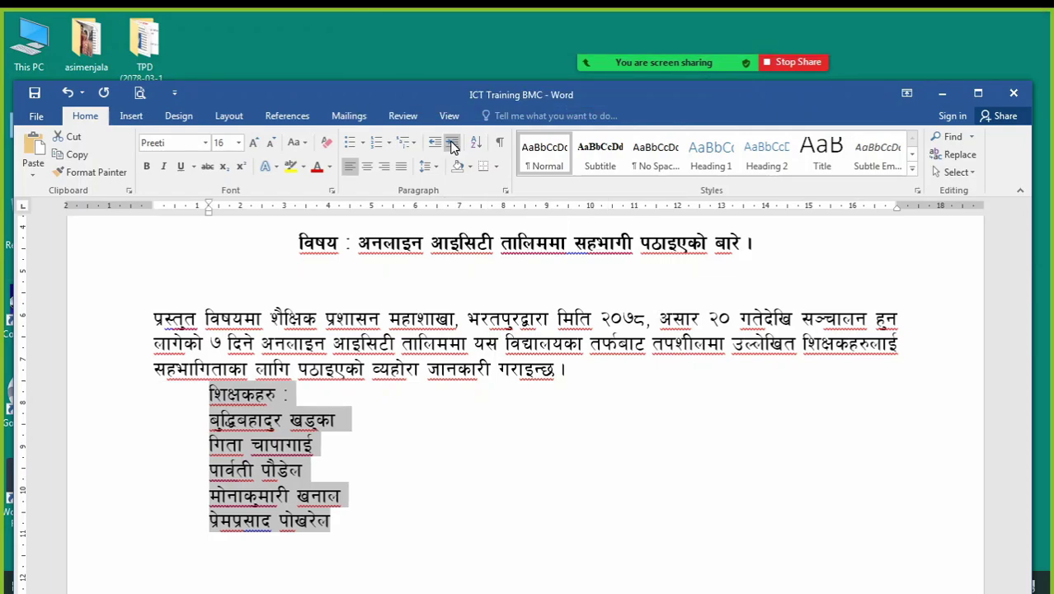
left_click(452, 144)
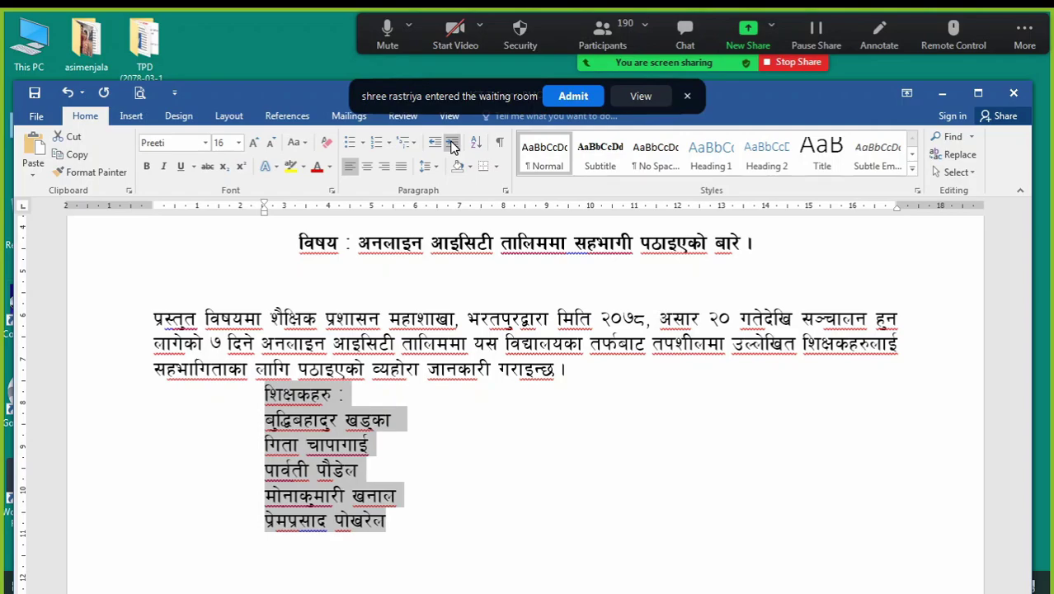
left_click(452, 144)
left_click(452, 144)
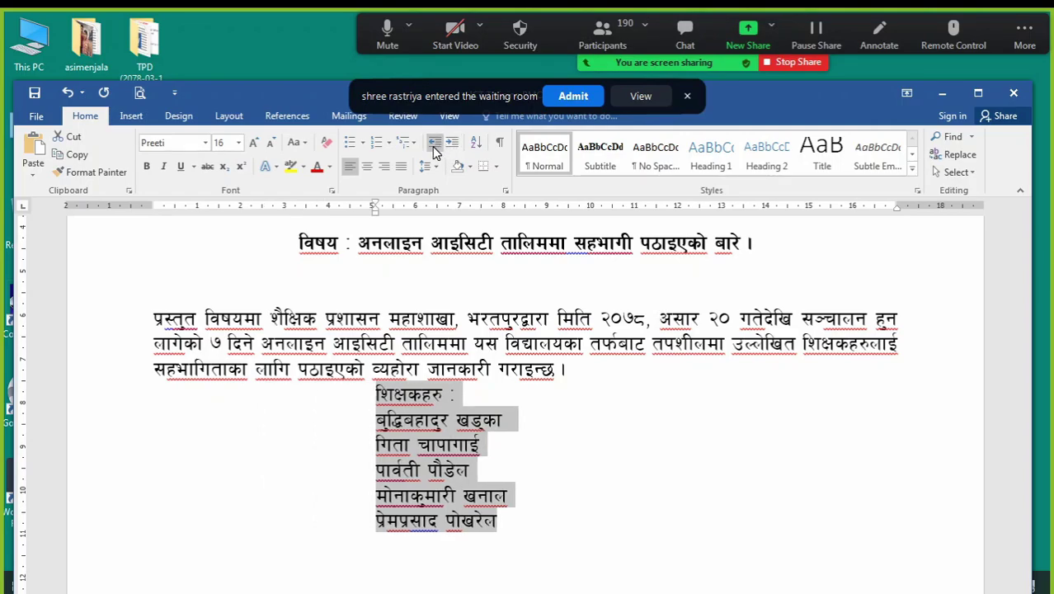
left_click(434, 147)
left_click(434, 147)
left_click(434, 147)
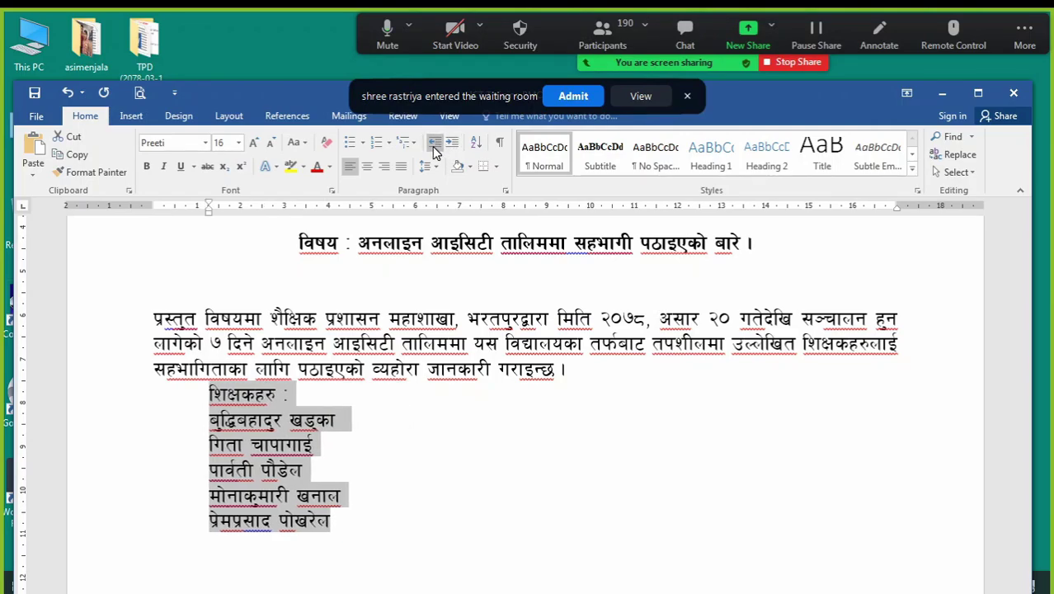
left_click(434, 146)
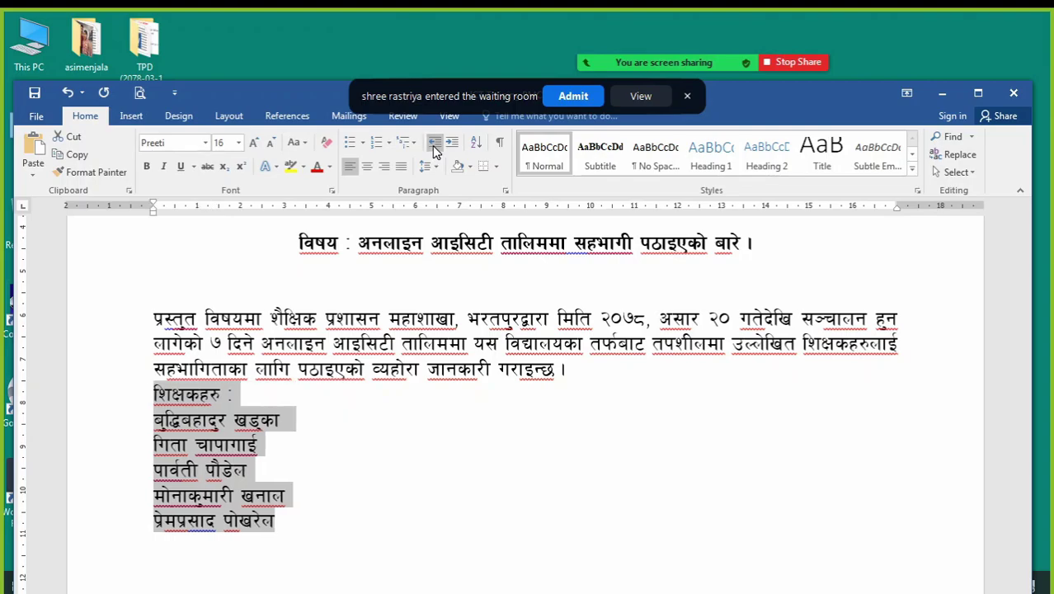
Indent the teachers' list and its heading by a single step and deselect the text
left_click(452, 145)
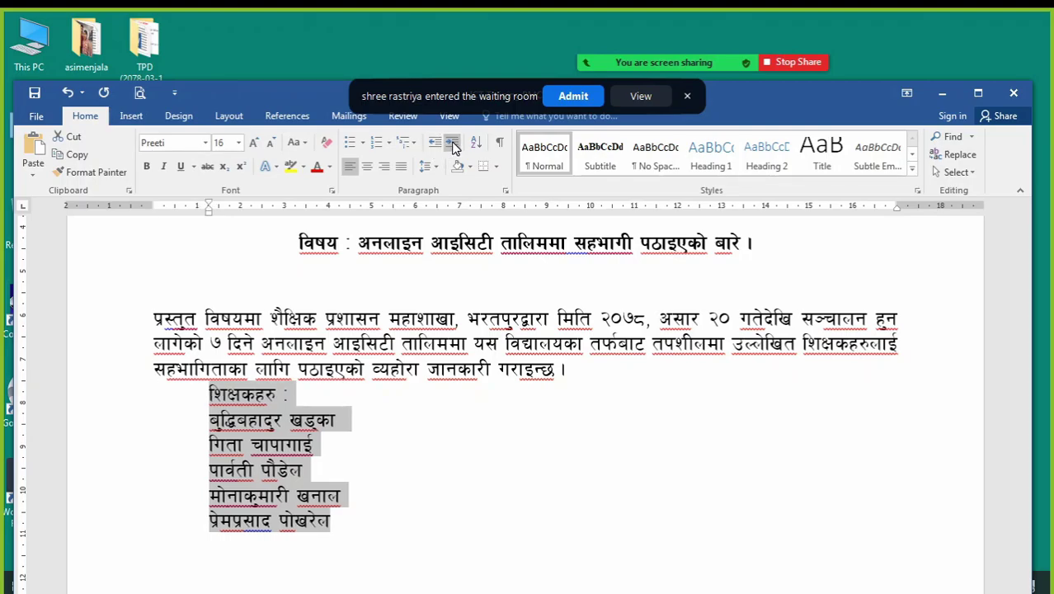
left_click(255, 394)
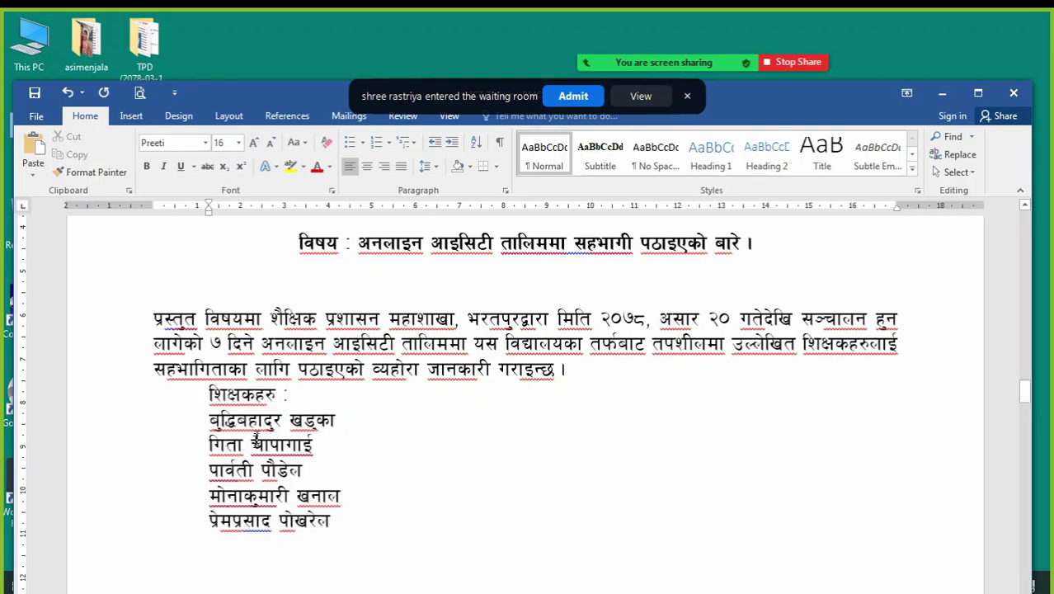
Select only the heading "शिक्षकहरु :" above the teachers' names, check the Zoom meeting chat, and underline the heading
left_click_drag(205, 419, 334, 521)
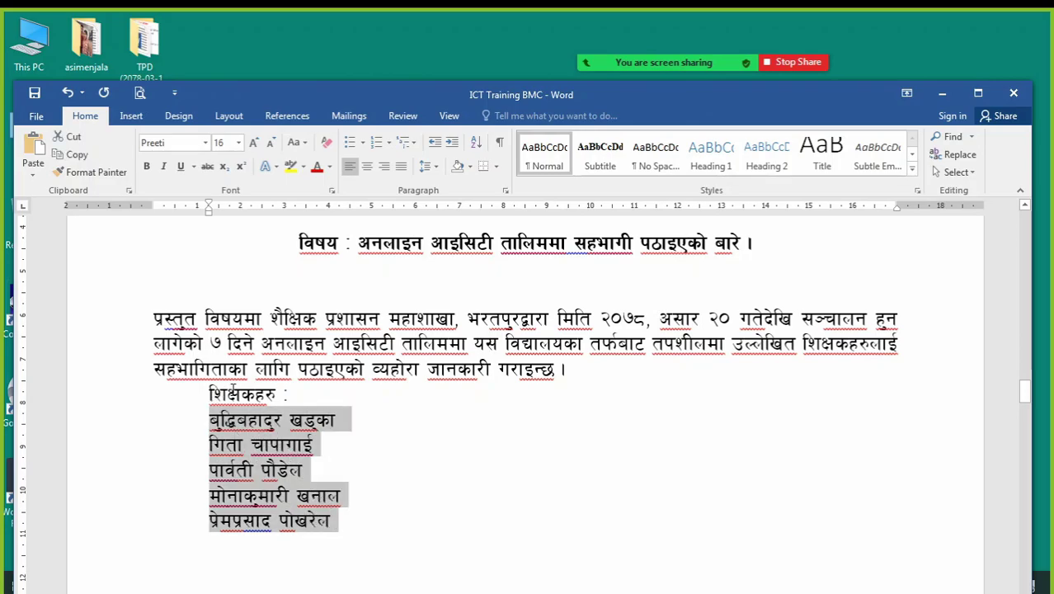
left_click(210, 397)
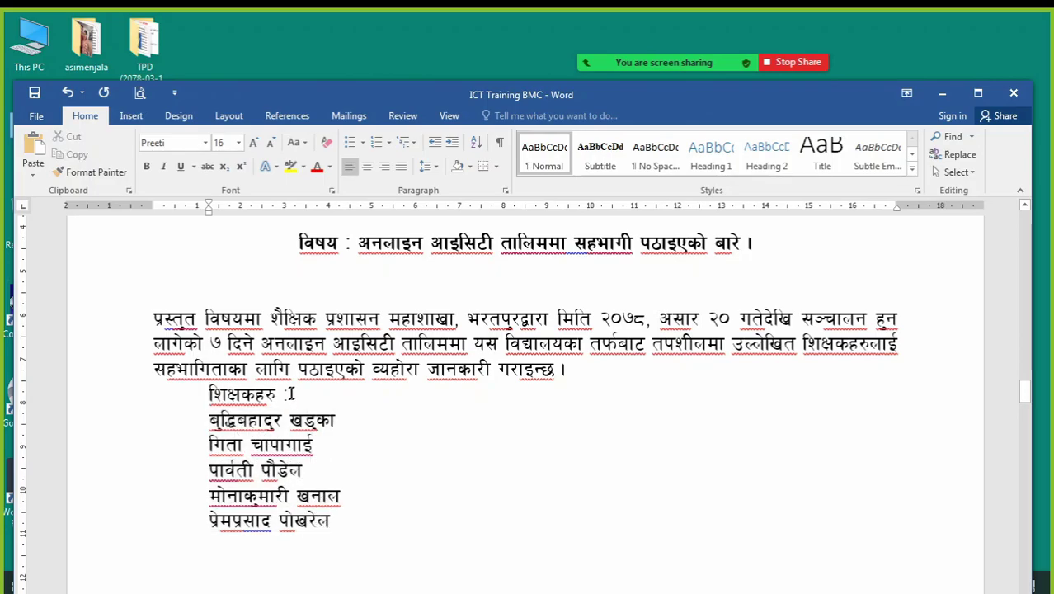
left_click(288, 394, "shift")
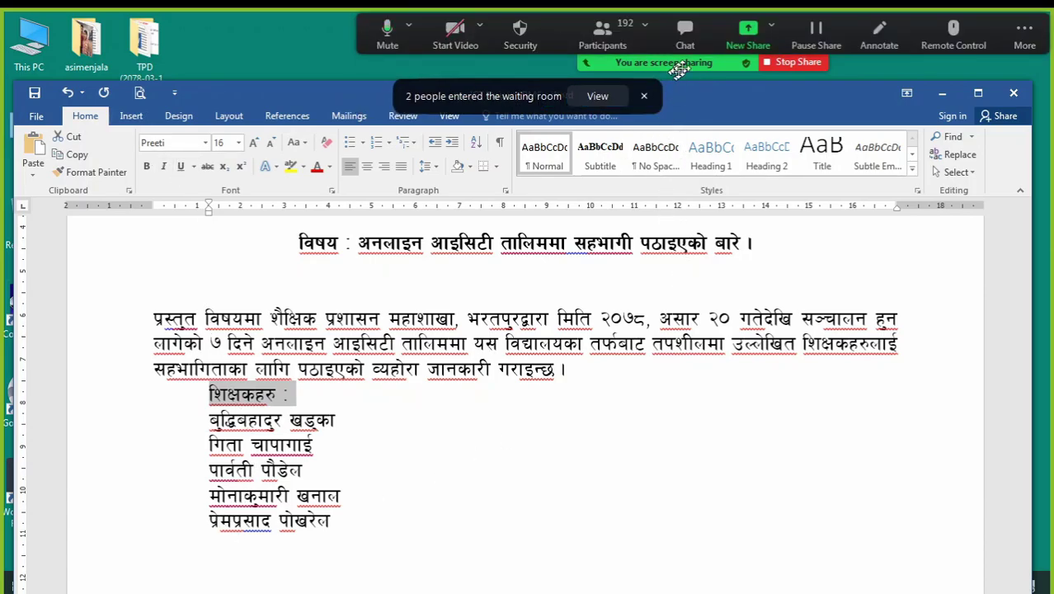
left_click(688, 37)
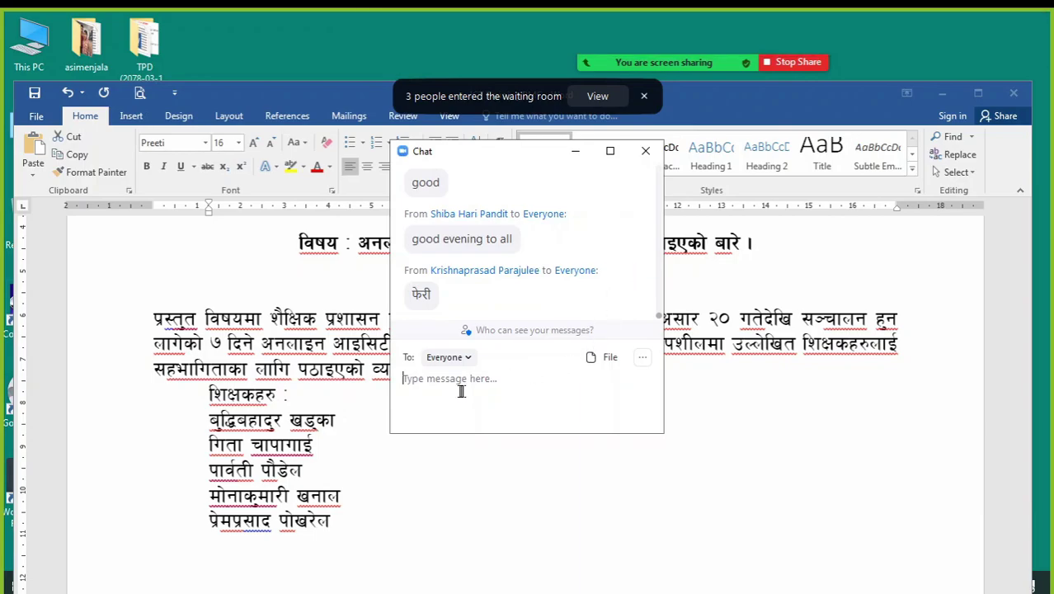
left_click(438, 381)
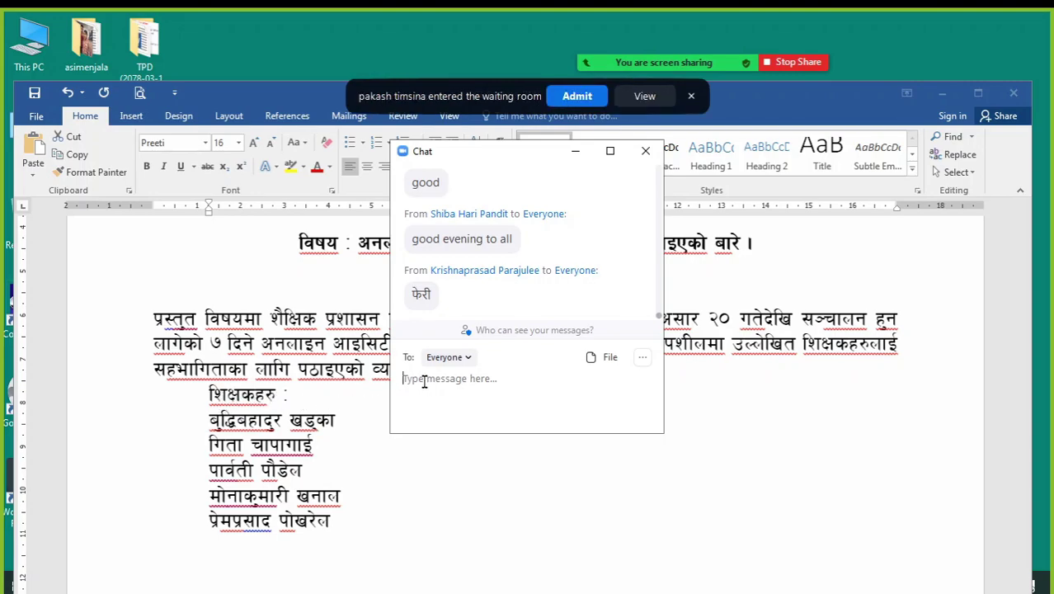
key("alt+h")
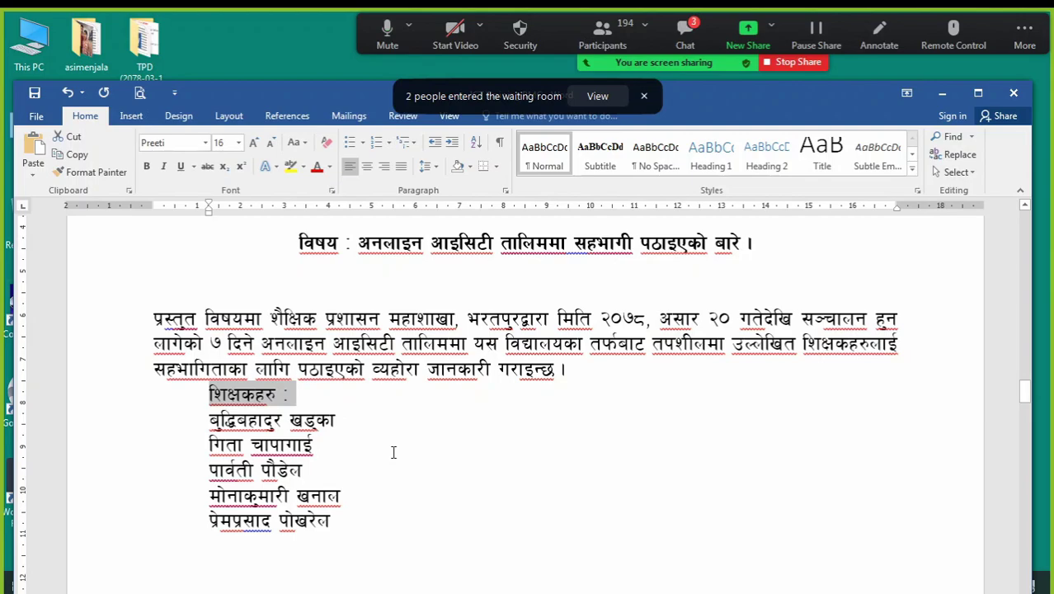
key("ctrl+u")
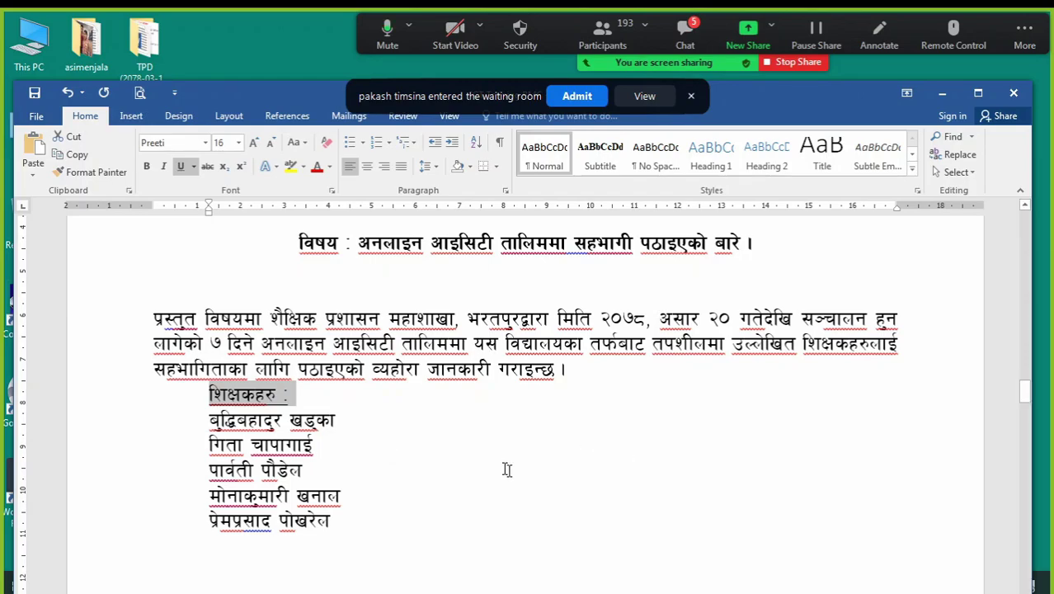
Read the participants' latest replies in the Zoom meeting chat and minimise the chat window
left_click(683, 33)
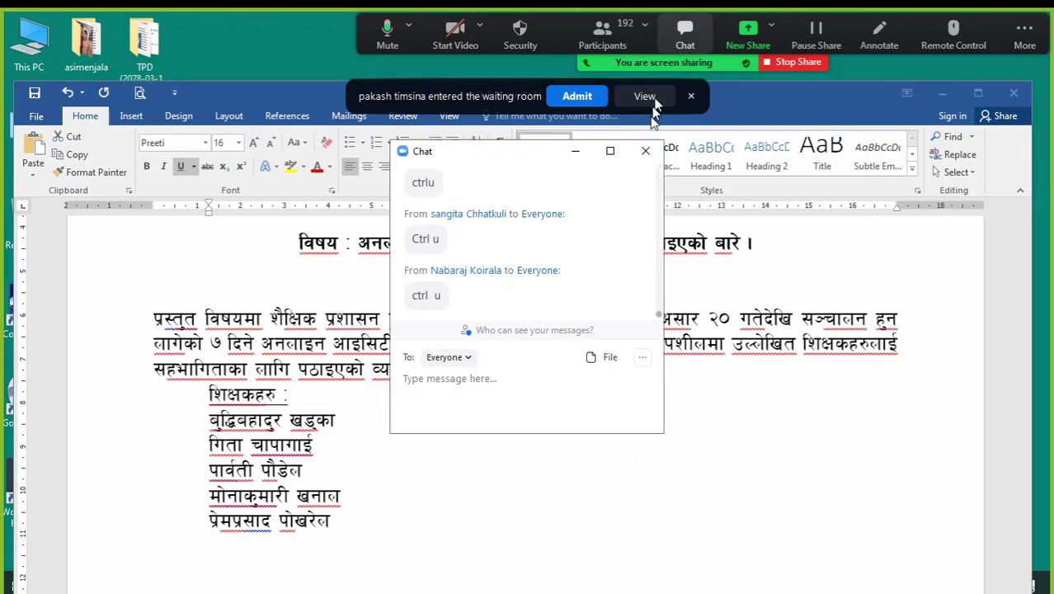
left_click(576, 151)
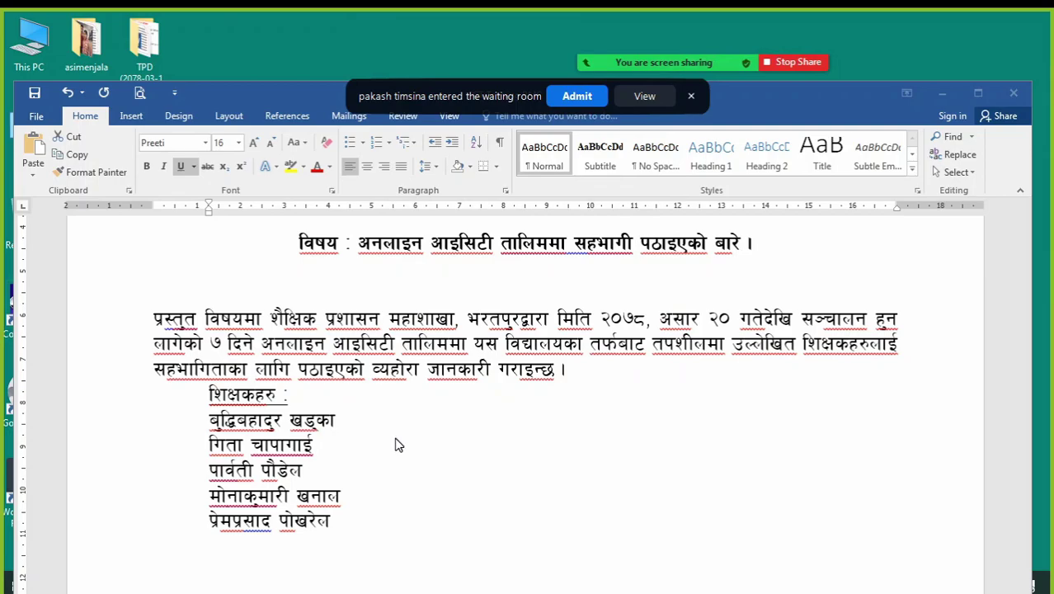
Make the underlined heading "शिक्षकहरु :" above the teachers' names bold
scroll(405, 437, "down", 3)
left_click_drag(211, 285, 299, 287)
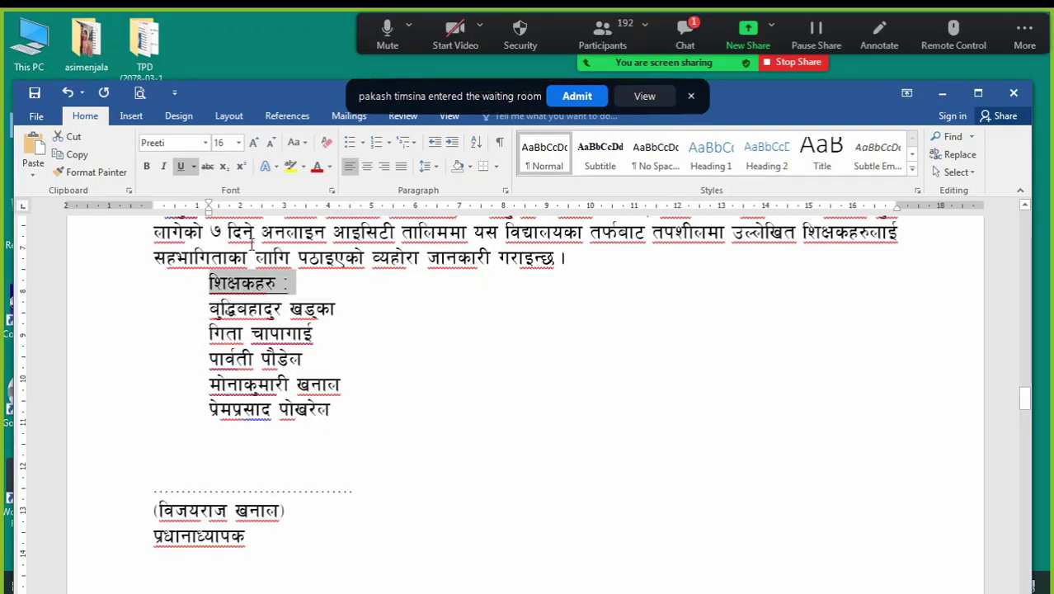
key("ctrl+b")
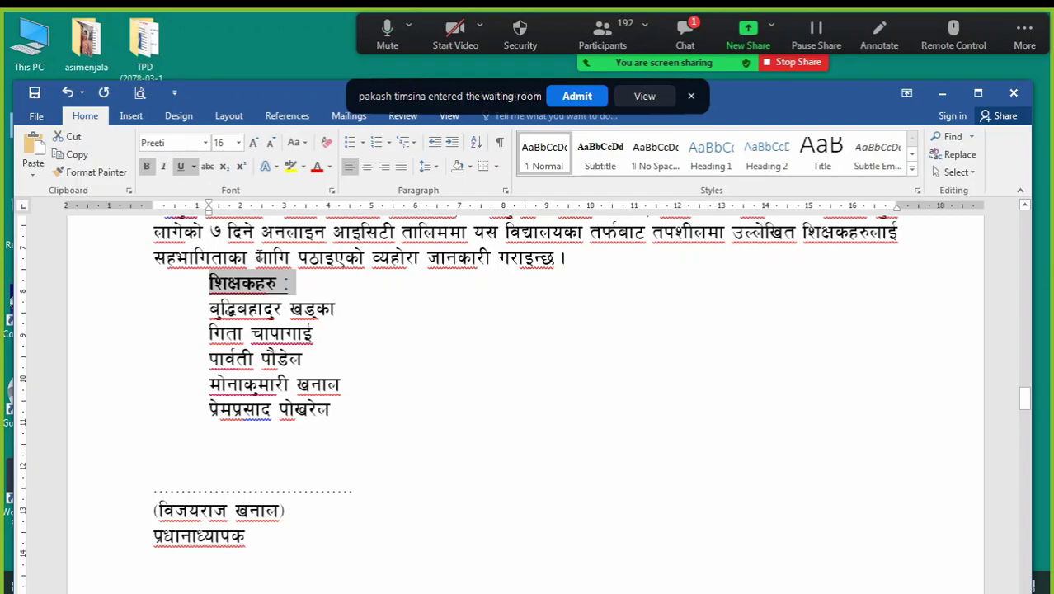
Deselect the heading and place the insertion point at the start of the first teacher's name
left_click(266, 355)
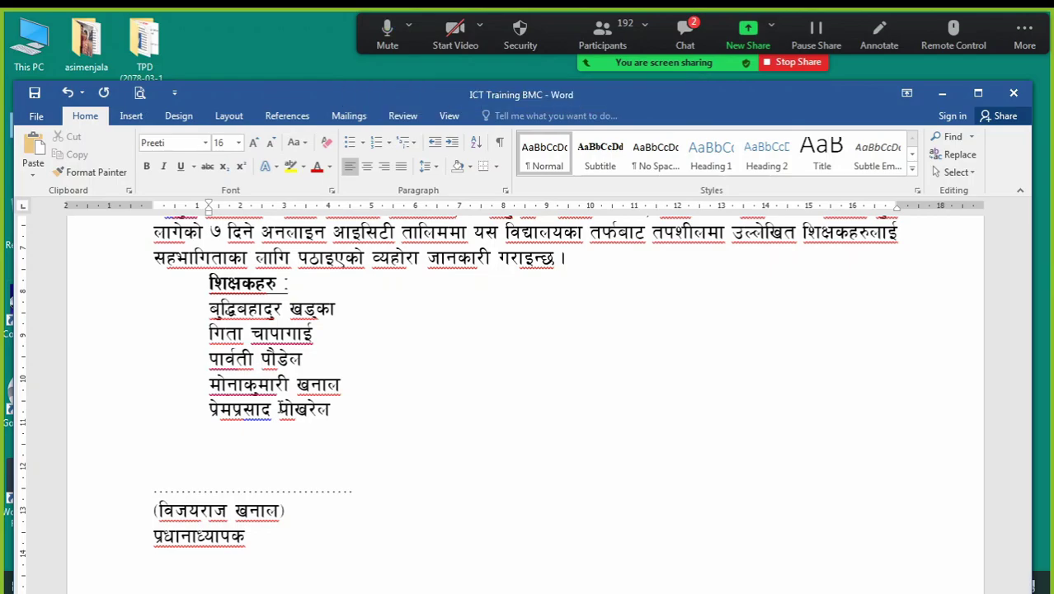
left_click(209, 309)
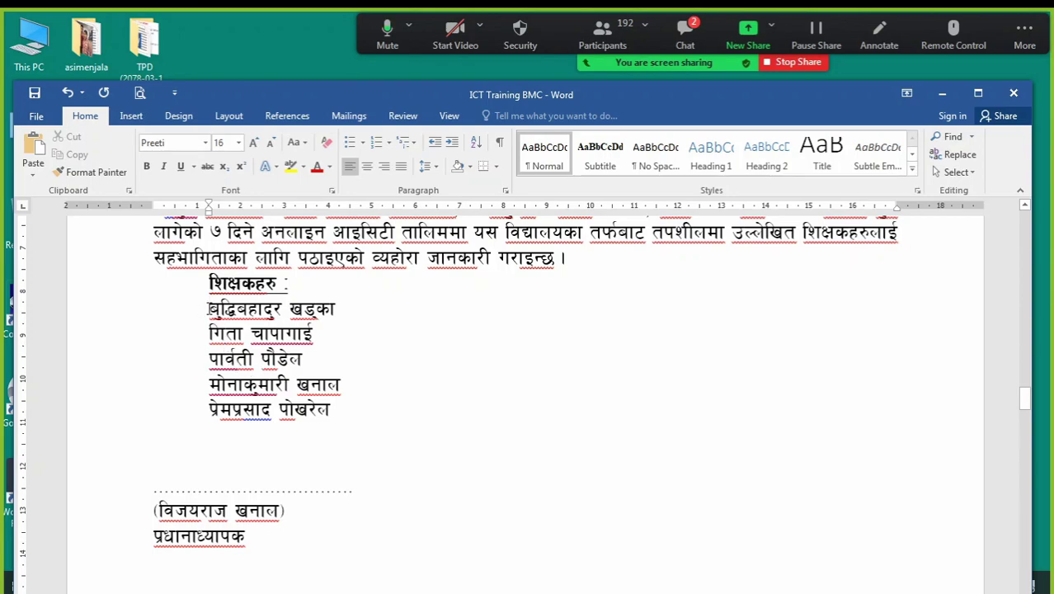
Number the five teacher names by hand from १) to ५) at the start of each line
type("1")
type(")")
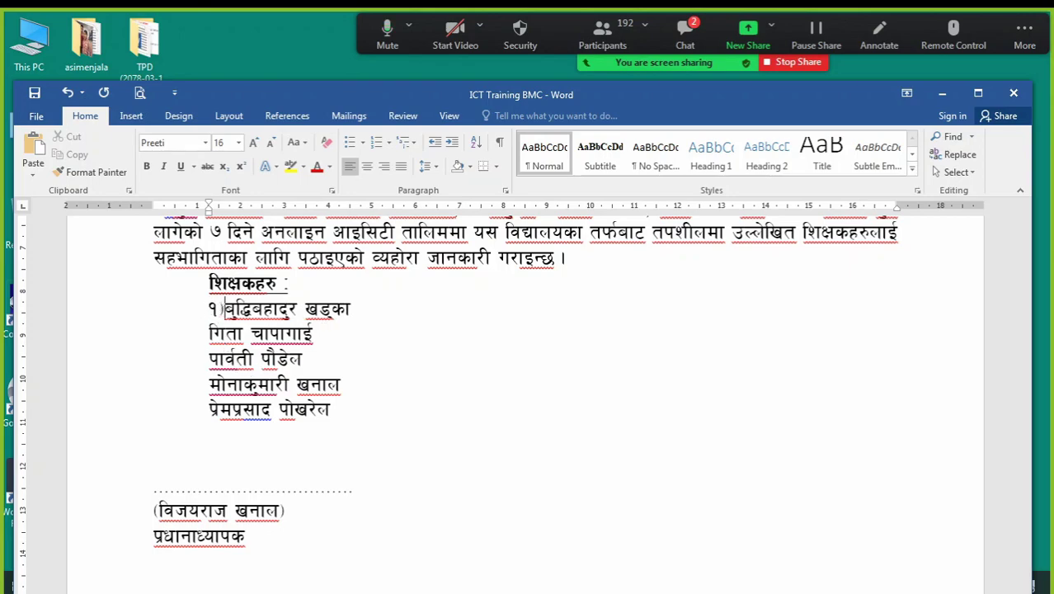
left_click(208, 333)
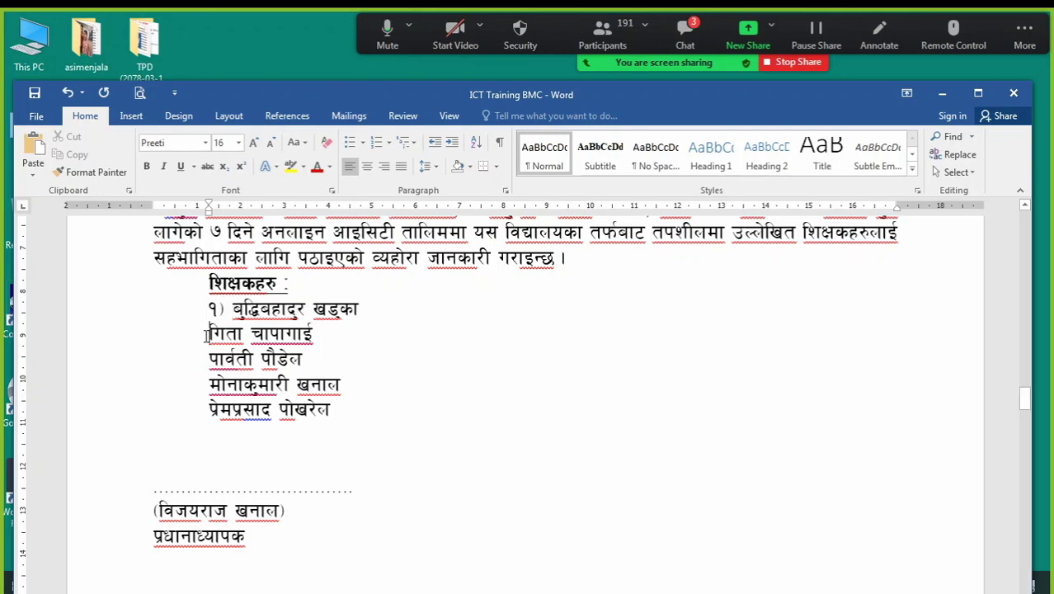
type("2)")
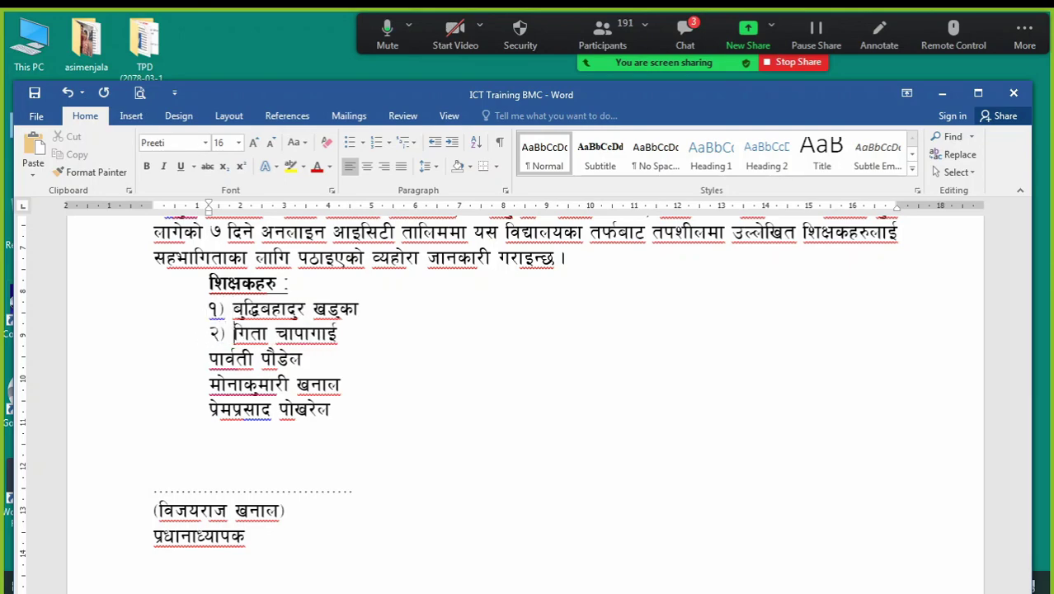
left_click(199, 359)
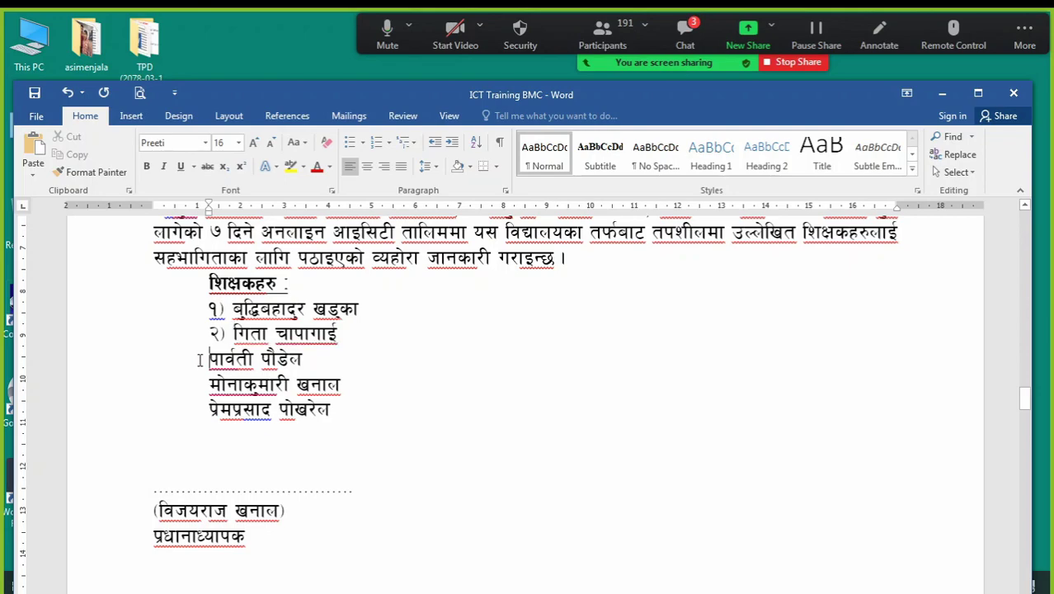
type("3)")
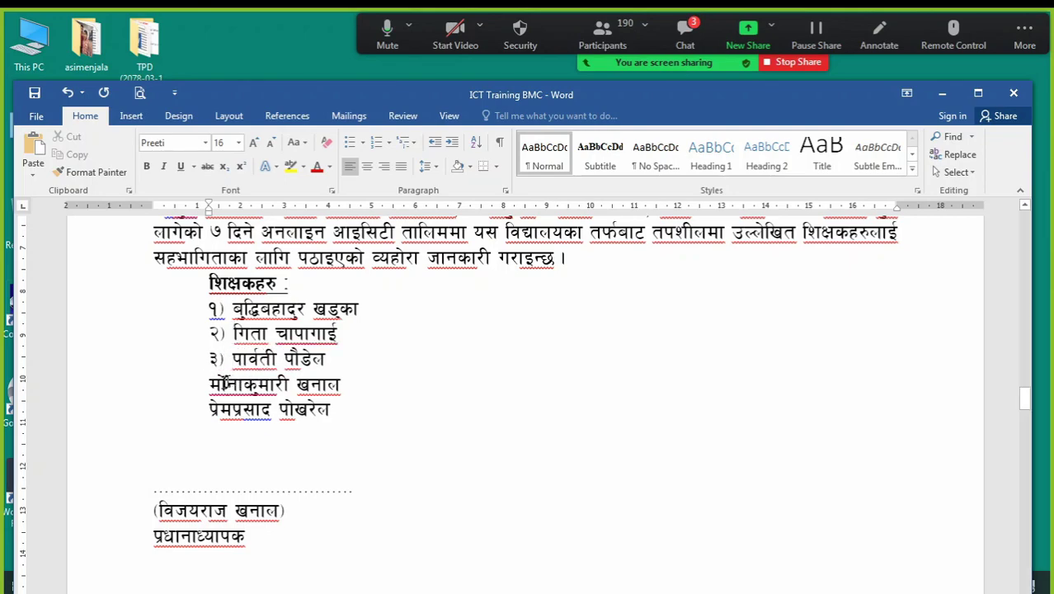
left_click(209, 384)
type("4)")
left_click(205, 405)
type("5)")
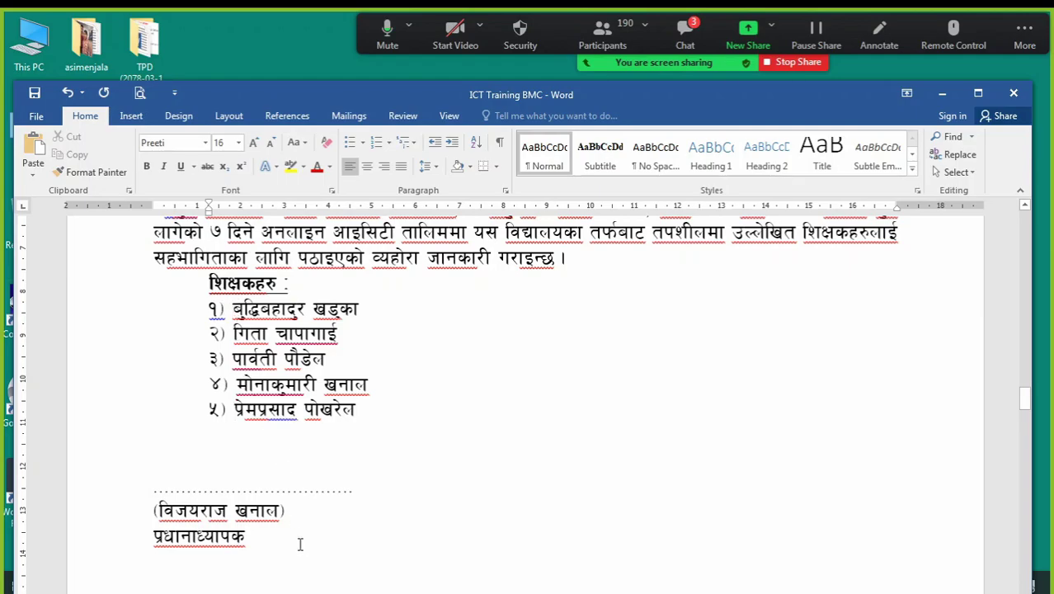
Undo the manual numbering of the teacher names, back to plain unnumbered lines
left_click(233, 309)
key("BackSpace")
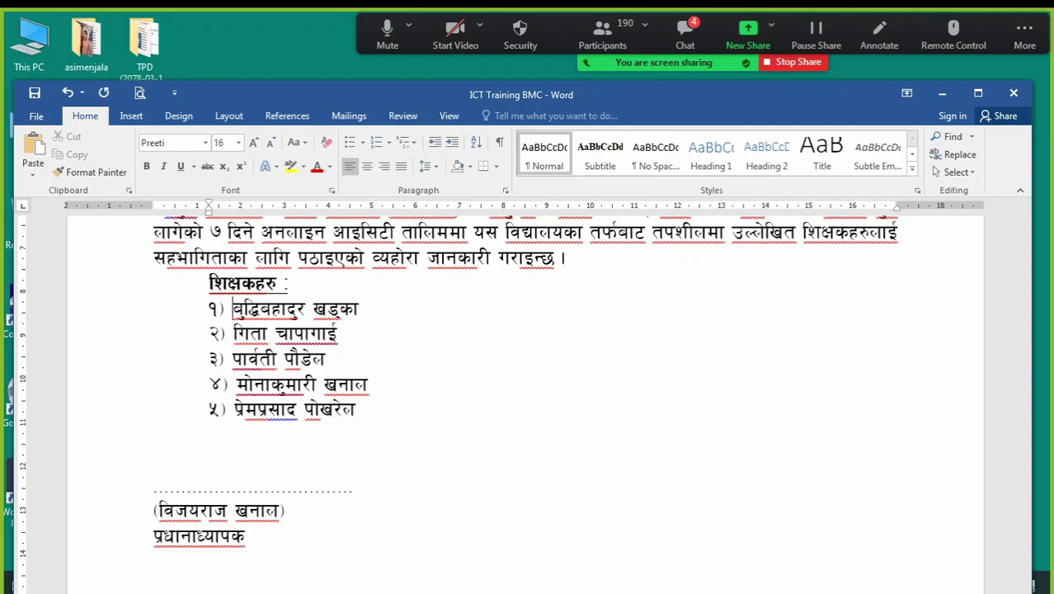
key("ctrl+z")
key("ctrl+z")
key("ctrl+z")
key("ctrl+z")
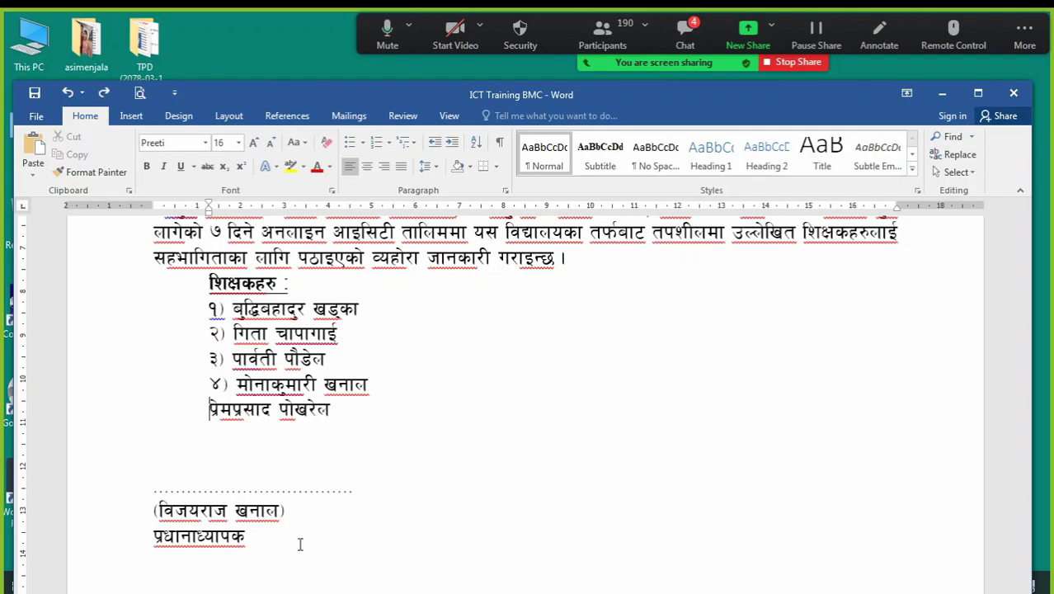
key("ctrl+z")
key("ctrl+z")
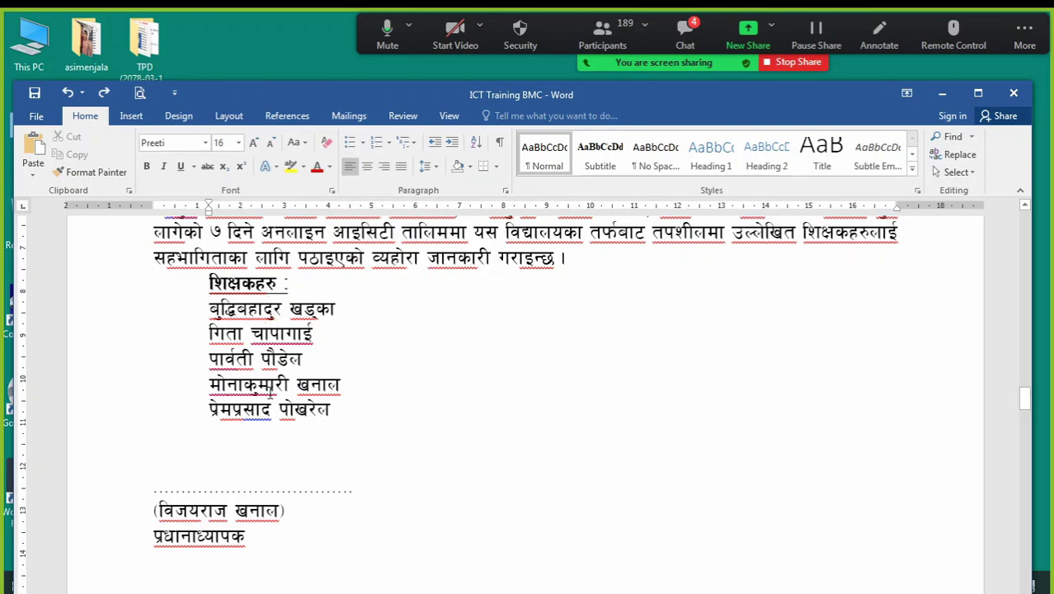
Add the words book, cat and rat on separate lines between the teacher list and the signature line
left_click(197, 458)
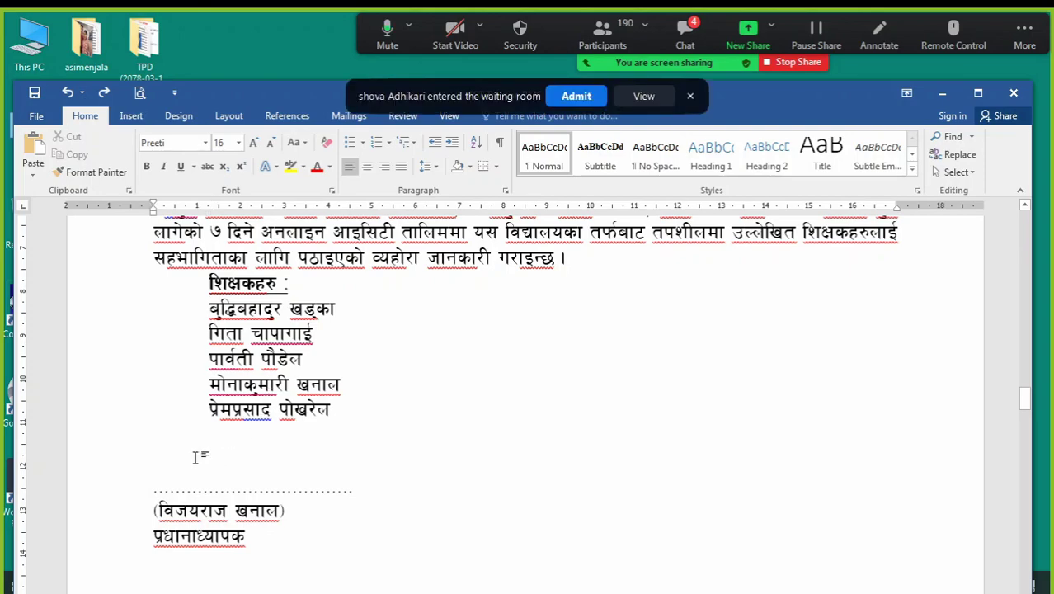
key("ctrl+z")
type("book")
key("Return")
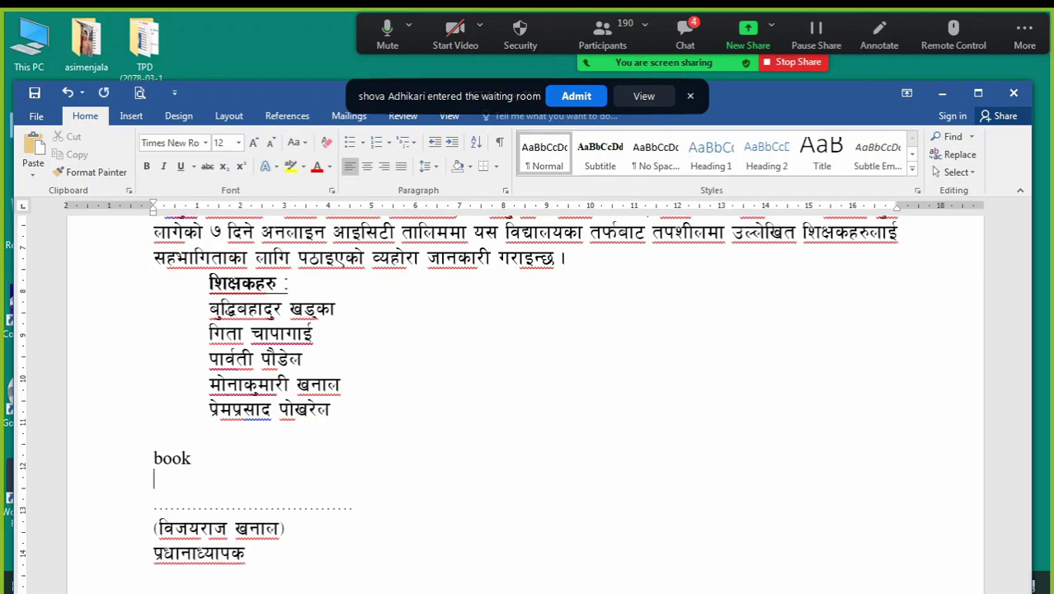
type("cat")
key("Return")
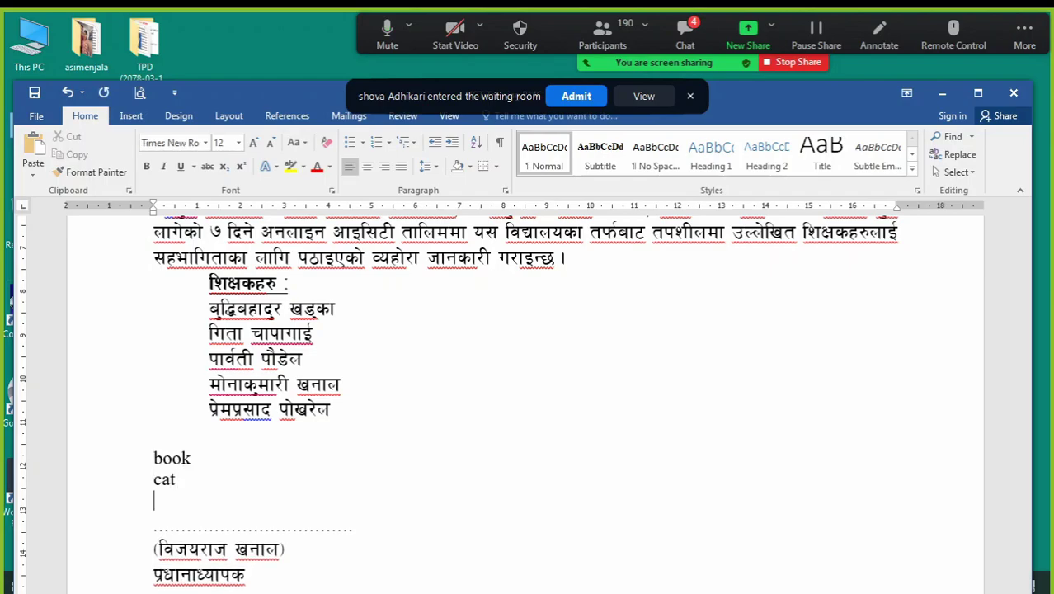
type("rat")
key("Return")
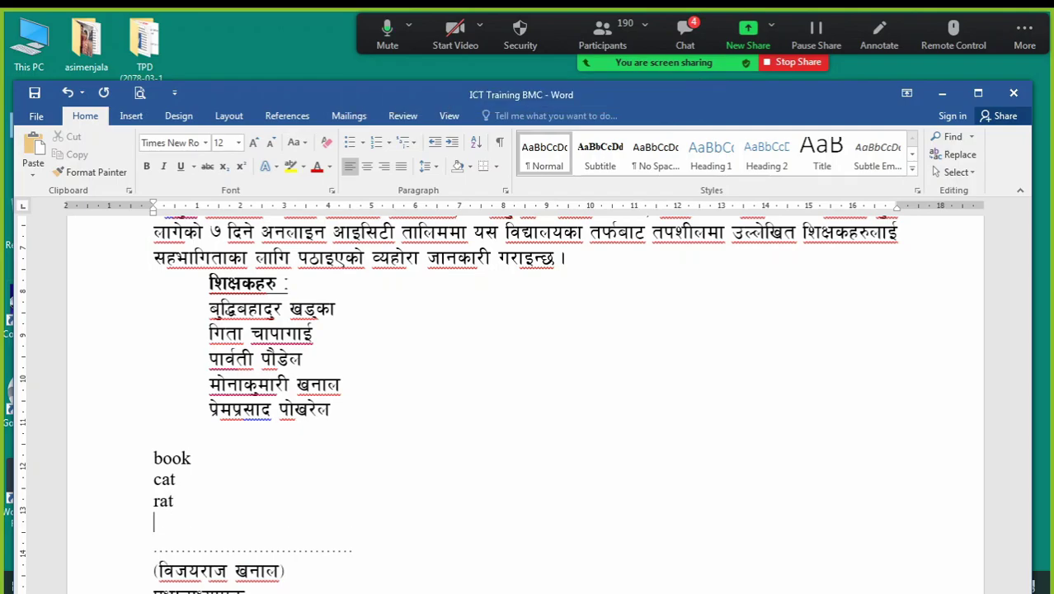
Leave a blank line after rat and add three lines of filler text: lsdjdfljdslfjds, ldsfjldsjfl and lsjdflsjlkjsdf
key("Return")
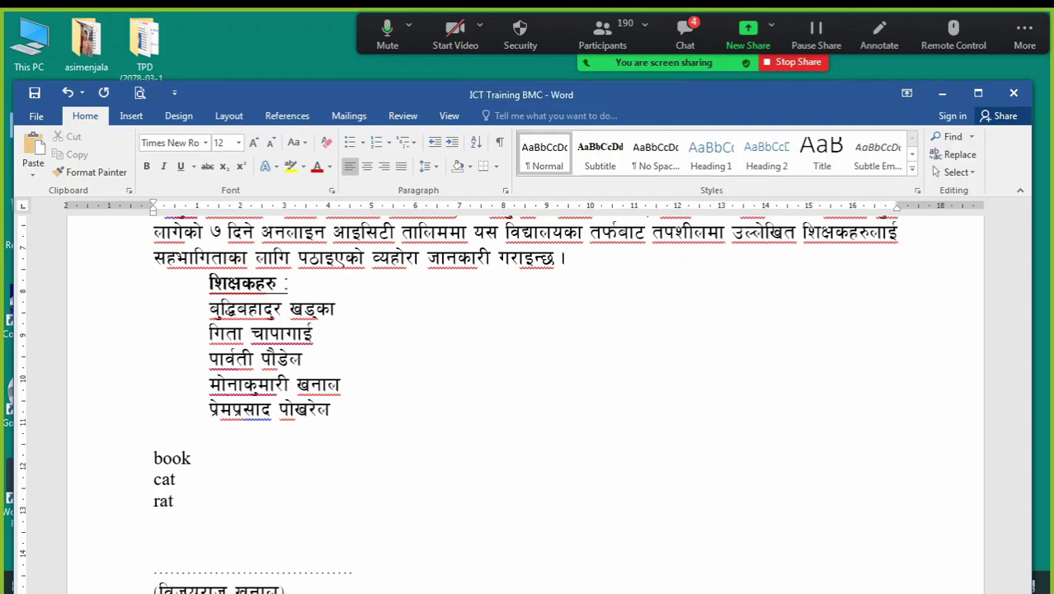
type("lsdjdfljdslfjds")
key("Return")
type("ldsfjldsjfl ")
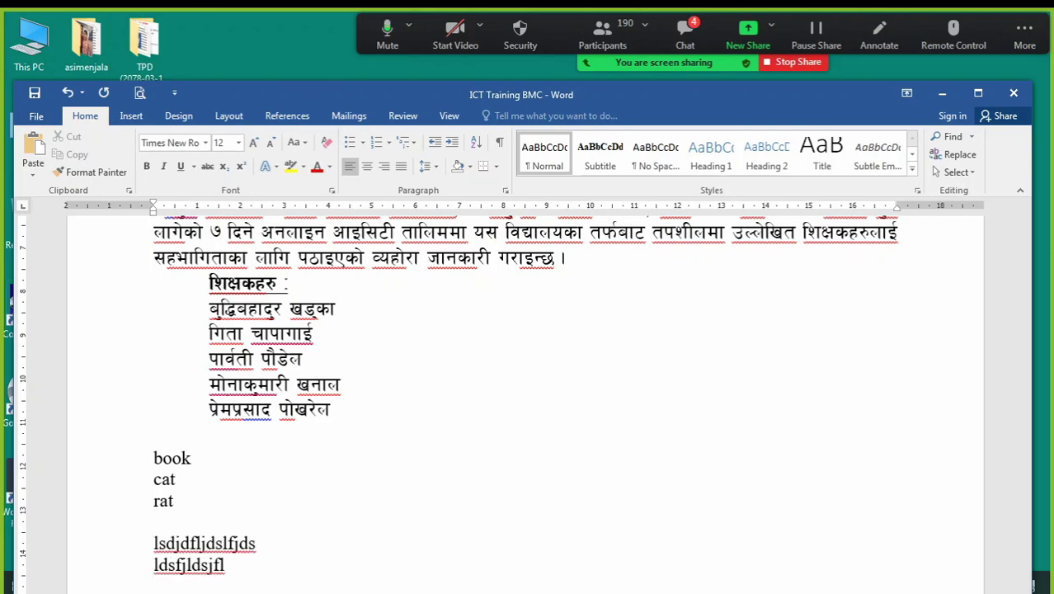
type("lsjdflsjlkjsdf")
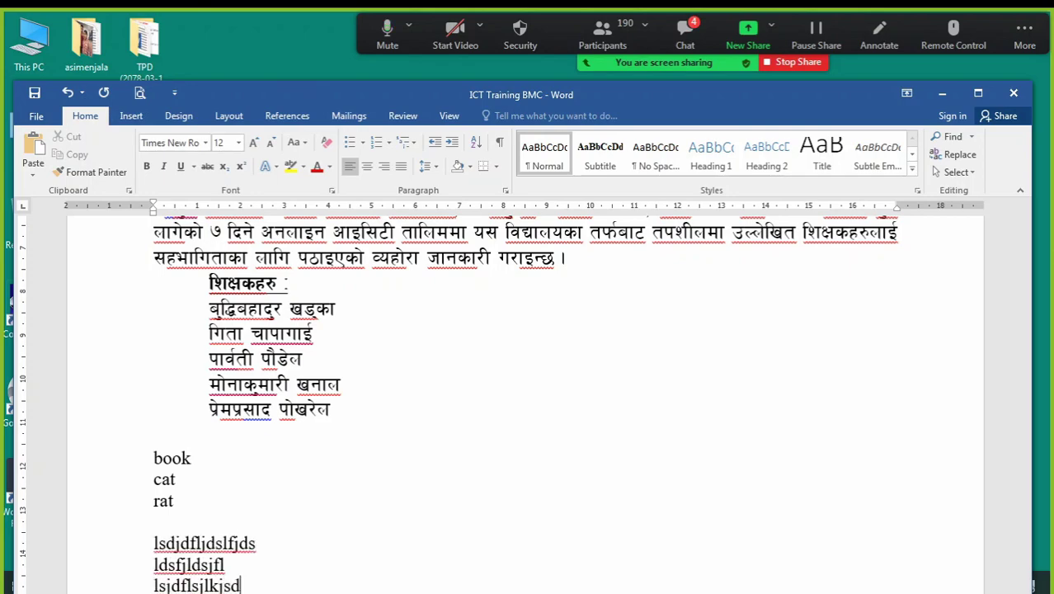
scroll(282, 455, "down", 2)
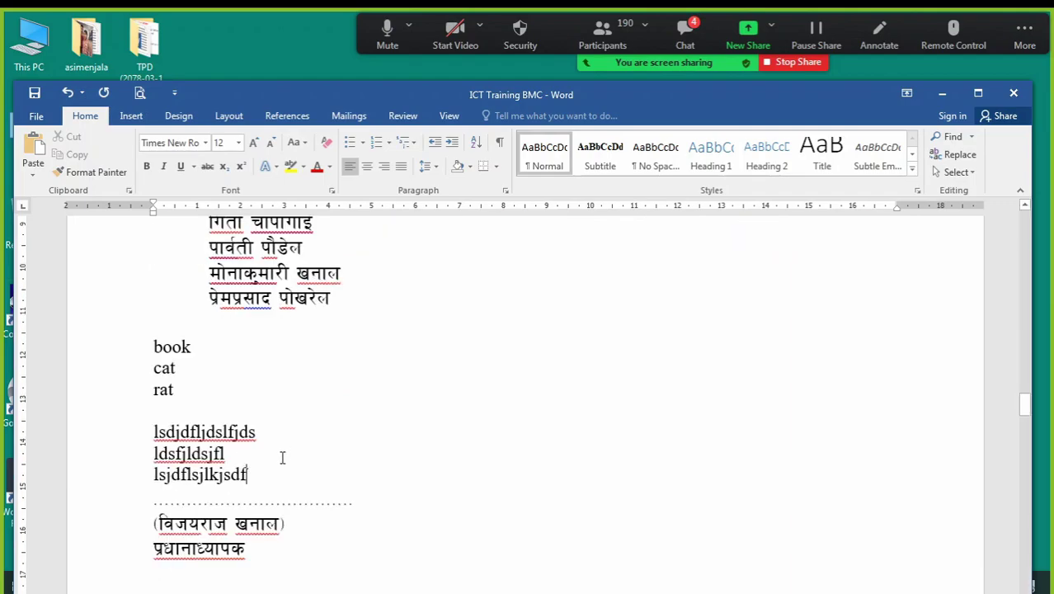
Select the five lines of teacher names under the शिक्षकहरु heading
scroll(282, 454, "up", 1)
left_click_drag(210, 251, 344, 353)
left_click(192, 325)
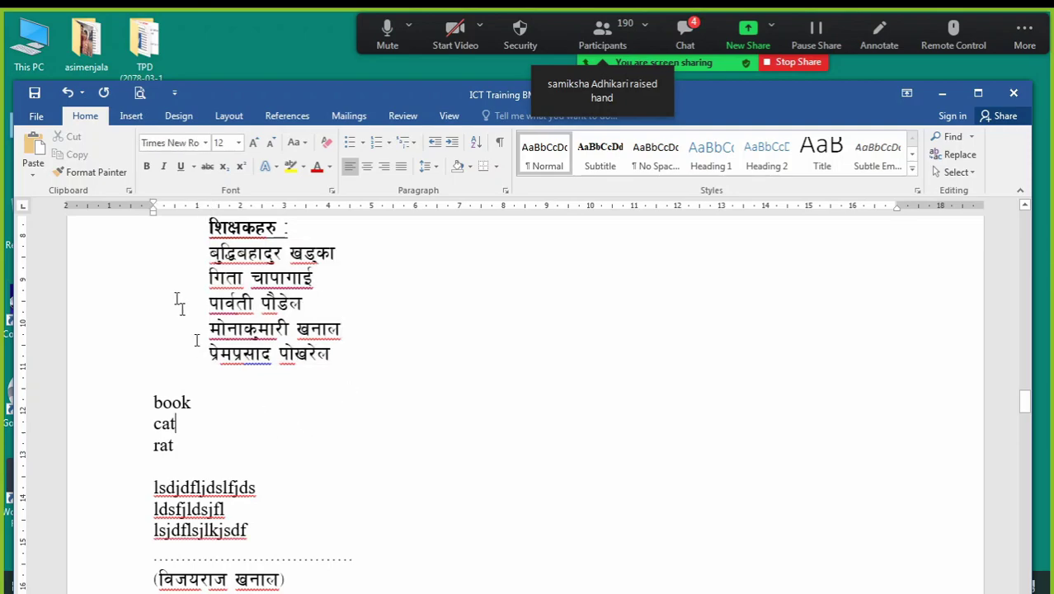
left_click_drag(110, 252, 110, 357)
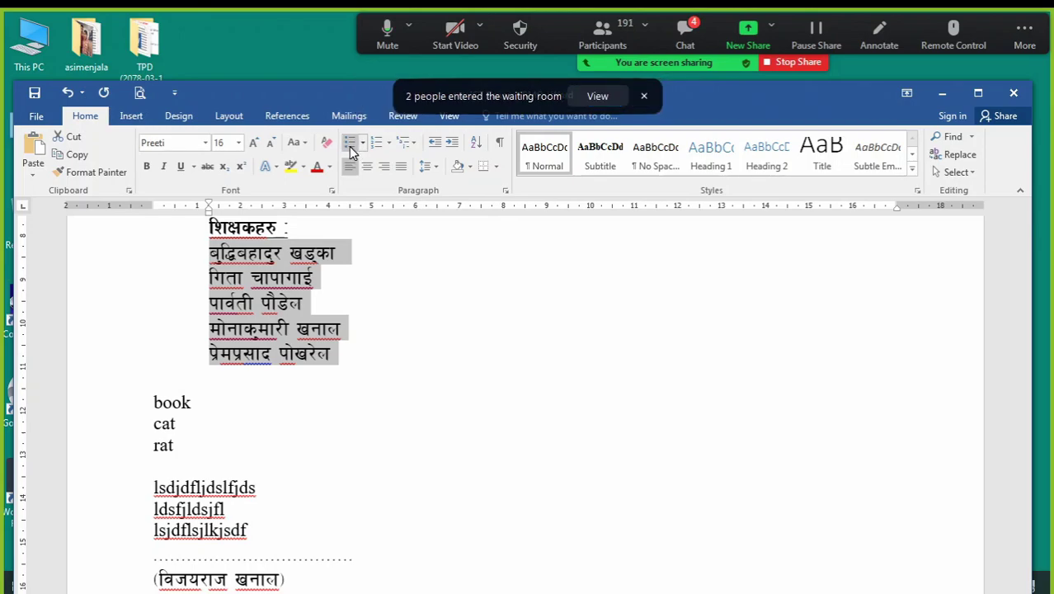
Check the latest messages in the Zoom meeting chat and look over the fonts available in Word
left_click(684, 37)
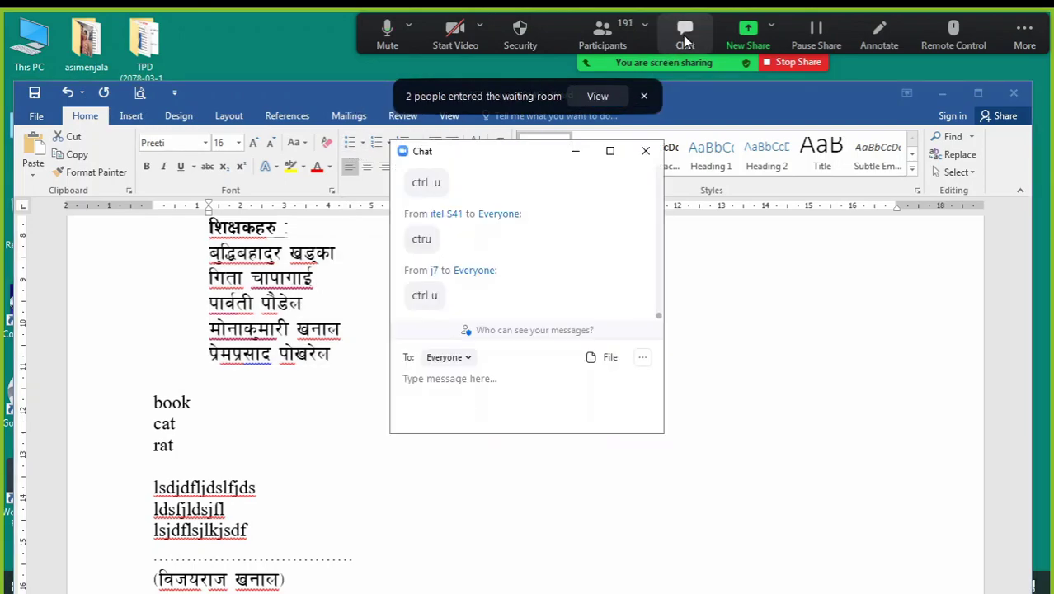
left_click(576, 153)
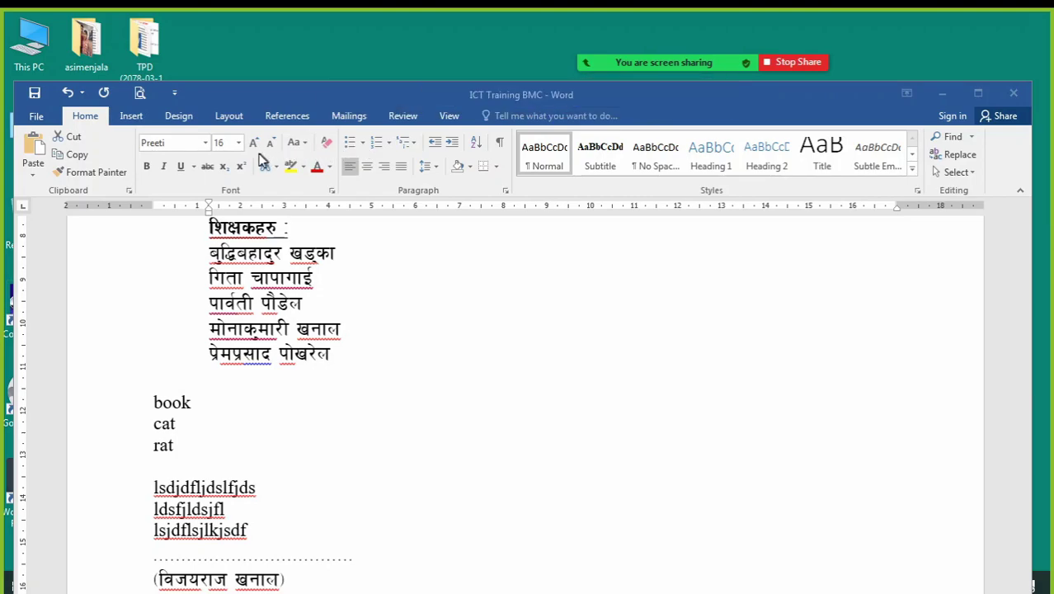
left_click(208, 145)
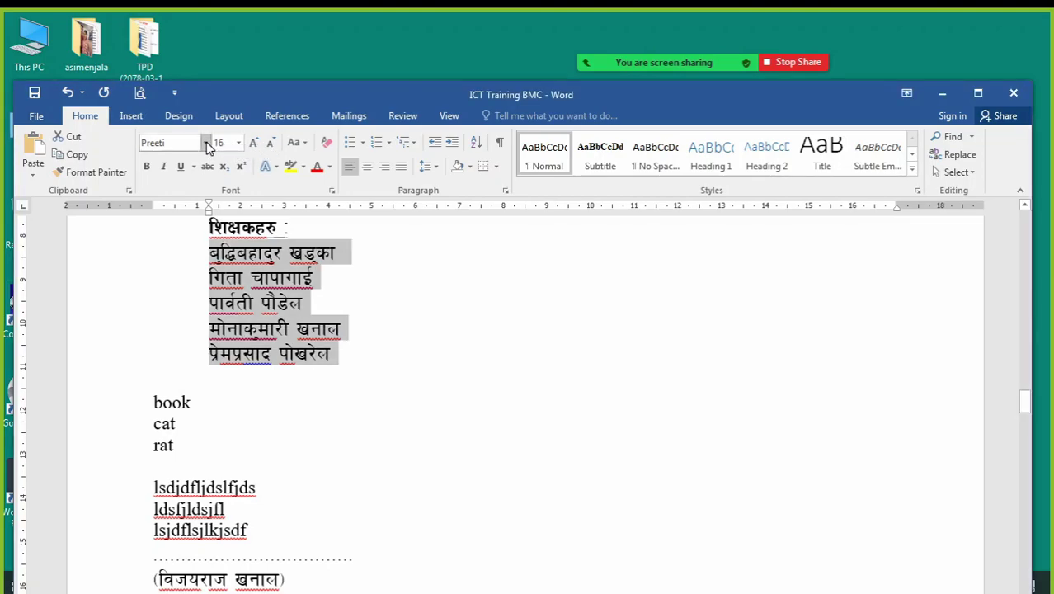
left_click(206, 144)
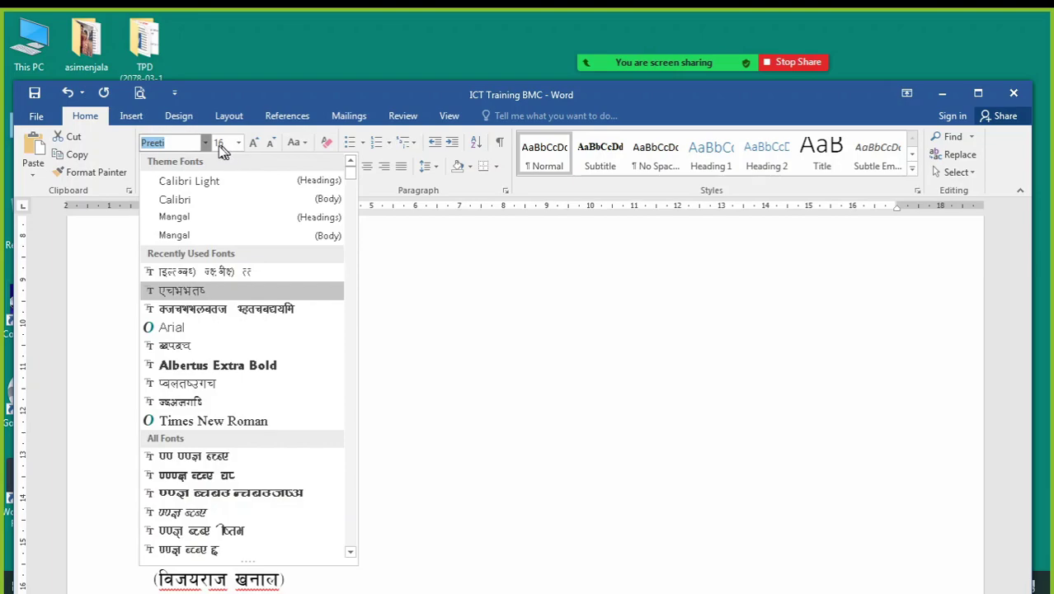
left_click(205, 144)
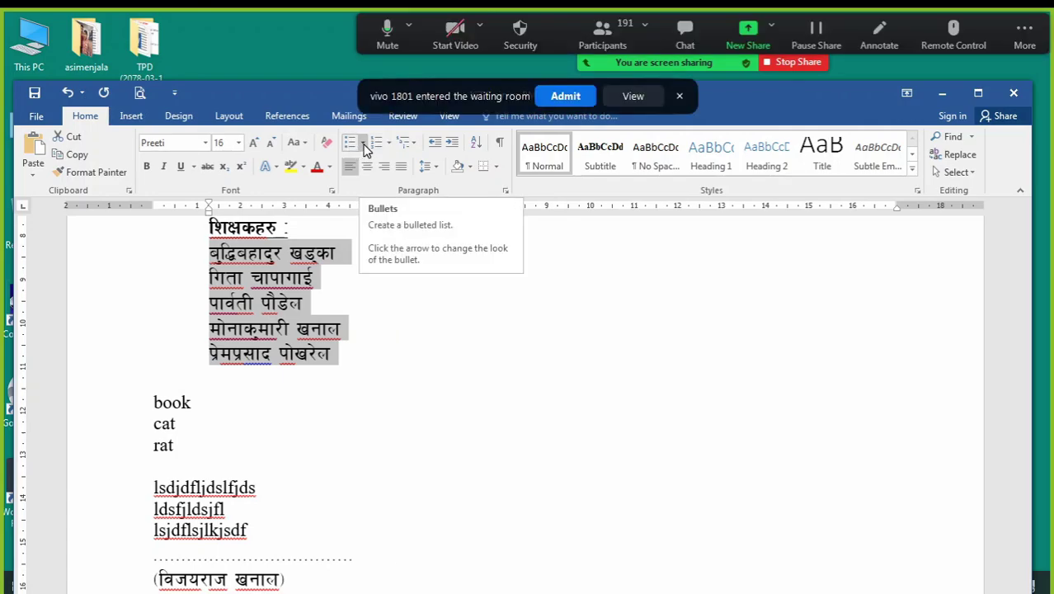
Apply check mark bullets to the selected teacher names and deselect the list
left_click(364, 144)
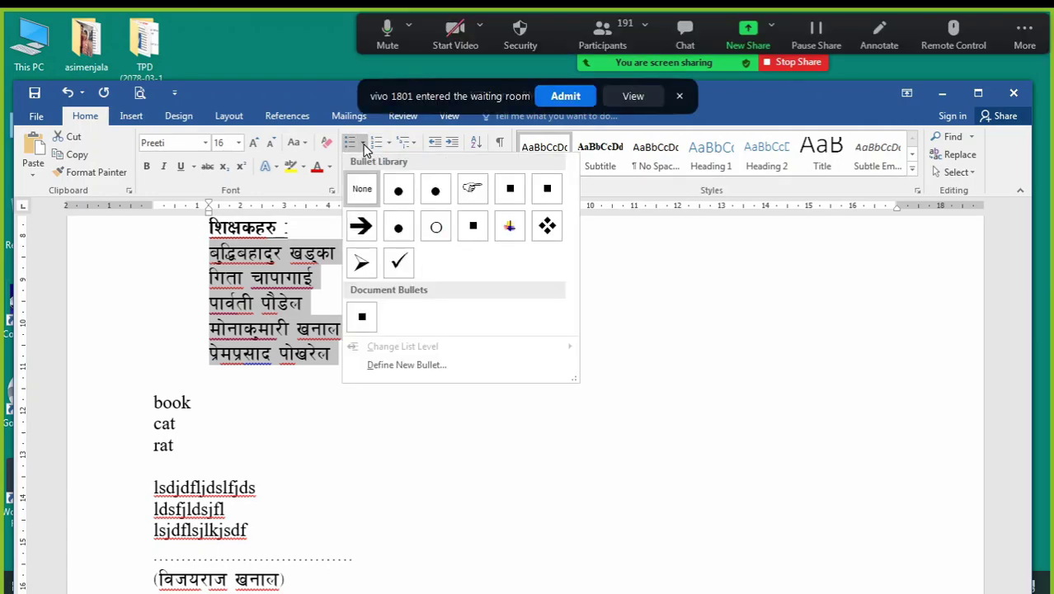
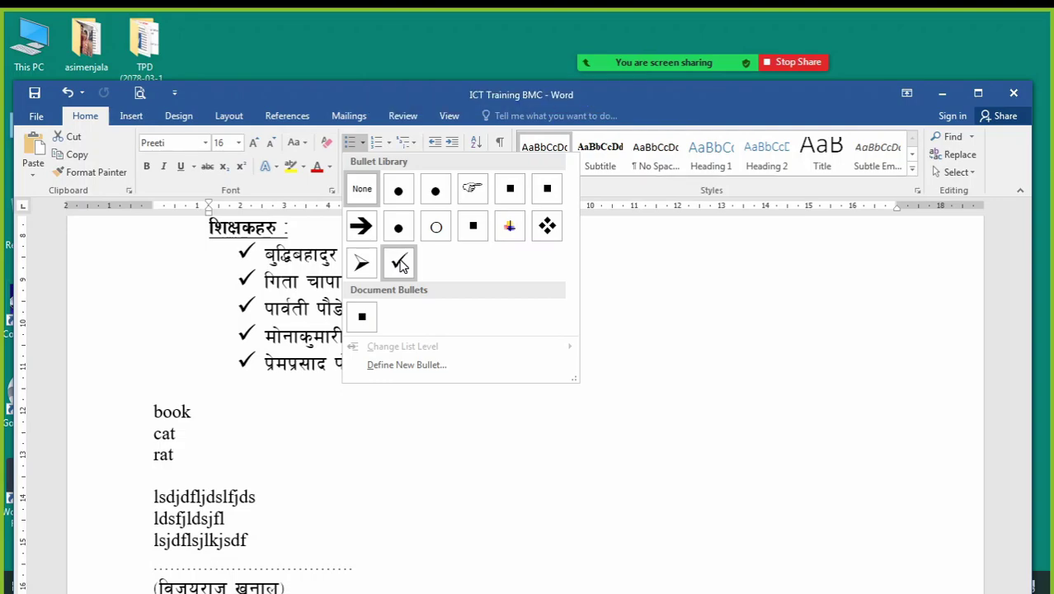
left_click(400, 262)
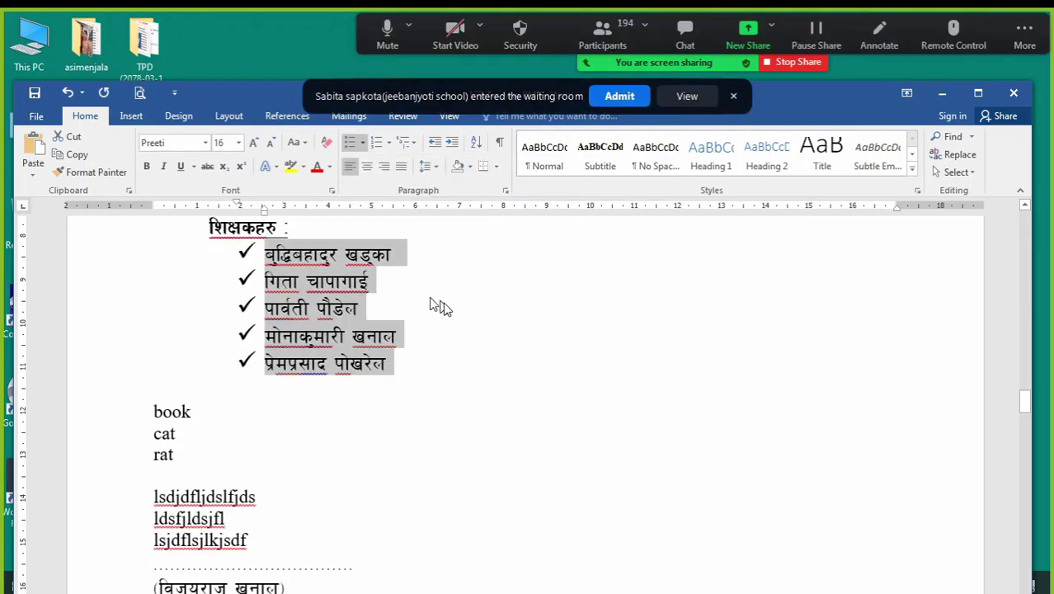
scroll(448, 307, "up", 2)
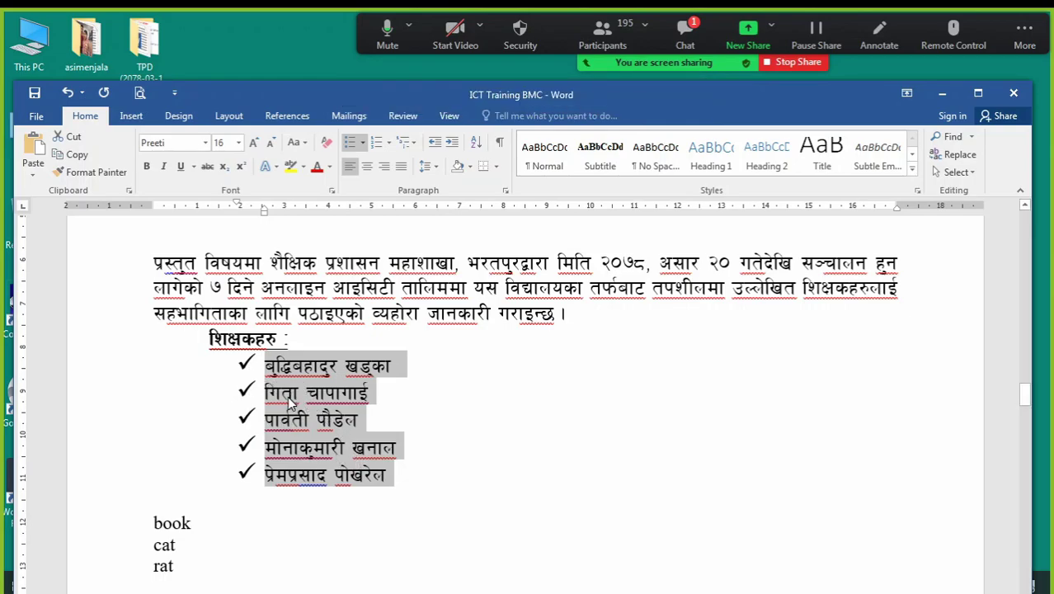
left_click(452, 406)
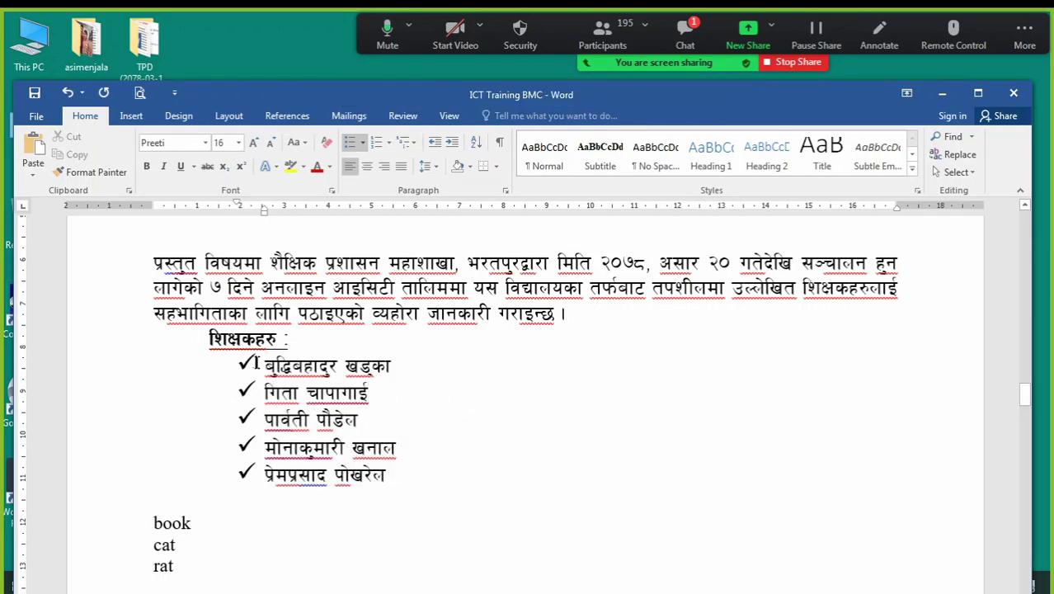
Decrease the indent of the whole check-marked teacher list until its bullets align with the body text's left margin
left_click_drag(261, 364, 430, 477)
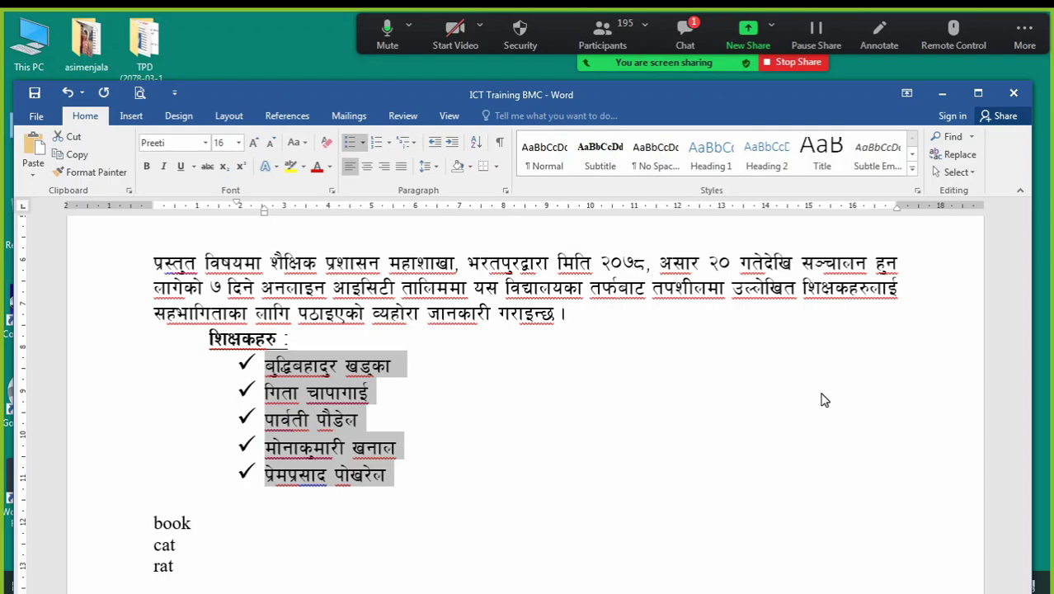
key("shift+Tab")
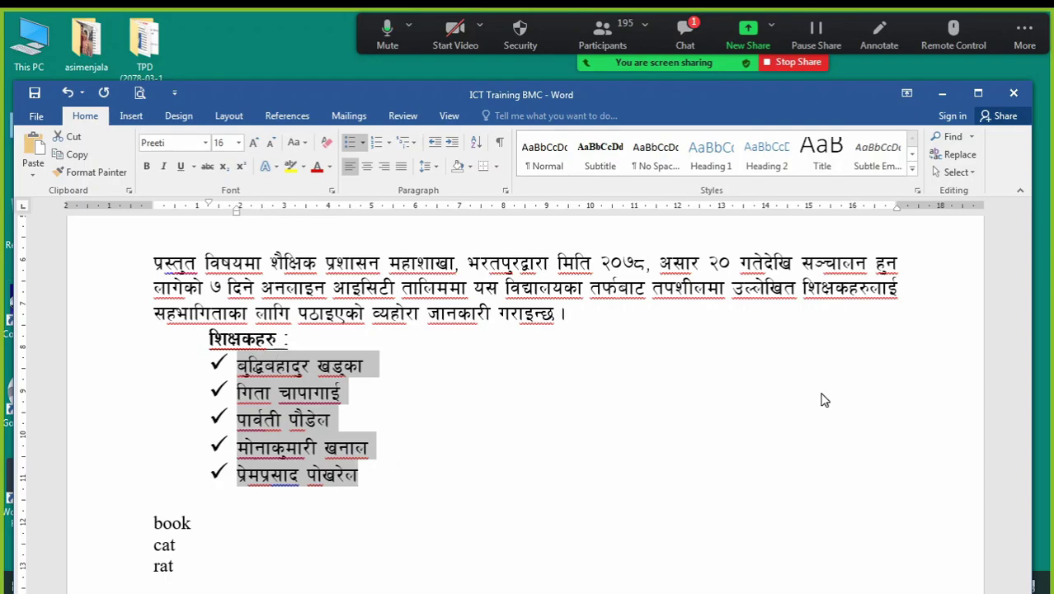
key("shift+Tab")
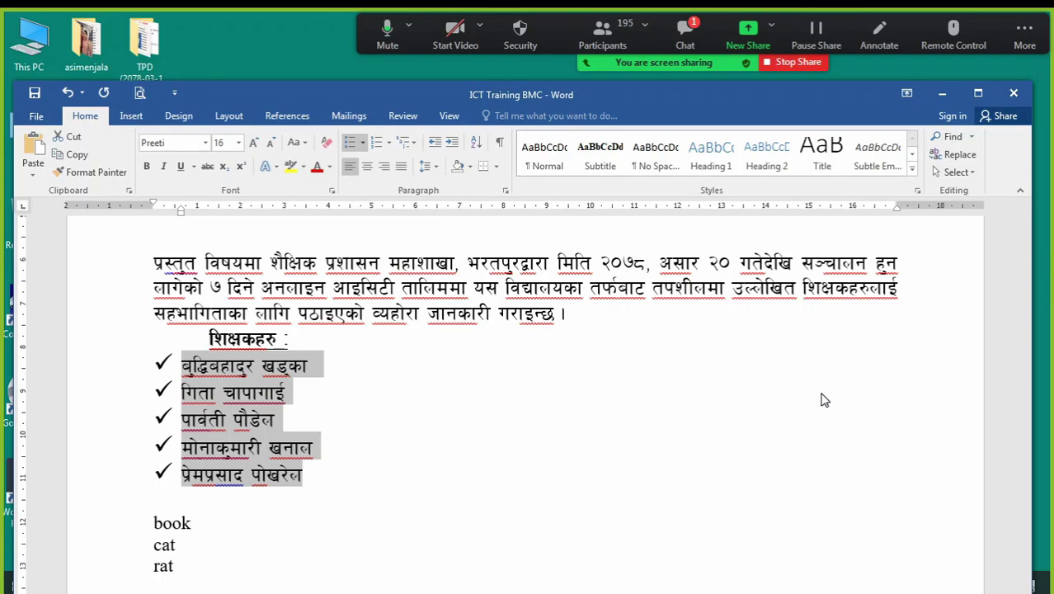
Increase the indent of the check-marked teacher list in stages until the names start at about 3.8 cm on the ruler
key("Tab")
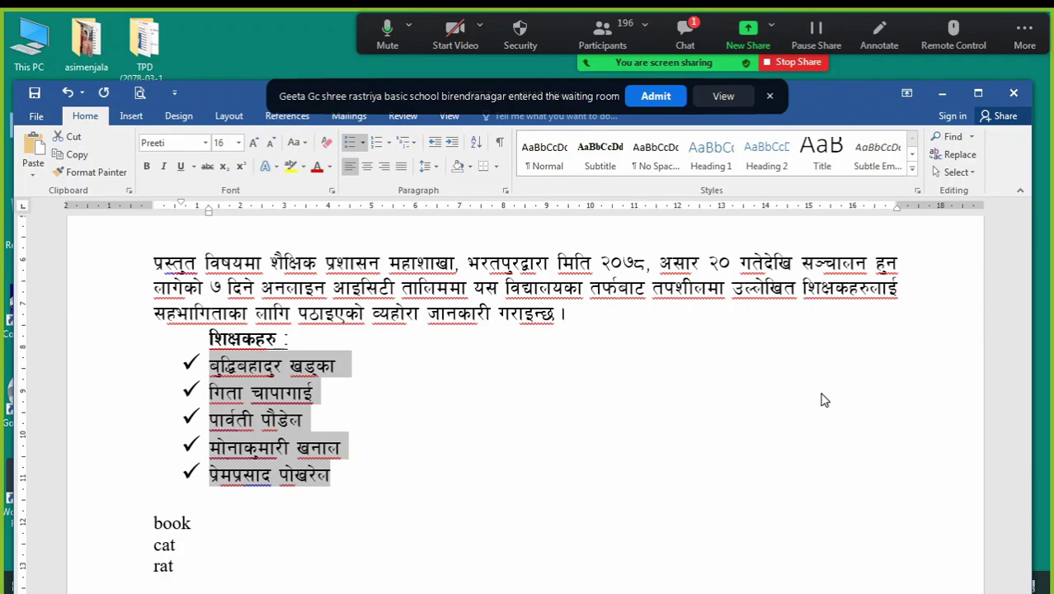
key("Tab")
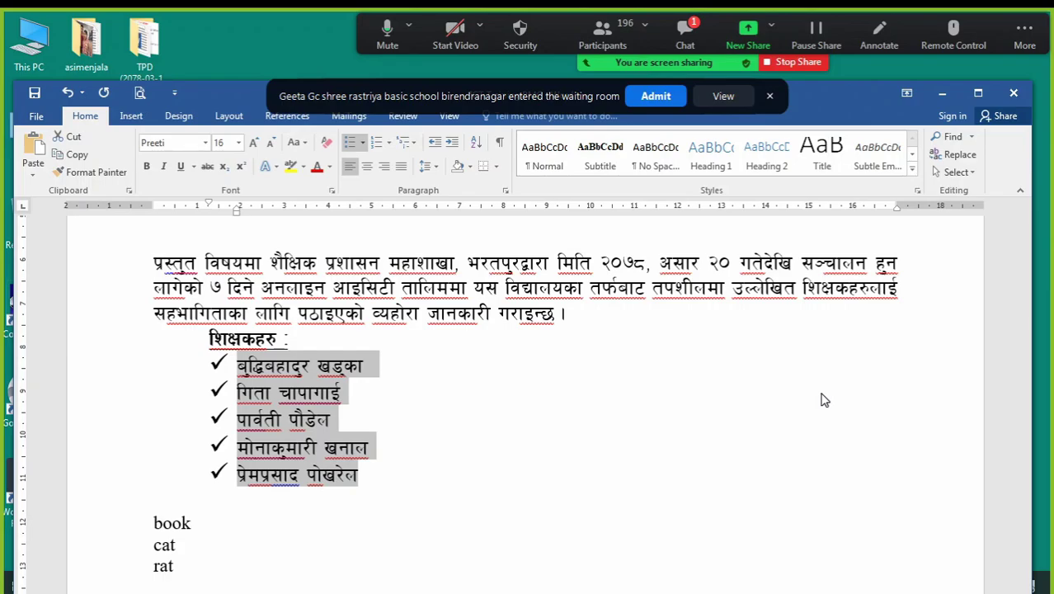
left_click(452, 145)
left_click(452, 145)
left_click(452, 144)
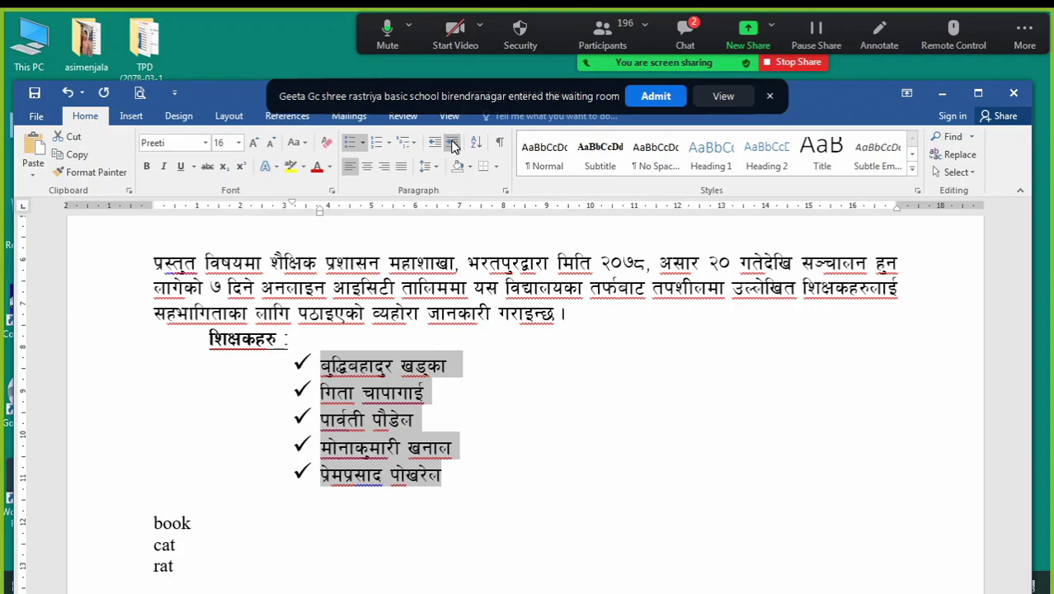
Decrease the indent of the check-marked teacher list until its bullets line up with the start of the heading above
left_click(452, 145)
left_click(434, 145)
left_click(434, 145)
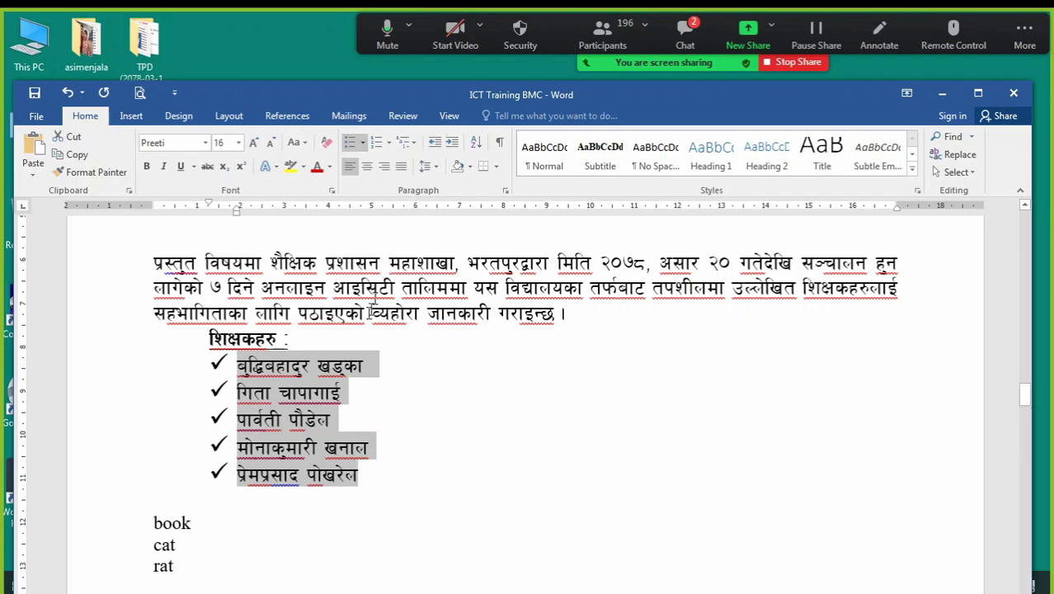
Increase the indent of the check-marked teacher list until the names start at about 5.1 cm on the ruler
key("ctrl+m")
key("ctrl+m")
key("ctrl+m")
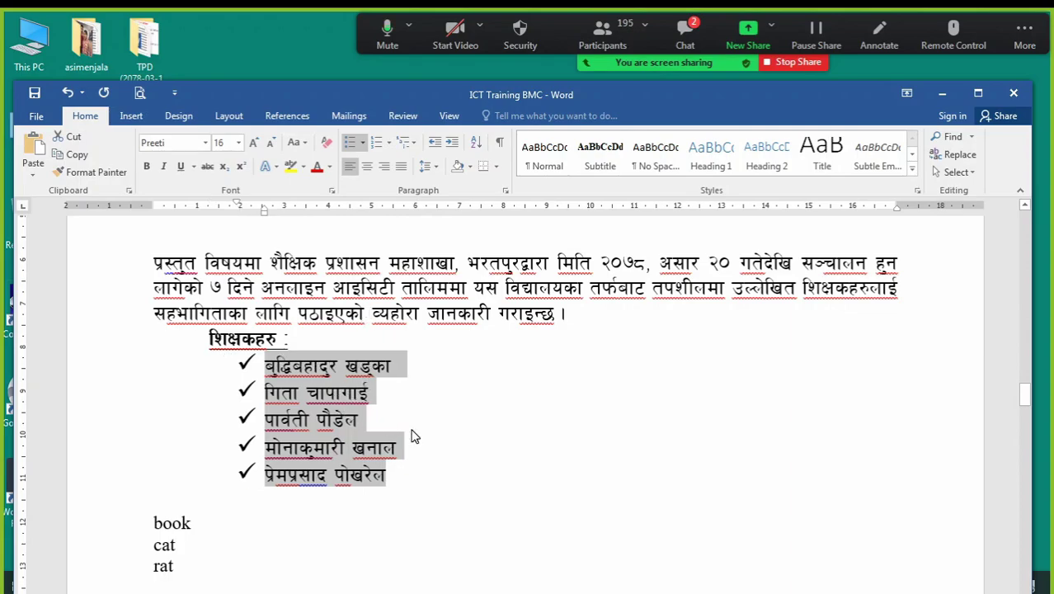
key("ctrl+m")
key("ctrl+m")
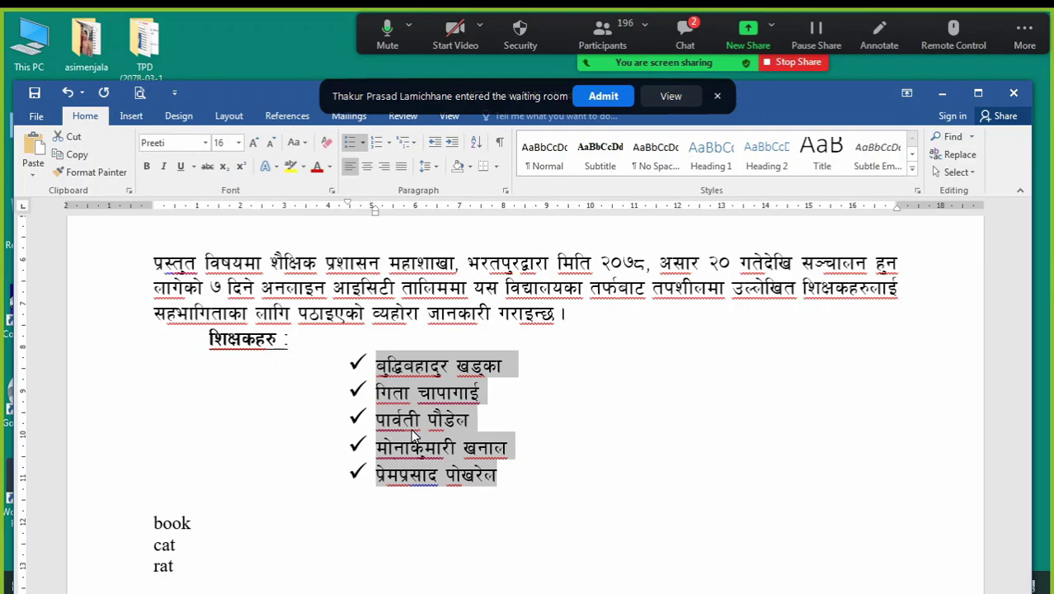
Decrease the indent of the teacher list until its check marks align with the heading and the names start at about 1.9 cm
key("ctrl+shift+m")
key("ctrl+shift+m")
key("ctrl+shift+m")
key("ctrl+shift+m")
key("ctrl+shift+m")
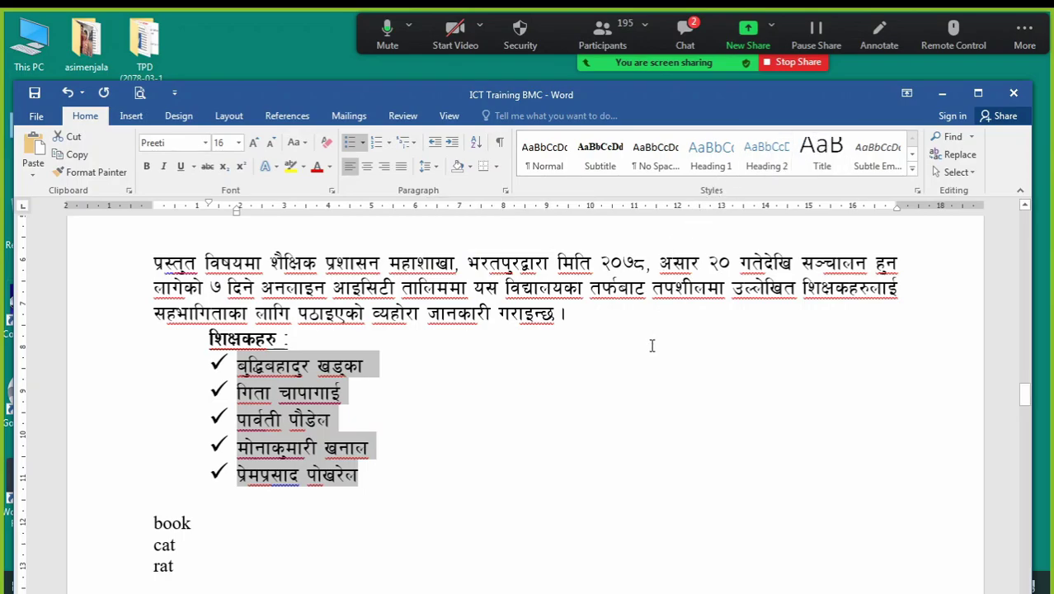
Indent the whole check-marked teacher list until the names start at about 5.7 cm on the ruler
key("Tab")
key("Tab")
key("Tab")
key("Tab")
key("Tab")
key("Tab")
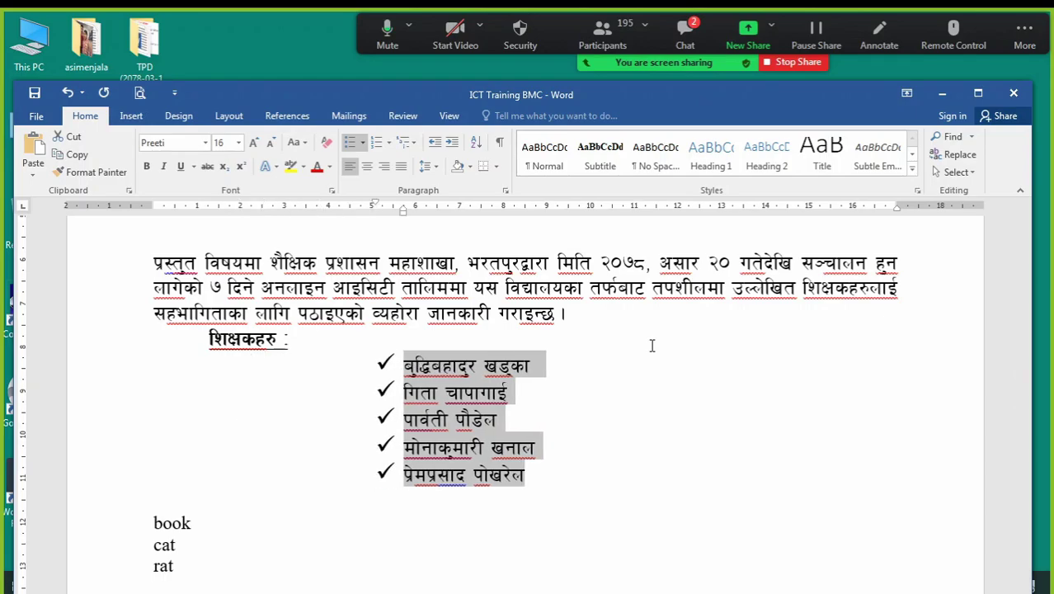
Reduce the indent of the check-marked teacher list so the names start at about 1.9 cm on the ruler
key("shift+Tab")
key("shift+Tab")
key("shift+Tab")
key("shift+Tab")
key("shift+Tab")
key("shift+Tab")
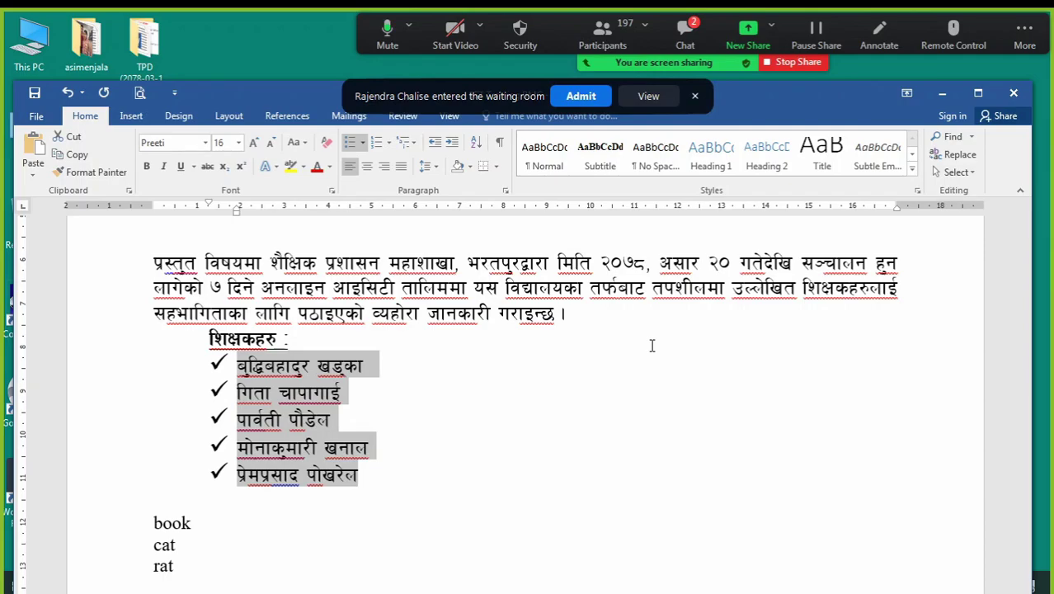
Indent the check-marked teacher list in stages until the names start beyond about 6.4 cm on the ruler
key("Tab")
key("Tab")
key("Tab")
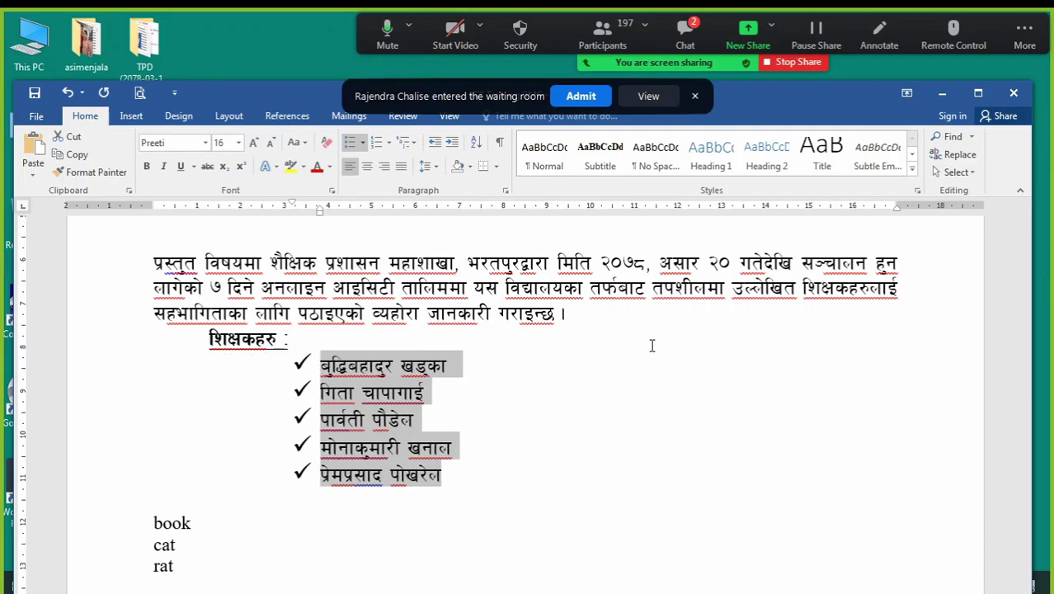
key("Tab")
key("Tab")
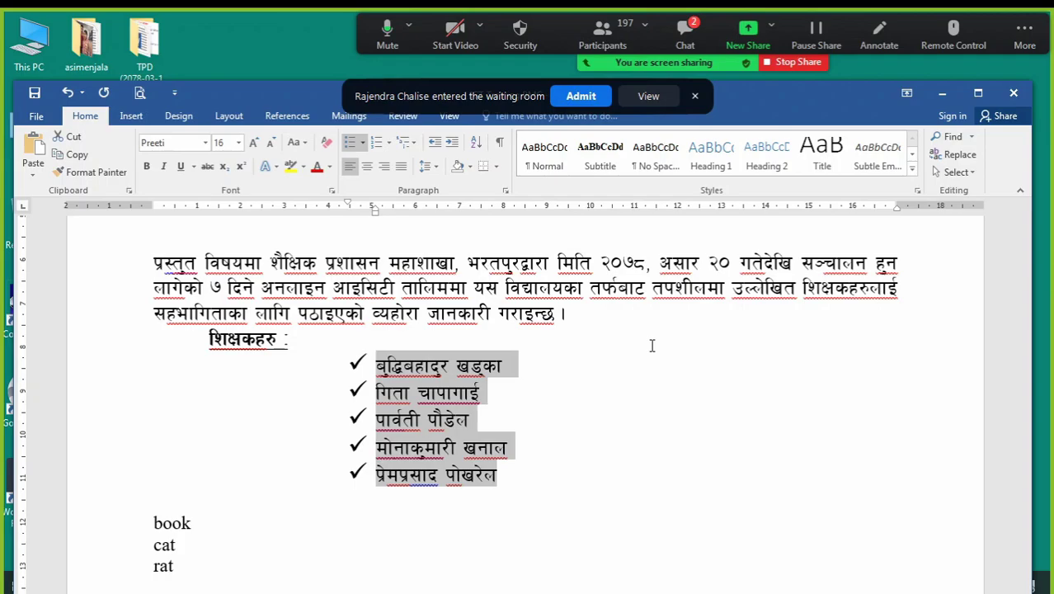
key("Tab")
key("Tab")
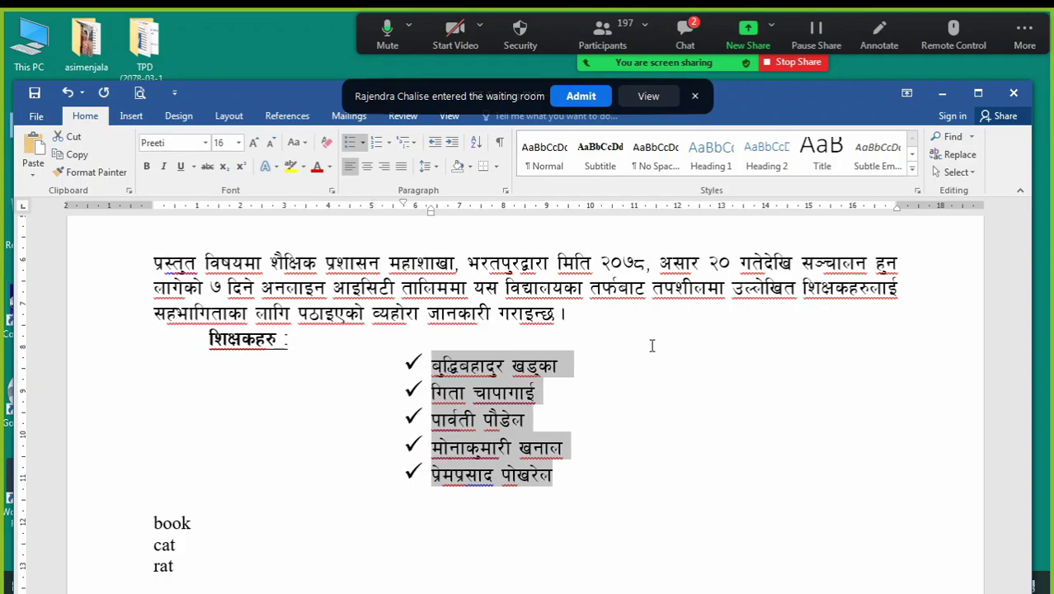
key("Tab")
Decrease the indent of the teacher list in stages until its check marks align with the heading, and deselect the list
key("shift+Tab")
key("shift+Tab")
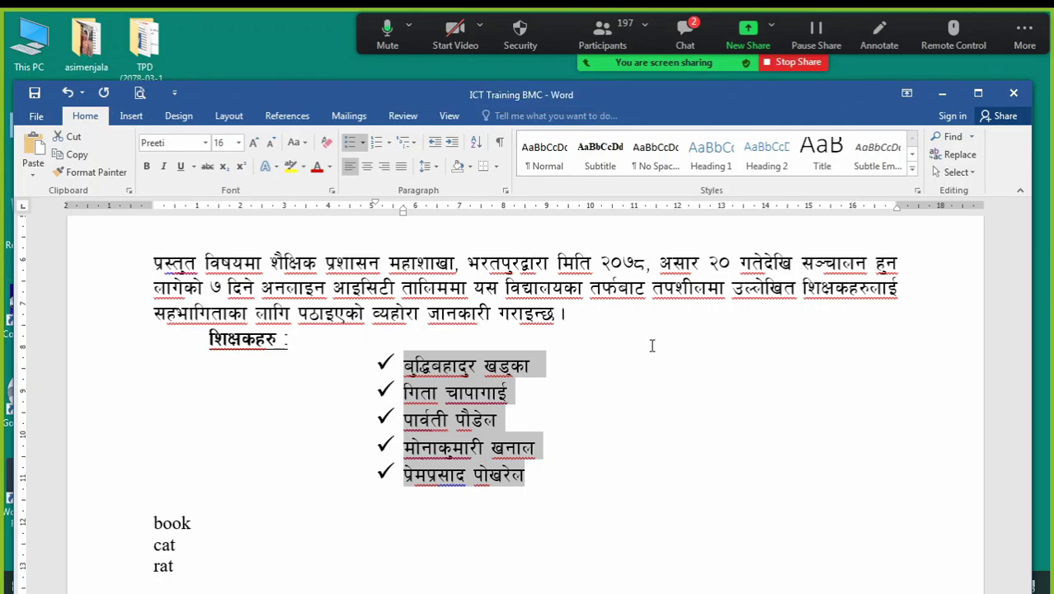
key("shift+Tab")
key("shift+Tab")
key("shift+Tab")
key("shift+Tab")
key("shift+Tab")
key("shift+Tab")
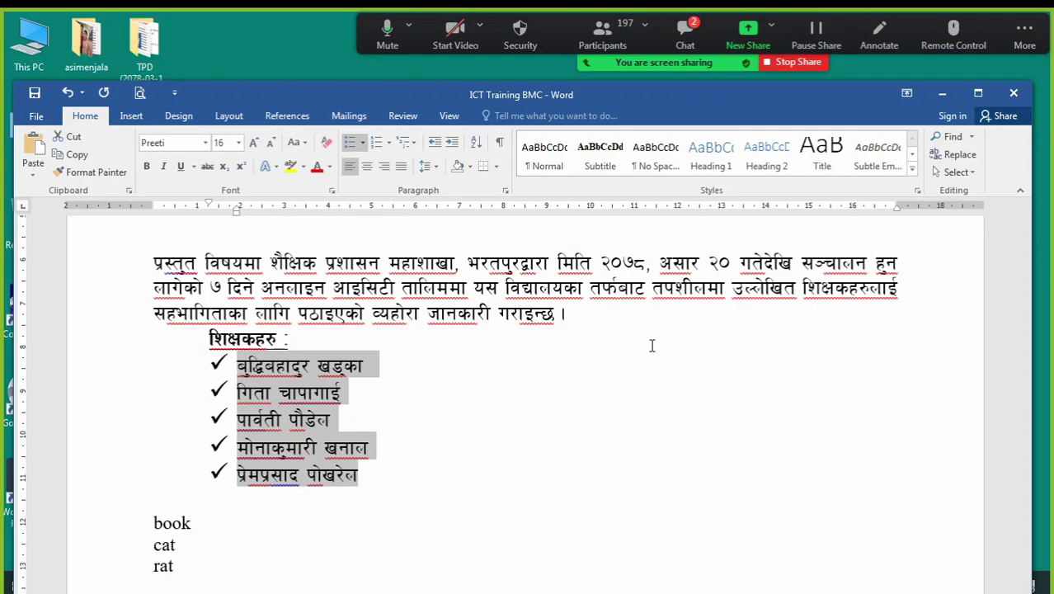
left_click(652, 345)
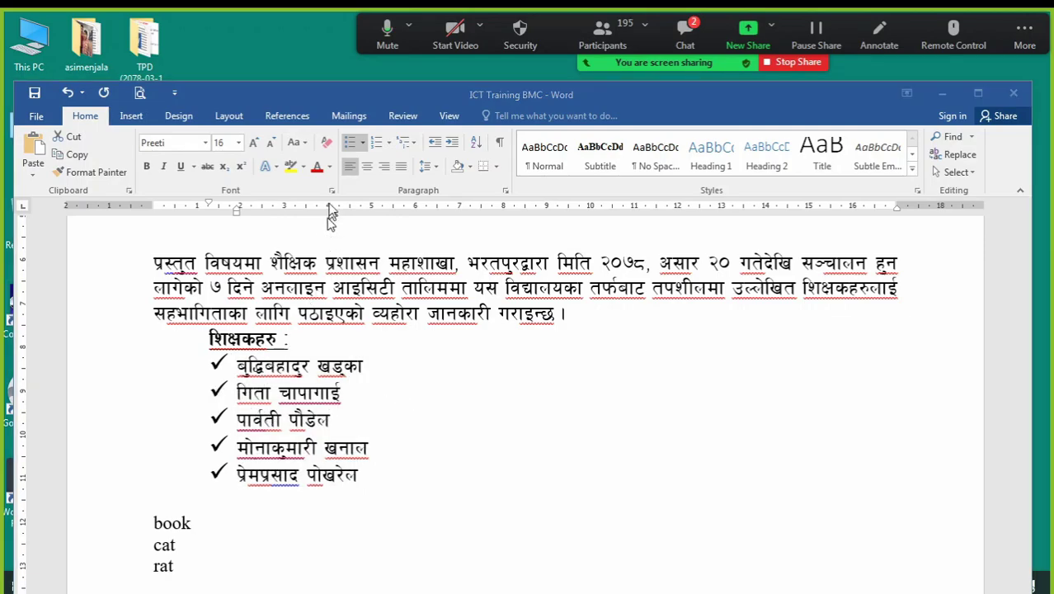
Select all five teacher names, remove their check mark bullets and apply small square bullets instead
left_click(241, 368)
left_click(425, 395)
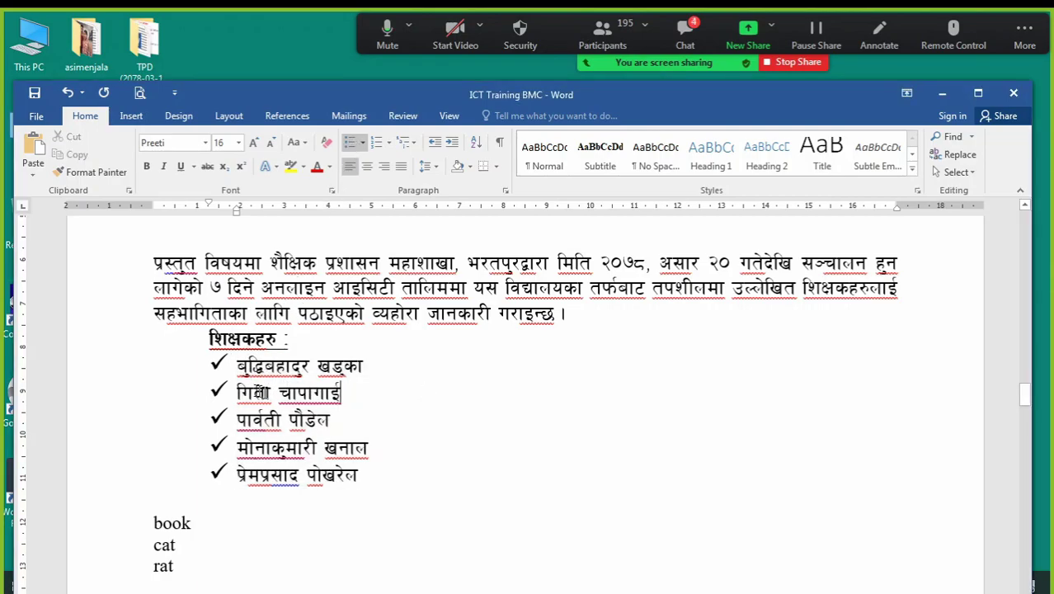
left_click_drag(237, 368, 391, 478)
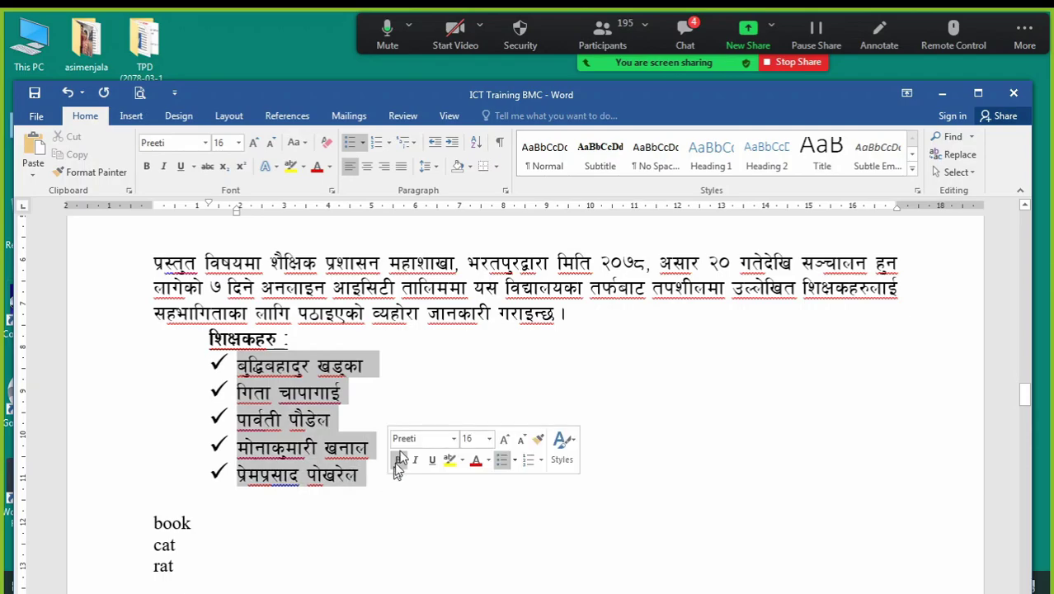
left_click(350, 146)
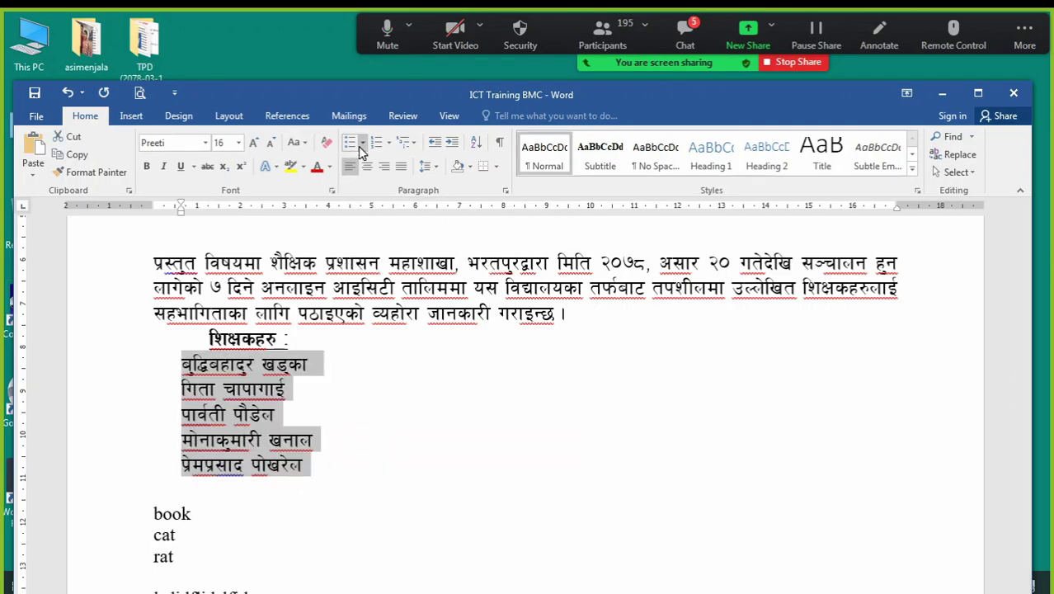
left_click(363, 146)
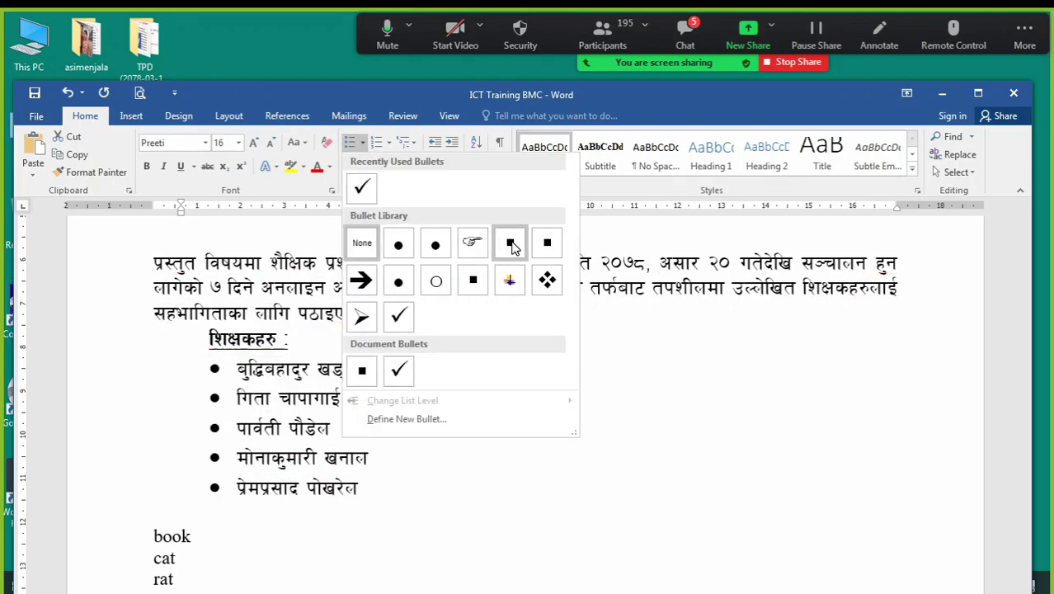
left_click(511, 244)
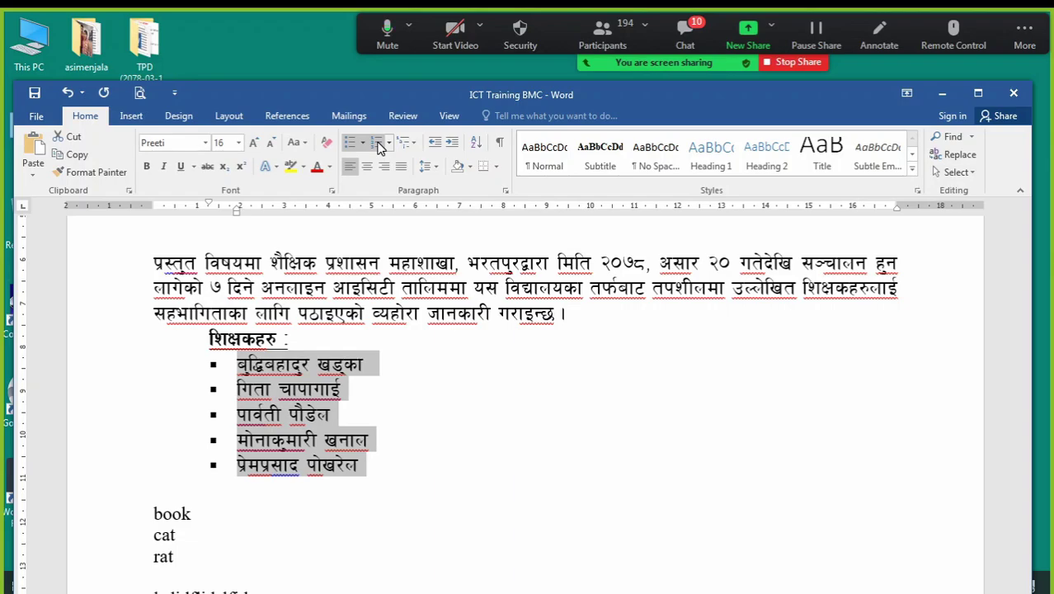
Replace the square bullets on the teacher names with 1), 2), 3) numbering and preview other number formats without applying one
left_click(349, 145)
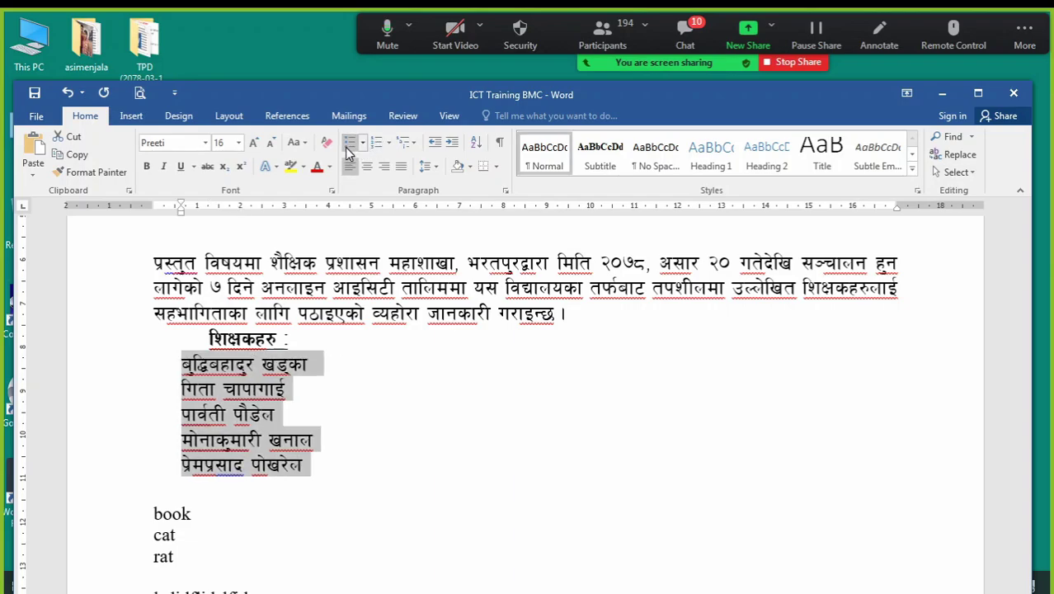
left_click(391, 146)
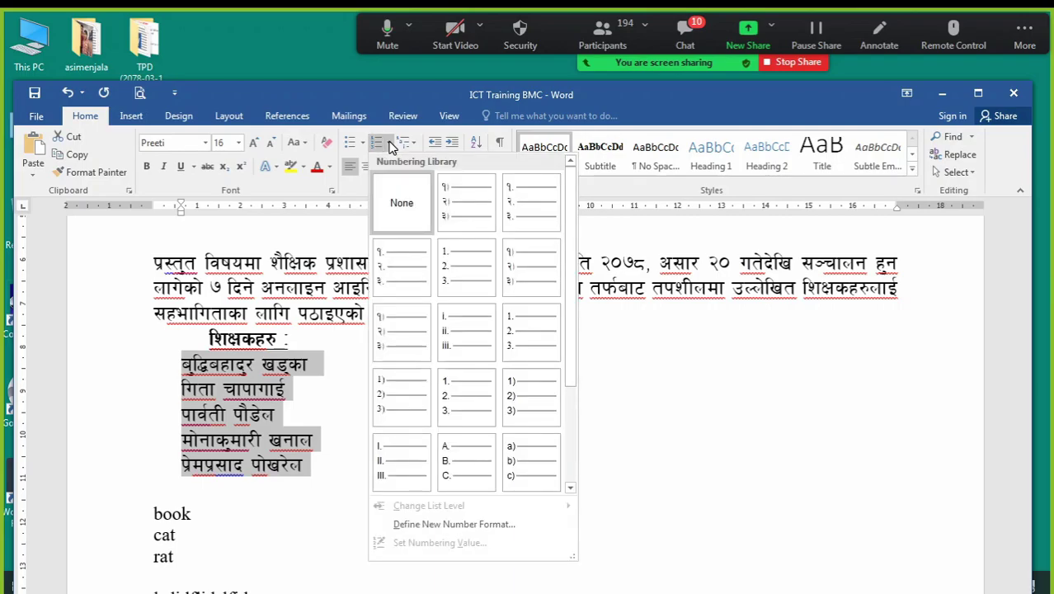
left_click(337, 390)
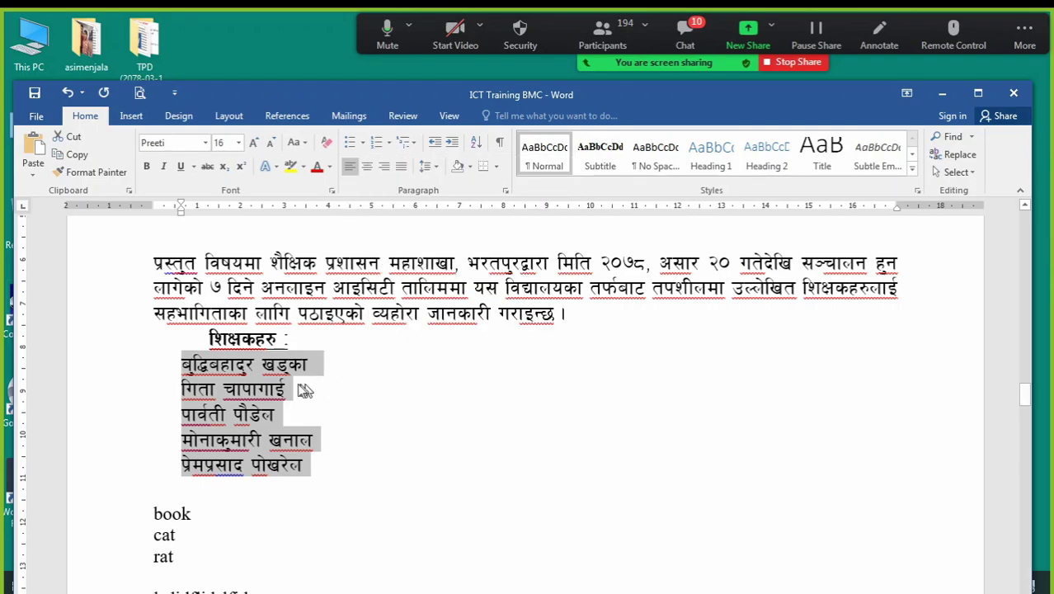
left_click(177, 363)
left_click_drag(180, 364, 318, 470)
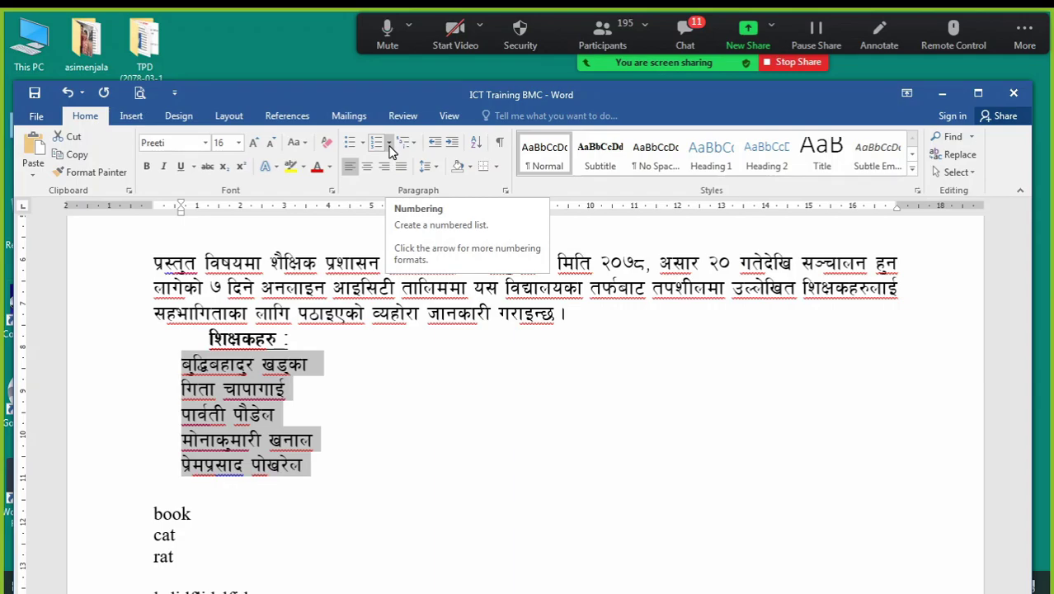
left_click(389, 145)
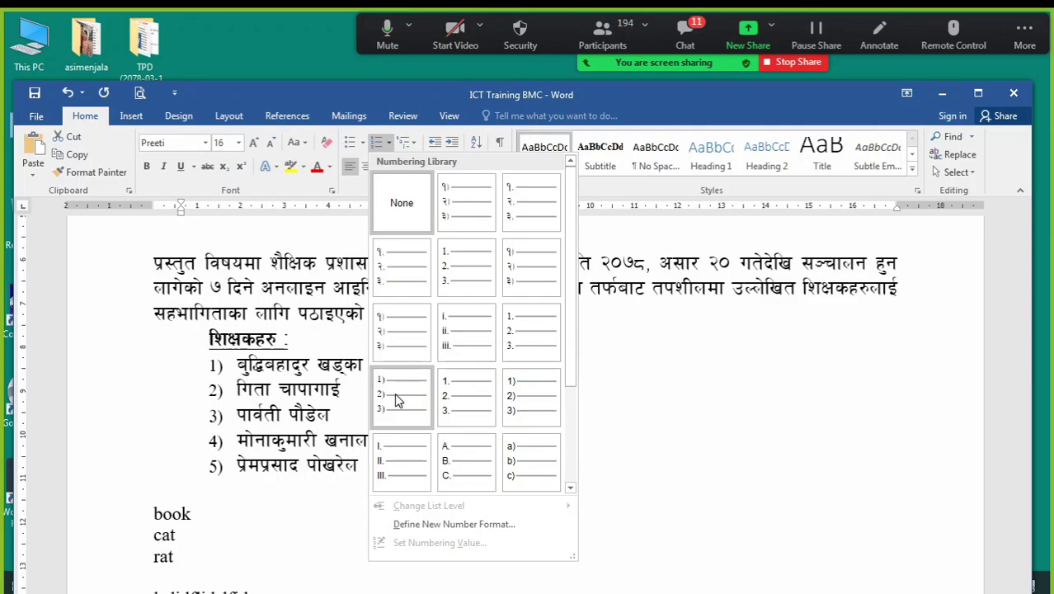
left_click(396, 397)
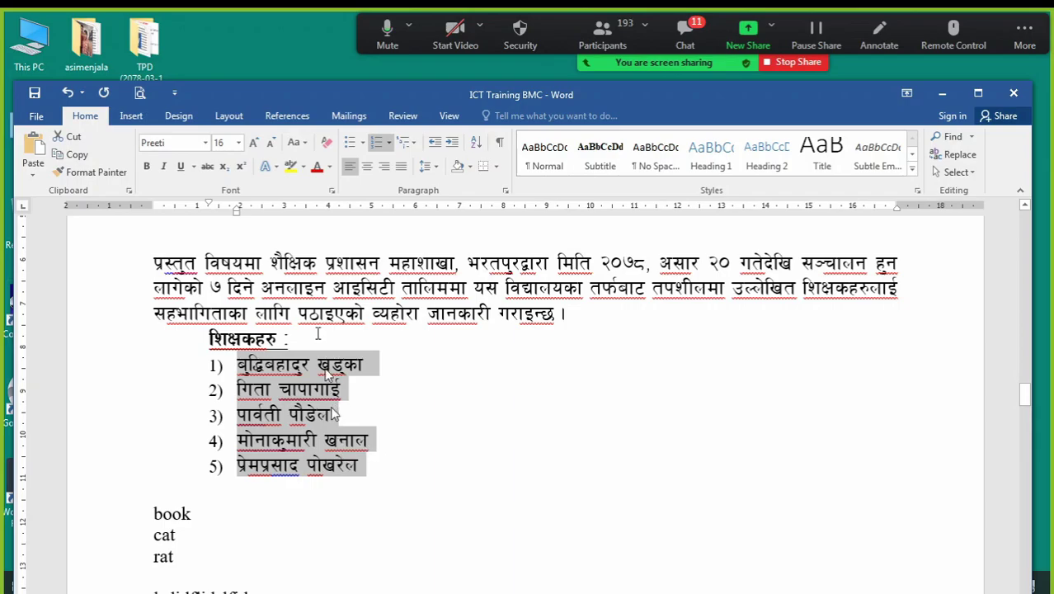
left_click(391, 143)
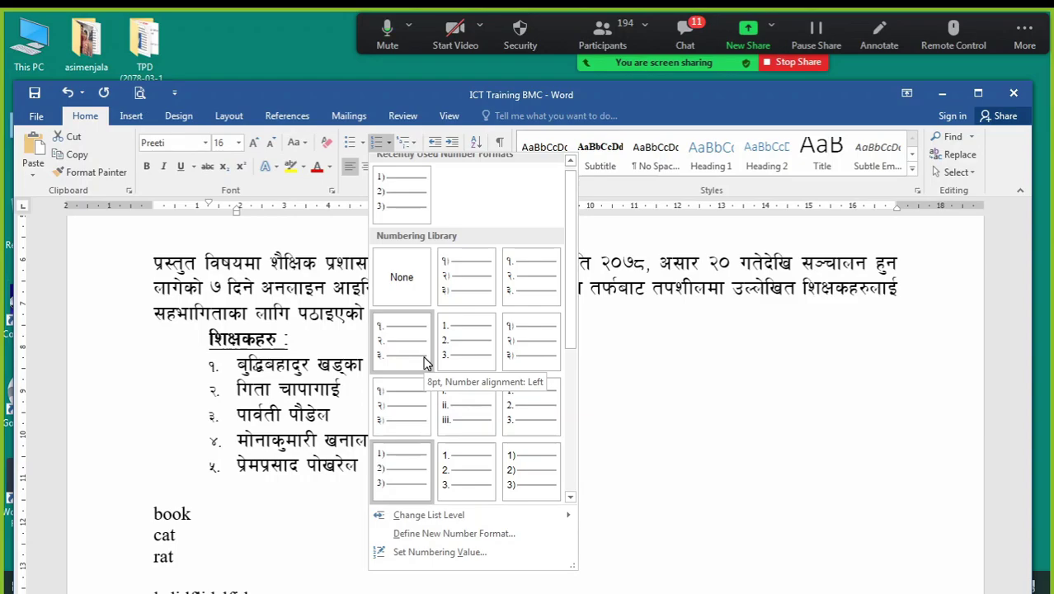
left_click(270, 503)
Delete the words book, cat and rat below the numbered teacher list
scroll(268, 504, "down", 1)
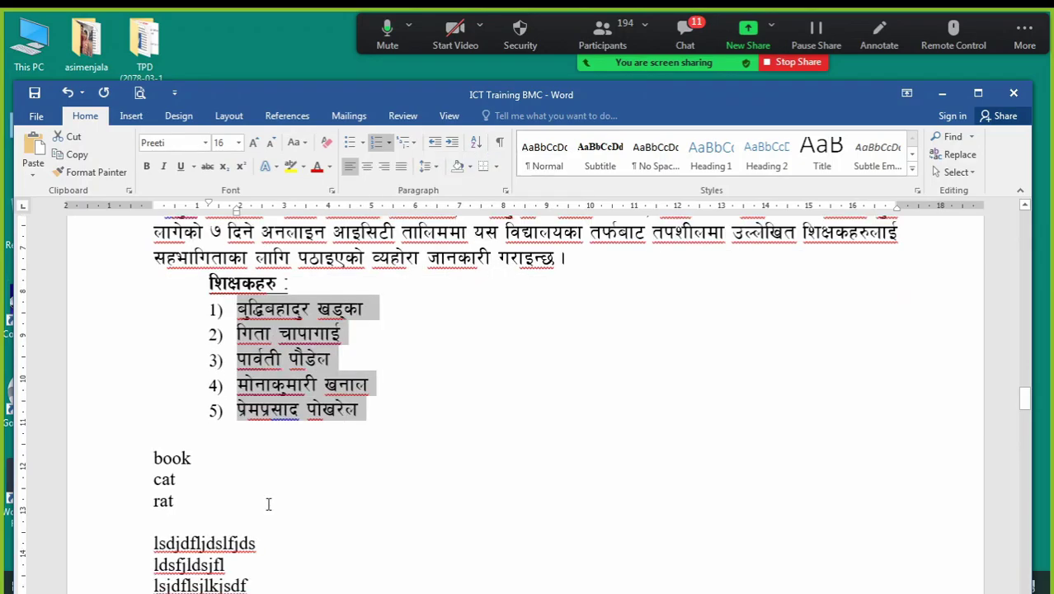
scroll(268, 504, "down", 1)
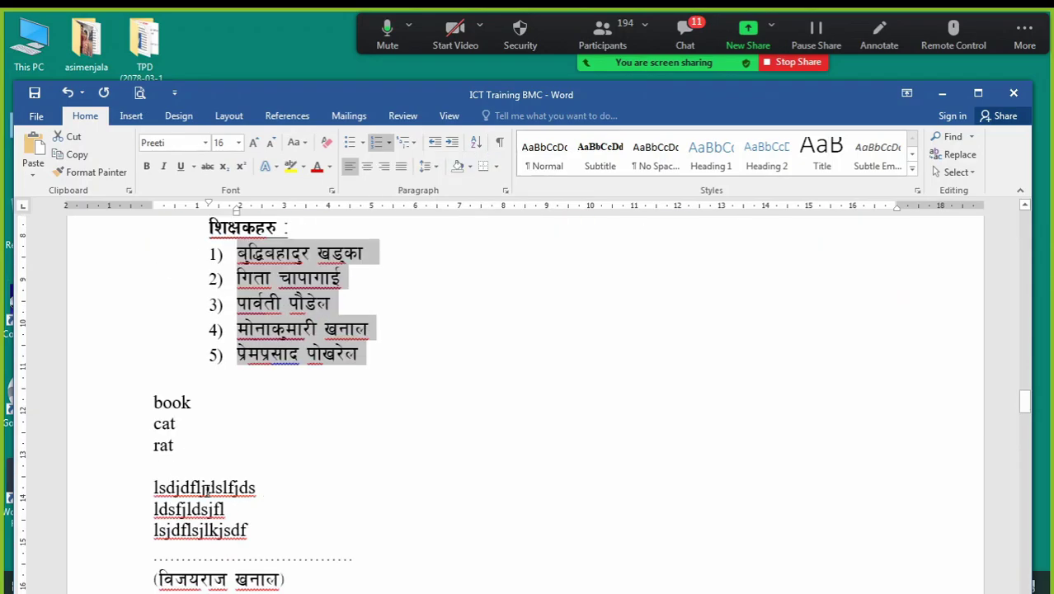
left_click(201, 447)
key("BackSpace")
key("BackSpace")
key("BackSpace")
key("BackSpace")
key("BackSpace")
key("BackSpace")
key("BackSpace")
key("BackSpace")
key("BackSpace")
key("BackSpace")
key("BackSpace")
key("BackSpace")
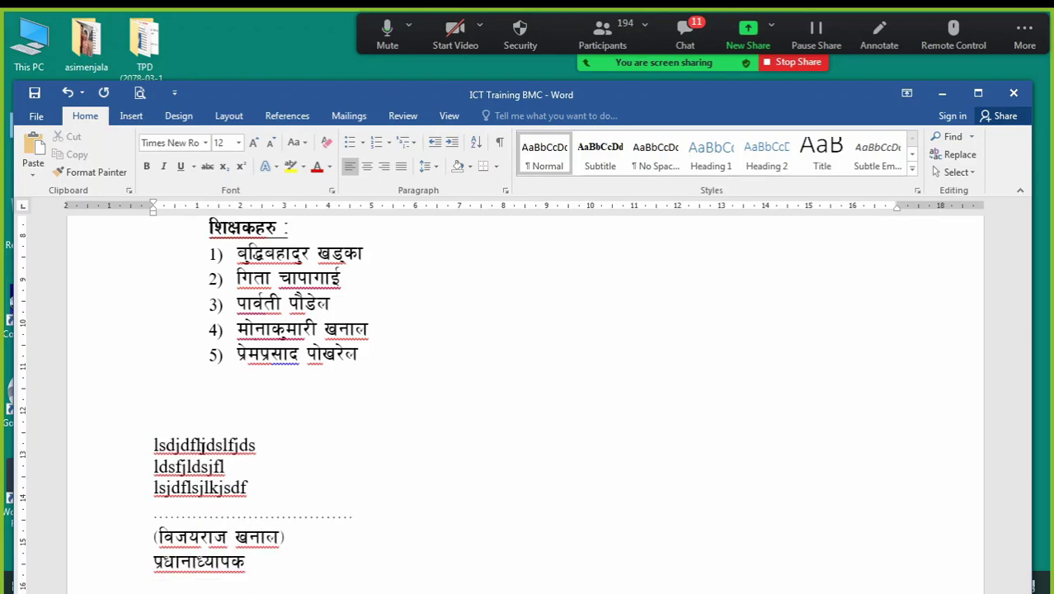
Enter Dog, Cat, Buffalo, Goat and Sheep on separate lines below the teacher list
type("Dog")
key("Return")
type("Cat")
key("Return")
type("Buffalo")
key("Return")
type("Goat")
key("Return")
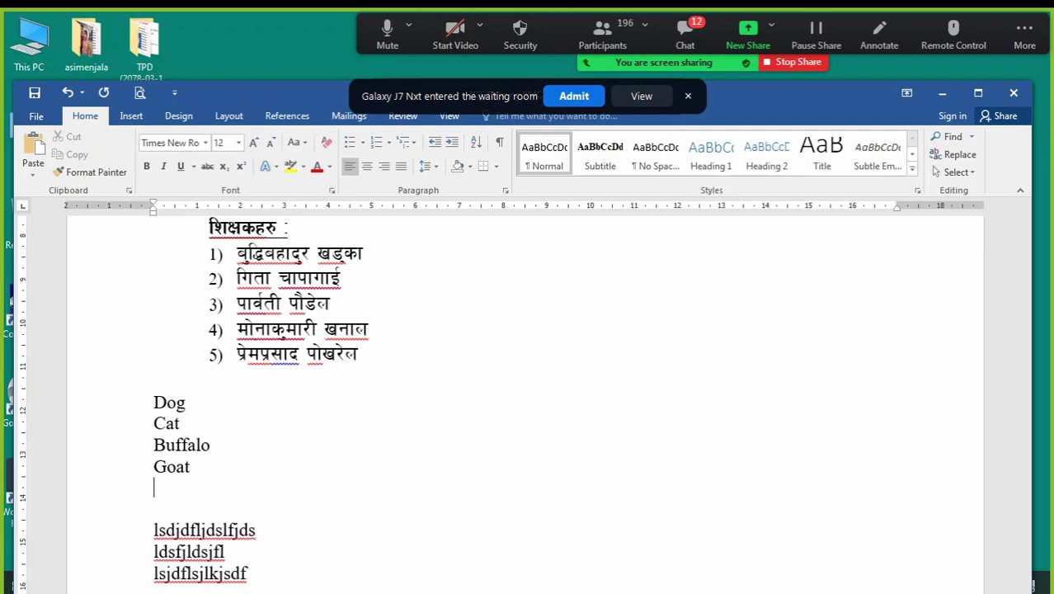
type("Sheep")
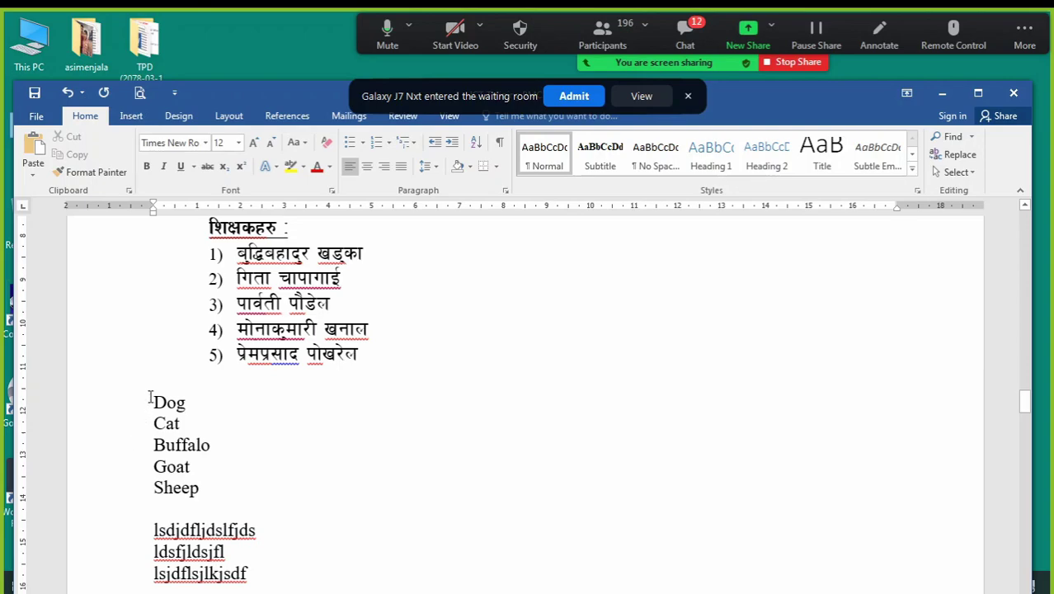
Apply the small-digit 1., 2., 3. numbering format to the five animal names from Dog to Sheep
left_click_drag(153, 401, 235, 484)
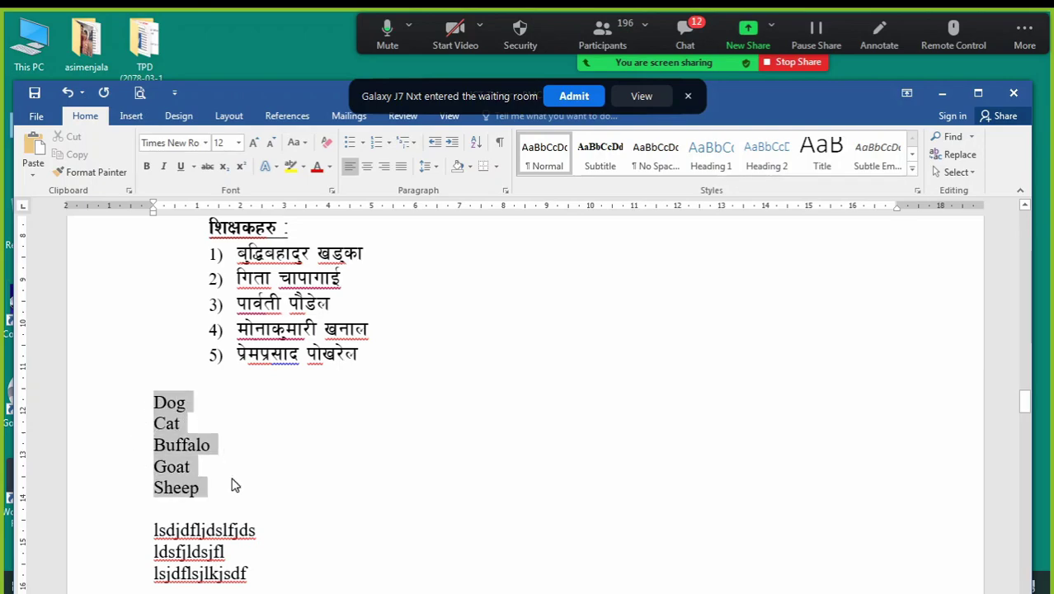
left_click(390, 146)
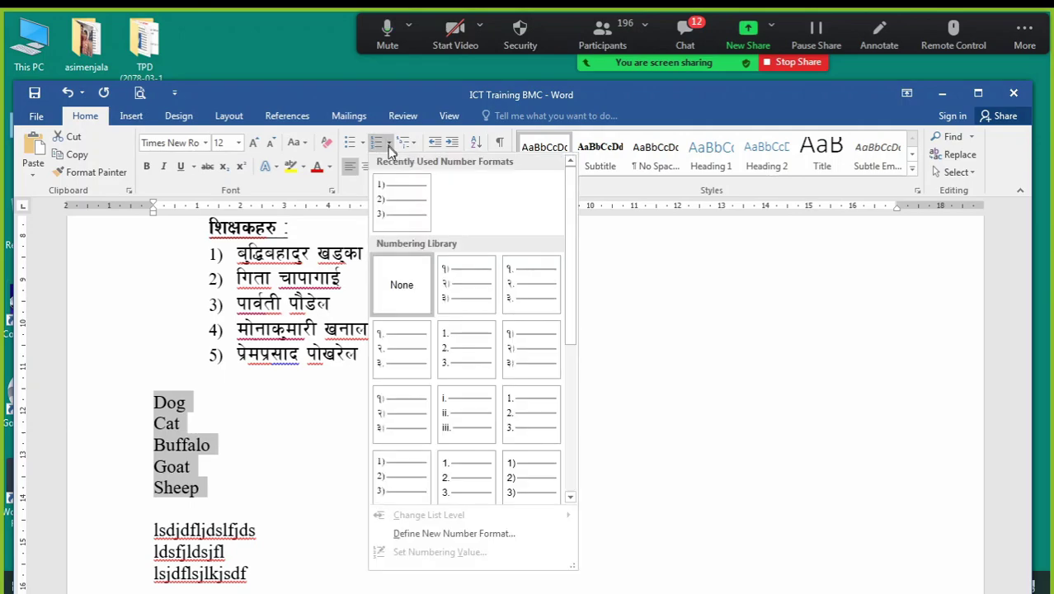
left_click(465, 351)
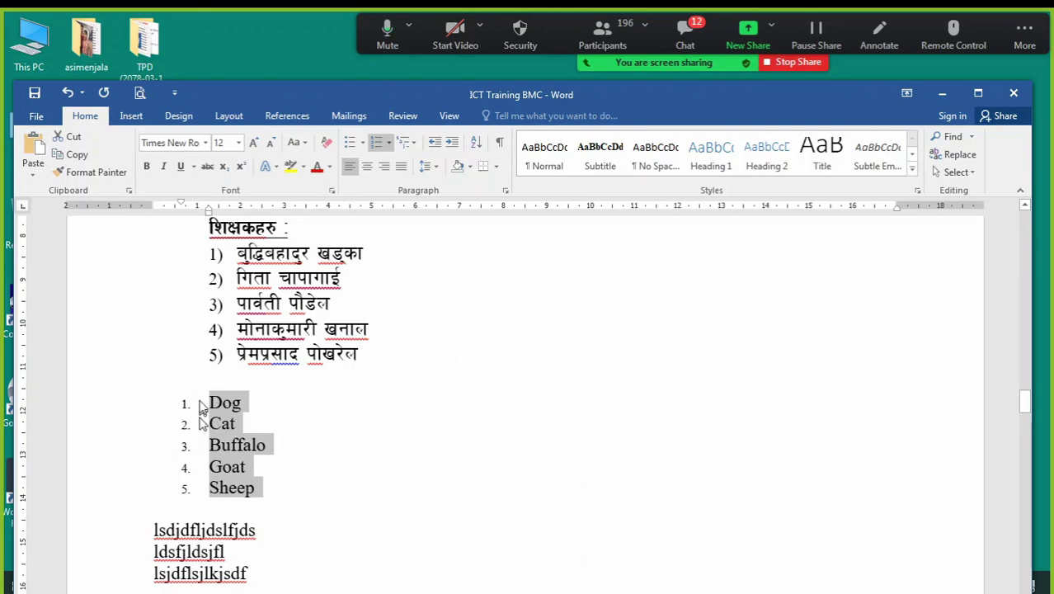
Increase the indent of the numbered animal list by several levels
left_click(453, 143)
left_click(452, 144)
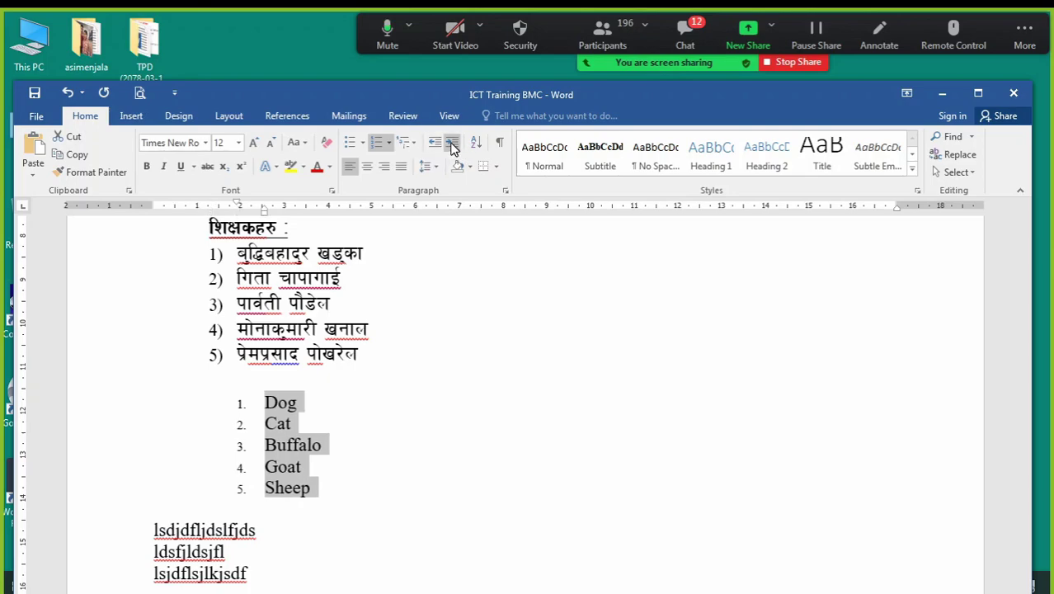
left_click(452, 143)
left_click(452, 144)
Decrease the indent of the animal list until its numbers align with the body text's left margin, and deselect the list
left_click(435, 145)
left_click(435, 144)
left_click(435, 144)
left_click(435, 144)
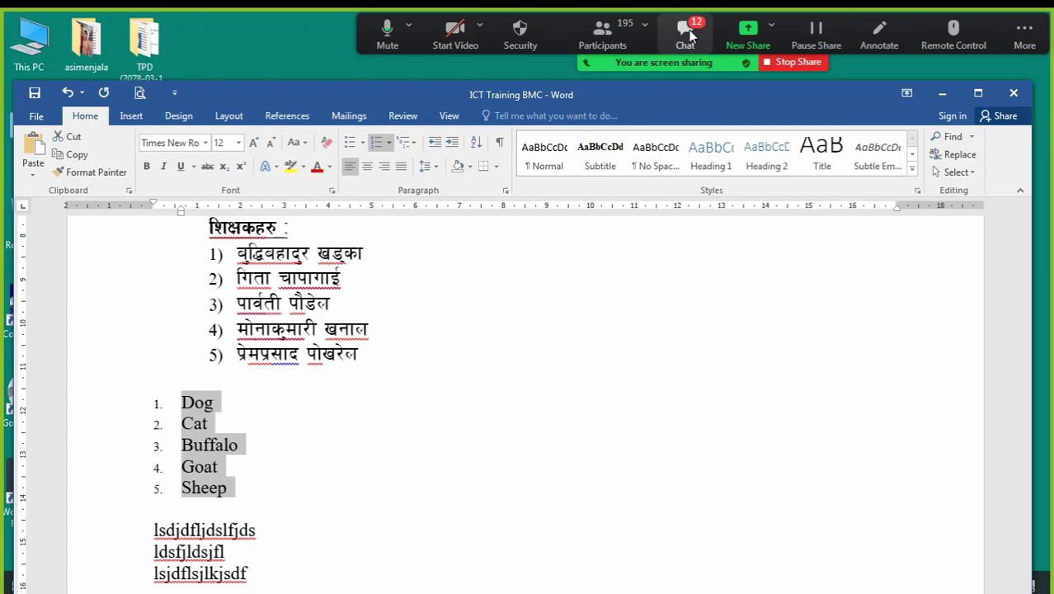
left_click(352, 400)
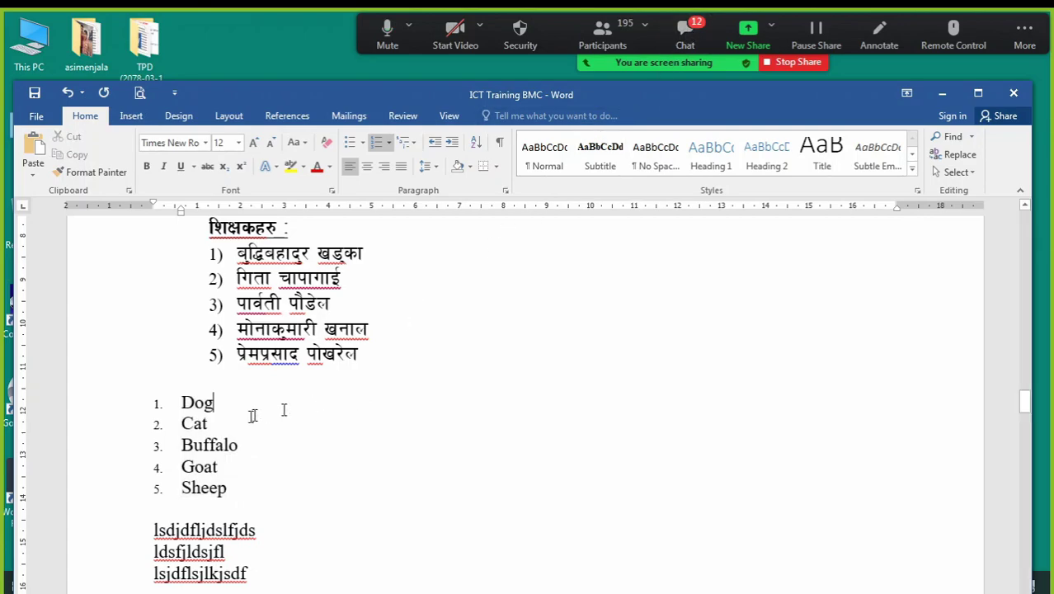
Replace the numbering of the five animal names from Dog to Sheep with the 1), 2), 3) format
left_click_drag(169, 404, 238, 452)
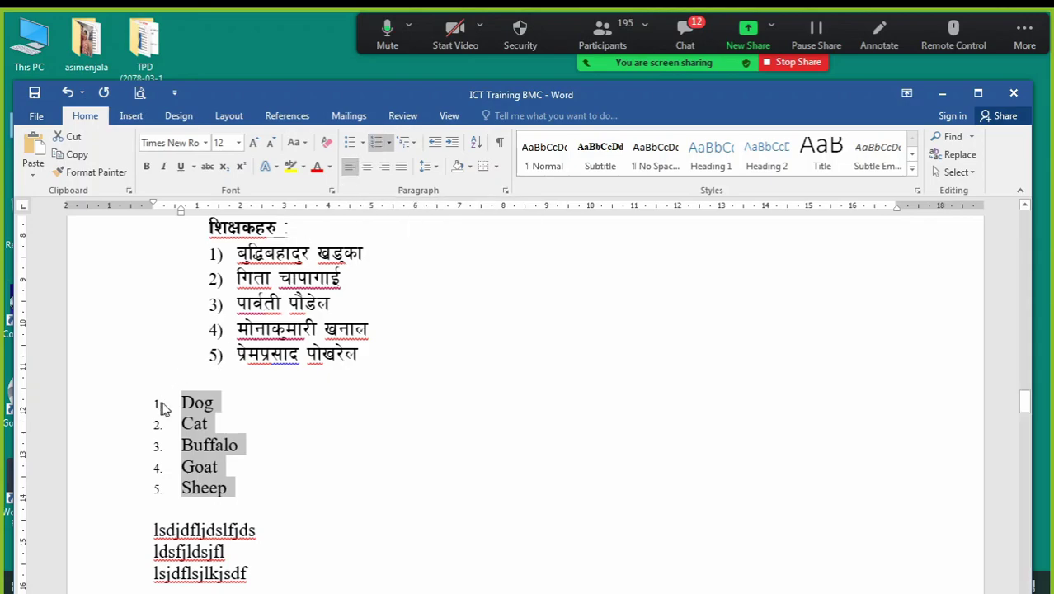
left_click(377, 143)
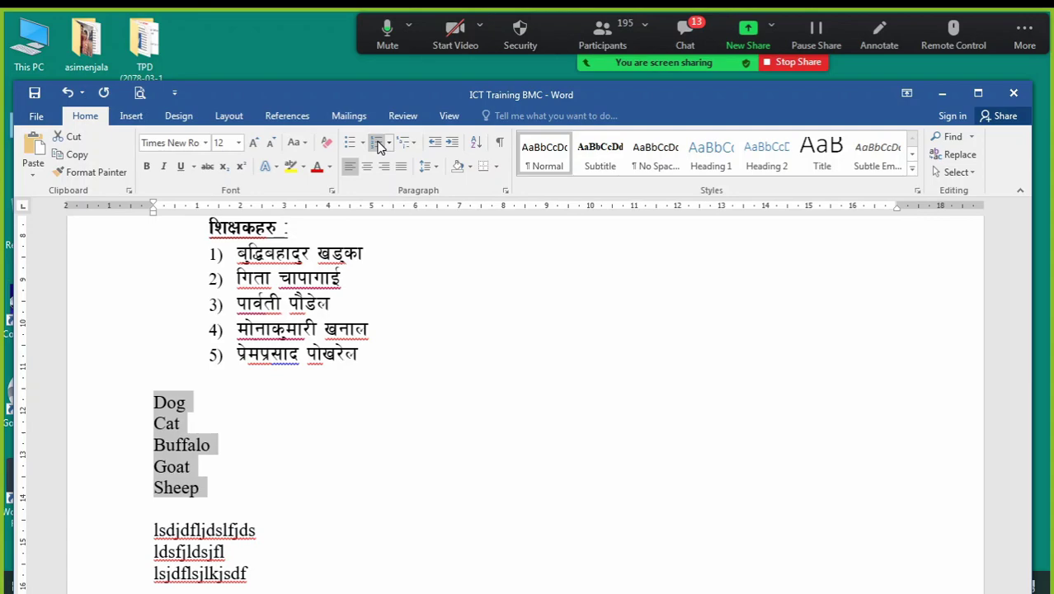
left_click(391, 146)
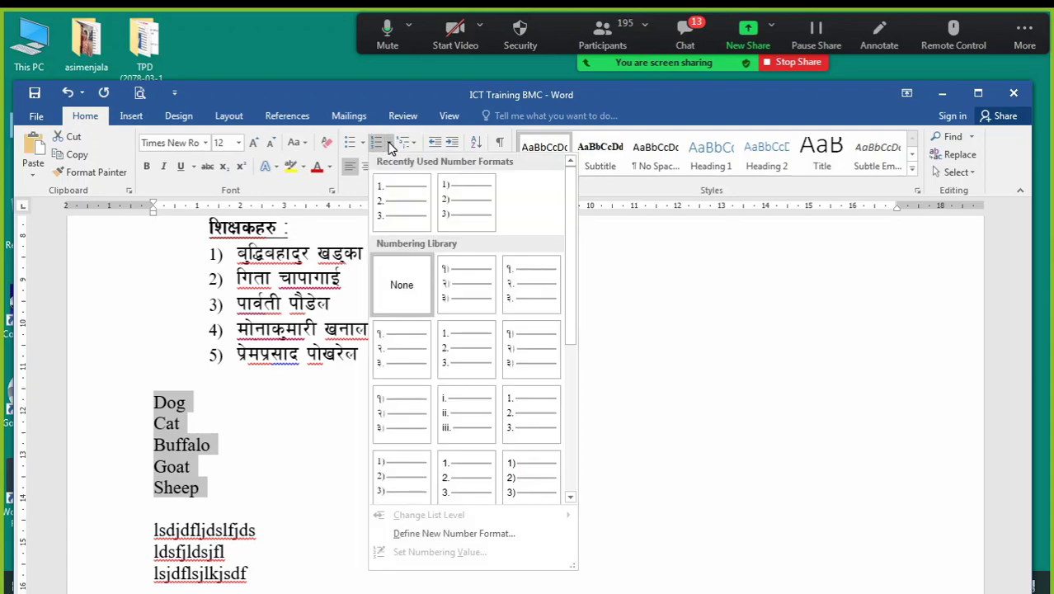
left_click(466, 201)
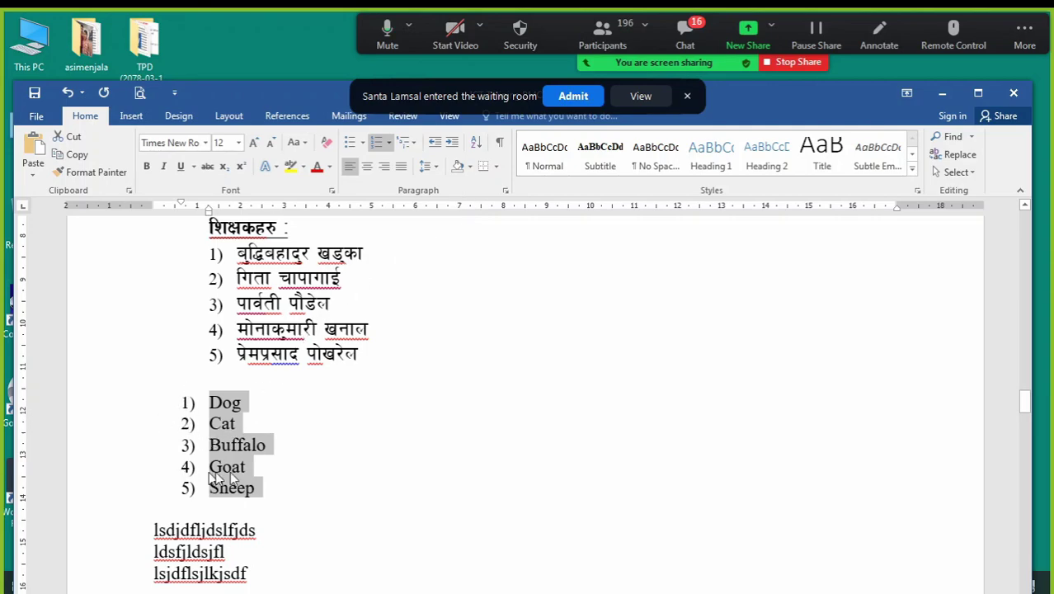
scroll(179, 377, "up", 3)
scroll(180, 378, "down", 3)
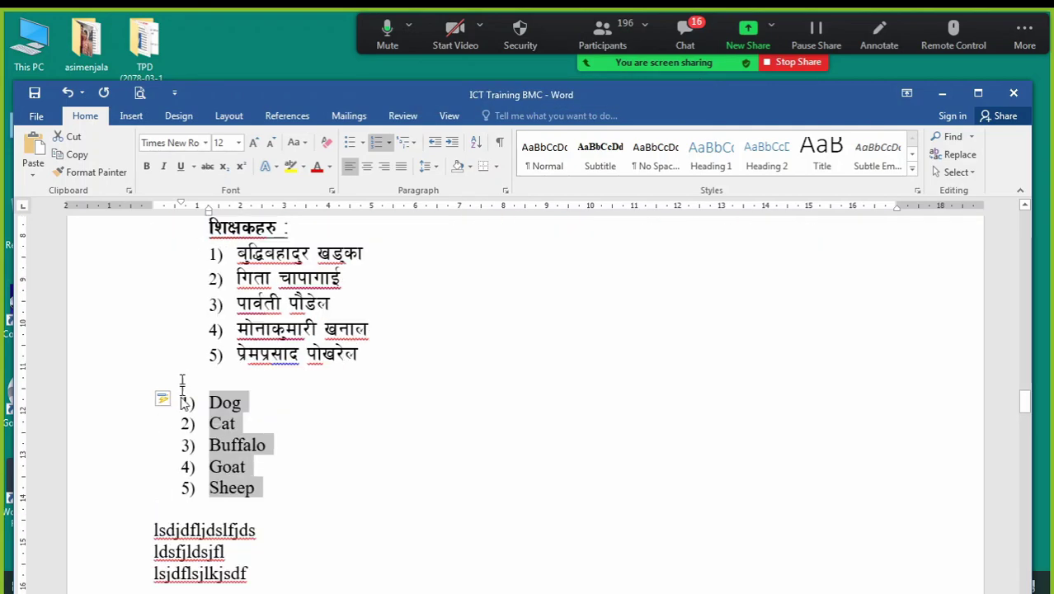
Increase the animal list's indent by two levels and decrease it until the numbers align with the body text's left margin
left_click(453, 144)
left_click(453, 143)
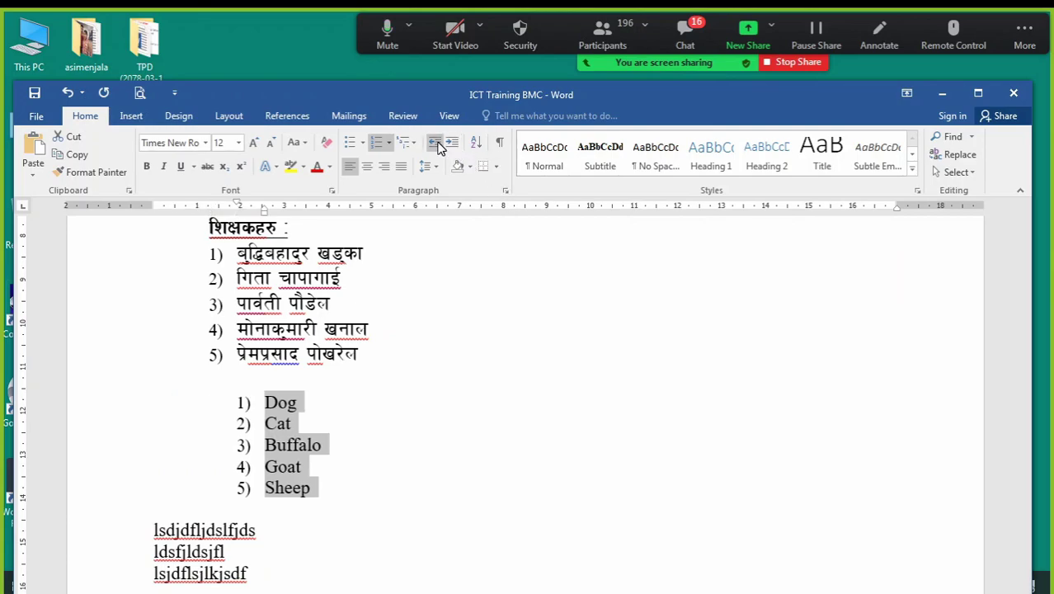
left_click(436, 143)
left_click(435, 143)
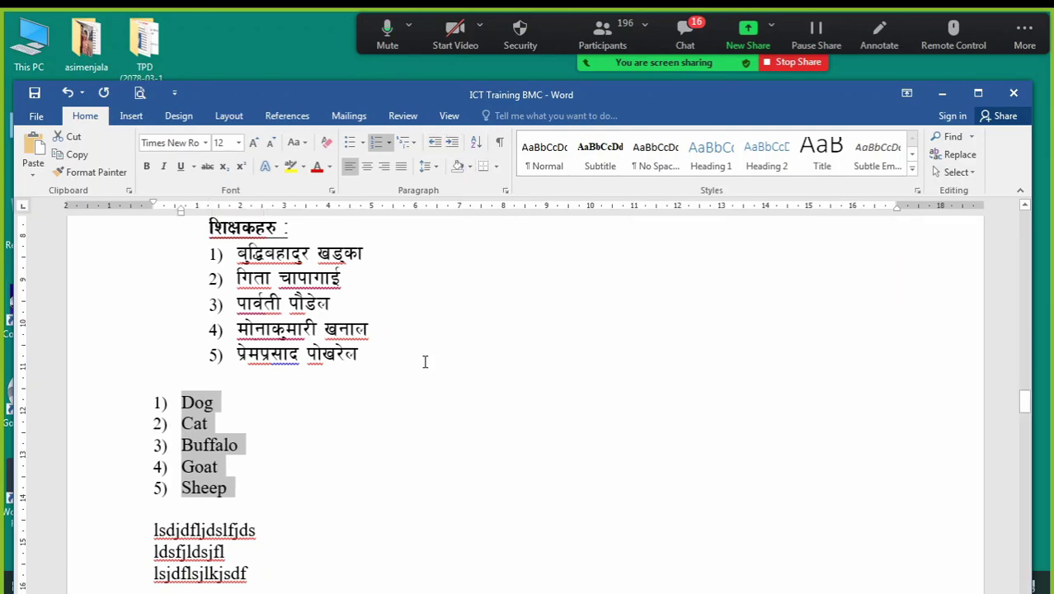
Switch to the Zoom chat to check the participants' messages, and minimize the chat window
left_click(681, 37)
left_click(676, 40)
left_click(686, 37)
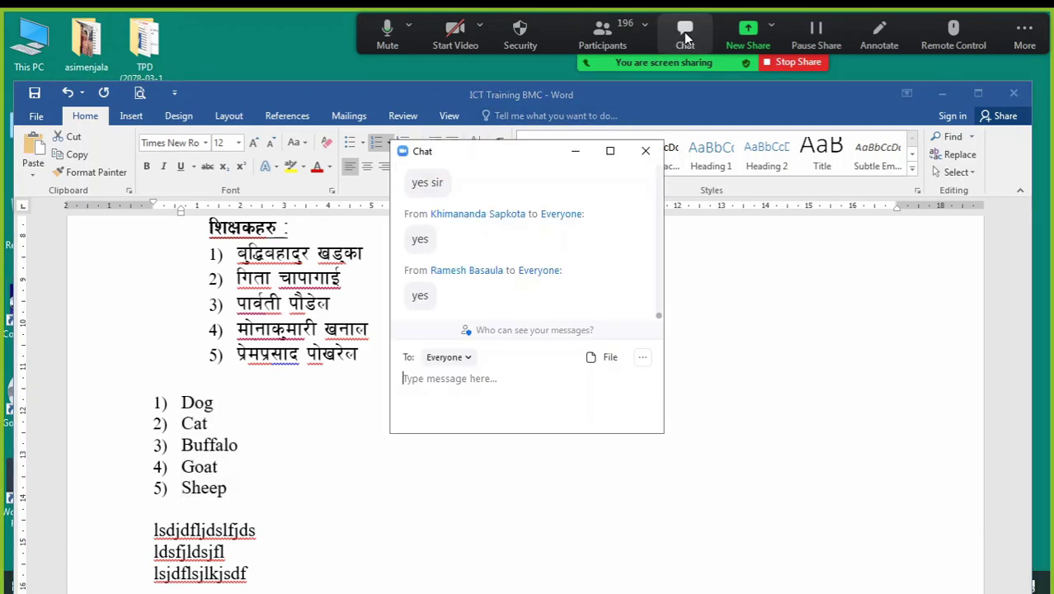
left_click(579, 151)
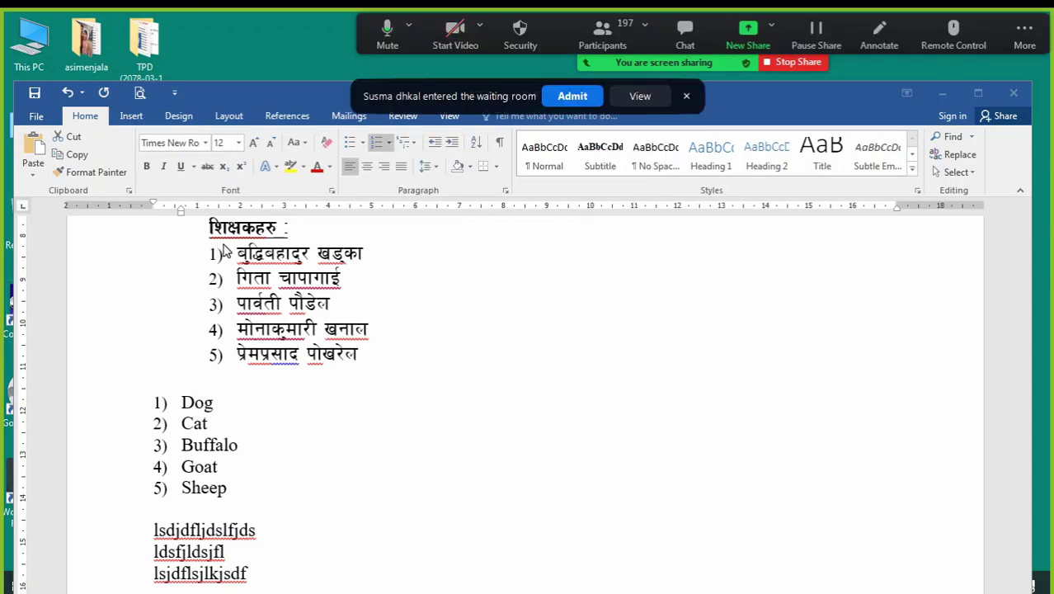
Remove the numbering from the five teacher names and preview the available number formats without applying one
scroll(216, 264, "up", 1)
left_click_drag(237, 307, 440, 406)
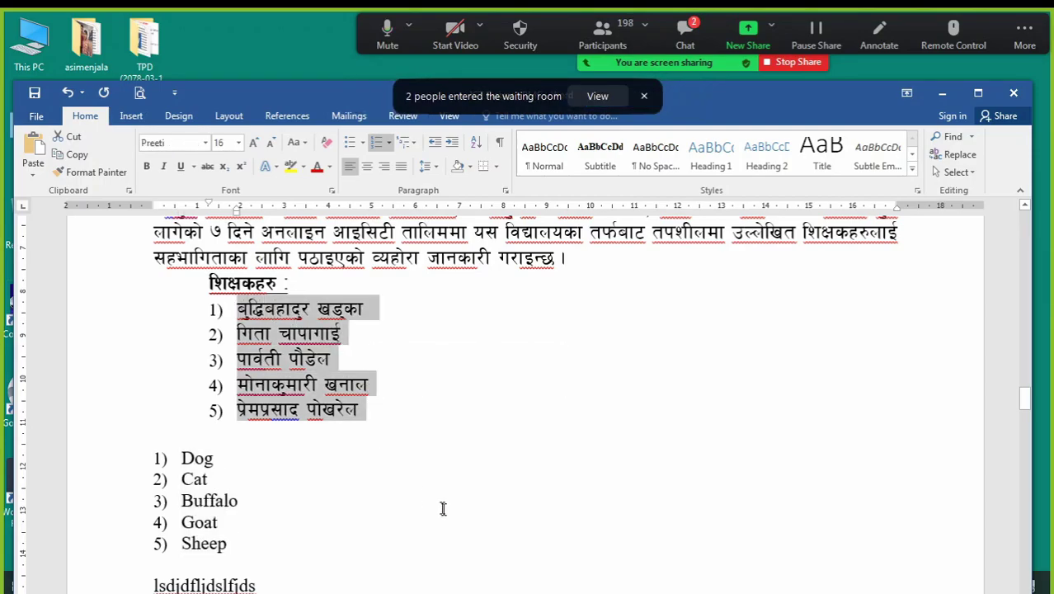
left_click(378, 143)
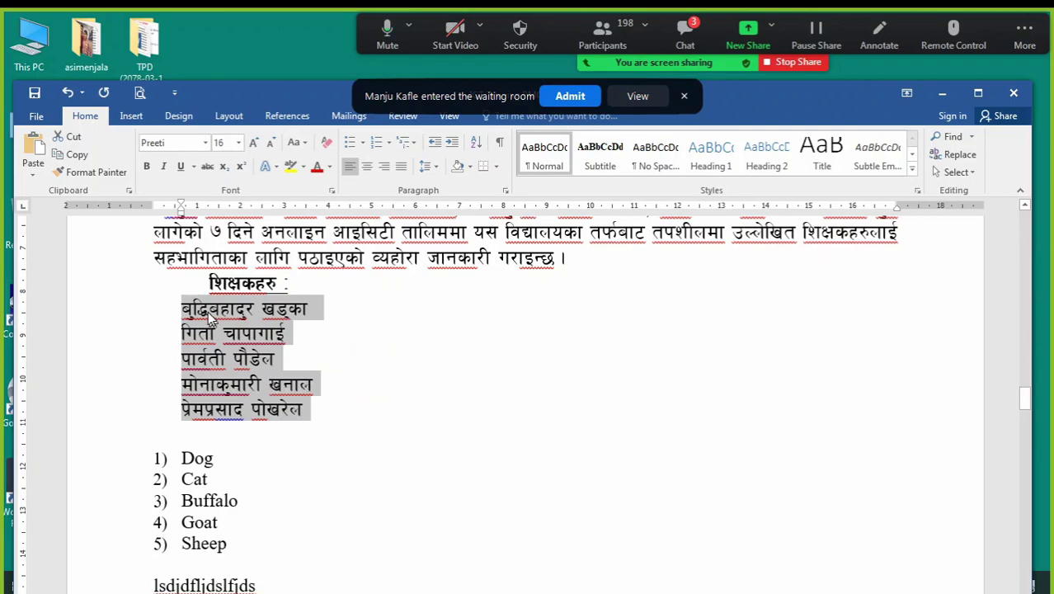
left_click(389, 142)
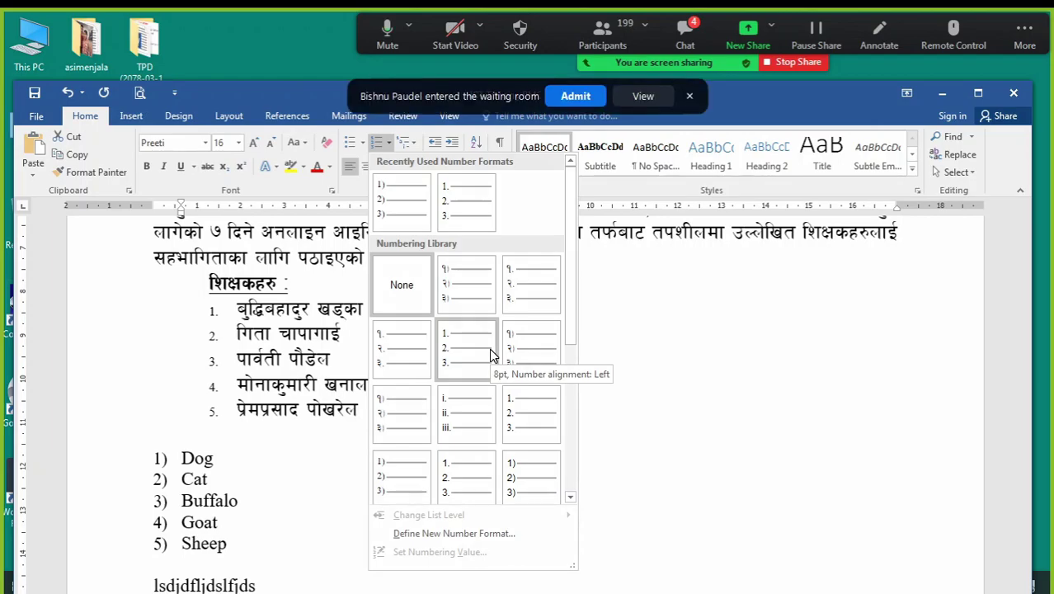
left_click(288, 452)
Open the new number format definition for the five teacher names and look through the available number styles
left_click_drag(134, 310, 134, 412)
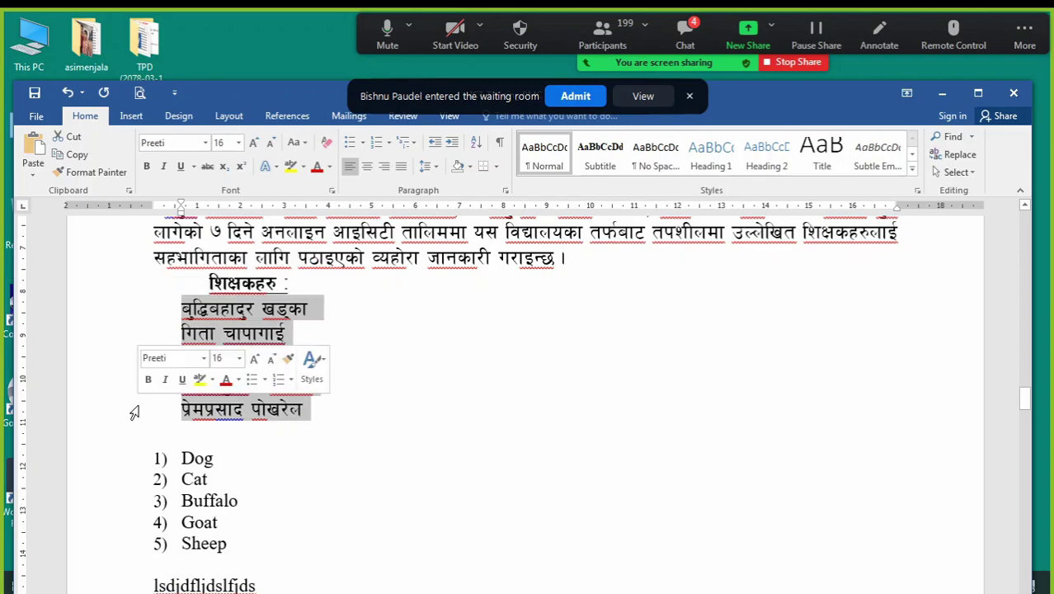
left_click(390, 146)
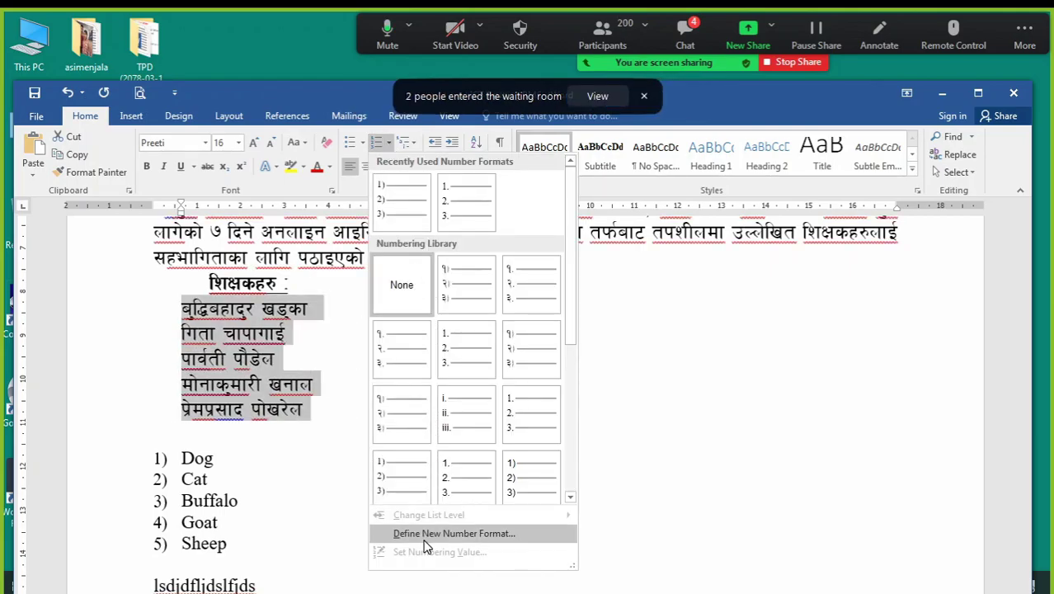
left_click(506, 537)
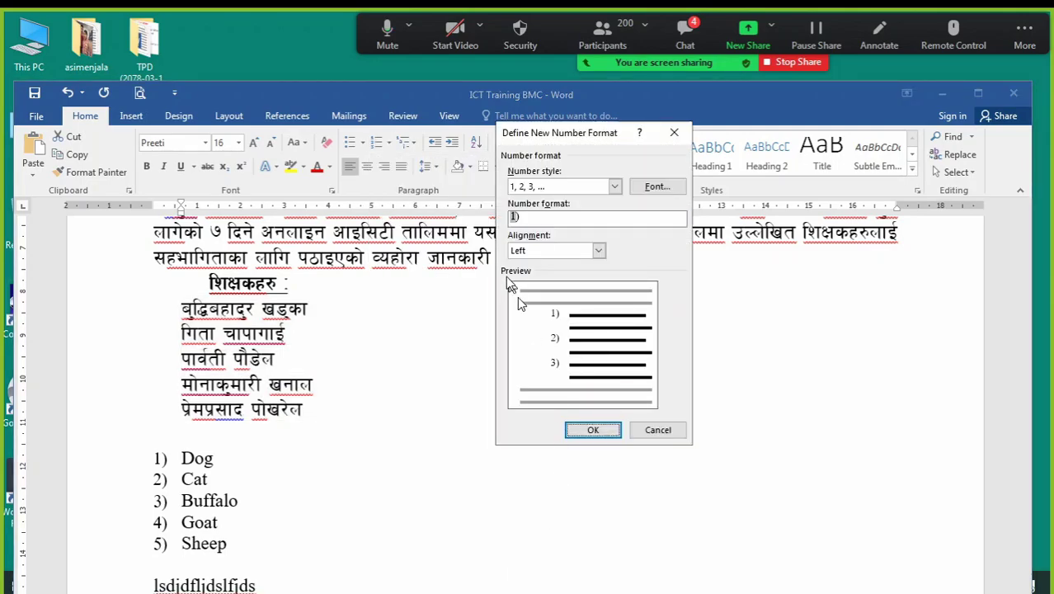
left_click_drag(570, 132, 545, 192)
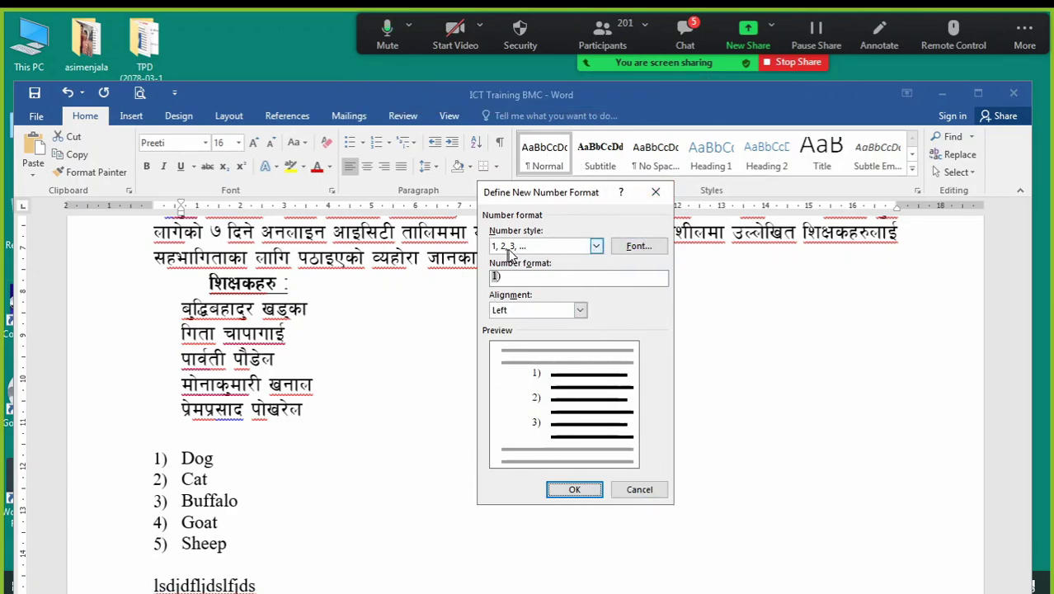
left_click(596, 247)
mouse_move(595, 282)
left_mouse_down()
mouse_move(595, 318)
mouse_move(596, 282)
left_mouse_up()
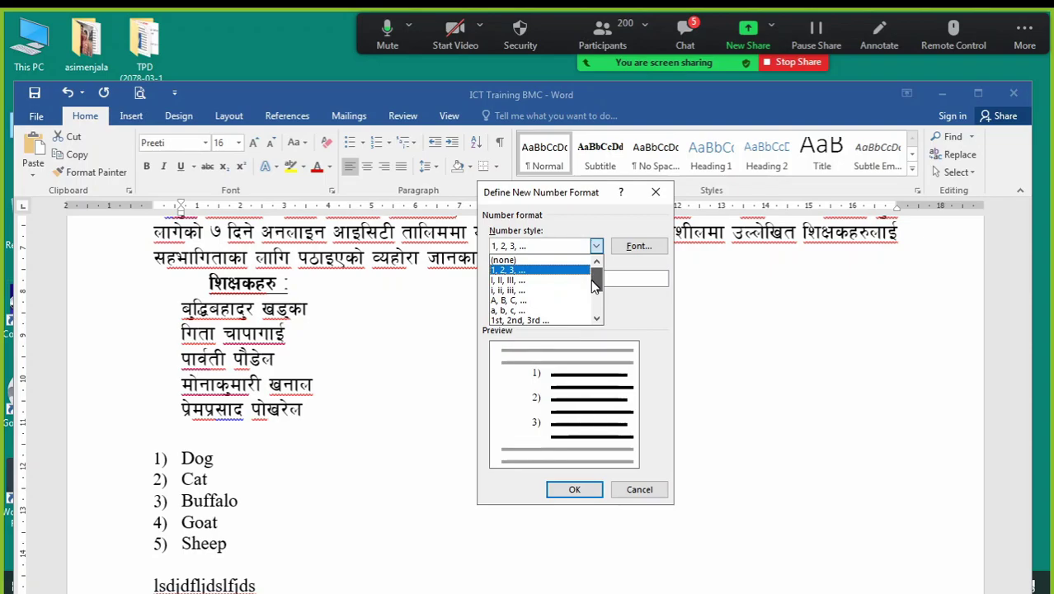
mouse_move(596, 285)
left_mouse_down()
mouse_move(596, 311)
mouse_move(599, 264)
left_mouse_up()
left_click(598, 247)
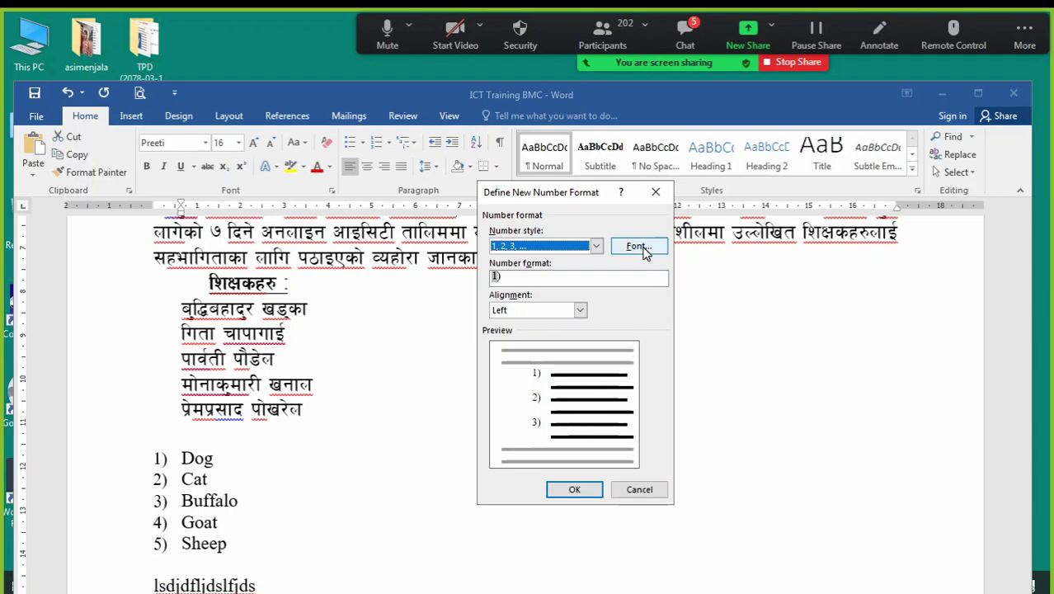
Examine the basic and advanced font settings for the list numbers and browse the available Latin text fonts
left_click(641, 248)
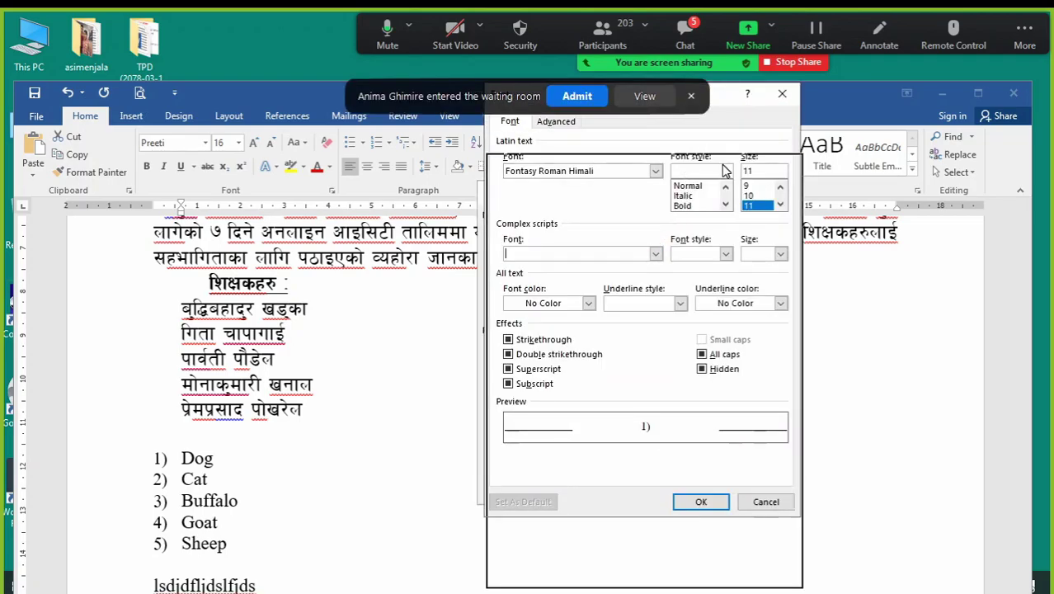
left_click_drag(724, 99, 726, 170)
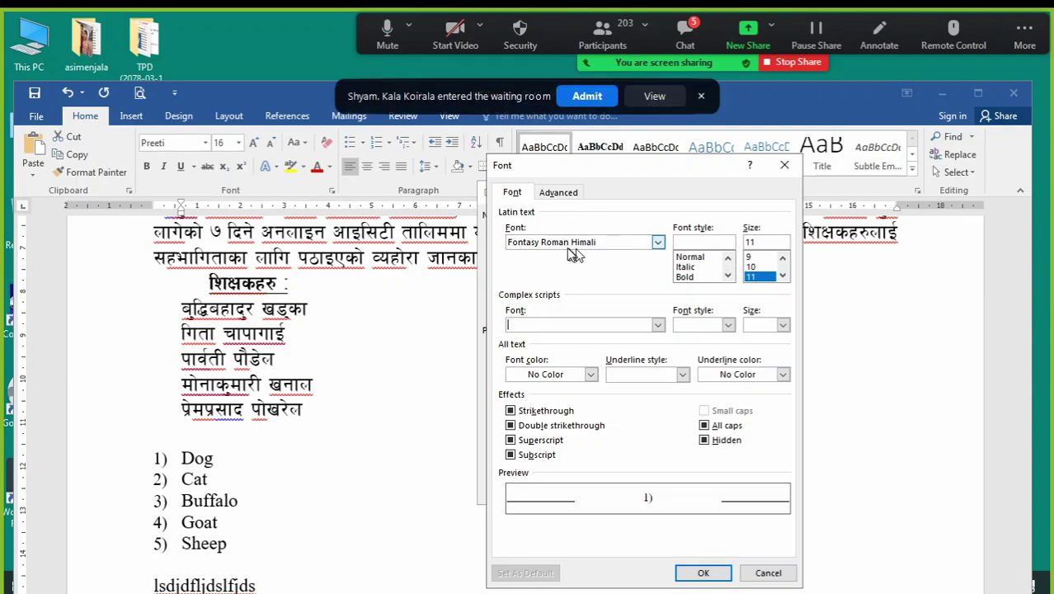
left_click(558, 198)
left_click(520, 196)
left_click(558, 198)
left_click(518, 195)
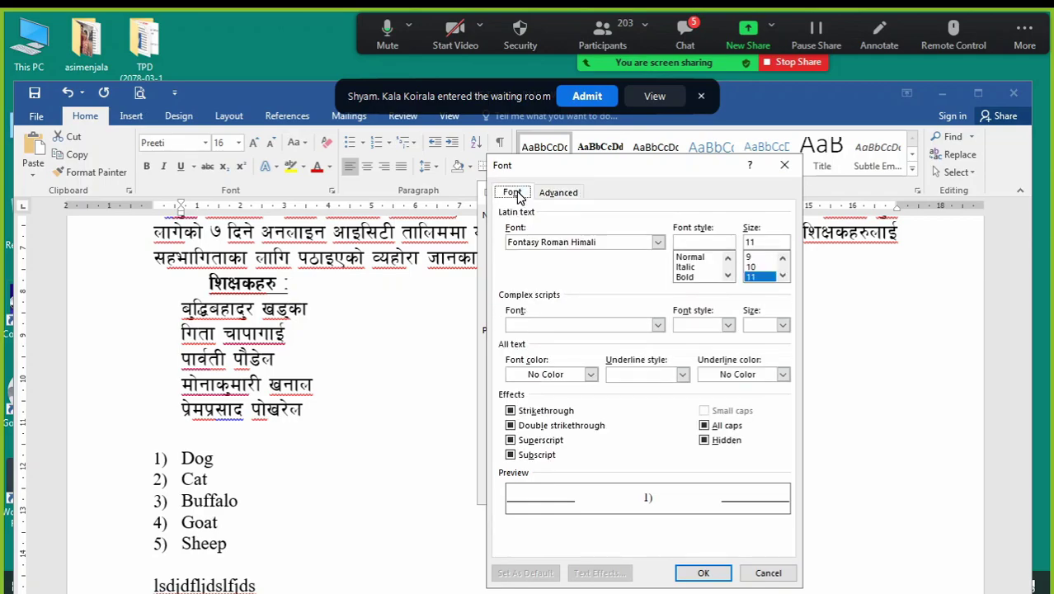
left_click(567, 198)
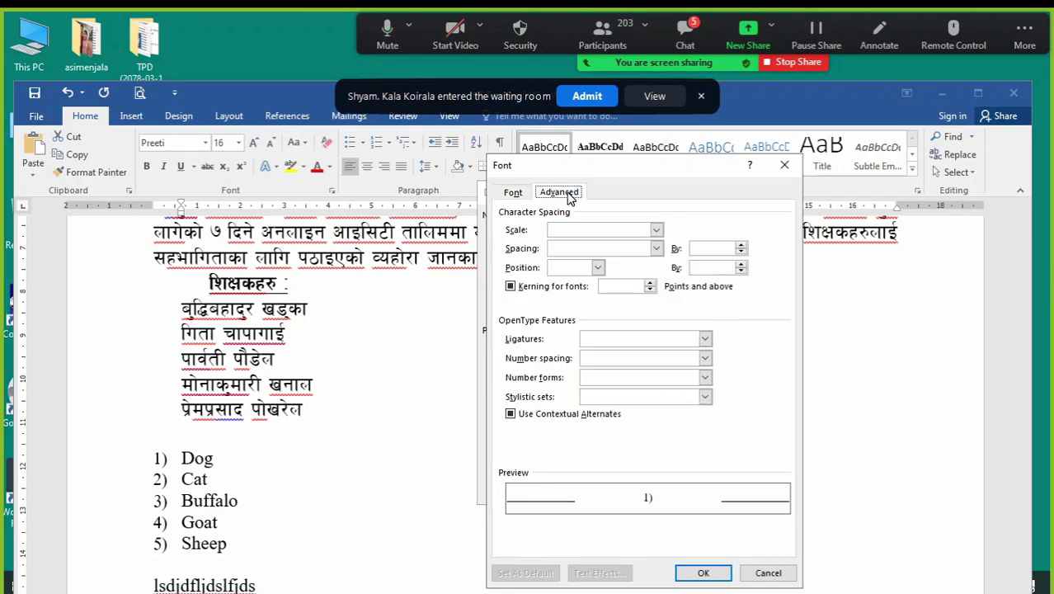
left_click(514, 192)
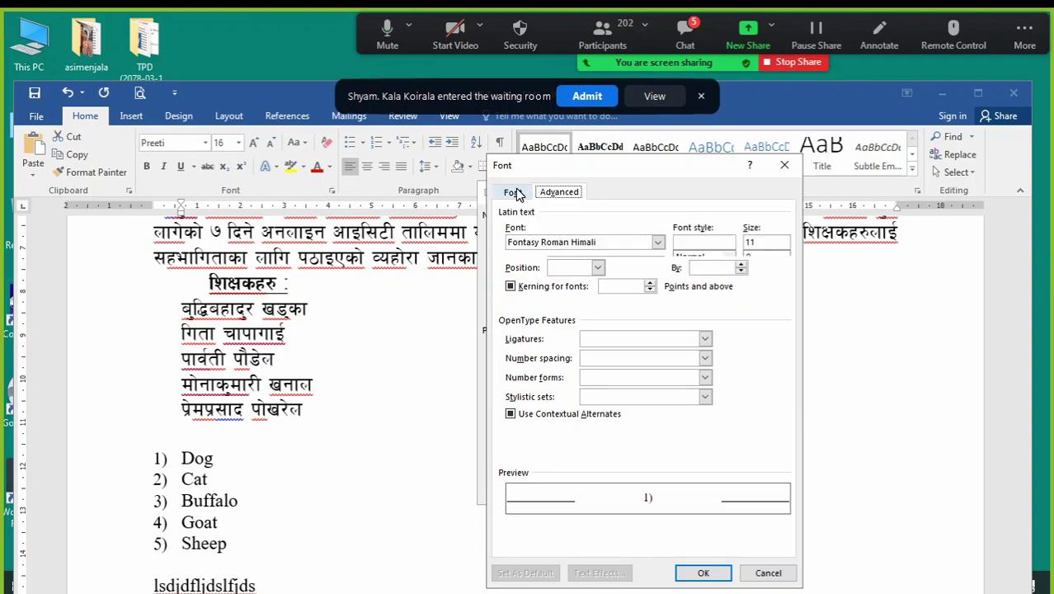
left_click(567, 196)
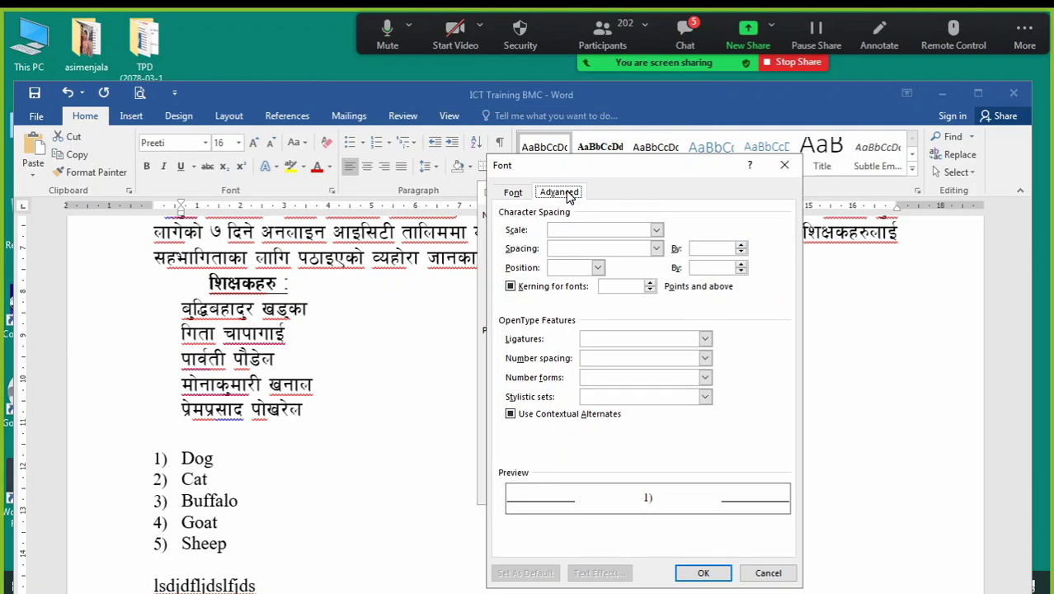
left_click(500, 196)
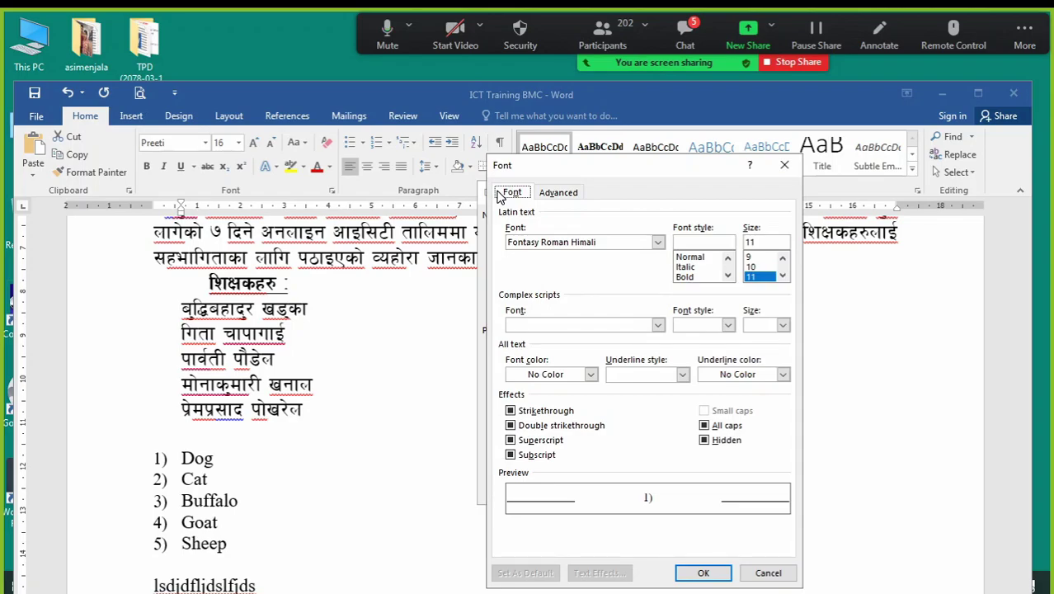
left_click(563, 193)
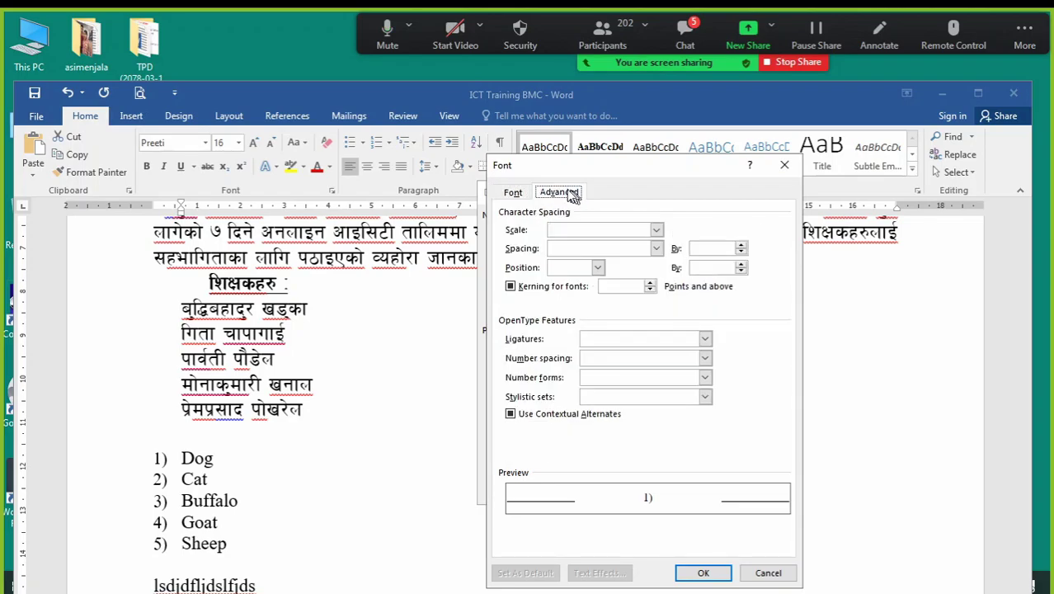
left_click(514, 193)
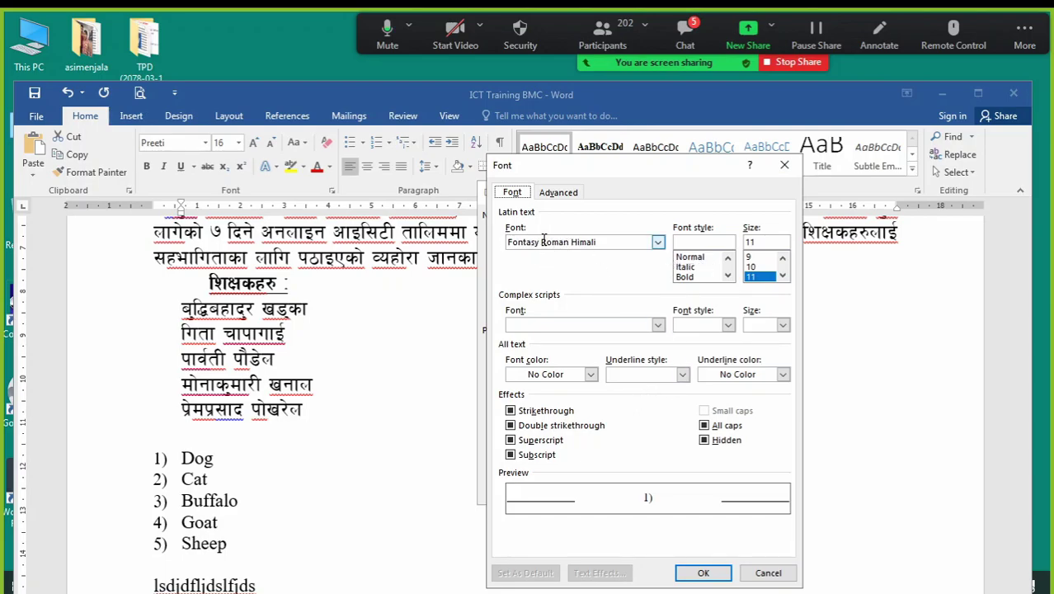
left_click(659, 244)
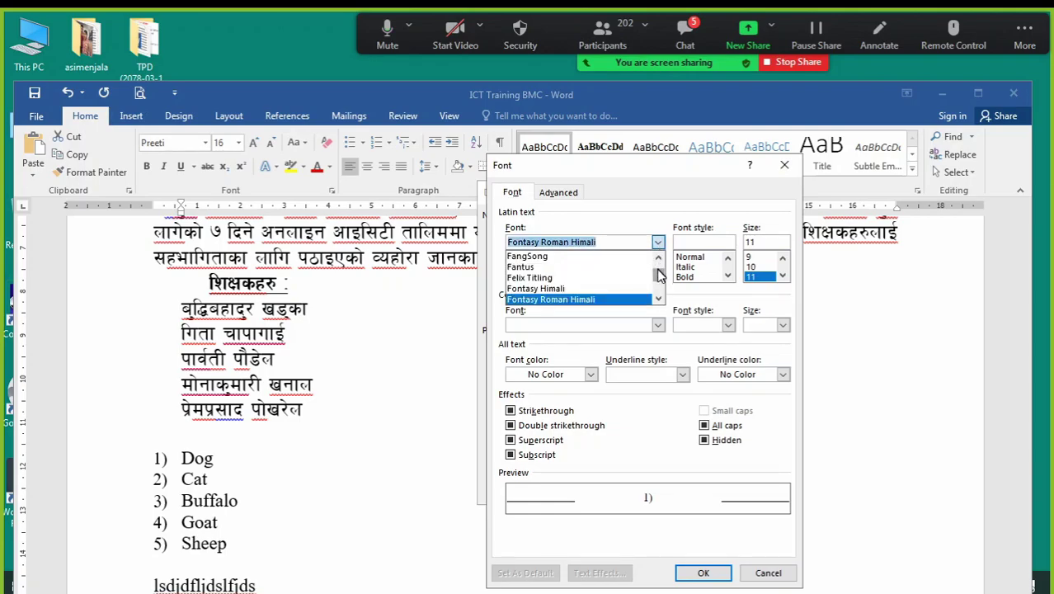
mouse_move(659, 286)
left_mouse_down()
mouse_move(657, 275)
mouse_move(658, 295)
mouse_move(658, 276)
left_mouse_up()
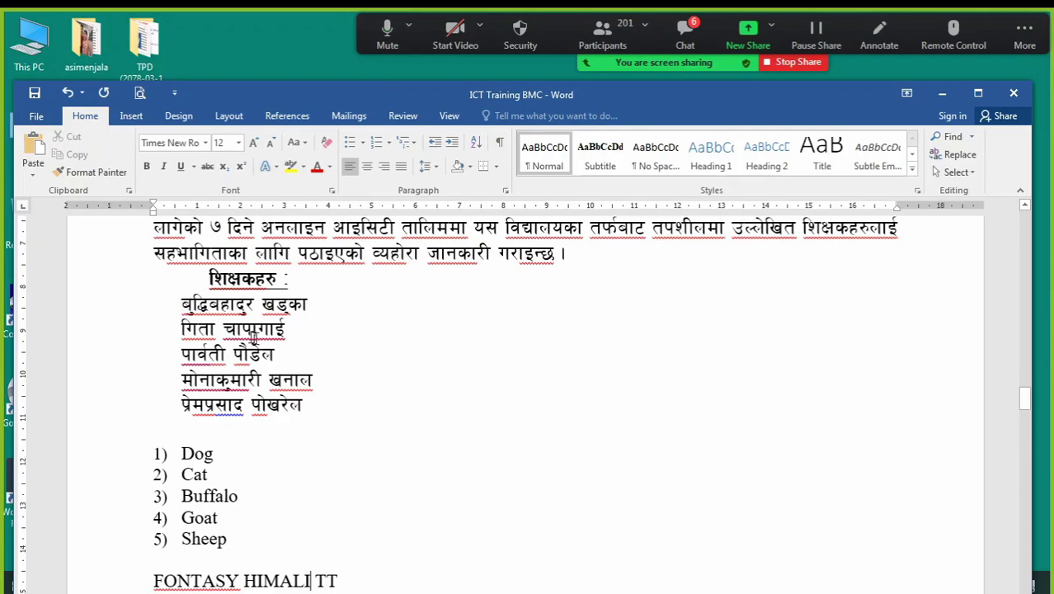
Start a new number format for the five teacher names and set its Latin text font to FONTASY_ HIMALI_ TT
left_click_drag(180, 304, 396, 417)
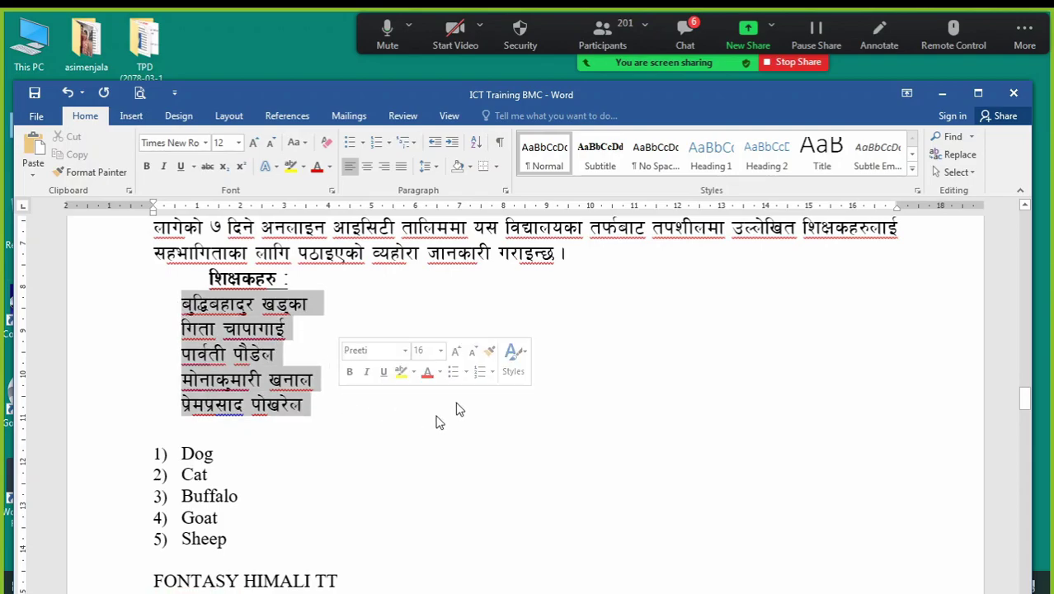
left_click(390, 144)
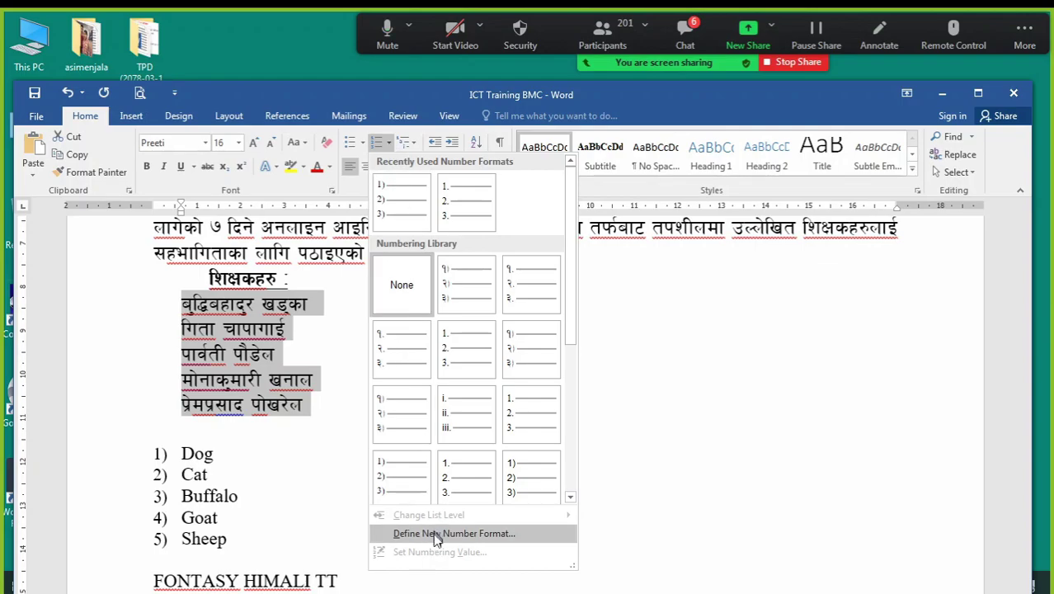
left_click(436, 534)
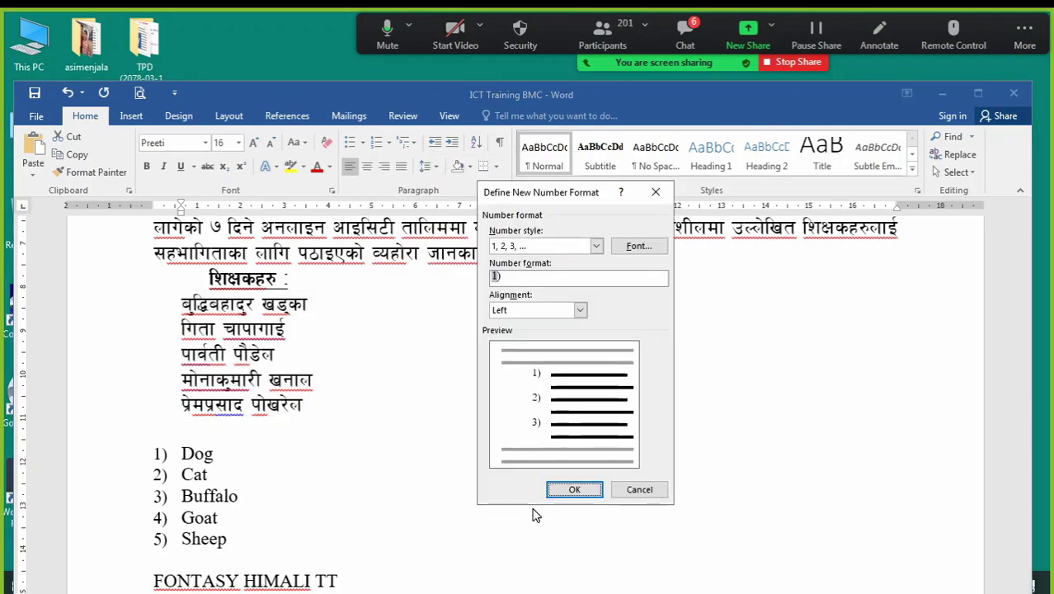
left_click(632, 247)
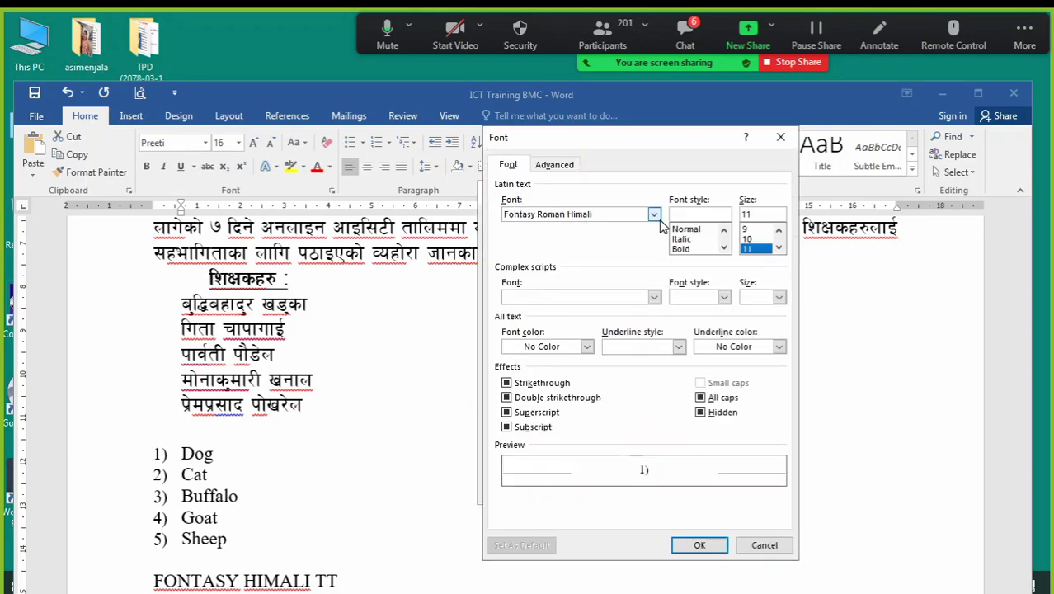
left_click(654, 214)
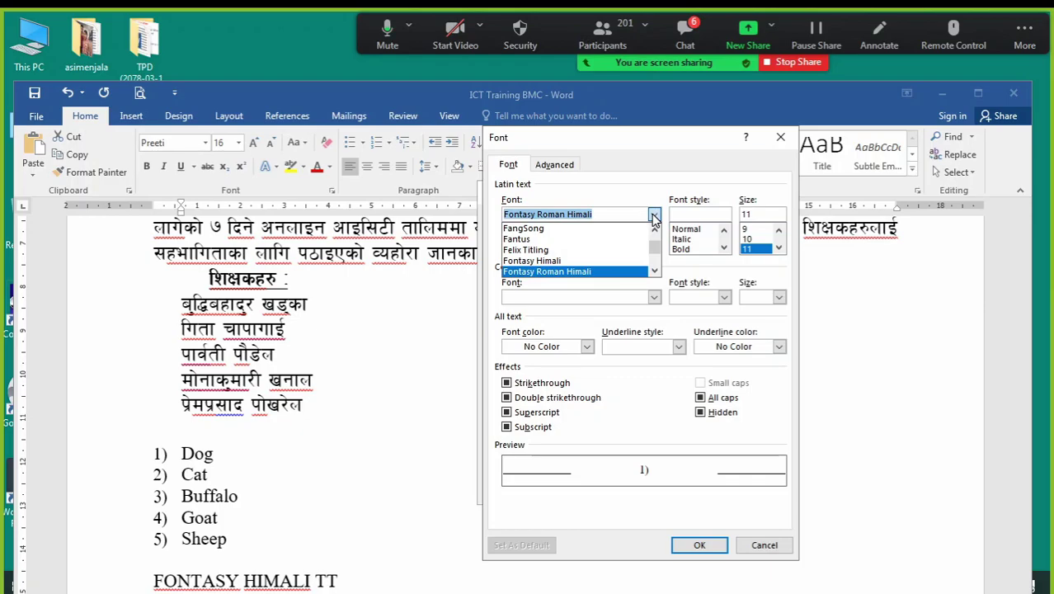
left_click(654, 272)
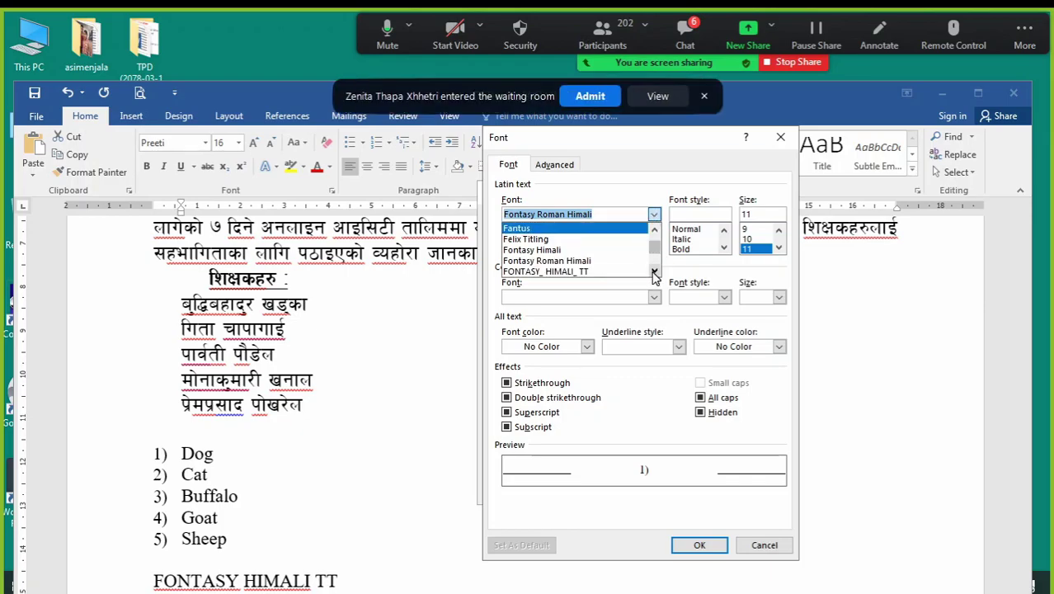
left_click(654, 272)
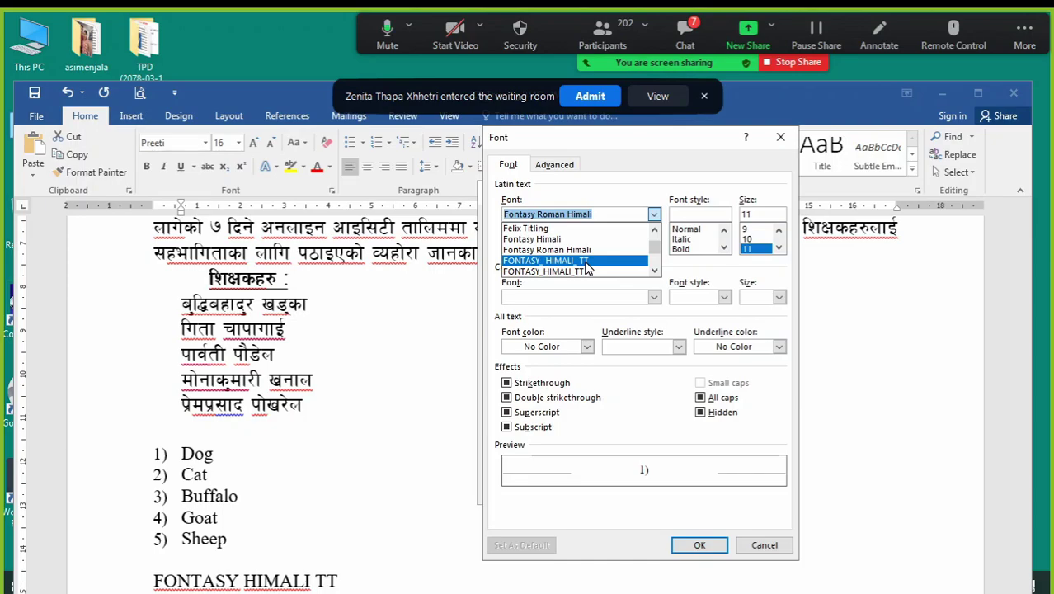
left_click(585, 262)
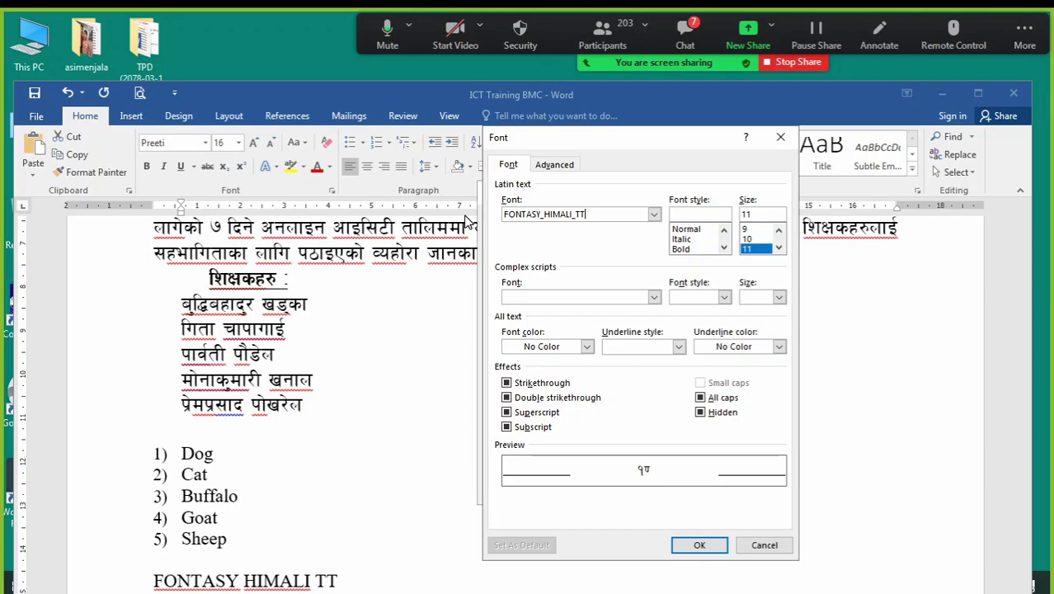
left_click(654, 215)
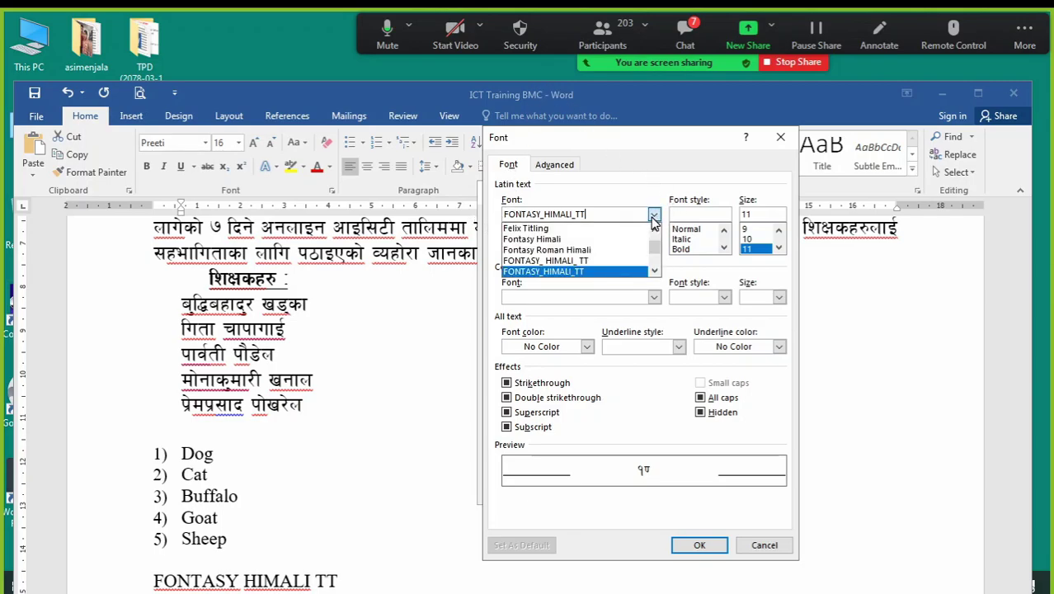
left_click(580, 261)
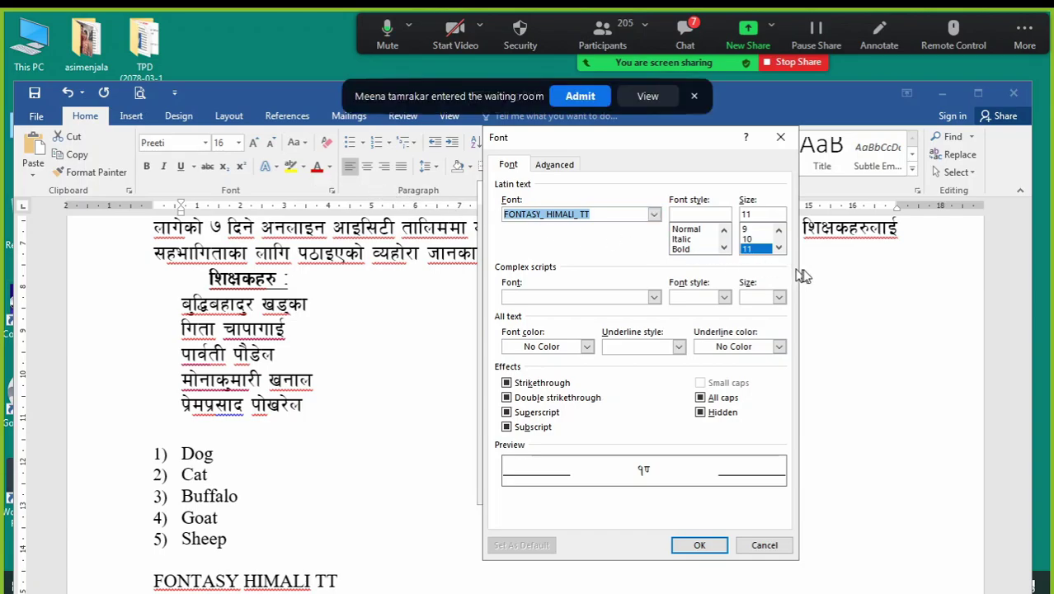
Set the list number font size to 12 and accept the font settings
left_click(778, 248)
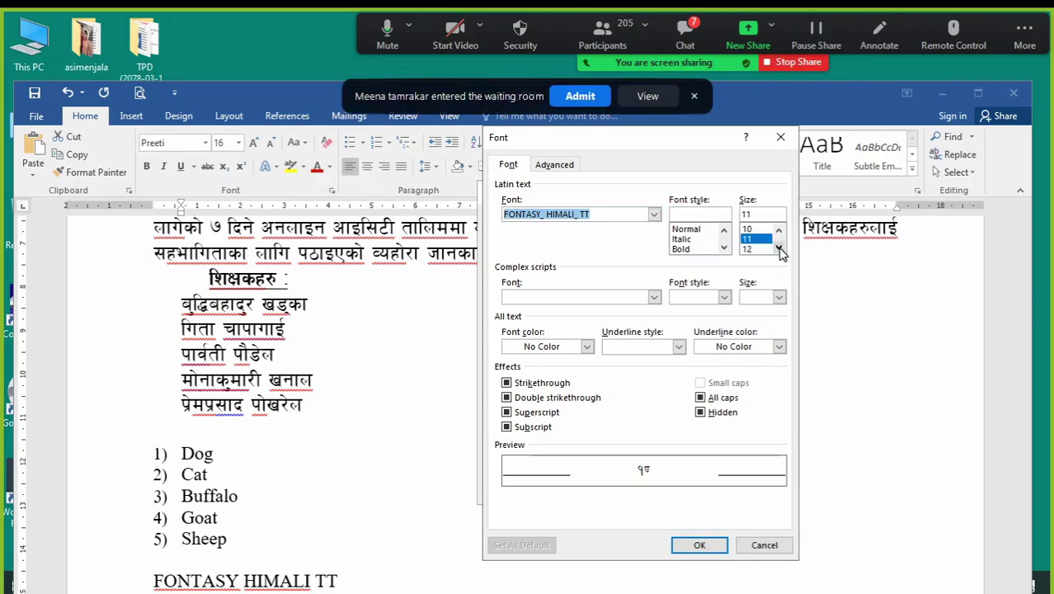
left_click(749, 250)
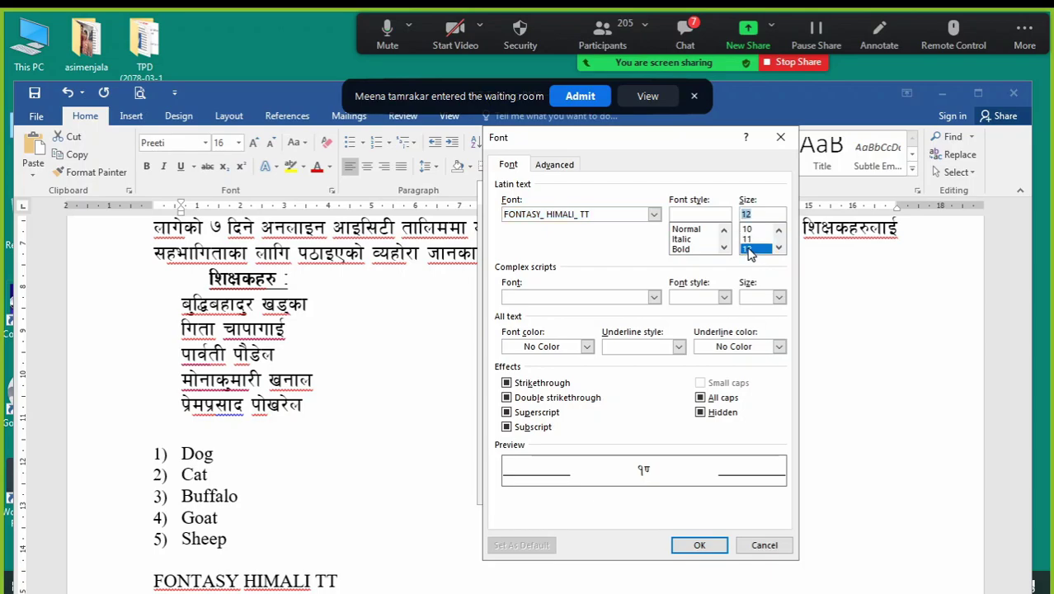
left_click(749, 239)
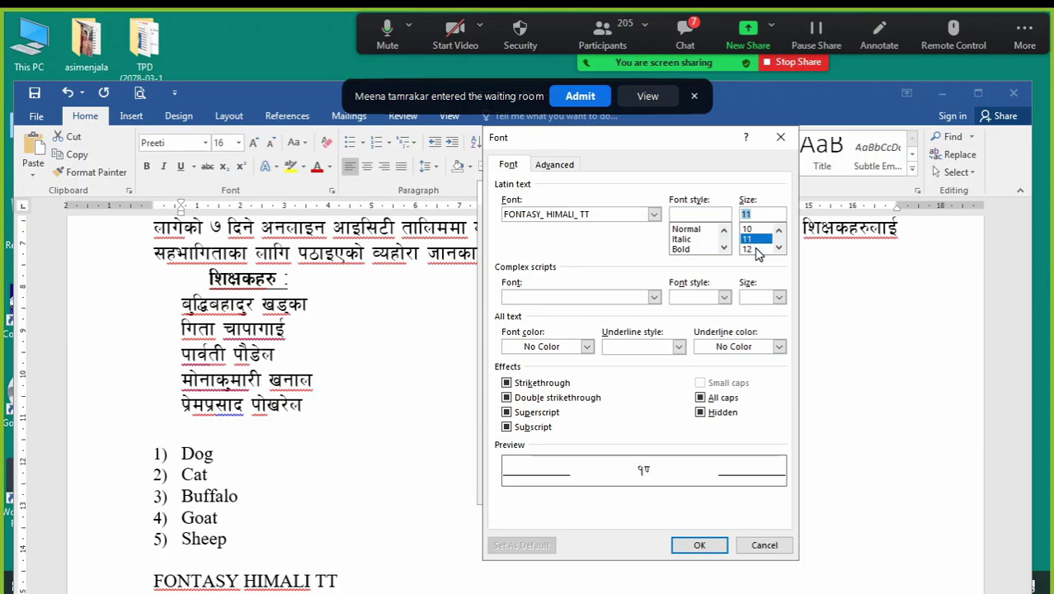
left_click(749, 251)
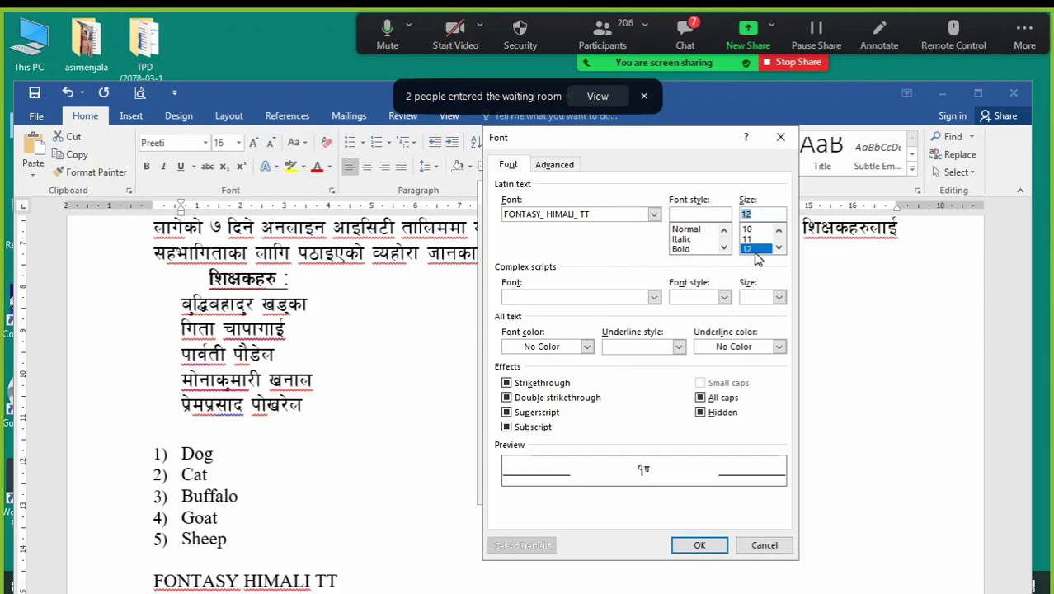
left_click(702, 549)
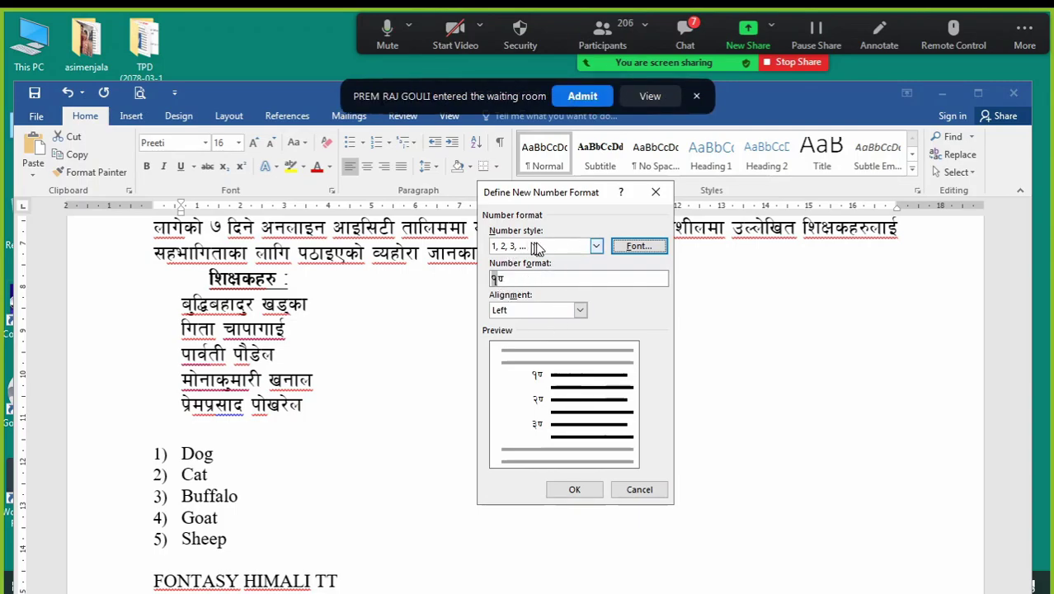
Replace the character after the number with a closing parenthesis and apply the new number format to the five teacher names
left_click(508, 278)
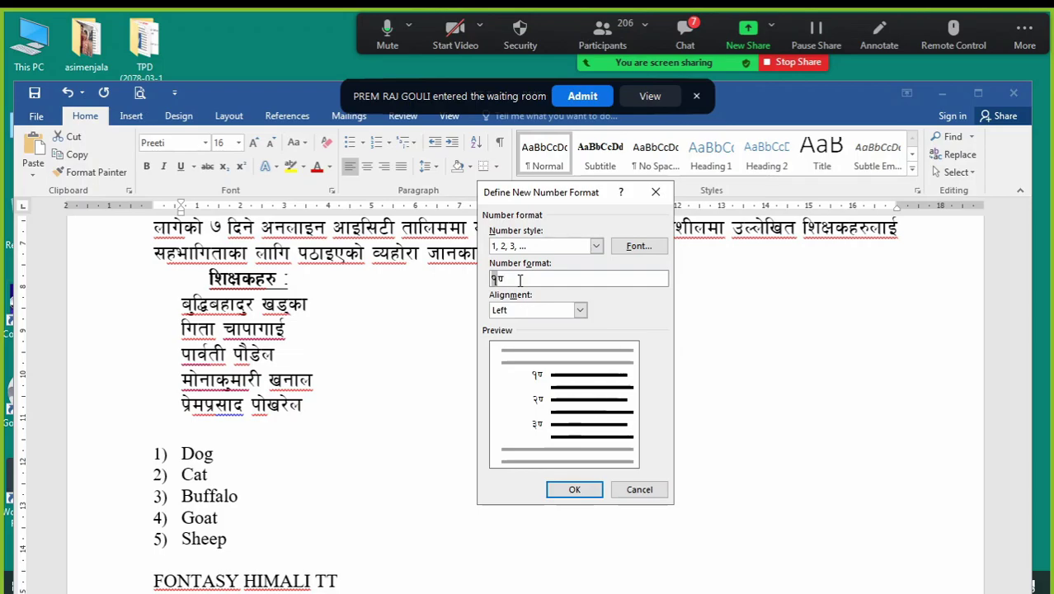
key("BackSpace")
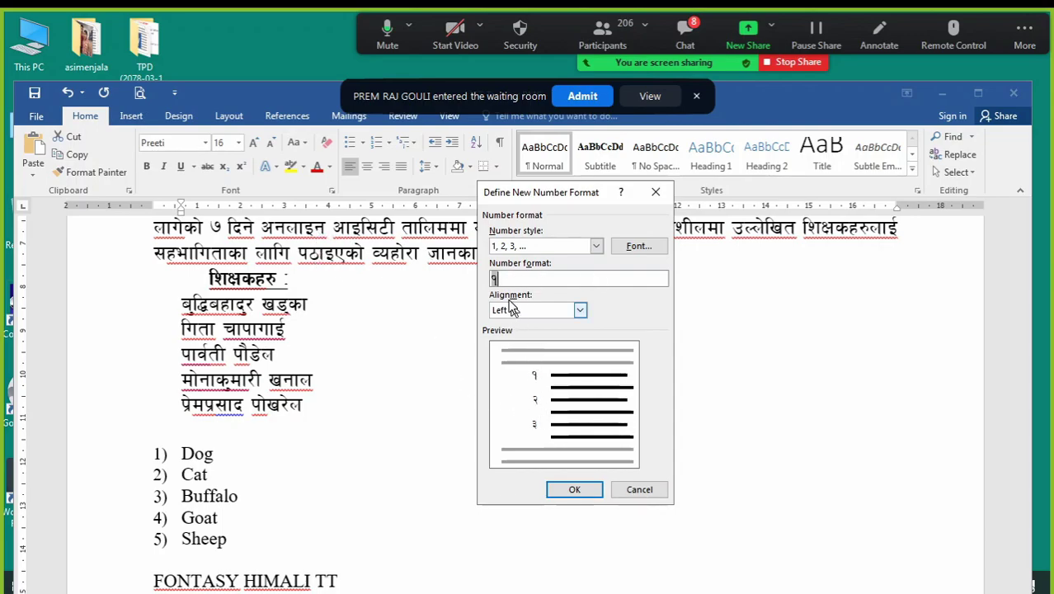
type("0")
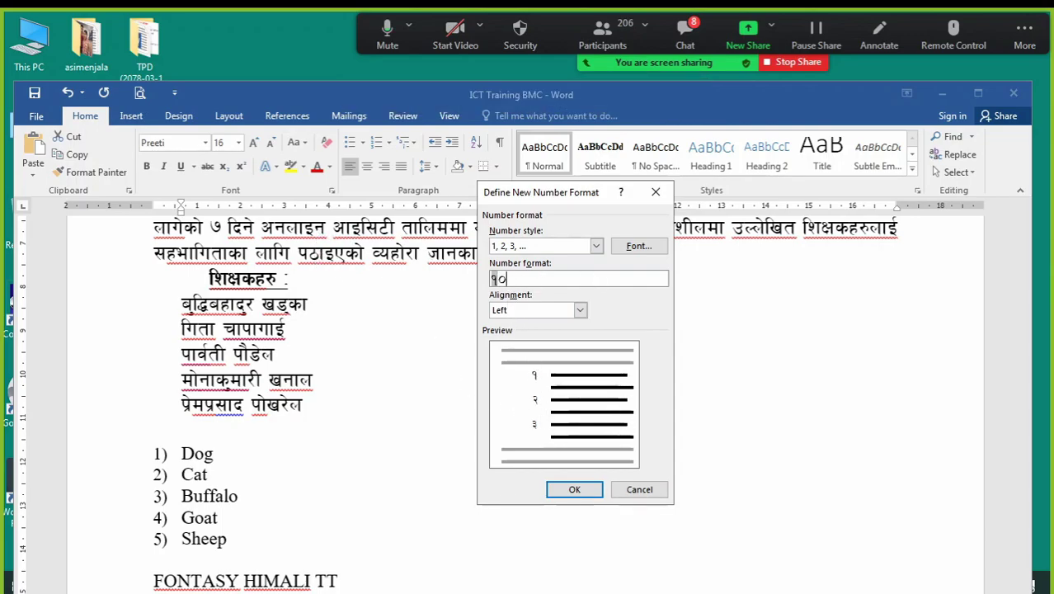
key("BackSpace")
type(")")
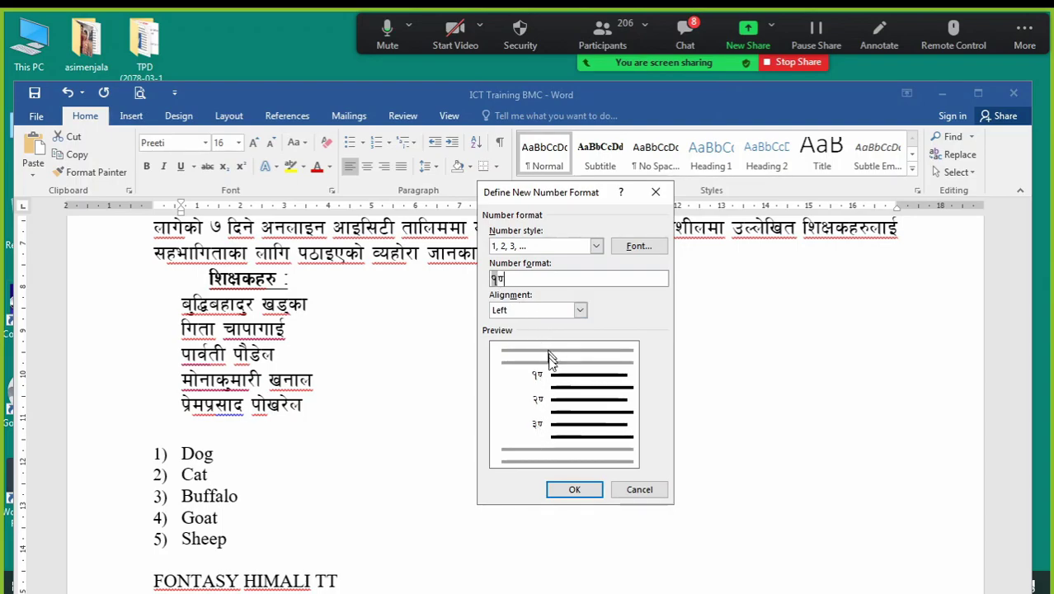
key("BackSpace")
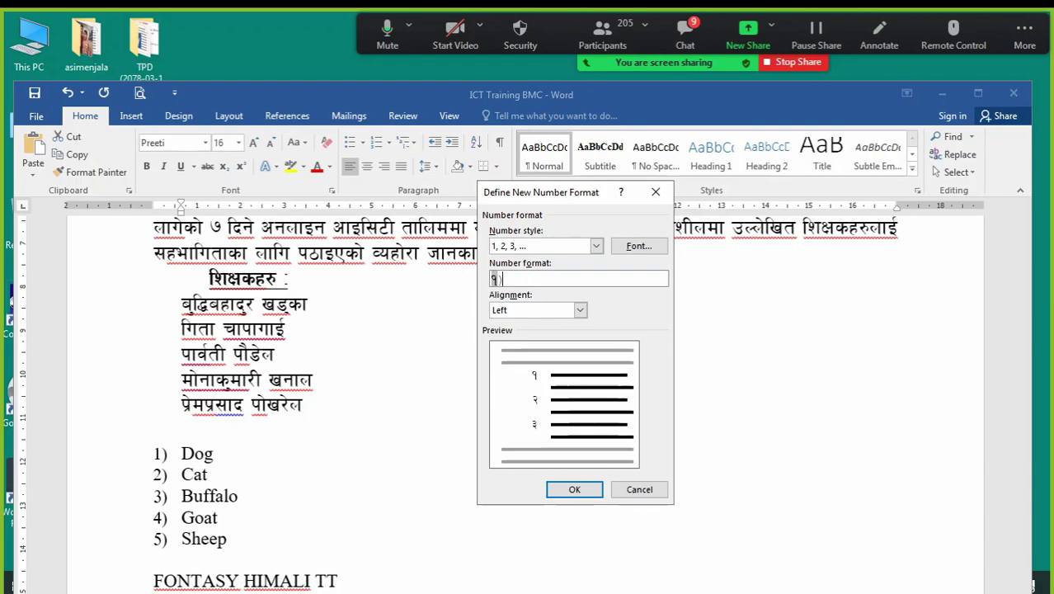
type(")")
left_click(569, 490)
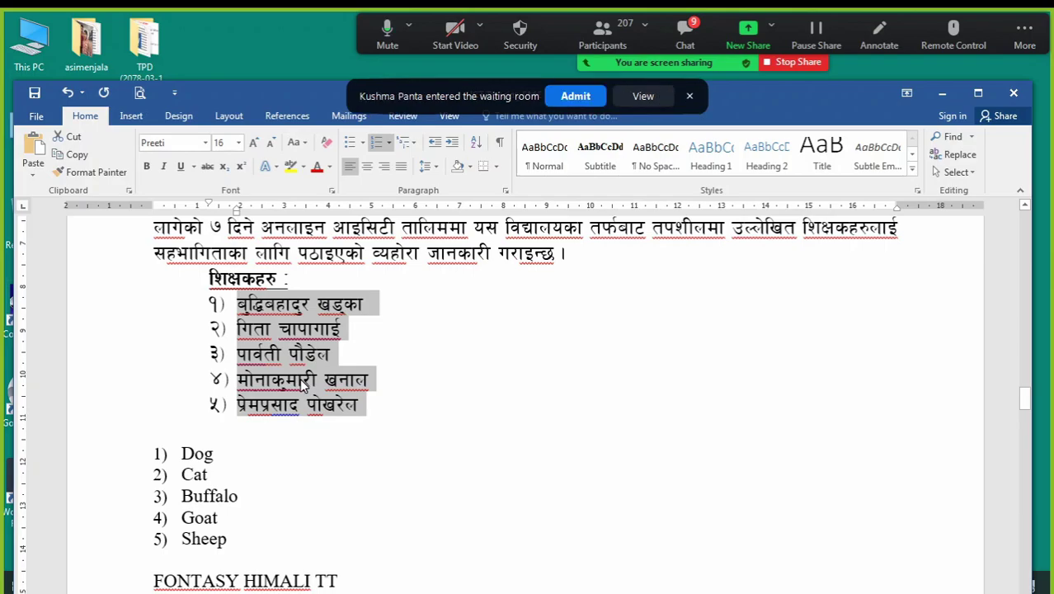
Increase the indent of the five numbered teacher names by seven levels
left_click(303, 386)
left_click_drag(237, 304, 382, 401)
key("Tab")
key("Tab")
key("Tab")
key("Tab")
key("Tab")
key("Tab")
key("Tab")
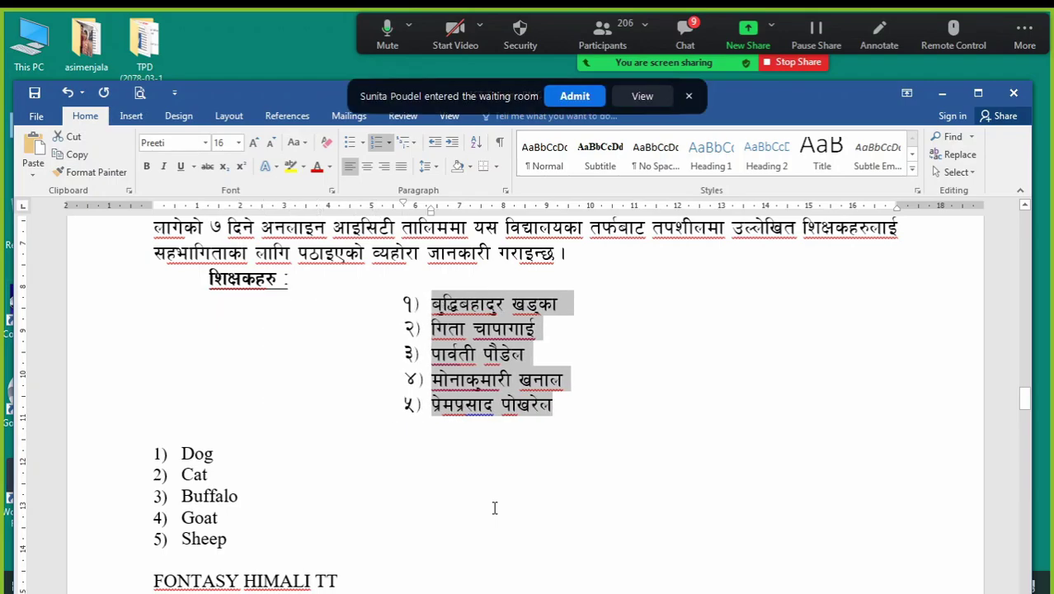
Decrease the indent of the five numbered teacher names by seven levels
key("shift+Tab")
key("shift+Tab")
key("shift+Tab")
key("shift+Tab")
key("shift+Tab")
key("shift+Tab")
key("shift+Tab")
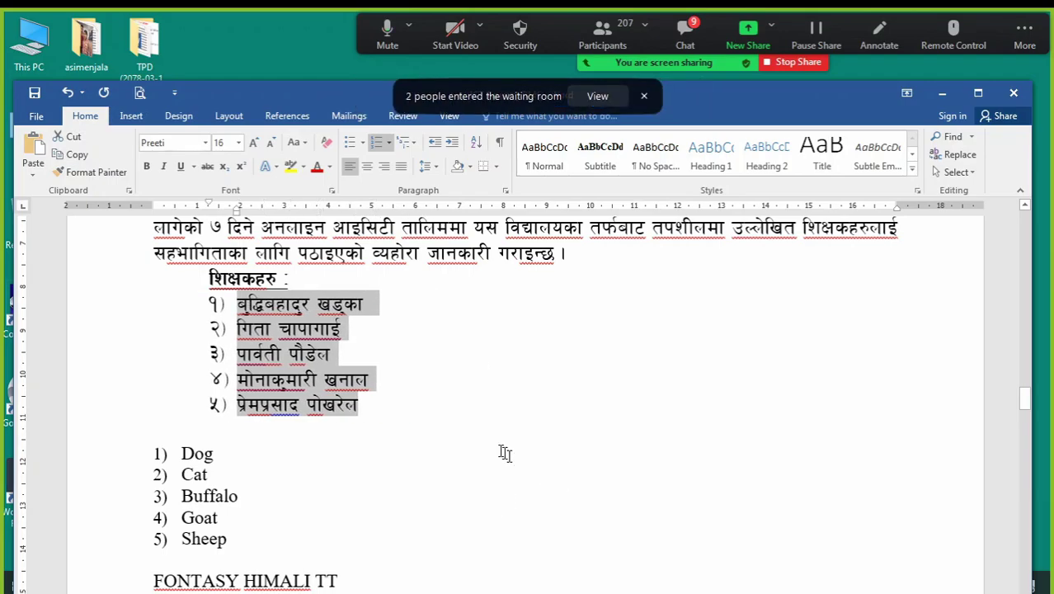
left_click(474, 386)
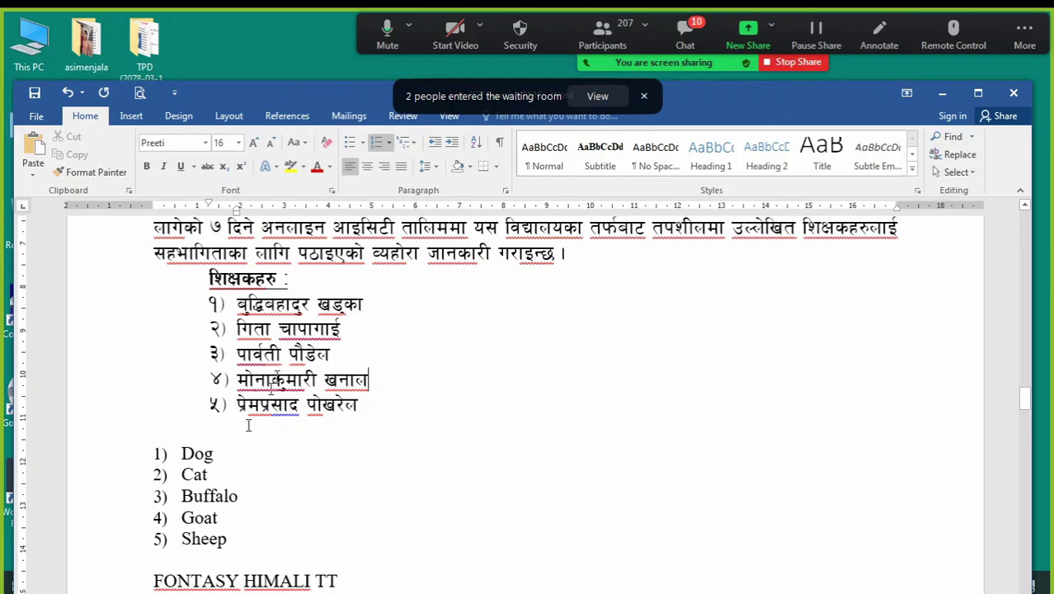
Delete the numbered animal list, the FONTASY HIMALI TT line and the three lines of filler text above the signature block
scroll(231, 474, "down", 1)
left_click_drag(147, 393, 346, 533)
scroll(273, 459, "down", 3)
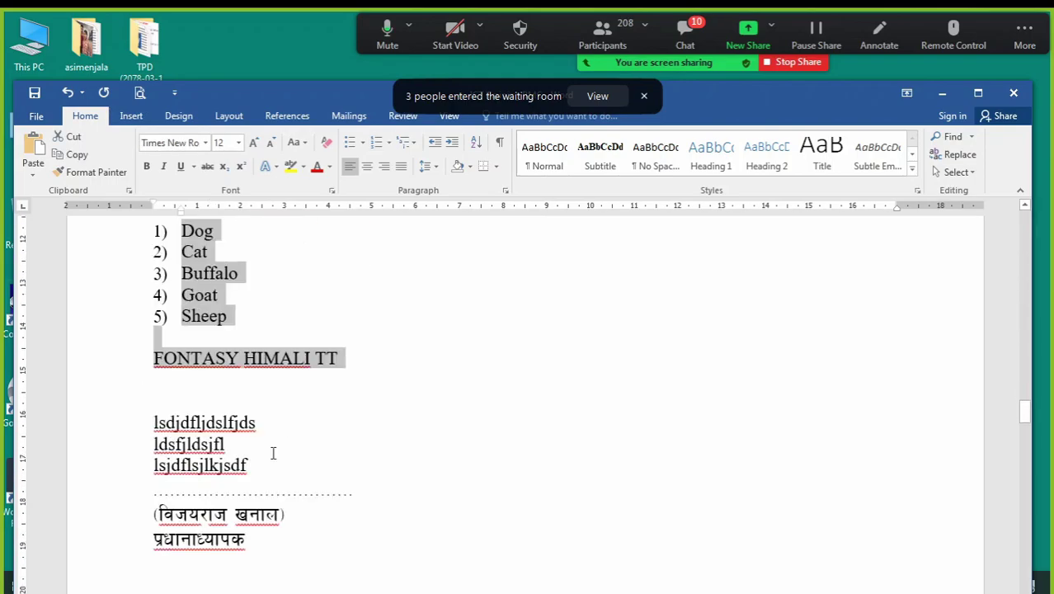
left_click(259, 462, "shift")
key("Delete")
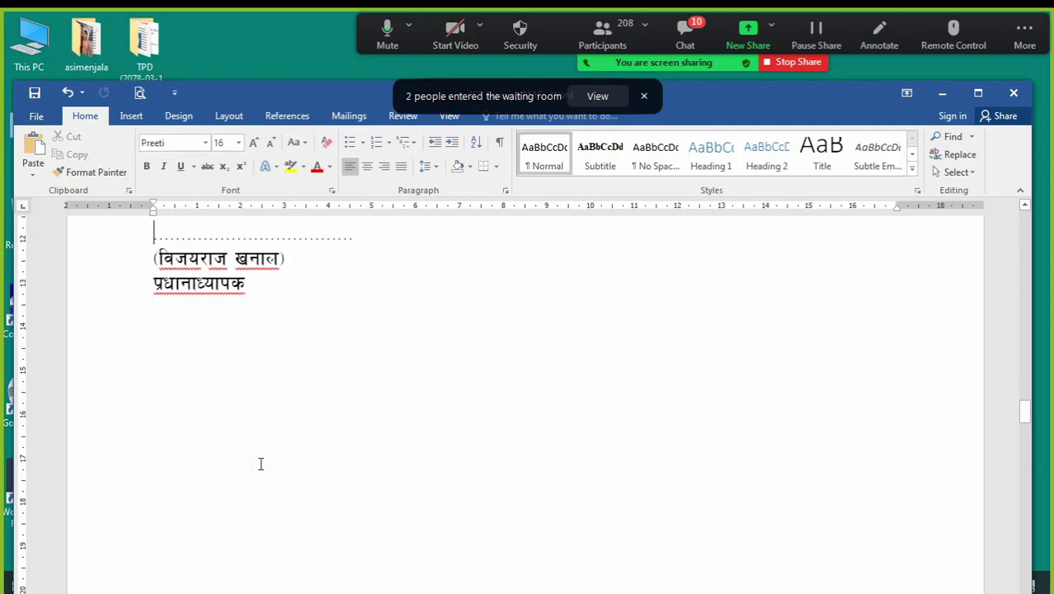
Right-align the three signature lines below the teacher list: the dotted line, the bracketed name and the job title
scroll(260, 464, "up", 4)
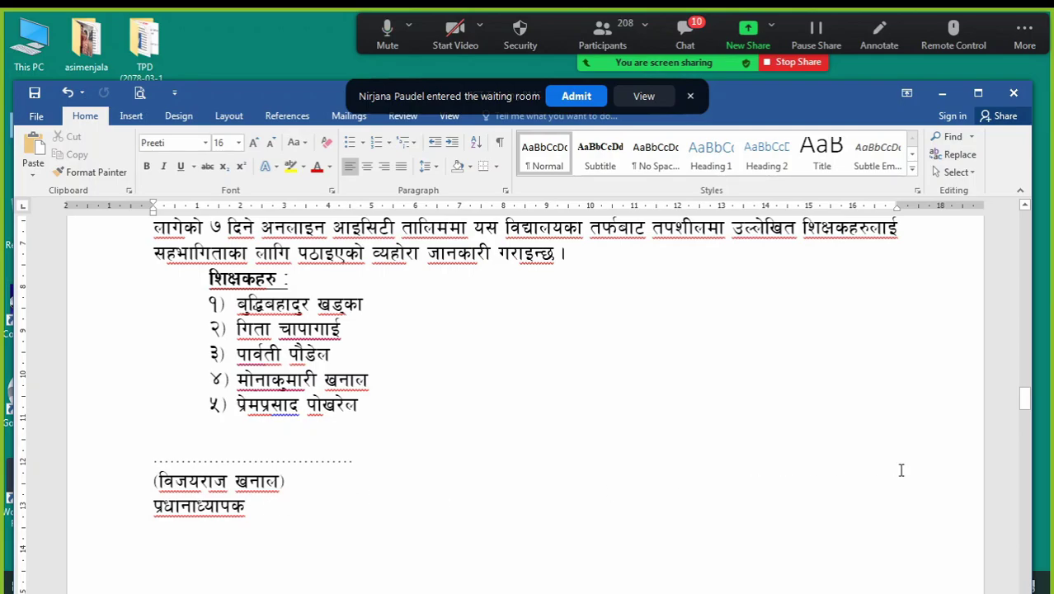
key("ctrl+End")
scroll(902, 470, "up", 6)
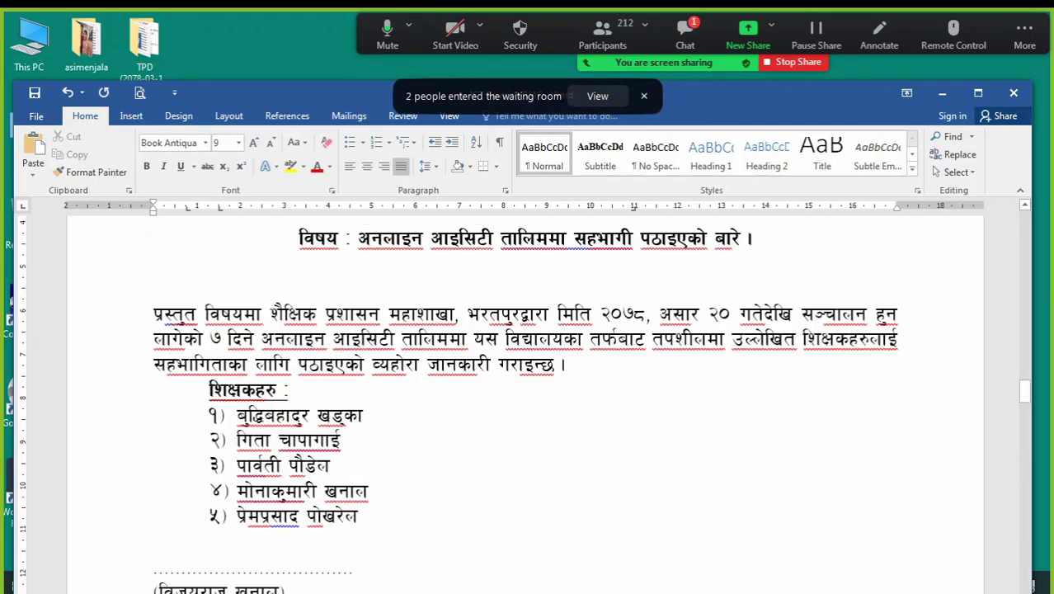
scroll(23, 485, "down", 3)
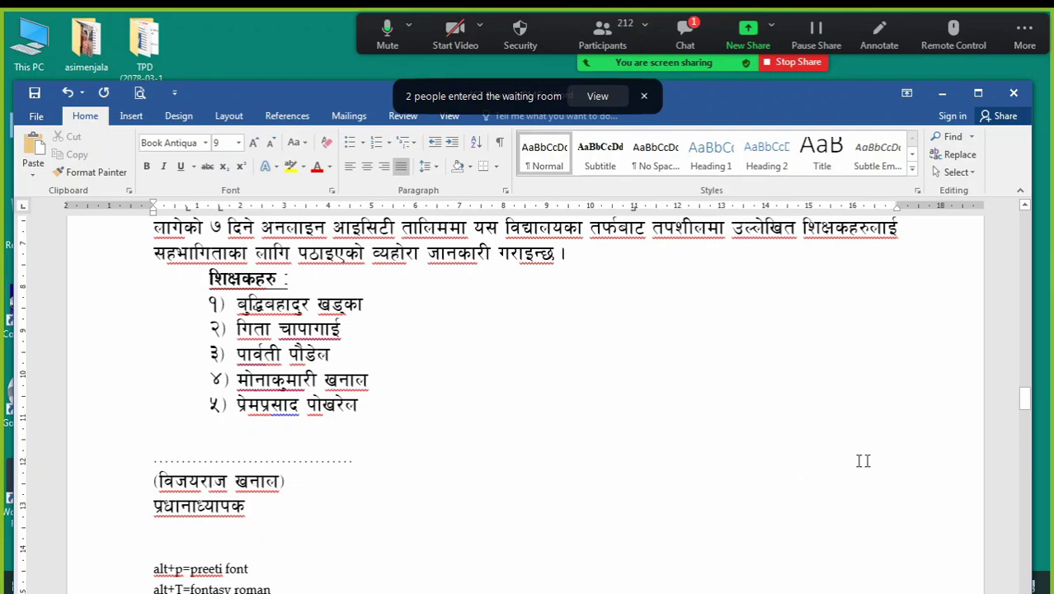
left_click(206, 464)
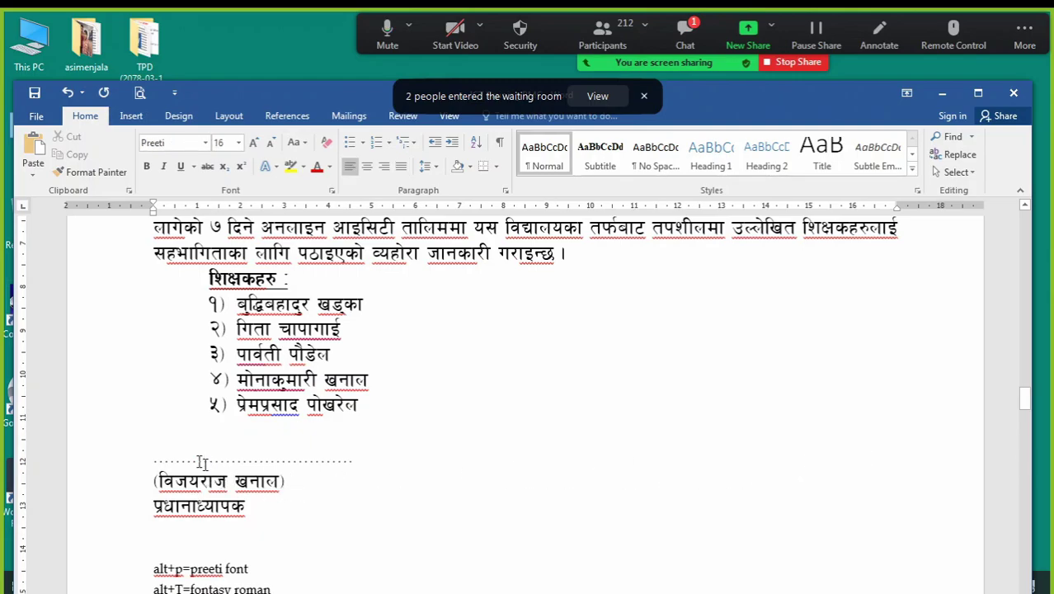
left_click(384, 167)
left_click(185, 486)
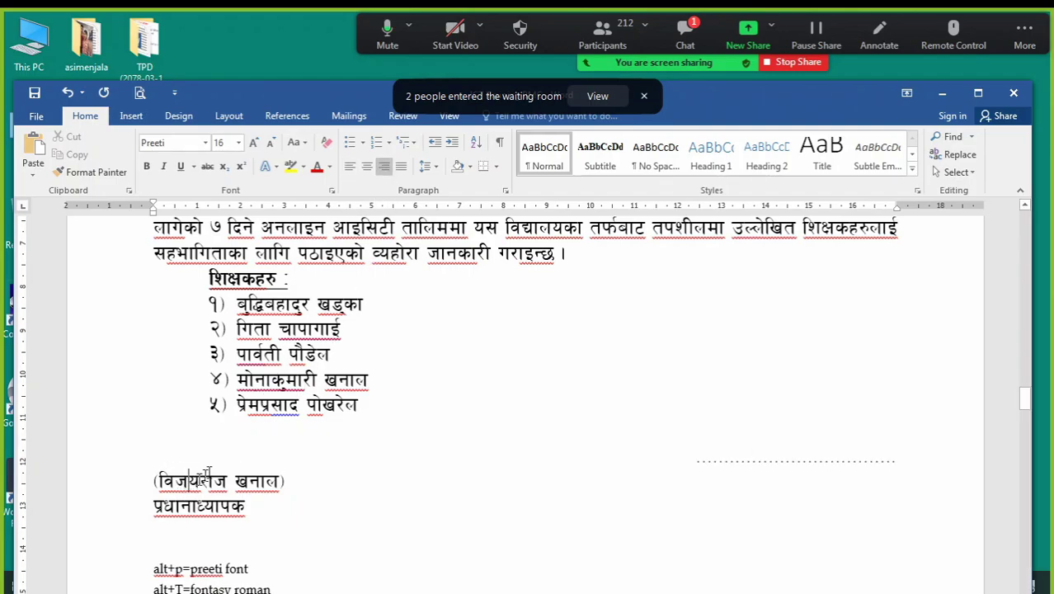
left_click(384, 167)
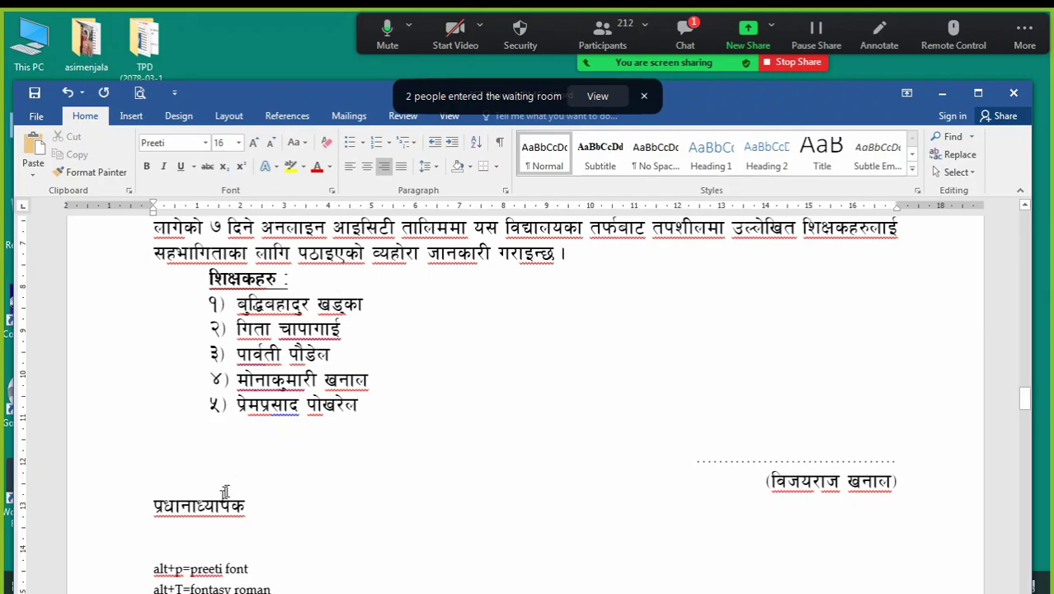
left_click(384, 167)
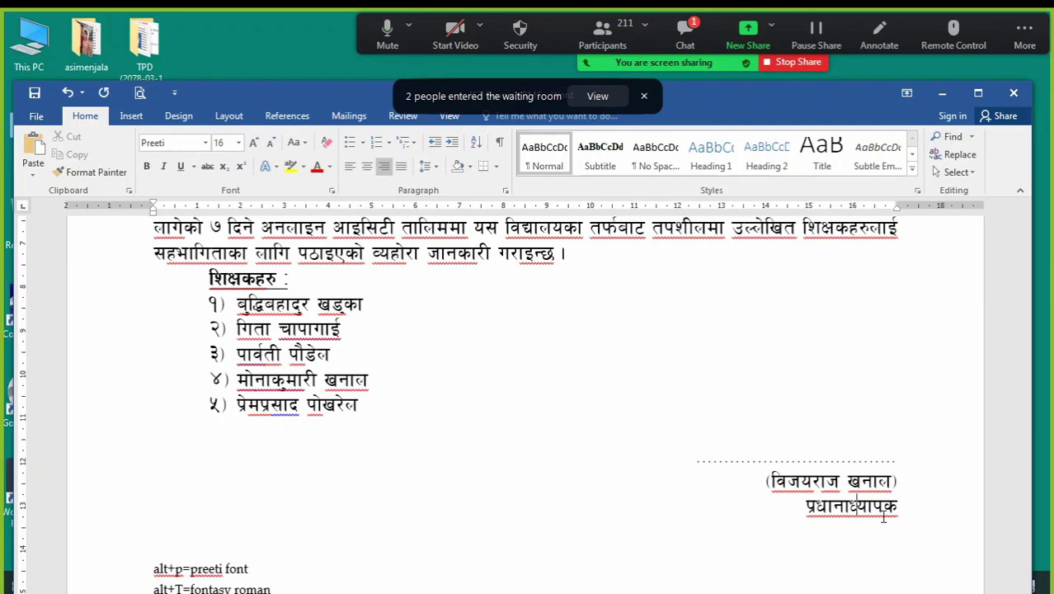
Undo the right alignment of the dotted line, bracketed name and job title in the signature block
key("ctrl+l")
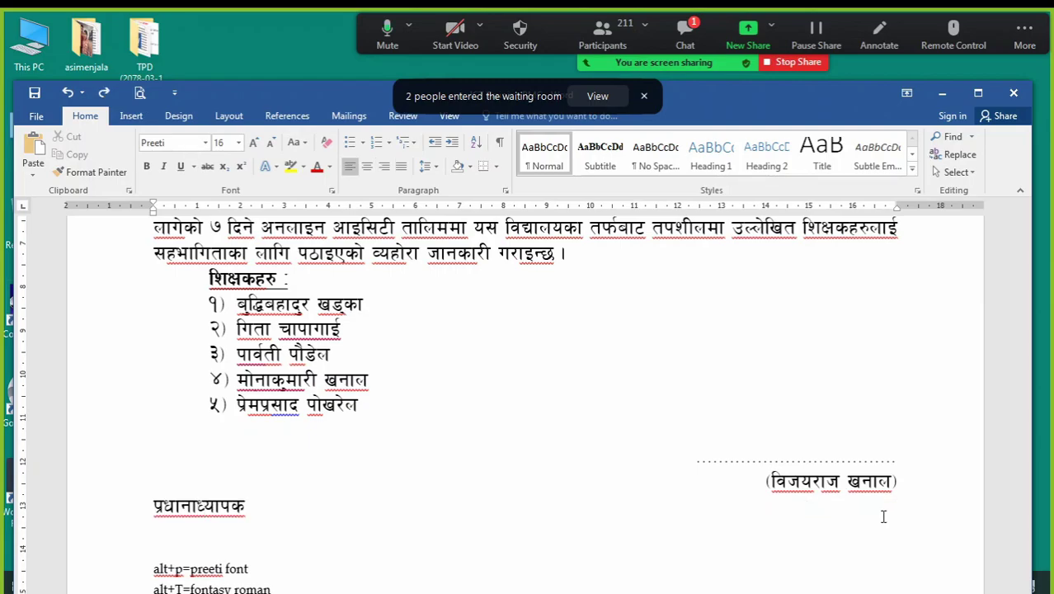
key("Up")
key("ctrl+l")
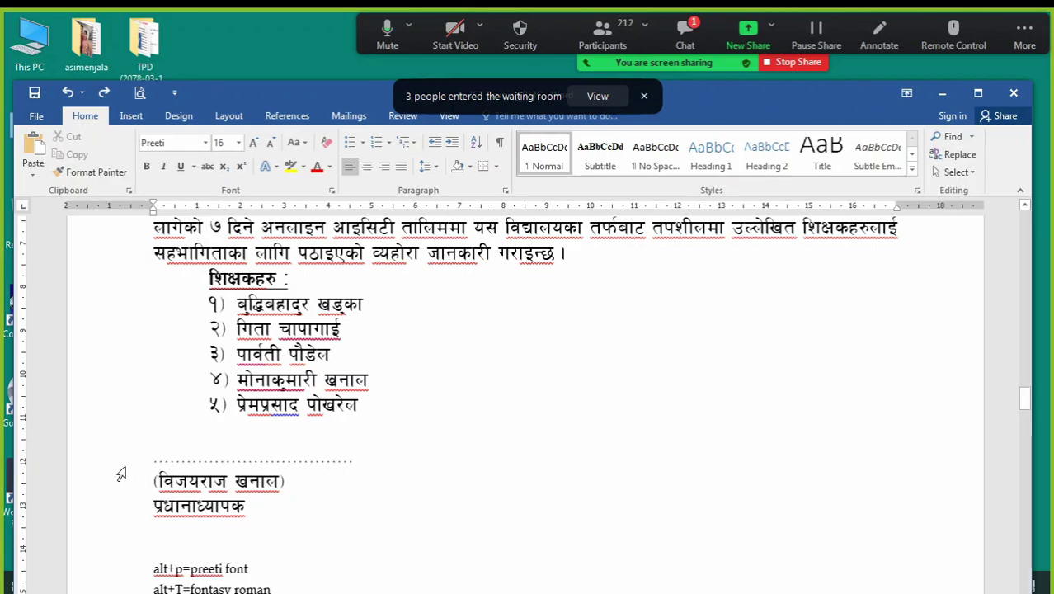
Try right alignment on the dotted line, bracketed name and job title, and return them to left alignment
left_click_drag(121, 474, 118, 506)
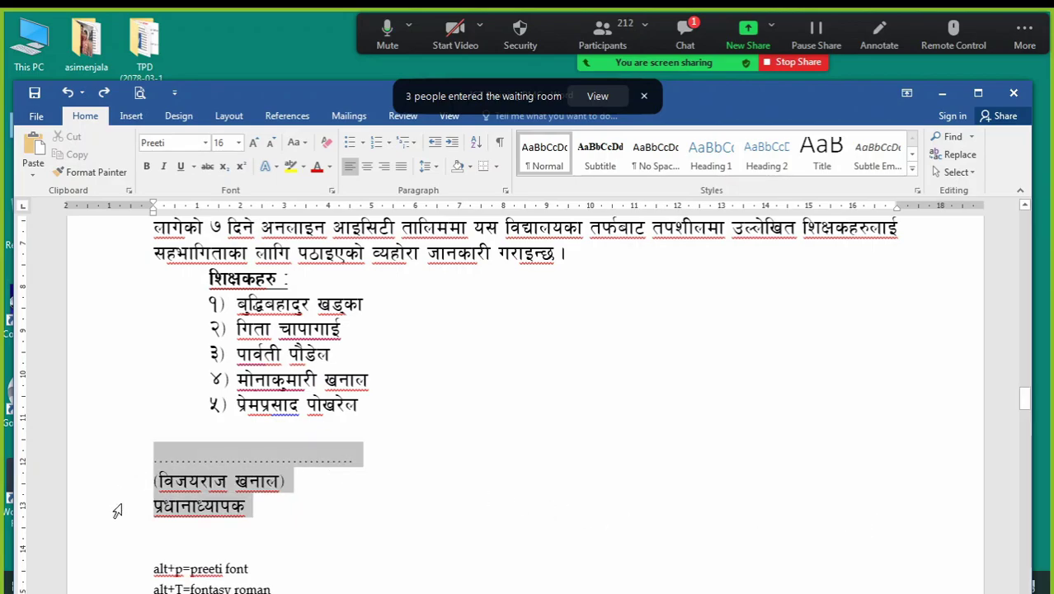
left_click(383, 168)
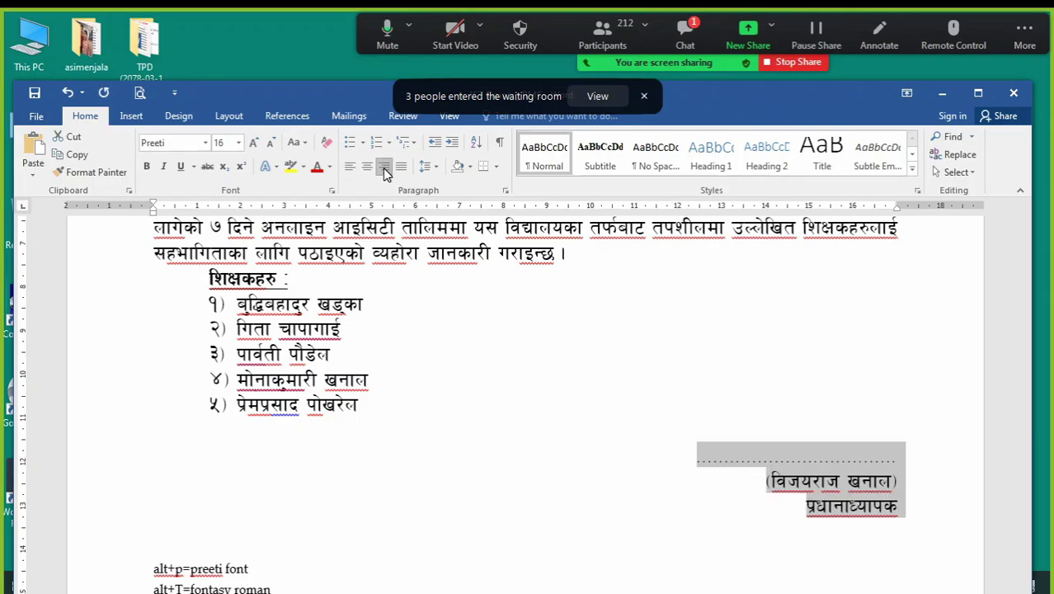
left_click(384, 169)
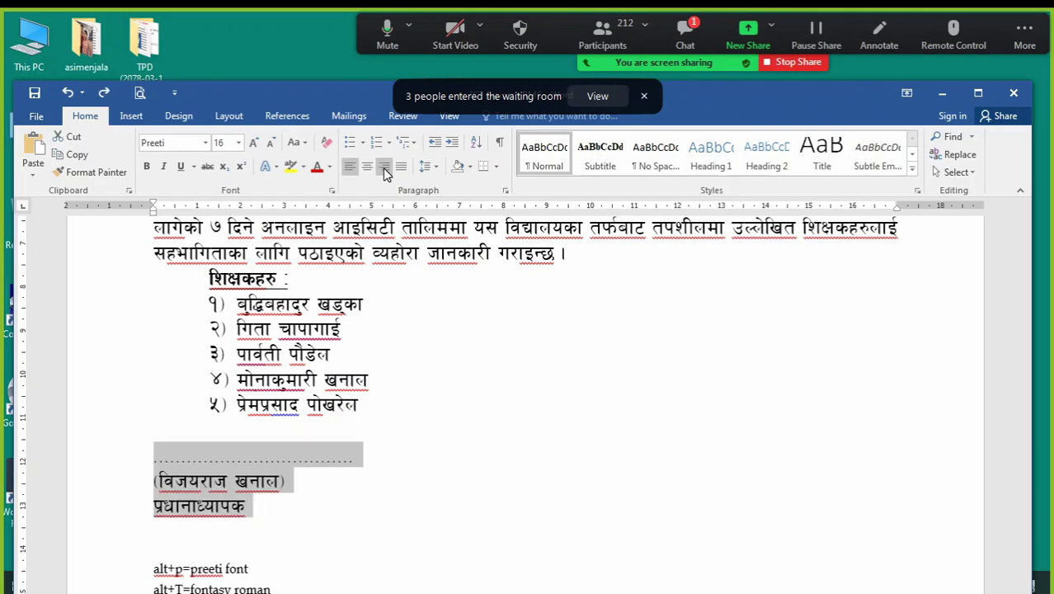
left_click(163, 460)
key("Home")
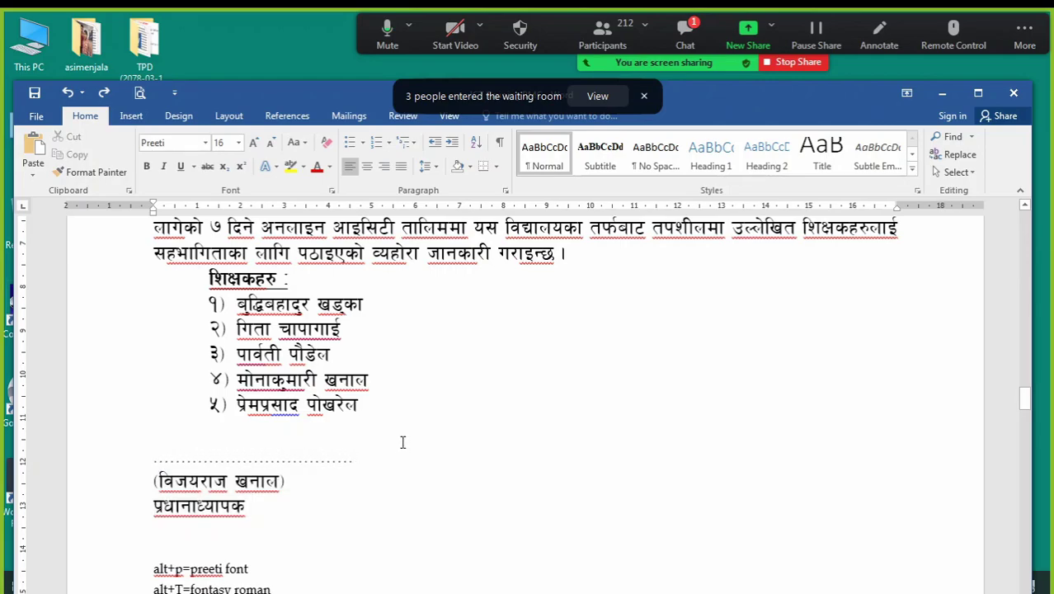
Set a center tab stop at about 14 cm for the three signature lines
left_click(114, 467)
left_click_drag(108, 468, 104, 501)
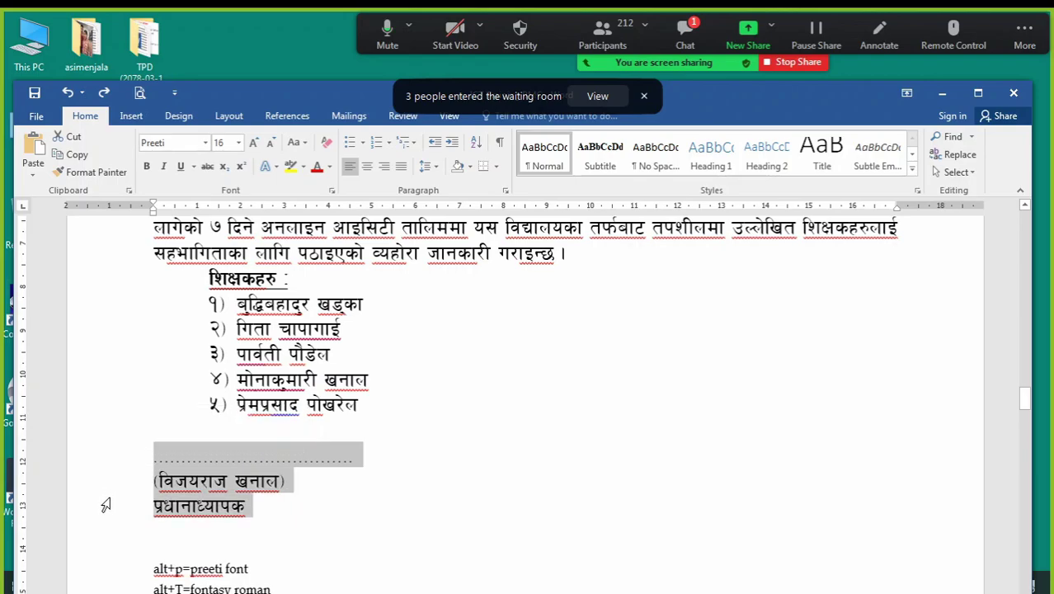
left_click(744, 204)
key("ctrl+z")
left_click(763, 207)
Insert a tab before the dotted line, the bracketed name and the job title to center them at the tab stop
left_click(147, 462)
key("Tab")
key("Home")
key("Down")
key("Tab")
key("Home")
key("Down")
key("Tab")
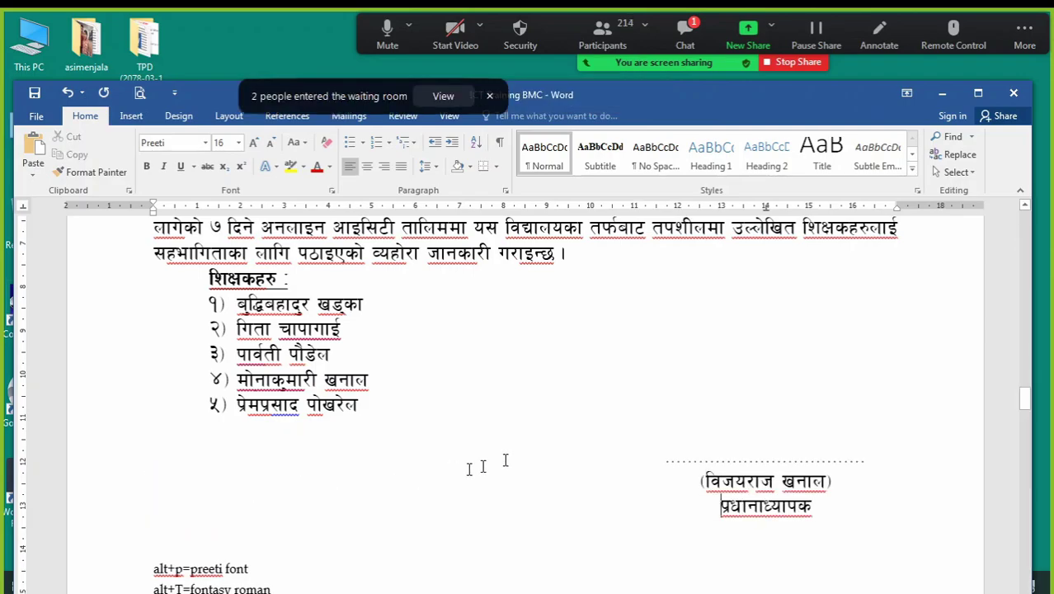
Undo the inserted tabs and the center tab stop on the three signature lines
scroll(799, 425, "down", 1)
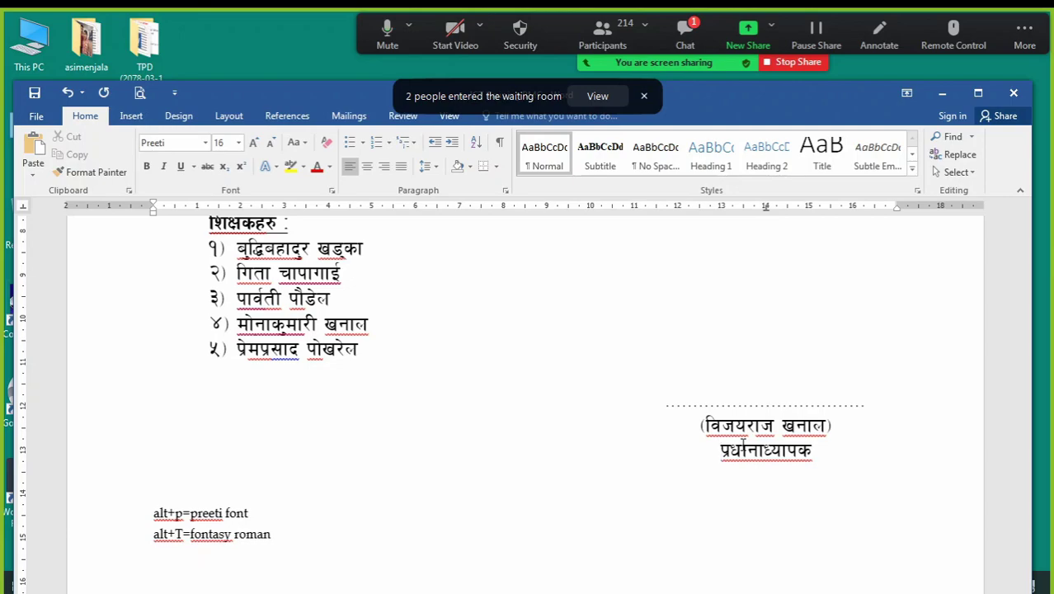
key("ctrl+l")
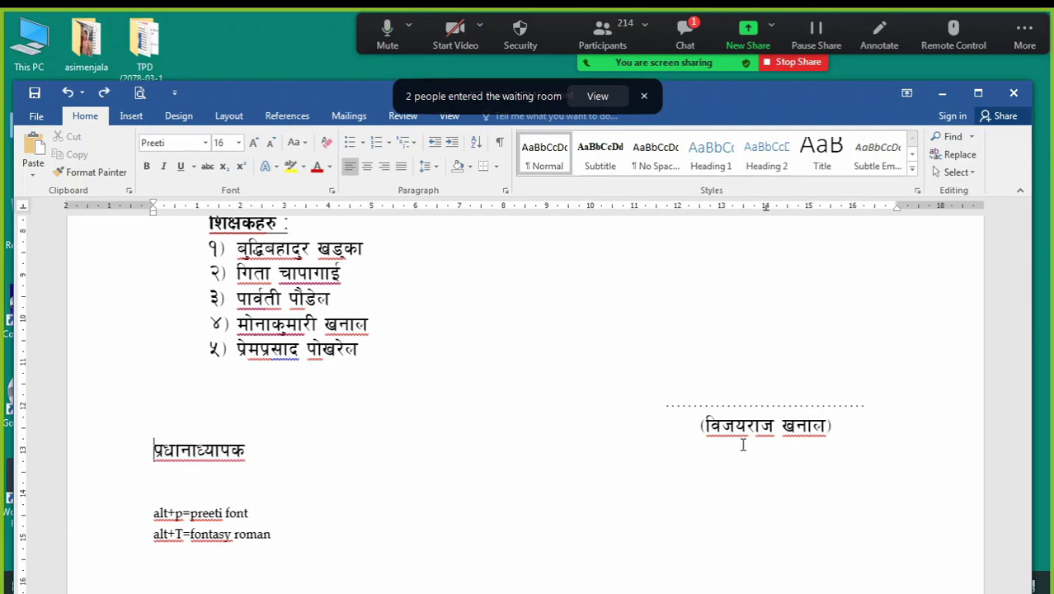
key("Up")
key("ctrl+l")
key("Up")
key("ctrl+l")
key("ctrl+z")
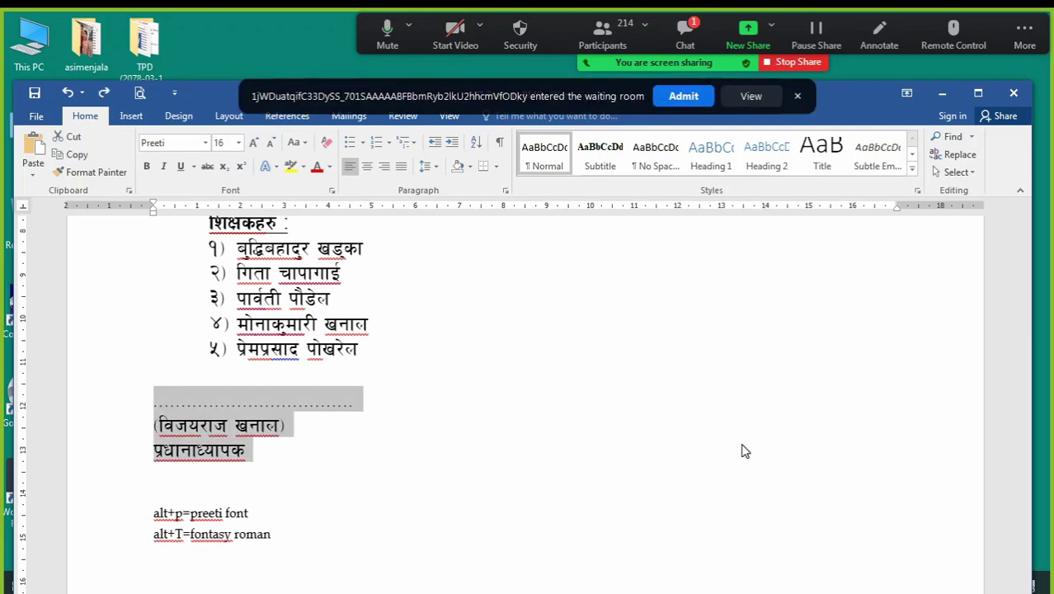
left_click(446, 449)
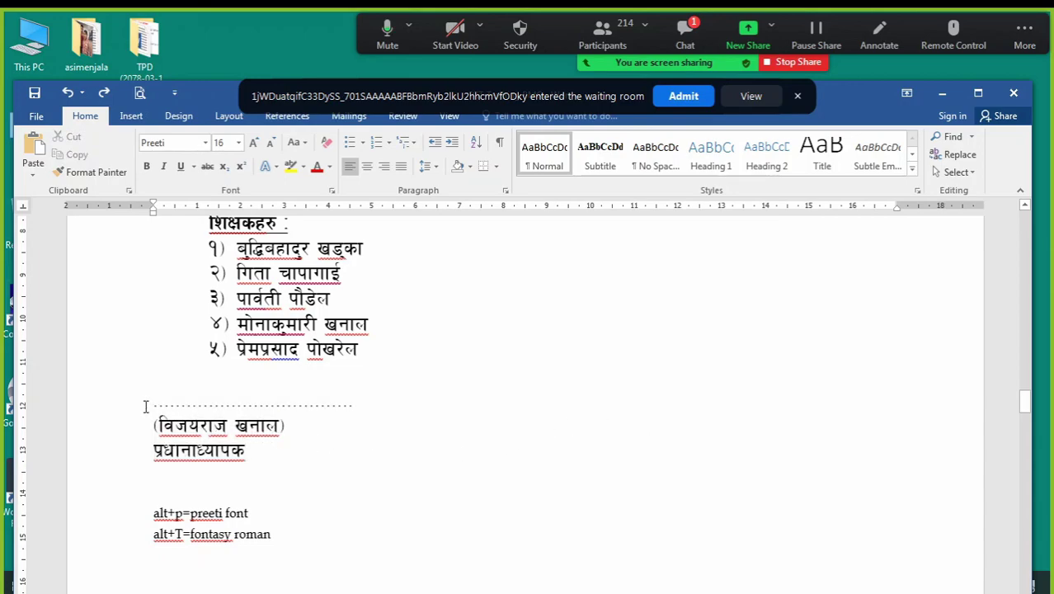
Shift the dotted line, bracketed name and job title toward the right margin by adding blank space before each line
left_click(145, 404)
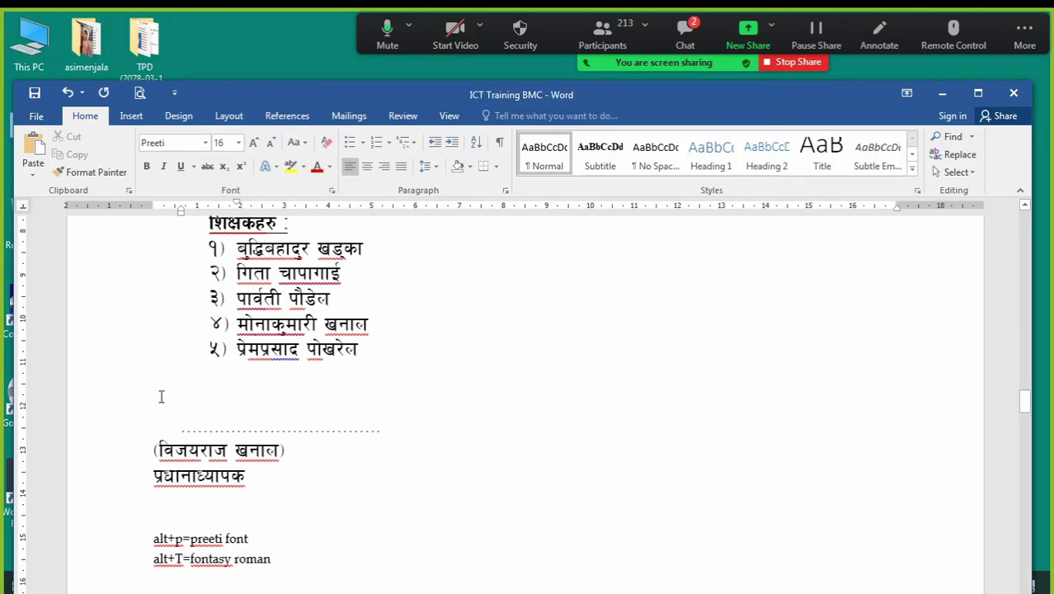
key("BackSpace")
key("BackSpace")
key("BackSpace")
key("BackSpace")
key("BackSpace")
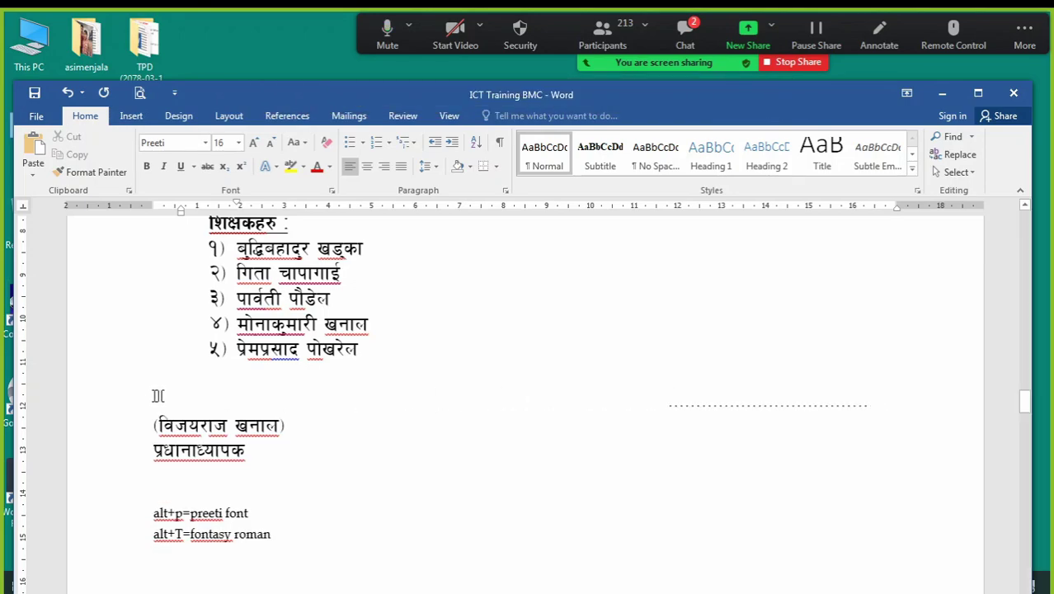
left_click(155, 426)
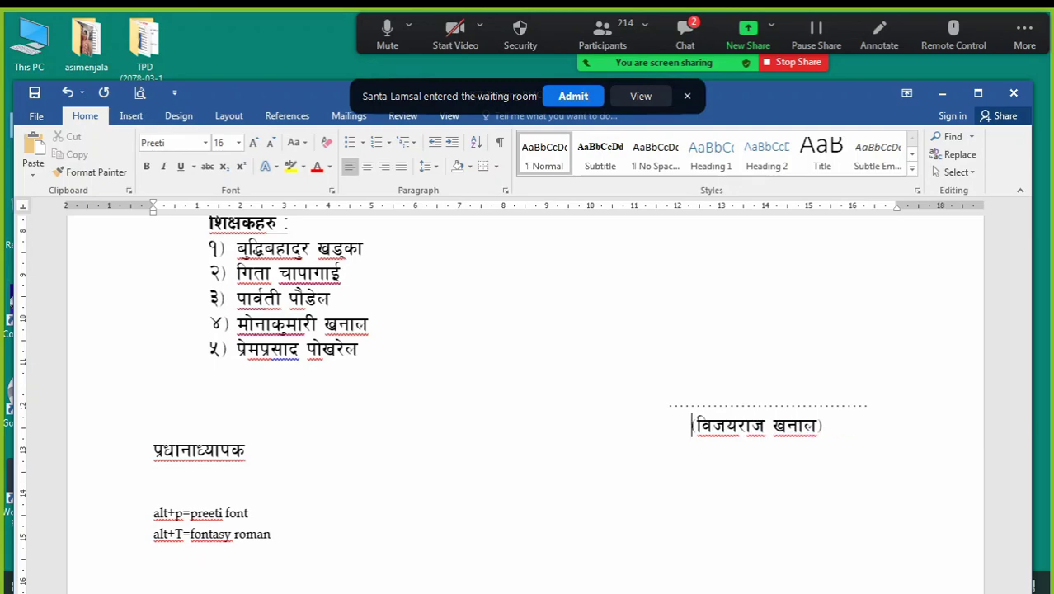
left_click(153, 450)
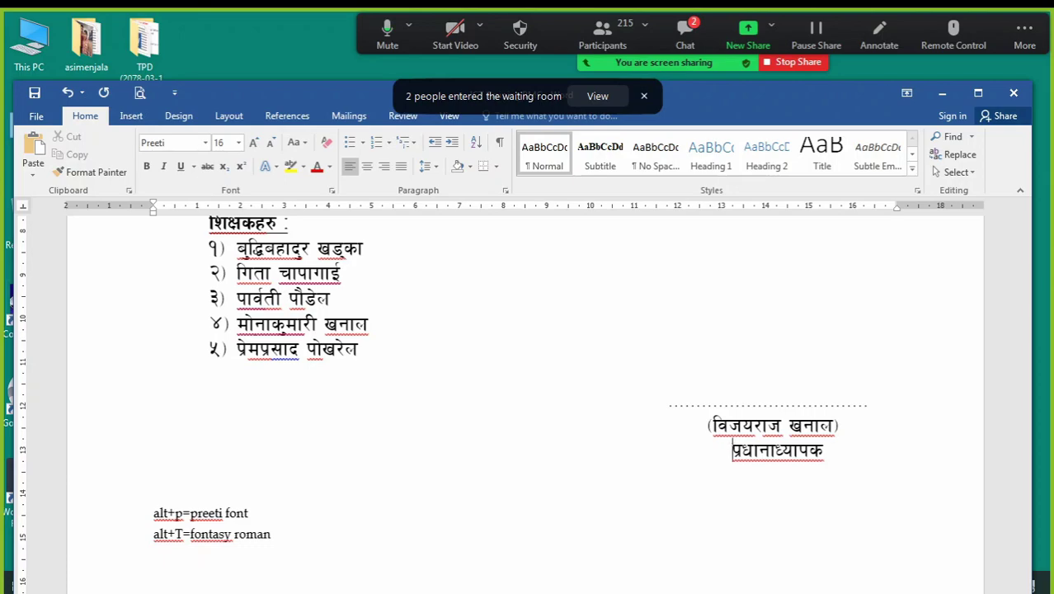
Remove the blank space and indent before the job title, bracketed name and dotted line
key("BackSpace")
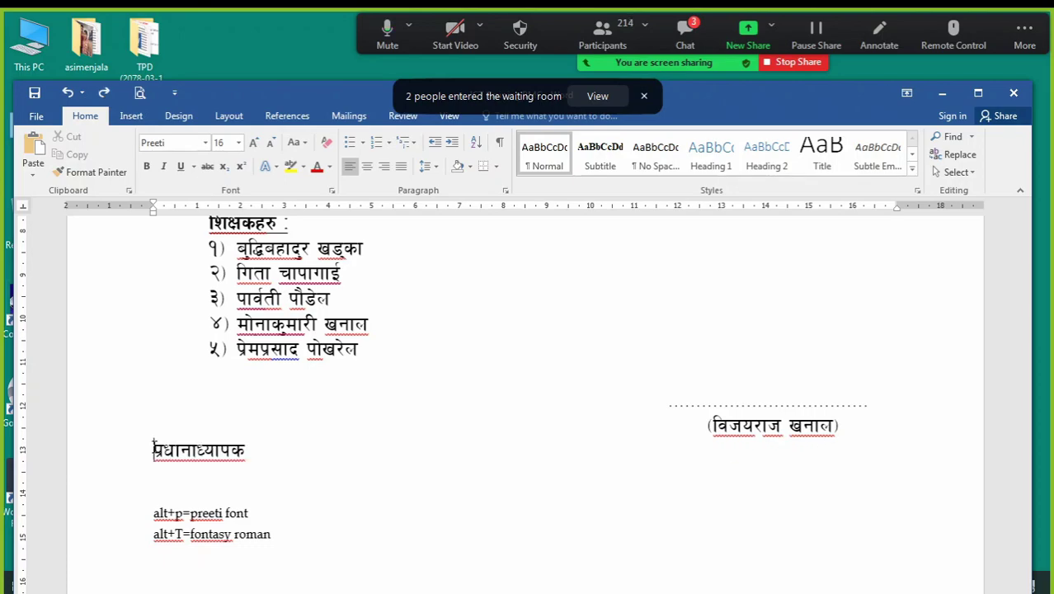
key("Up")
key("BackSpace")
key("Up")
key("BackSpace")
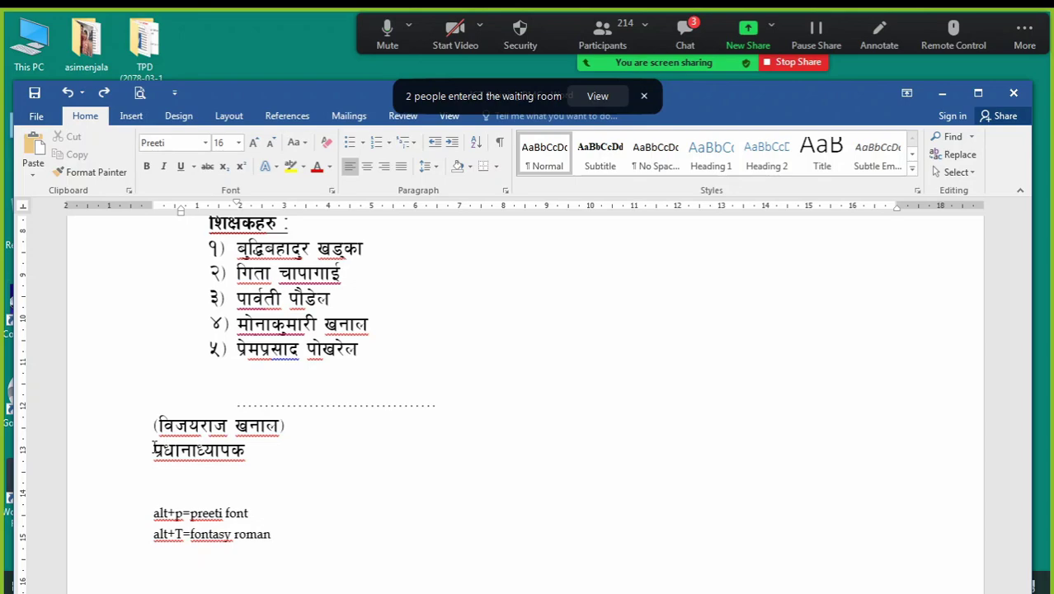
key("BackSpace")
key("BackSpace")
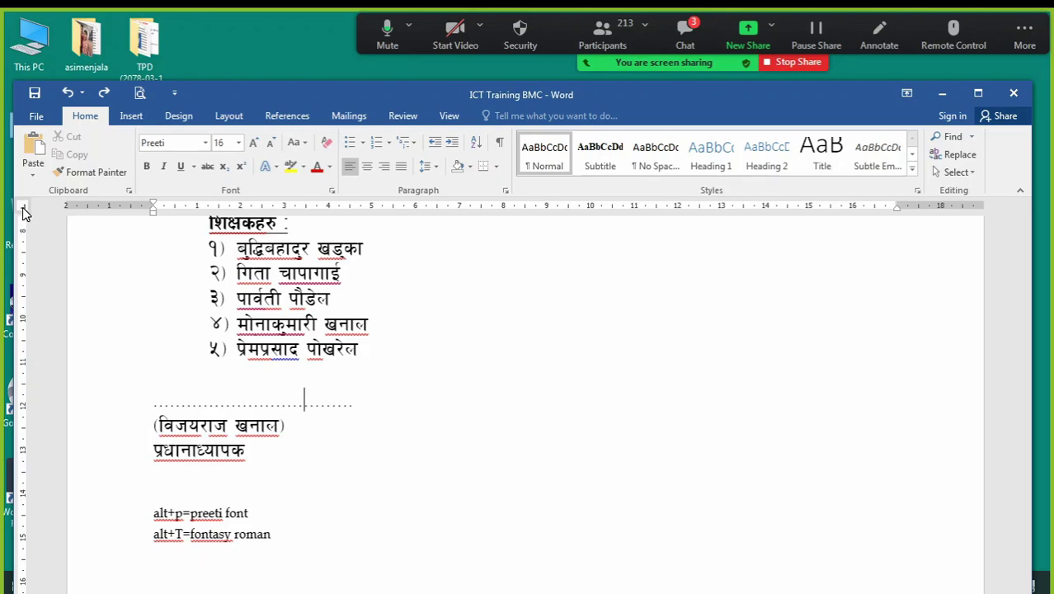
Cycle through the ruler's tab stop and indent types, stopping at Center Tab
left_click(24, 212)
left_click(23, 212)
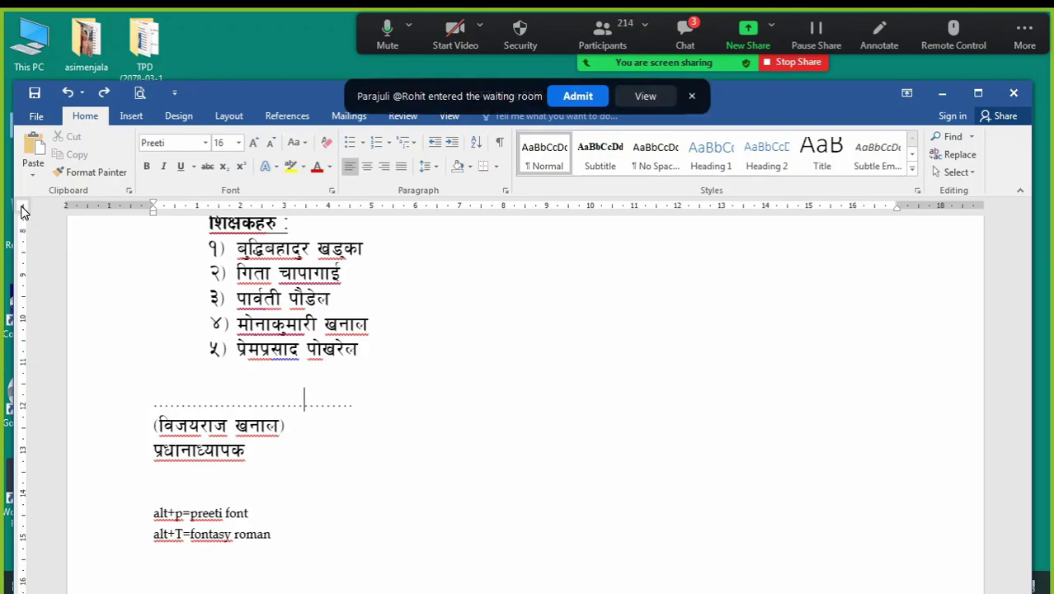
left_click(24, 212)
left_click(24, 212)
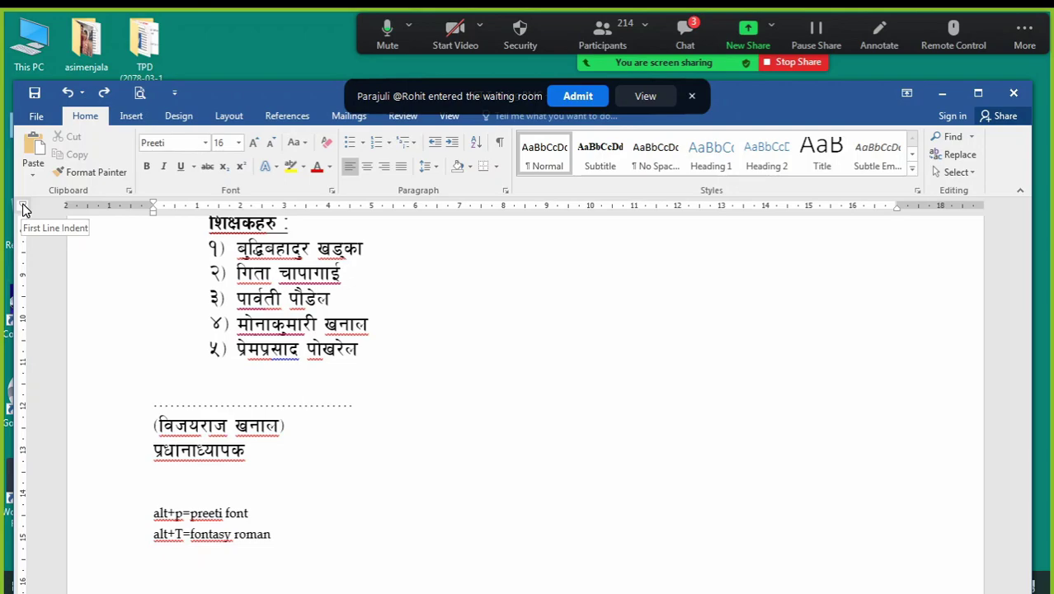
left_click(24, 211)
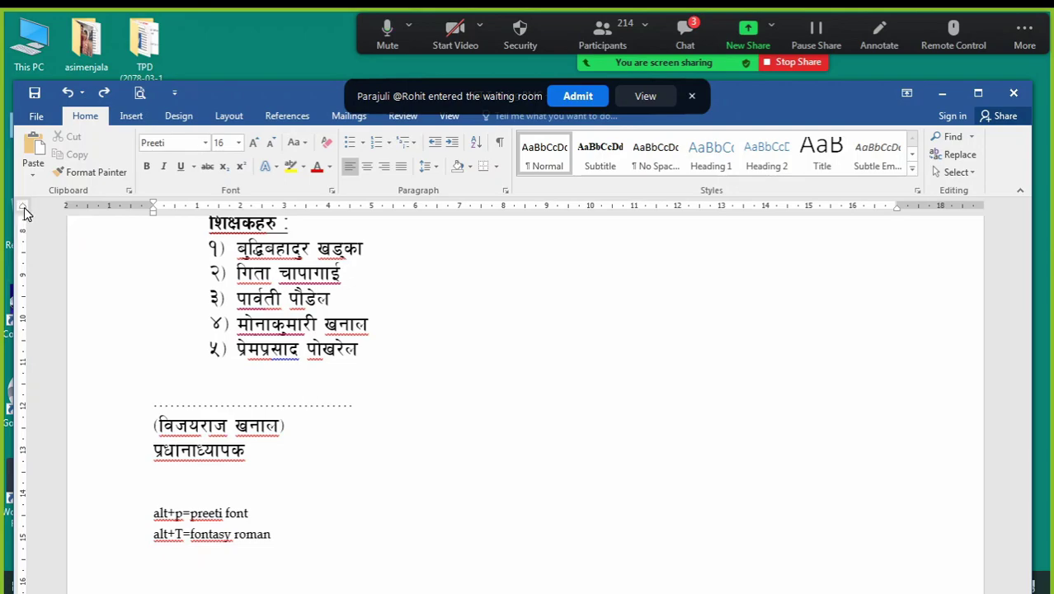
left_click(25, 212)
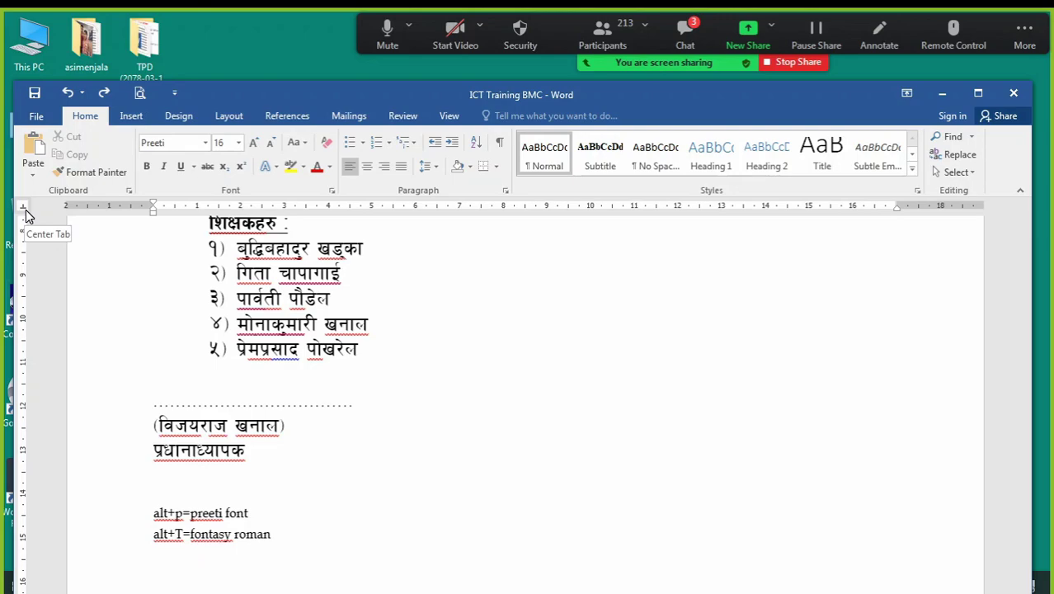
left_click(23, 210)
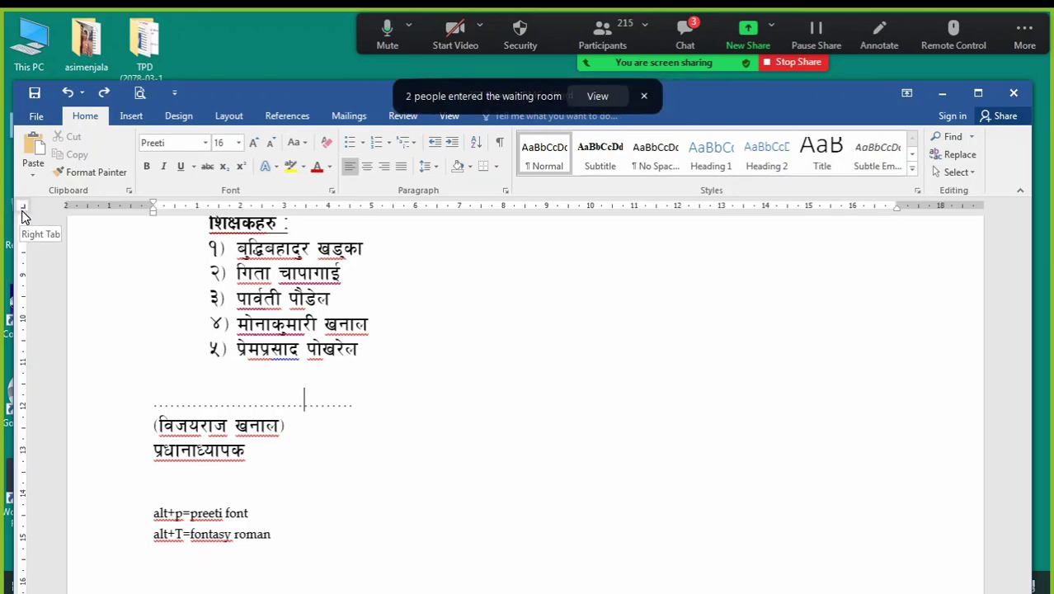
left_click(24, 215)
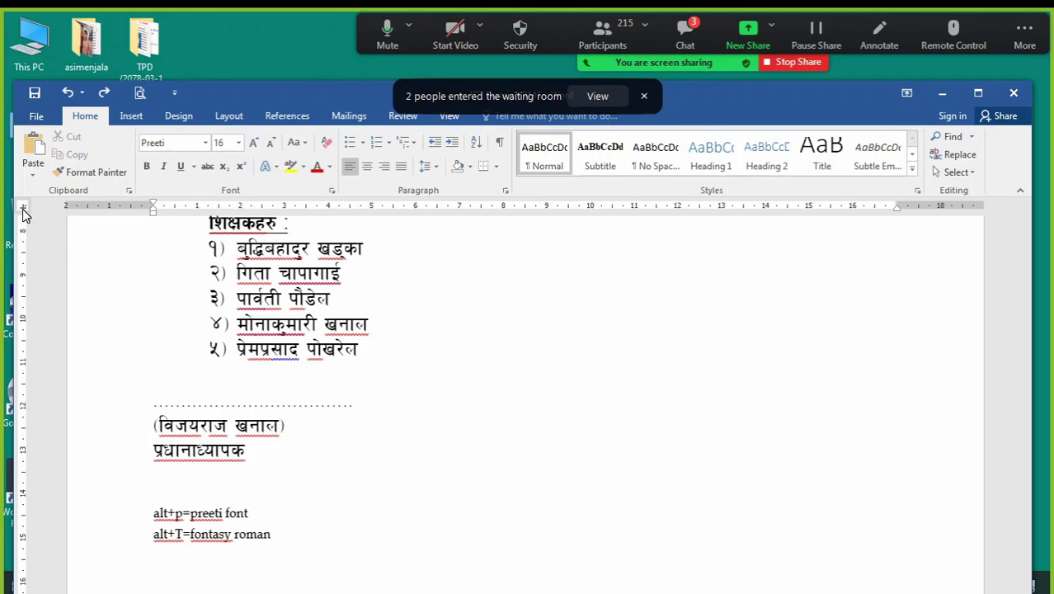
left_click(24, 214)
left_click(24, 213)
left_click(23, 209)
left_click(23, 208)
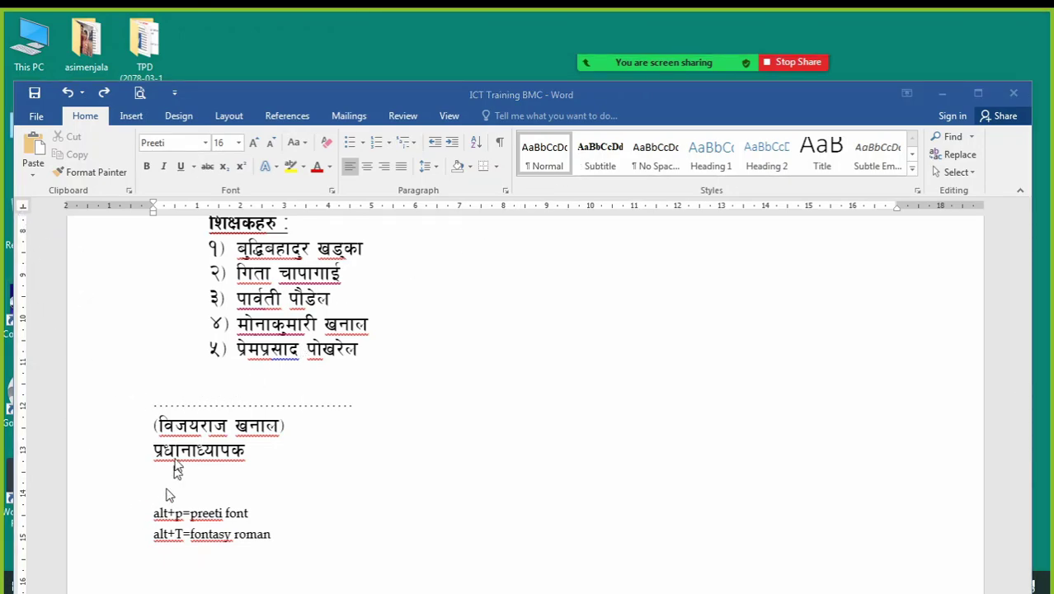
Place a center tab stop at about 13.5 cm for the dotted line, bracketed name and job title
left_click_drag(149, 402, 276, 452)
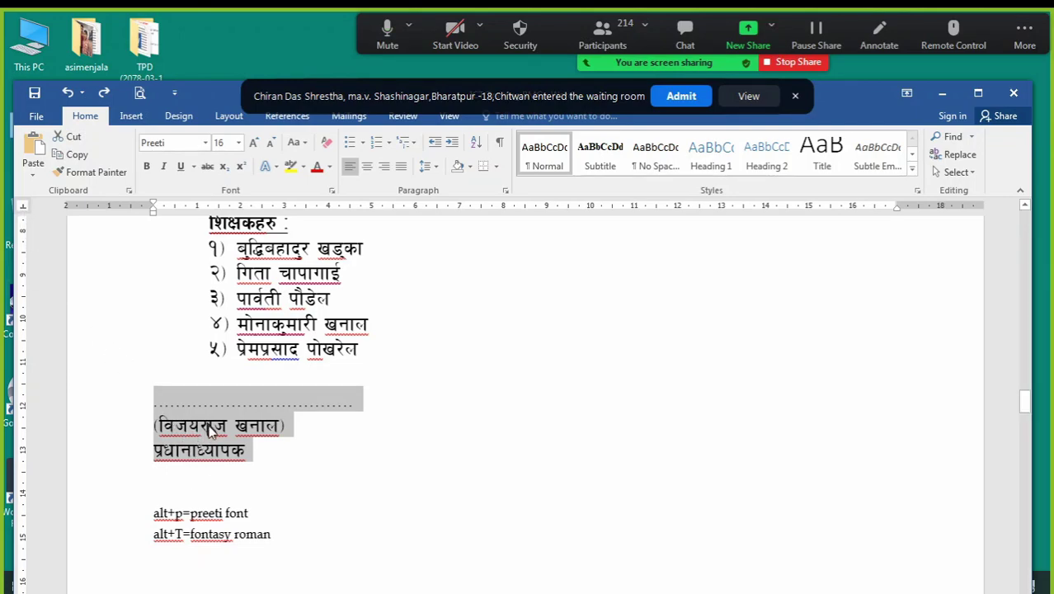
left_click(353, 438)
left_click_drag(107, 412, 103, 447)
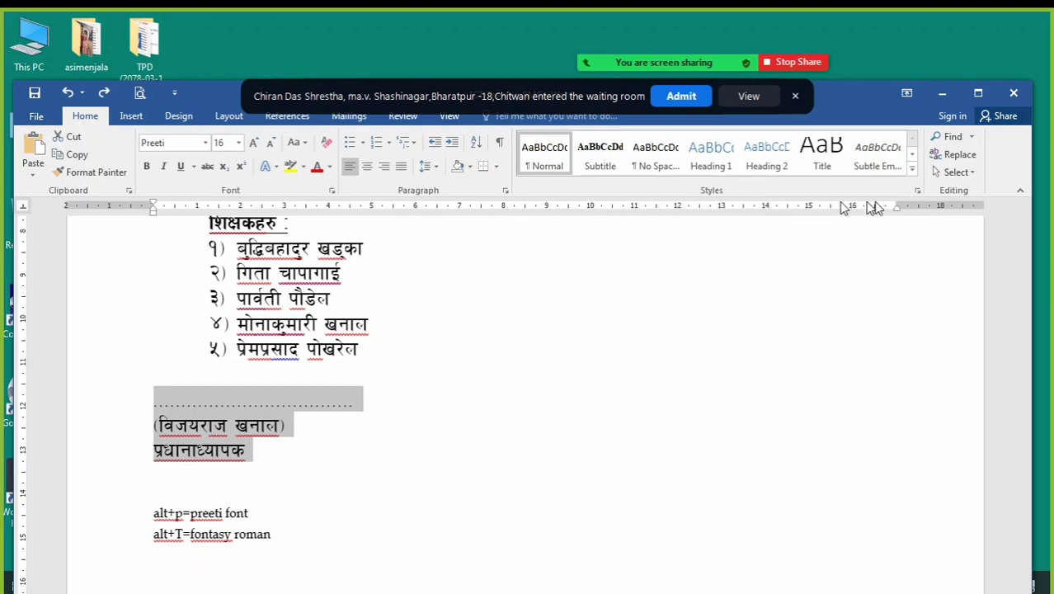
left_click(742, 206)
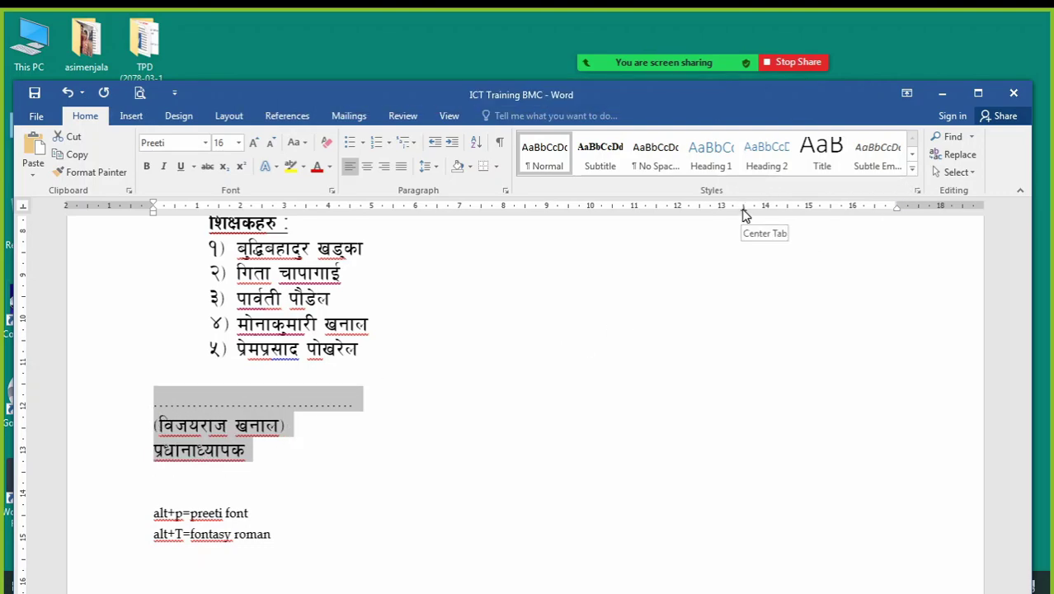
Move the dotted line, bracketed name and job title to the center tab stop with one tab before each line
left_click(193, 400)
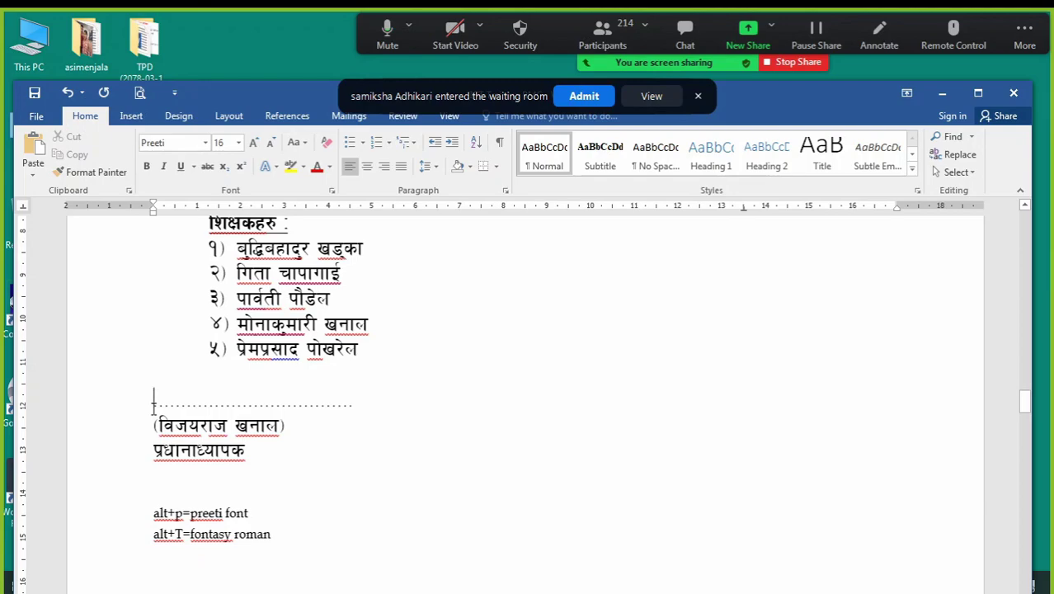
key("Tab")
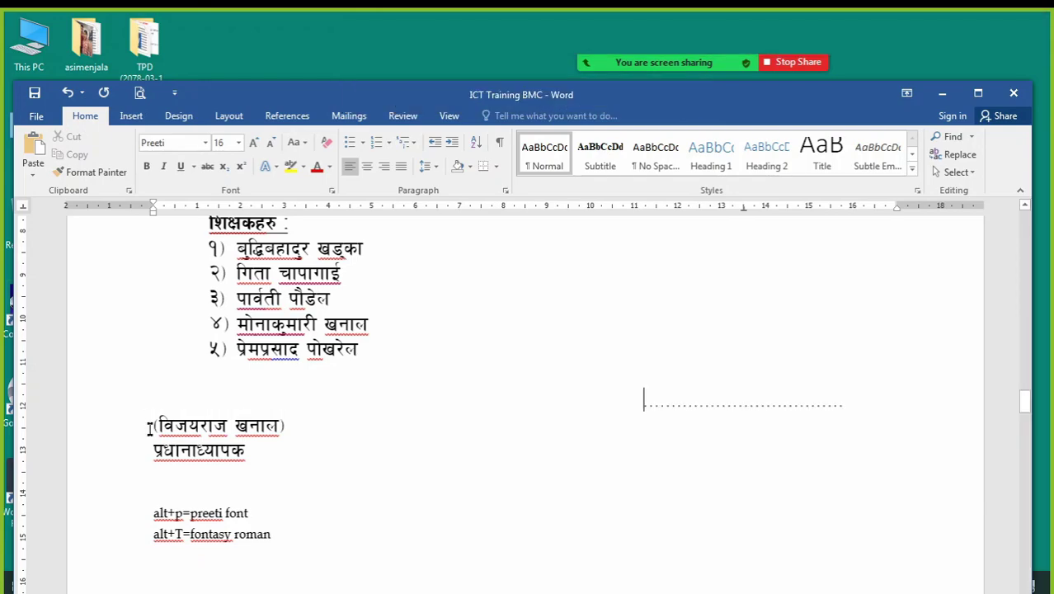
left_click(150, 427)
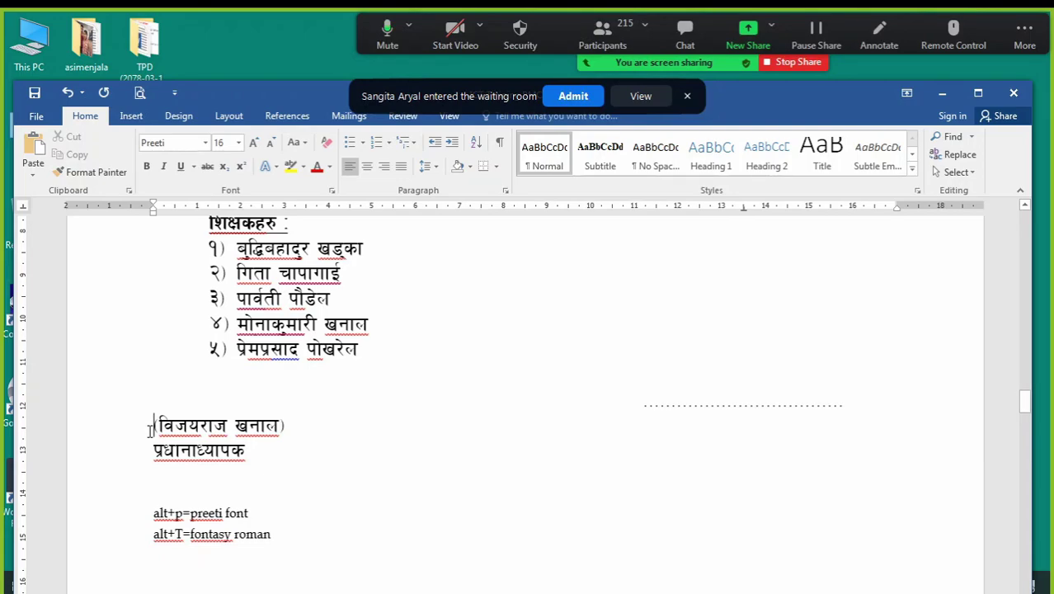
key("Tab")
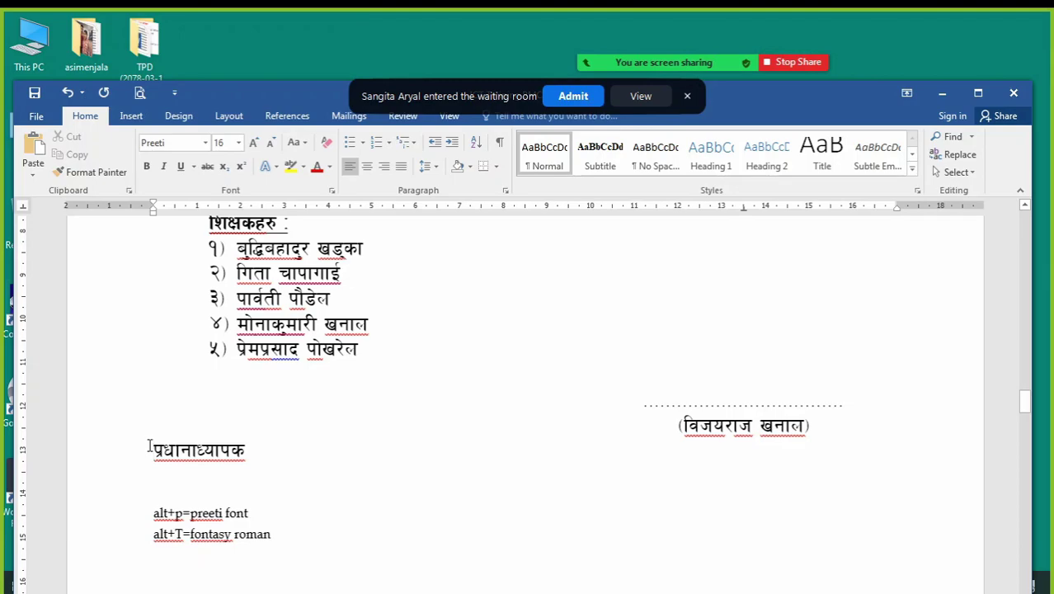
key("Tab")
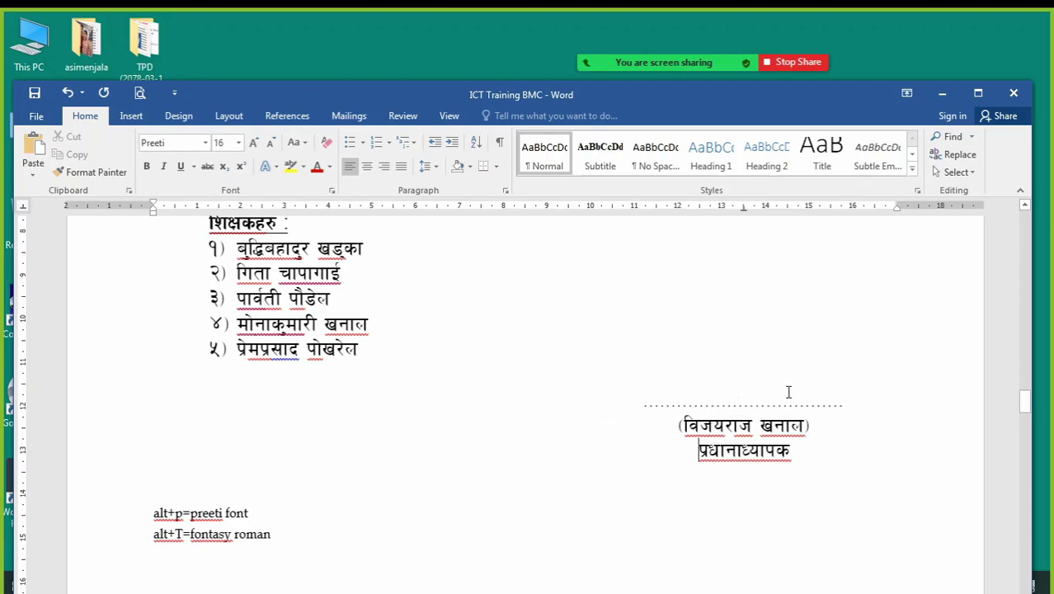
Move the center tab stop of all three signature lines to about 14 cm
left_click(625, 404)
left_click_drag(130, 421, 130, 446)
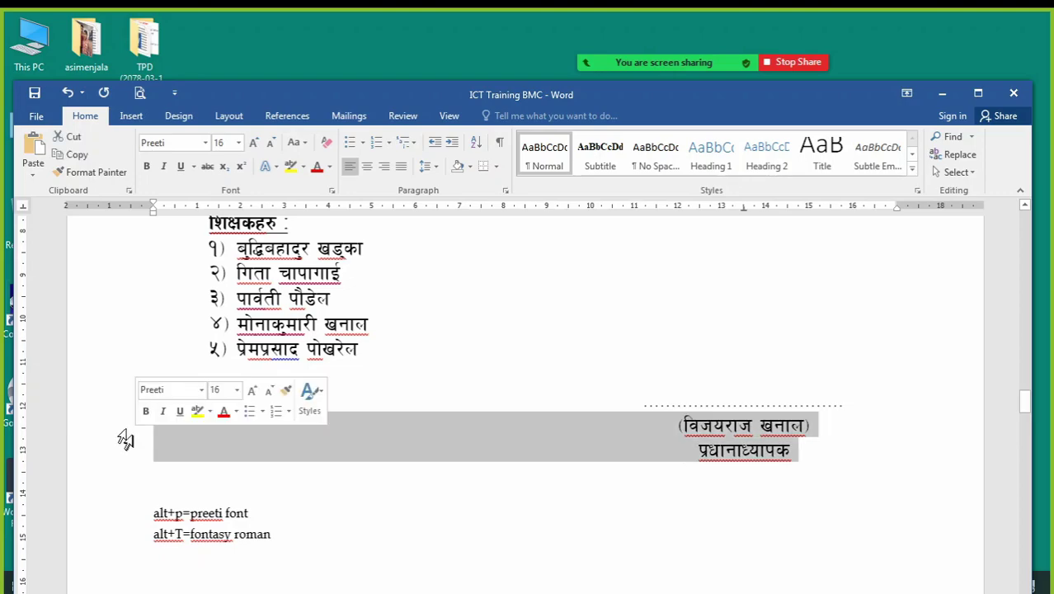
left_click_drag(104, 410, 104, 460)
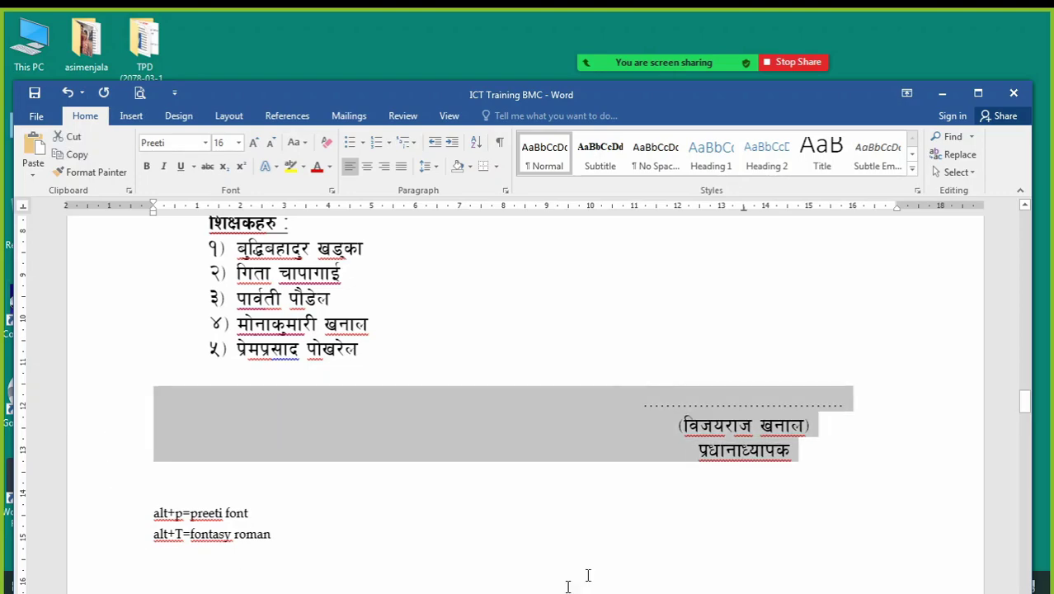
mouse_move(745, 213)
left_mouse_down()
mouse_move(786, 216)
mouse_move(532, 216)
mouse_move(764, 213)
left_mouse_up()
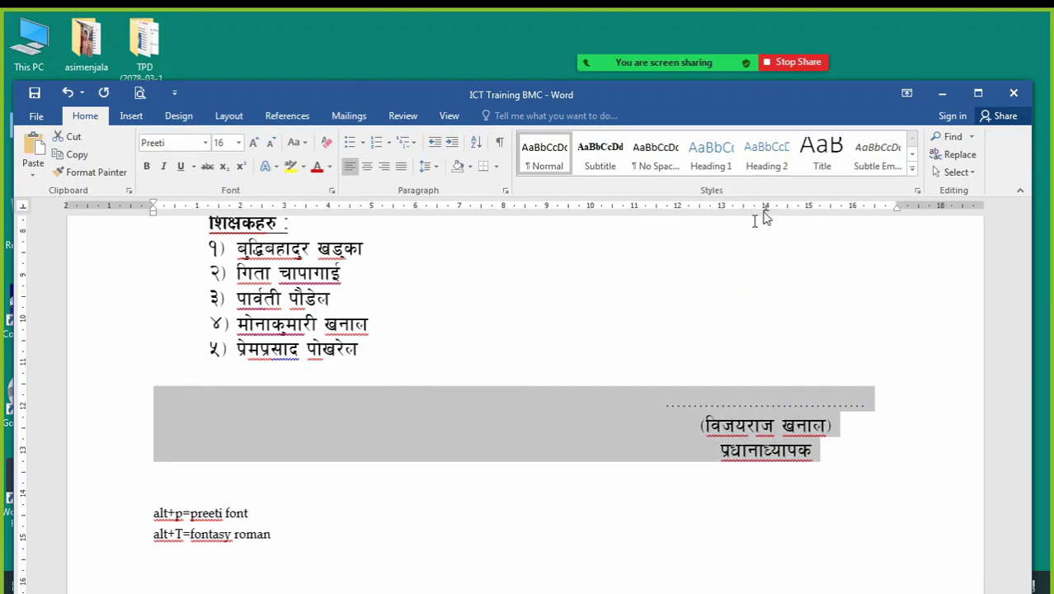
Maximize the document window and zoom out to 90% to examine the whole letter from date to signature block
left_click(611, 325)
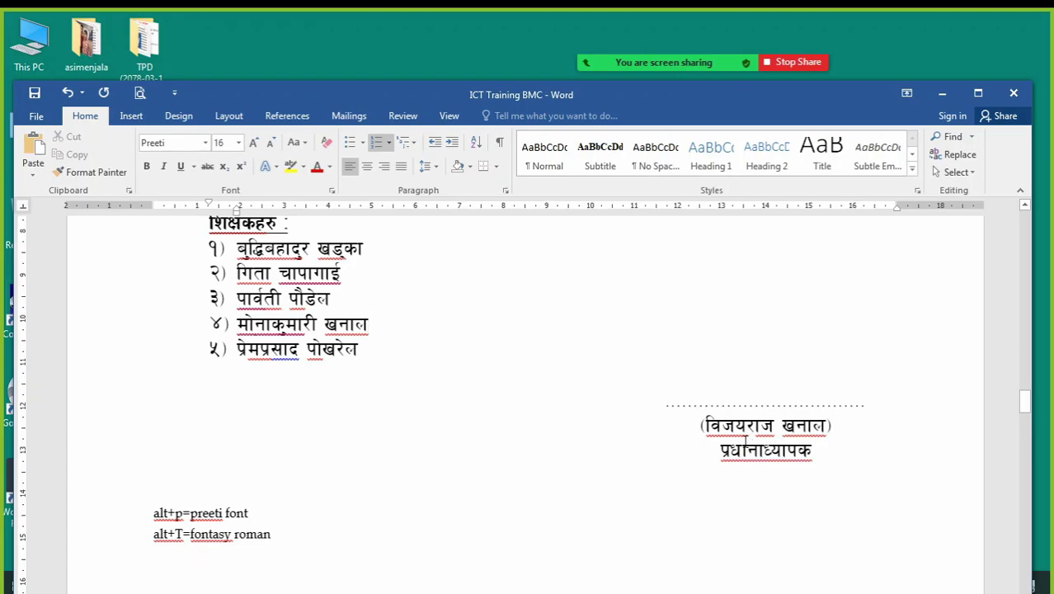
left_click(395, 499)
scroll(386, 428, "up", 10)
scroll(386, 428, "down", 5)
scroll(419, 417, "up", 2)
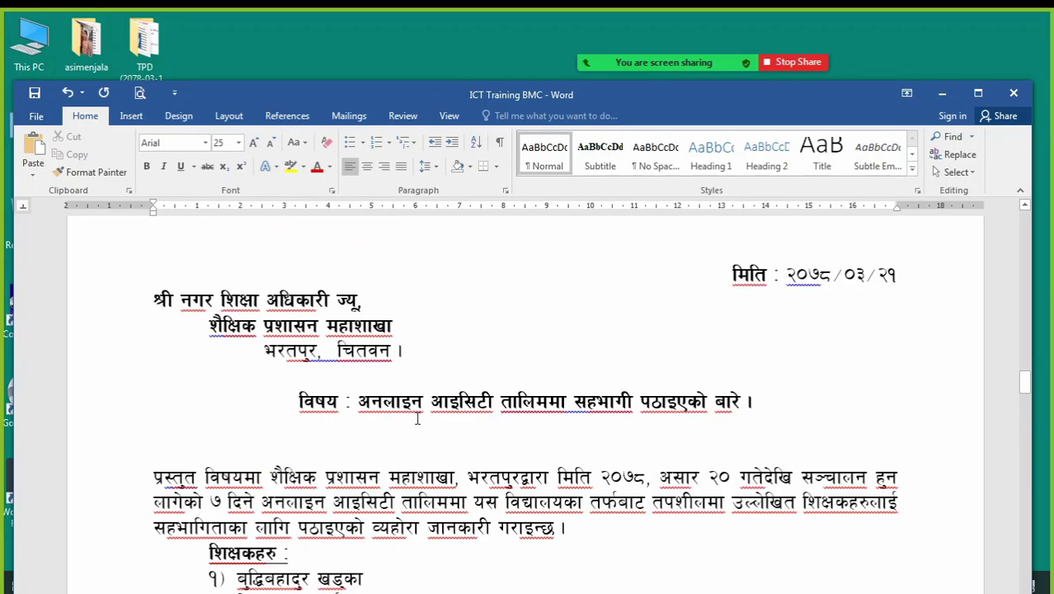
scroll(417, 418, "down", 2, "ctrl")
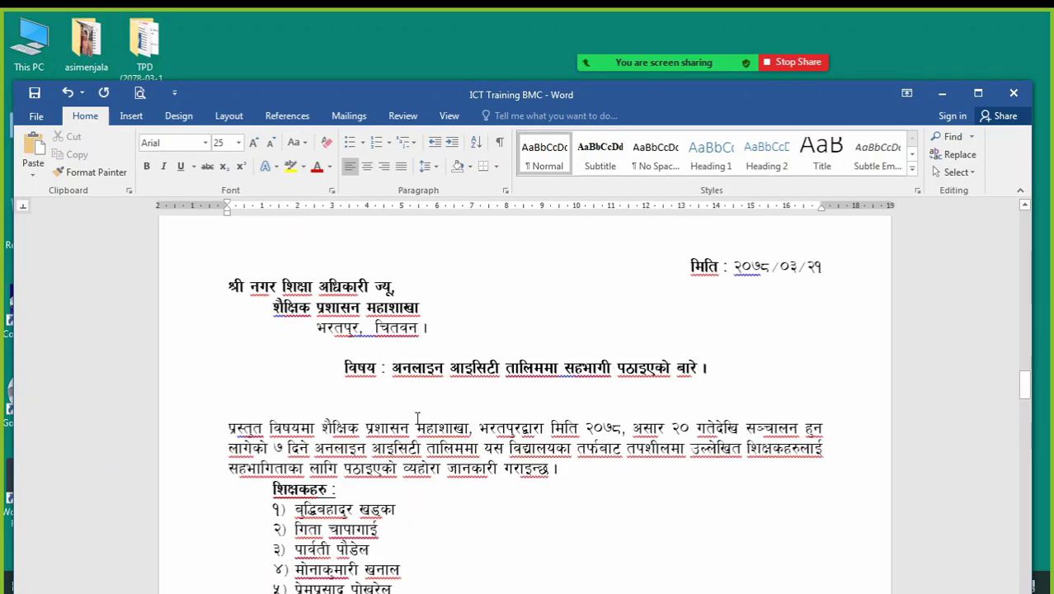
left_click(976, 93)
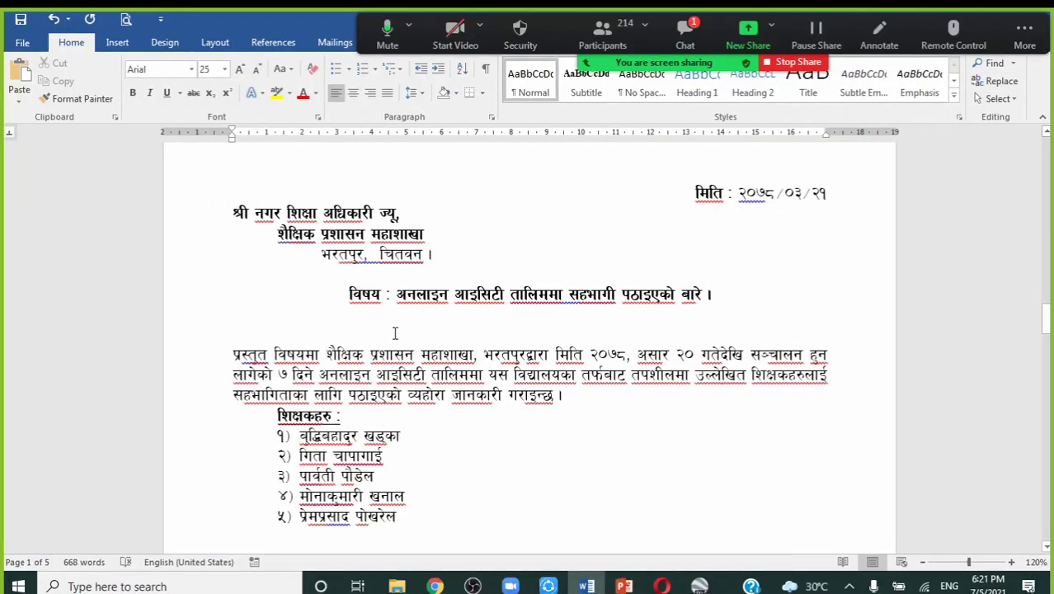
scroll(394, 334, "down", 3, "ctrl")
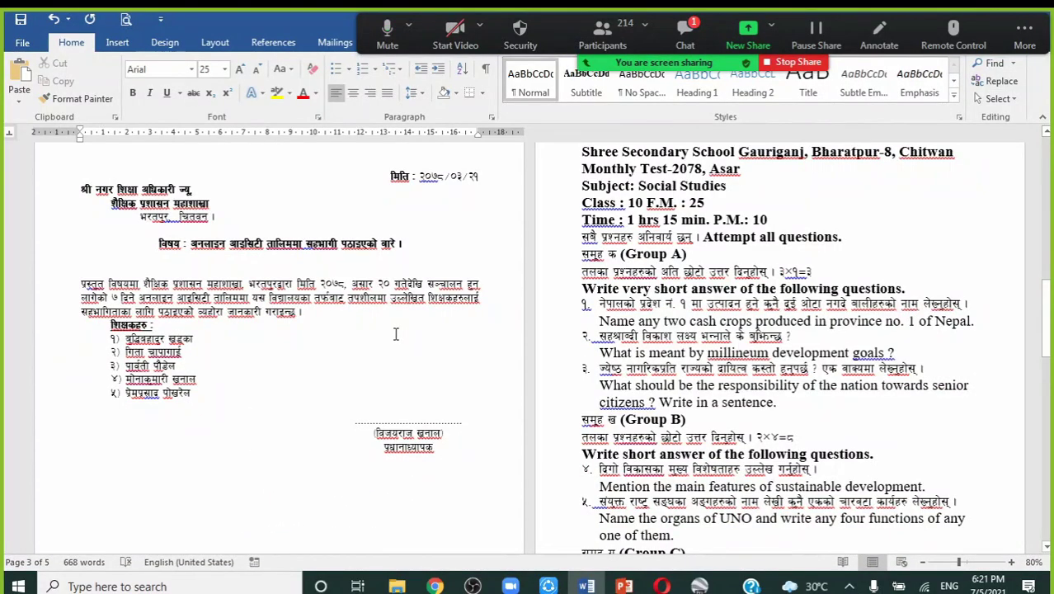
scroll(395, 335, "up", 1, "ctrl")
scroll(395, 335, "up", 5)
scroll(395, 334, "down", 4)
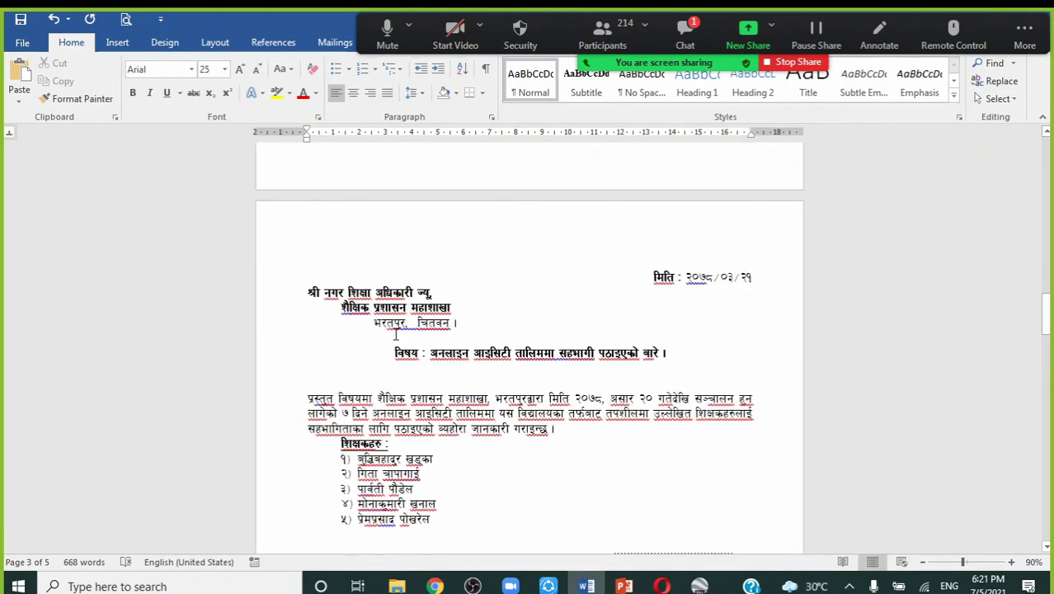
scroll(397, 334, "up", 2)
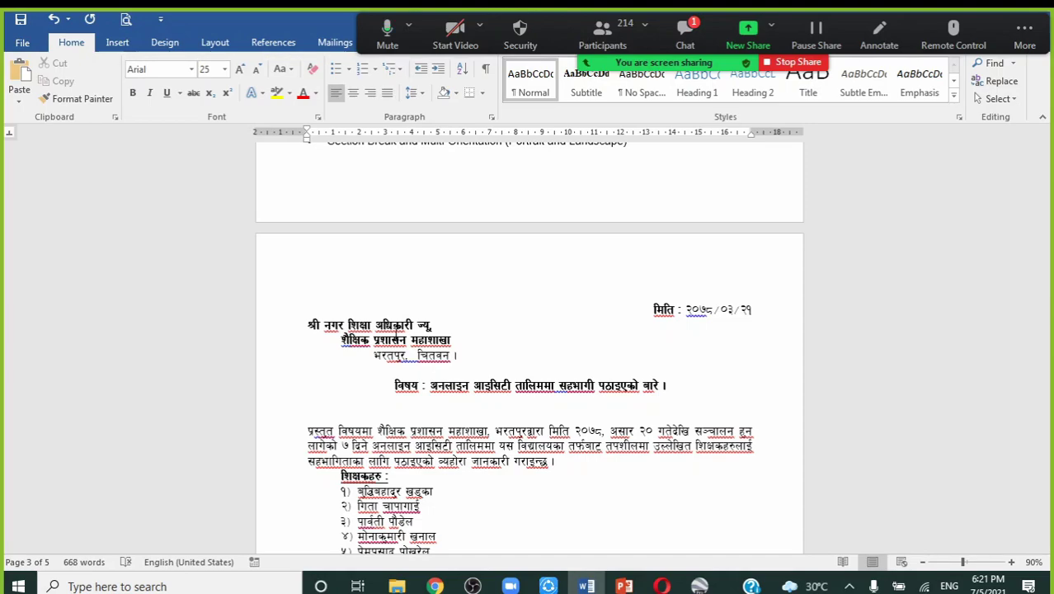
Remove the two blank lines above the date at the start of the Nepali letter
left_click(449, 248)
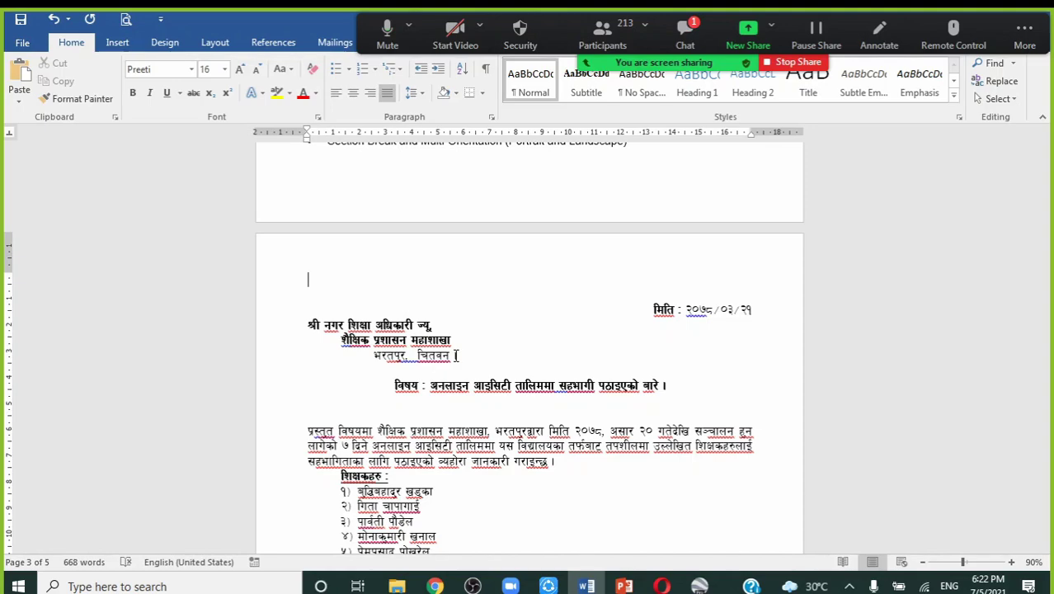
key("Delete")
key("Delete")
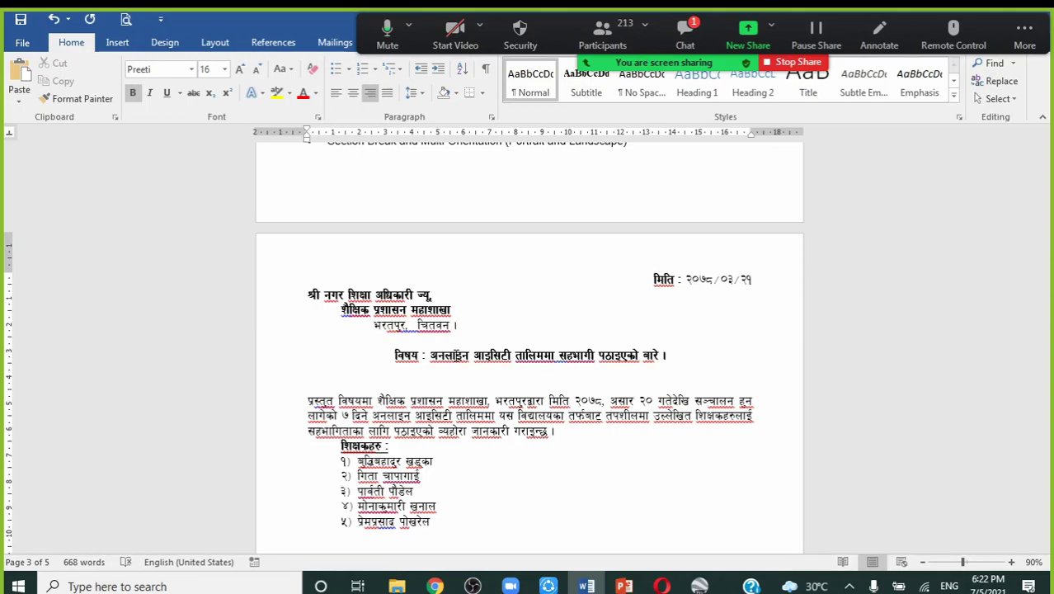
scroll(458, 350, "up", 12)
scroll(458, 350, "down", 3)
scroll(458, 342, "down", 15)
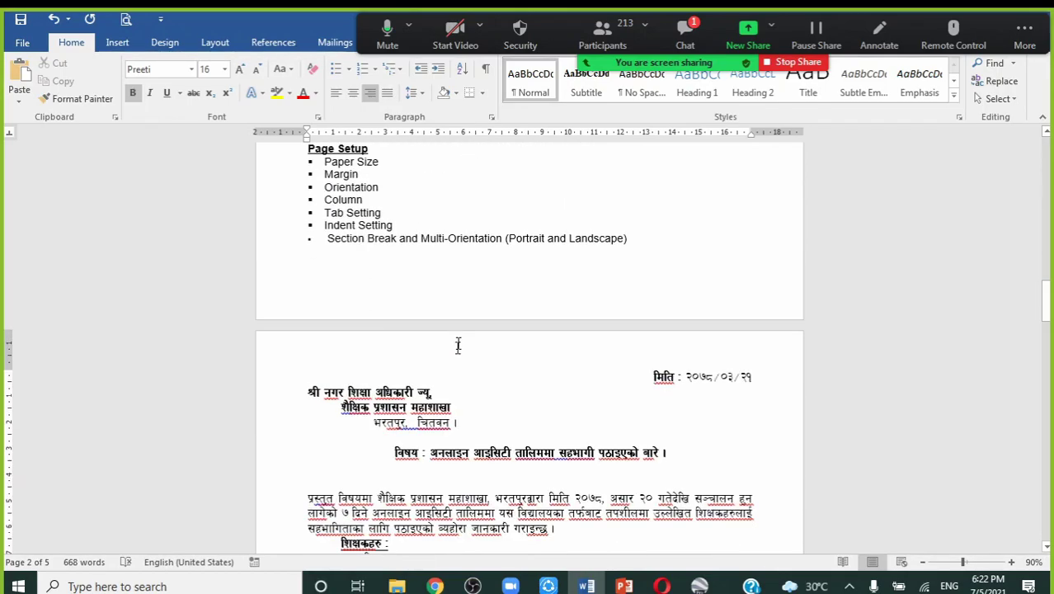
scroll(453, 422, "up", 4)
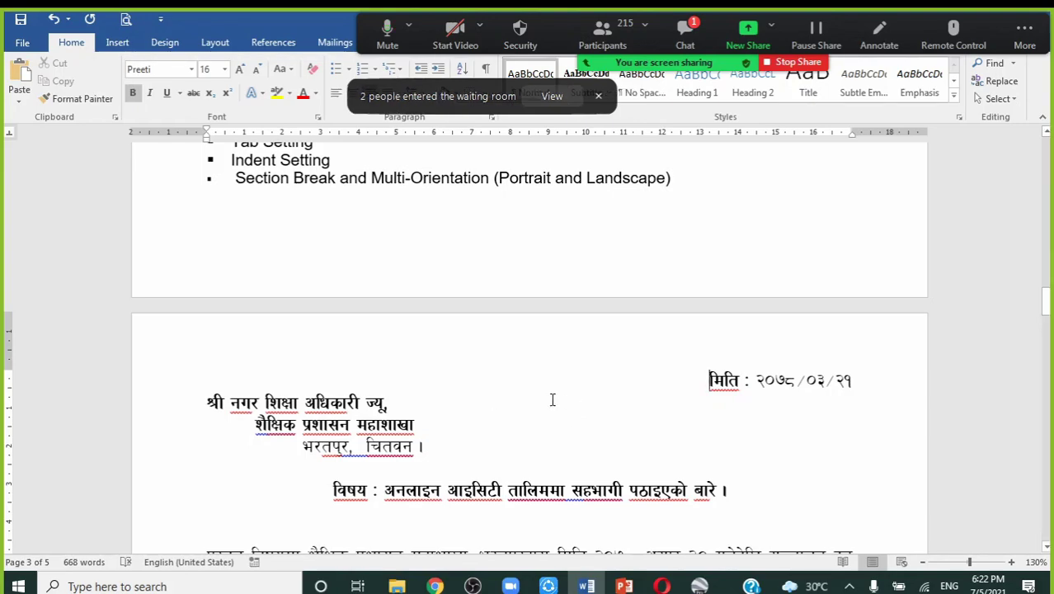
scroll(531, 377, "down", 2)
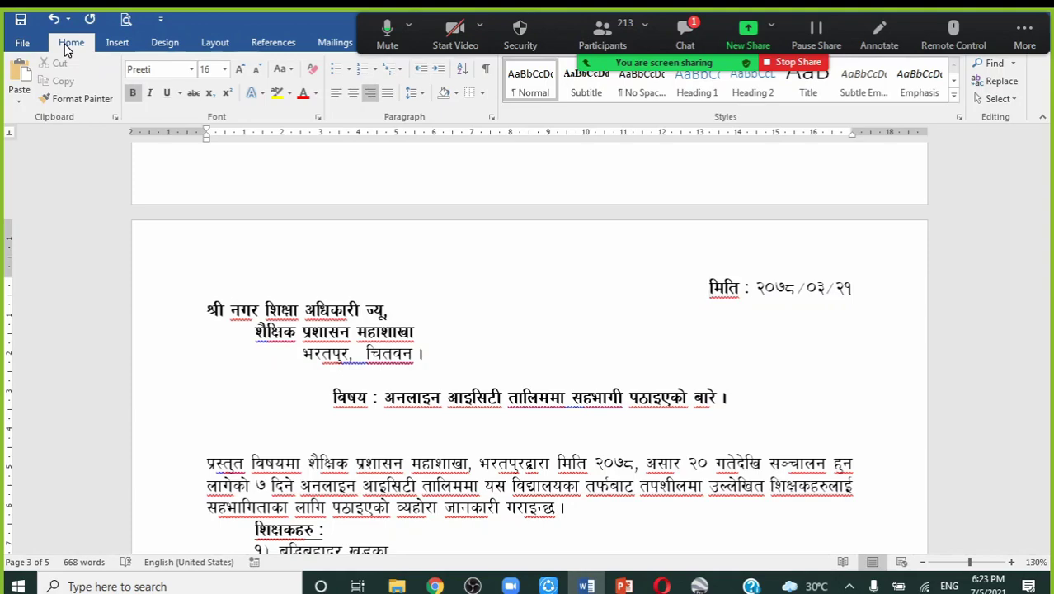
left_click(115, 45)
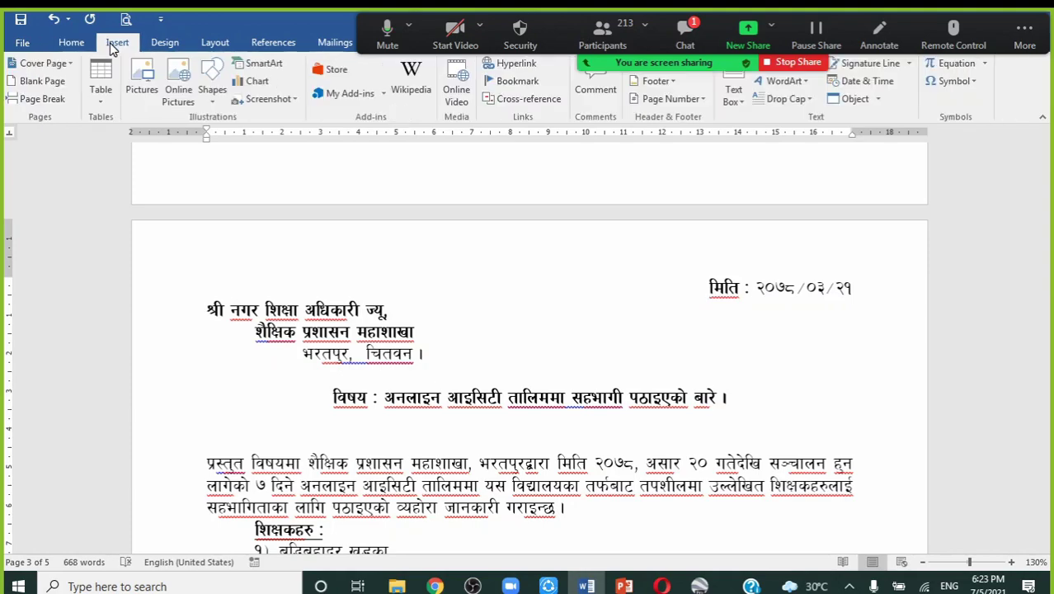
left_click(159, 48)
left_click(211, 46)
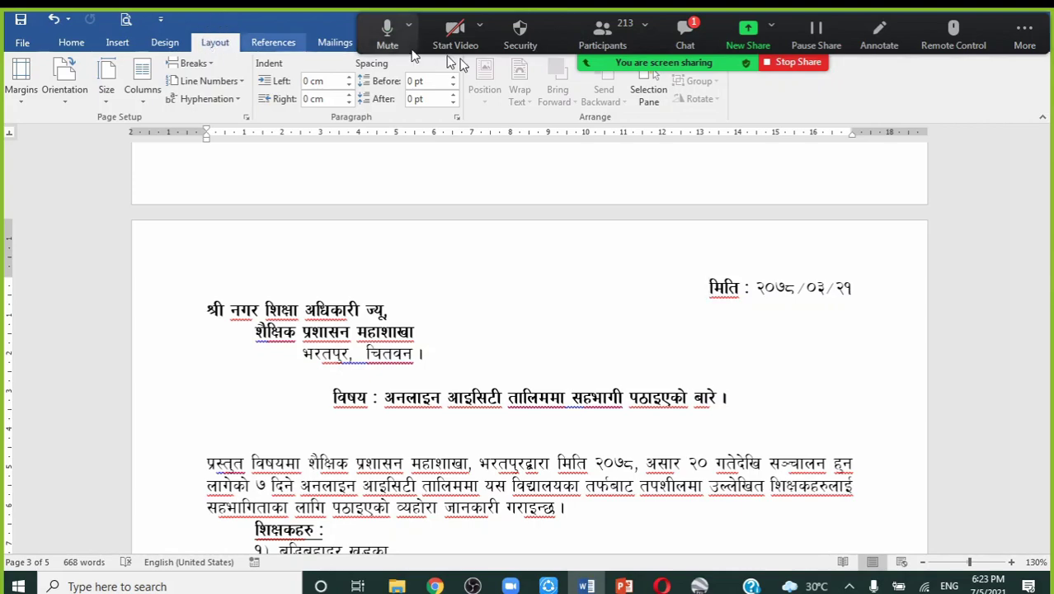
Read the direct chat message about the scale, and hide the document's ruler and show it again
left_click(690, 32)
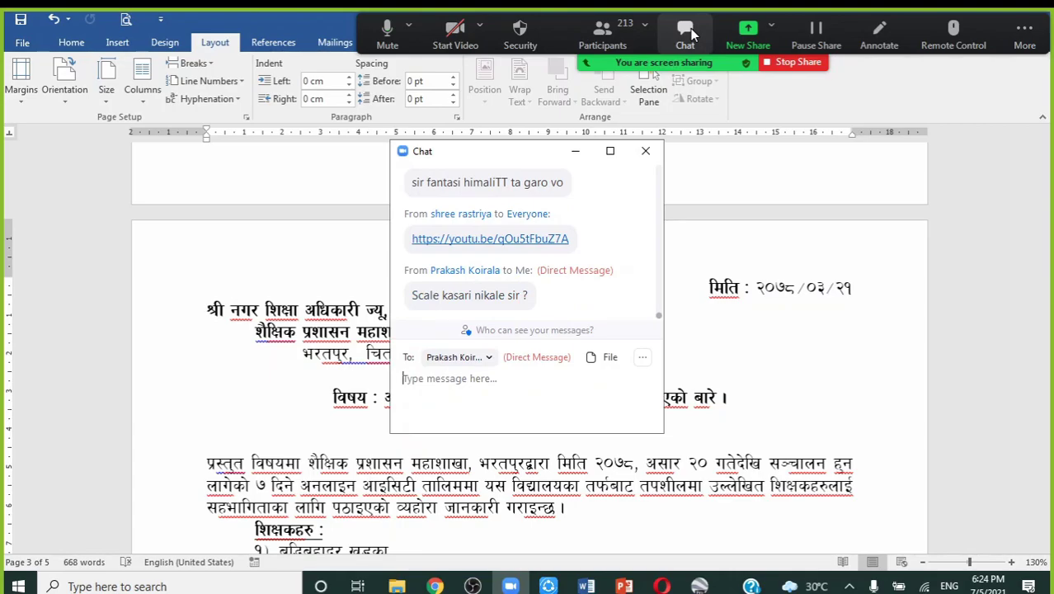
left_click(646, 151)
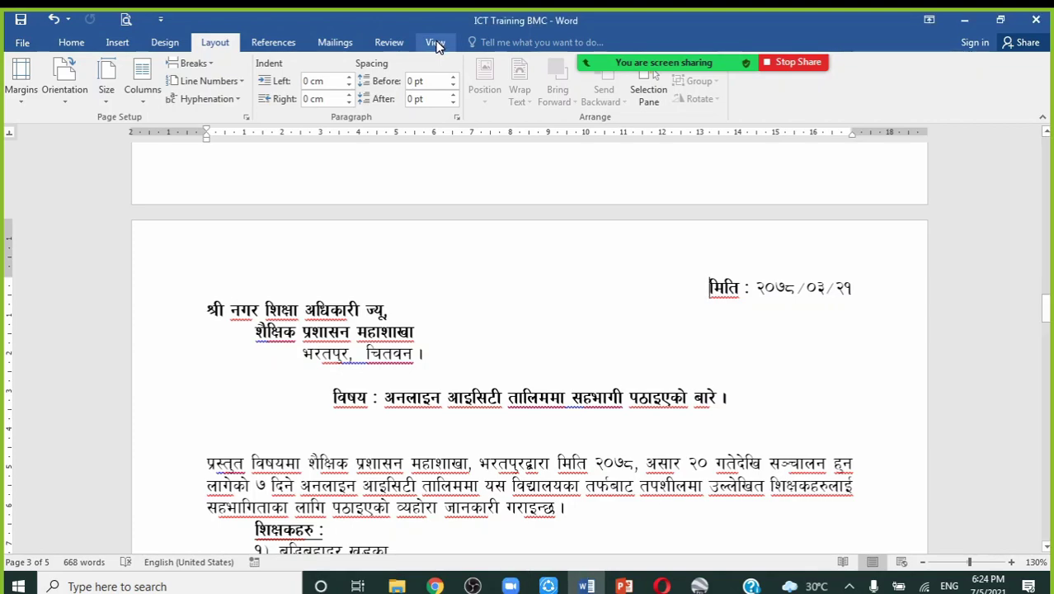
left_click(436, 43)
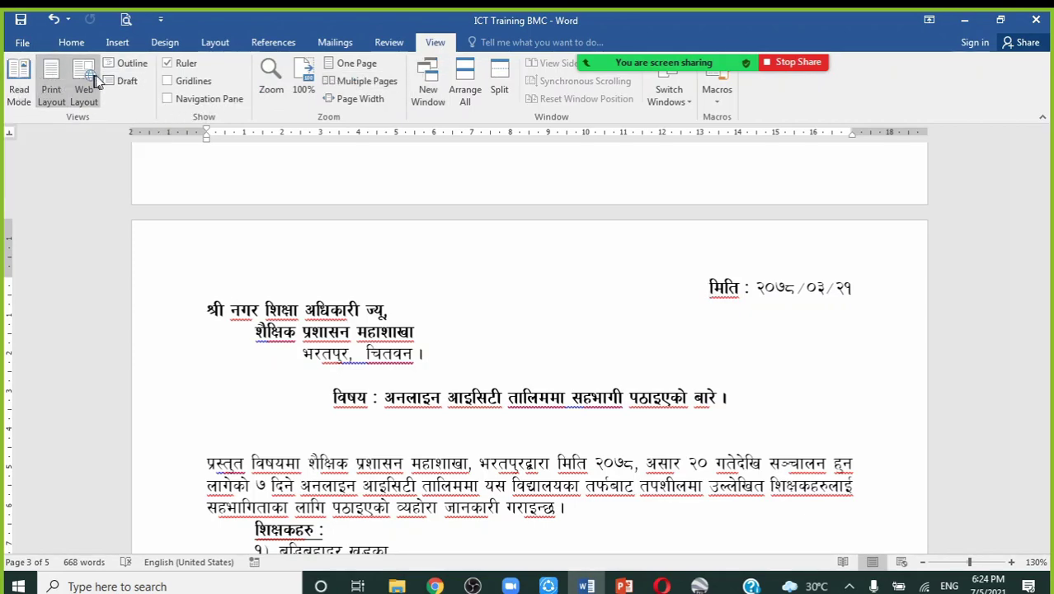
left_click(167, 65)
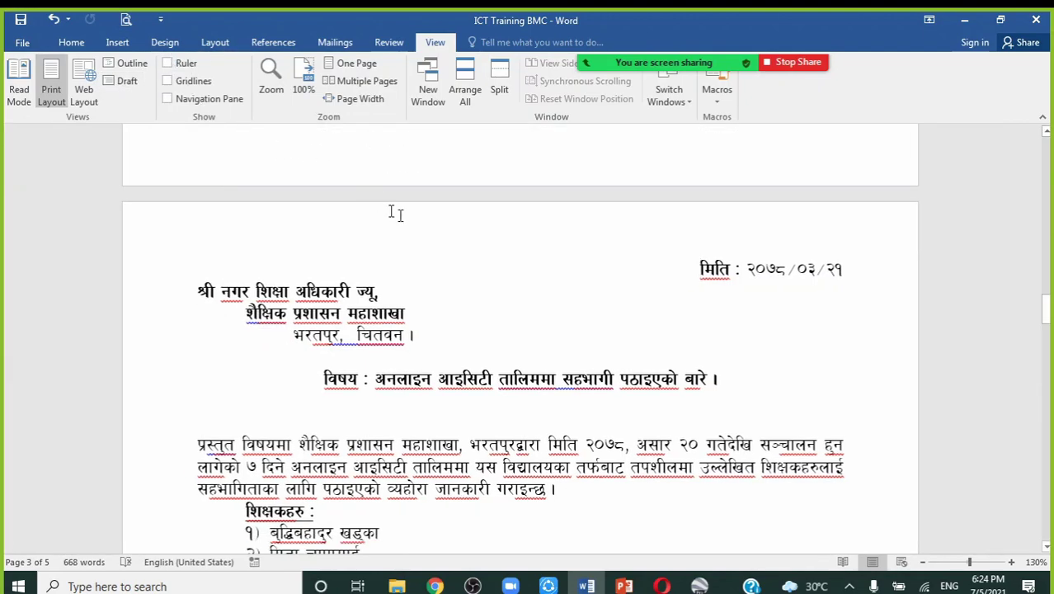
left_click(167, 64)
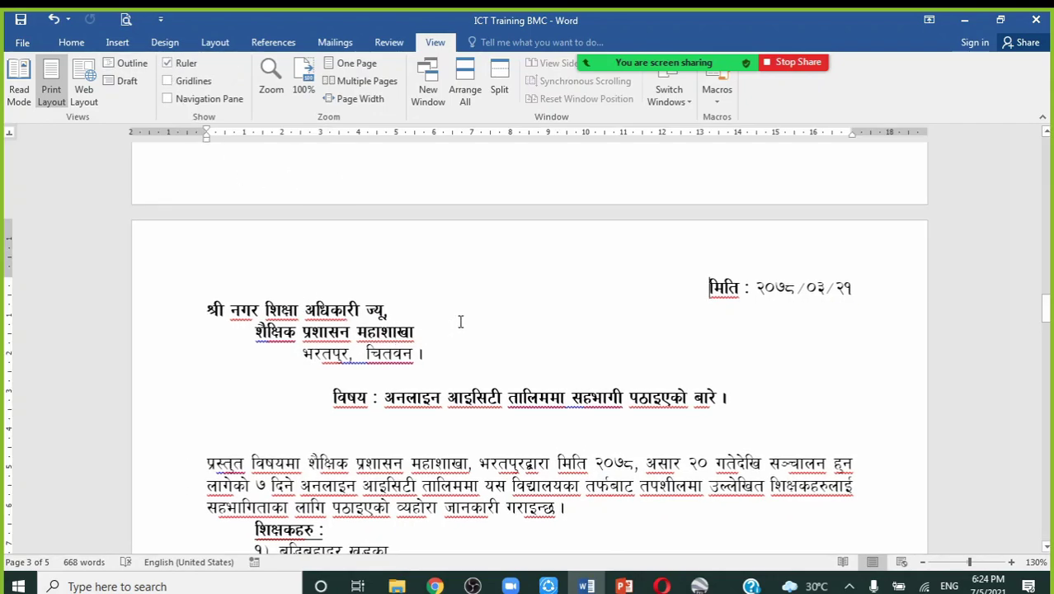
left_click(684, 31)
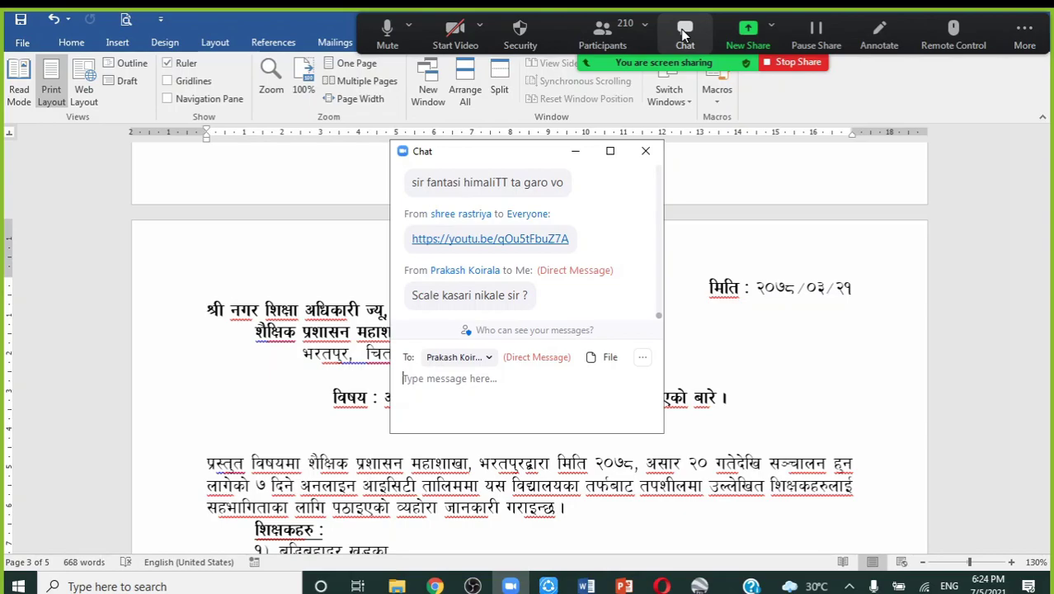
left_click(574, 155)
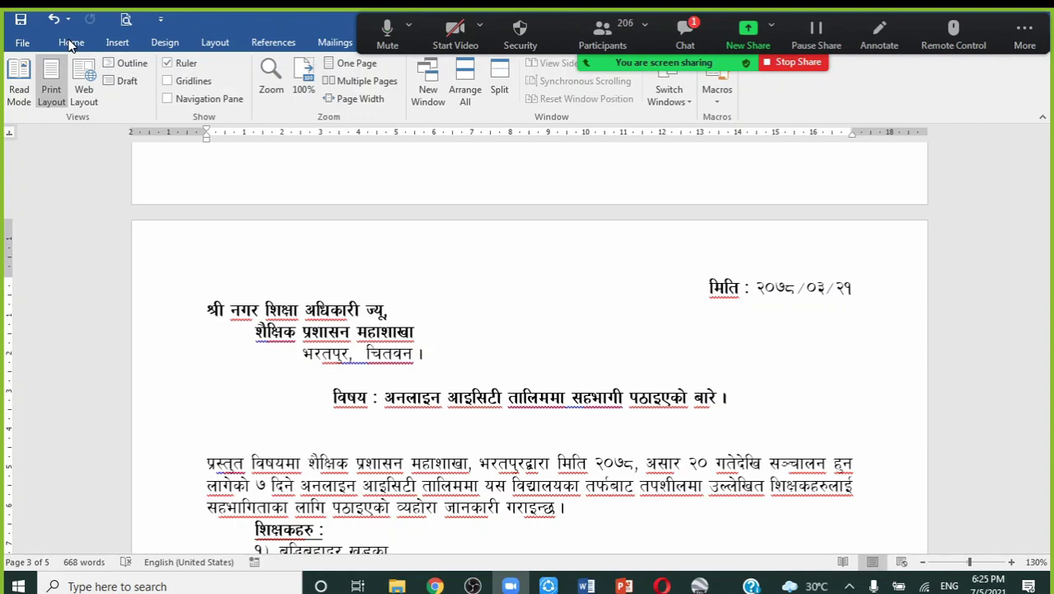
Set the top margin of the whole document to about 6 cm in Page Setup
left_click(213, 43)
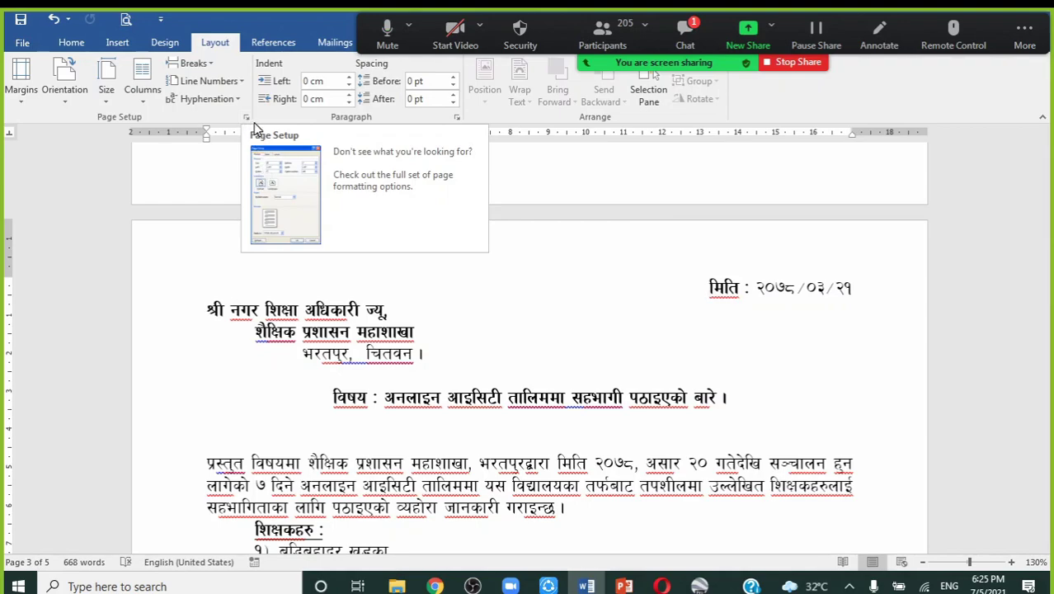
left_click(245, 120)
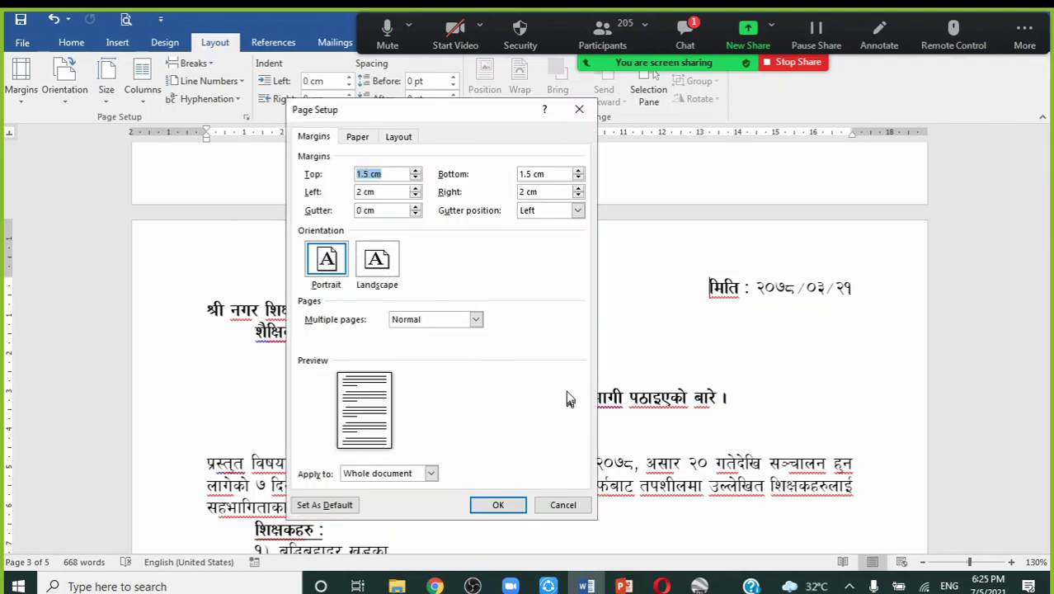
left_click_drag(406, 120, 444, 116)
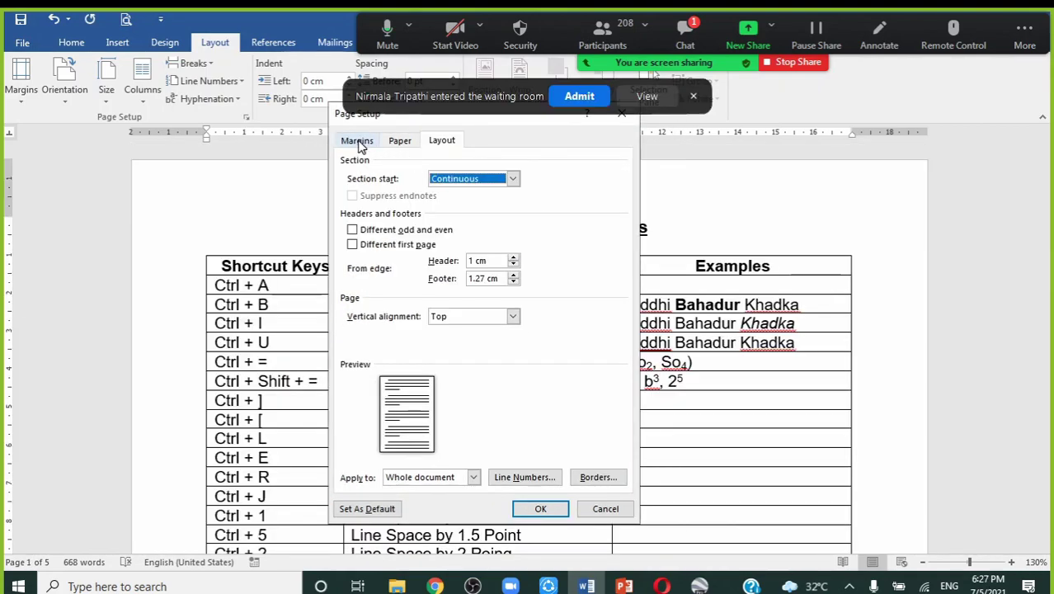
left_click(356, 141)
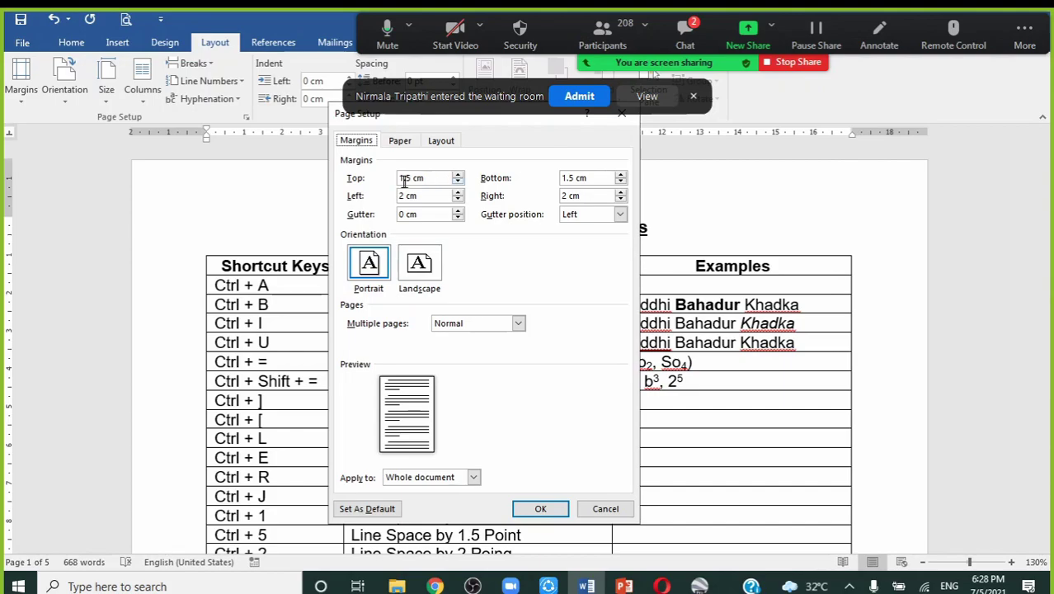
left_click(458, 176)
left_click(459, 176)
left_click(459, 175)
left_click(458, 176)
left_click(459, 177)
left_click(459, 176)
left_click(459, 176)
left_click(459, 176)
left_click(459, 177)
left_click(459, 176)
left_click(459, 177)
left_click(459, 176)
left_click(458, 177)
left_click(459, 176)
left_click(459, 177)
left_click(458, 177)
left_click(459, 177)
left_click(458, 176)
left_click(459, 177)
left_click(459, 176)
left_click(458, 176)
left_click(458, 176)
left_click(459, 176)
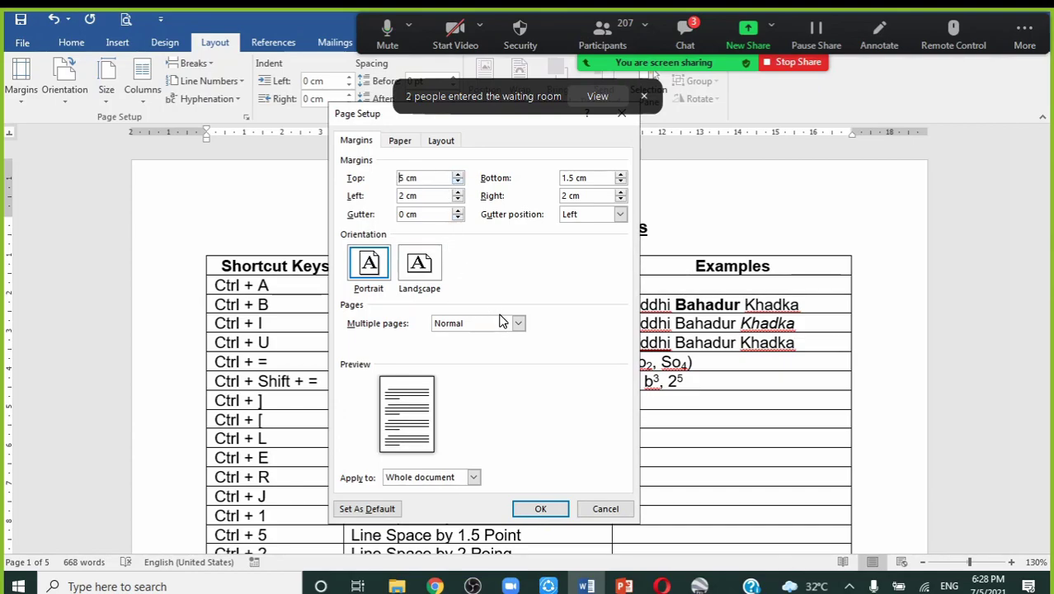
left_click(458, 180)
left_click(457, 180)
left_click(458, 180)
left_click(458, 180)
left_click(458, 180)
left_click(458, 180)
left_click(458, 180)
left_click(457, 180)
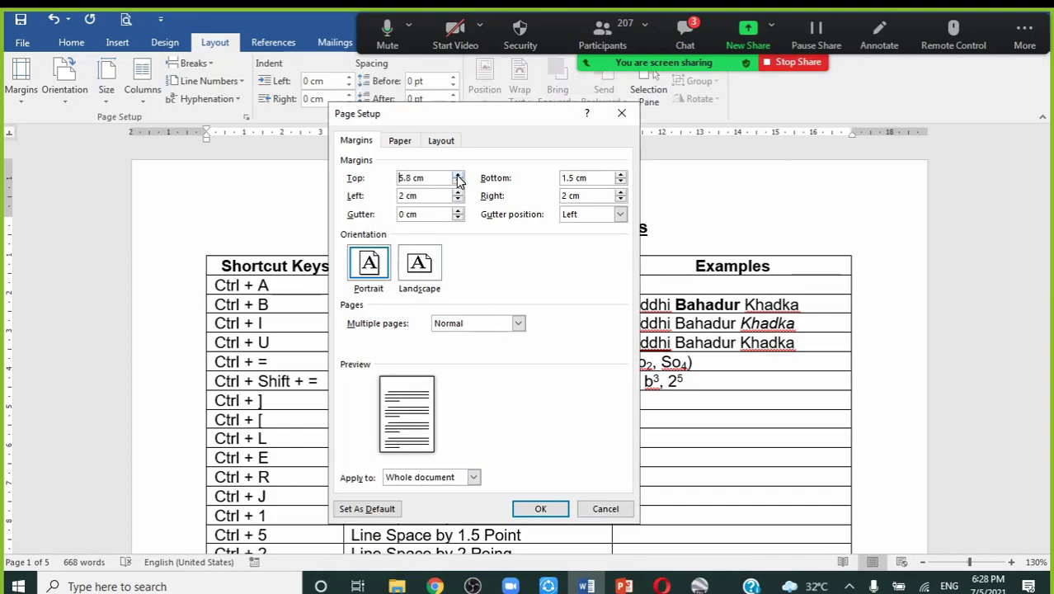
left_click(458, 180)
left_click(540, 509)
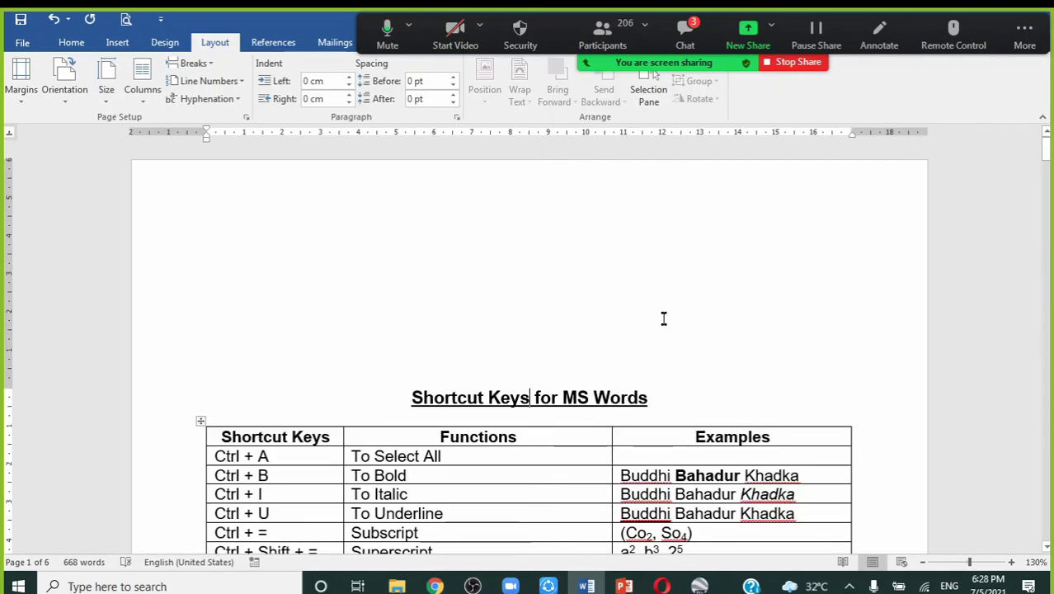
Check the top margin on the following pages, especially the space above the letter's date
scroll(661, 305, "down", 5)
scroll(662, 306, "down", 20)
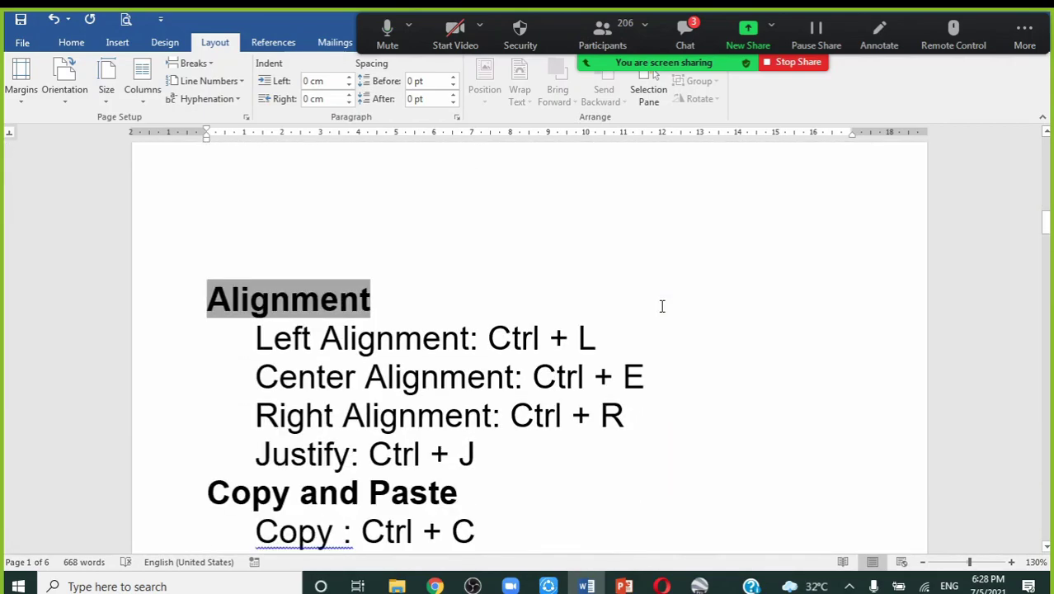
scroll(671, 297, "down", 20)
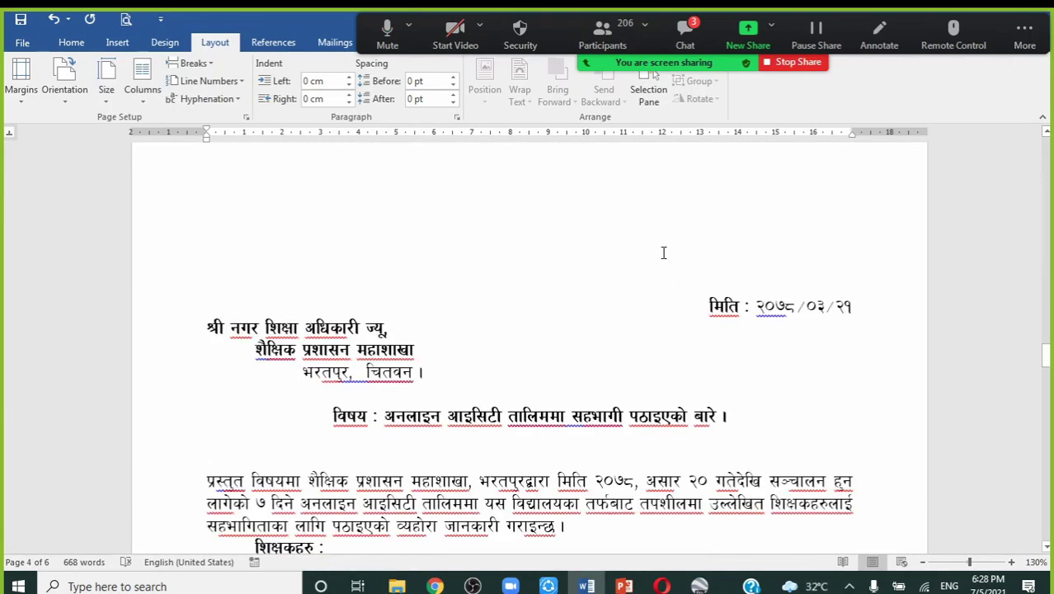
scroll(663, 252, "up", 2)
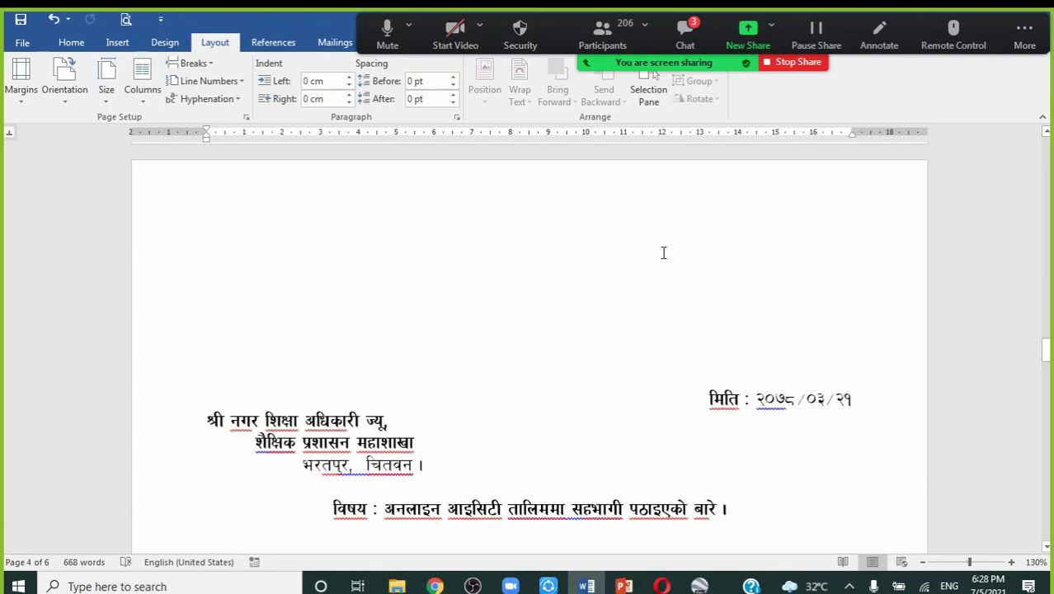
left_click(435, 303)
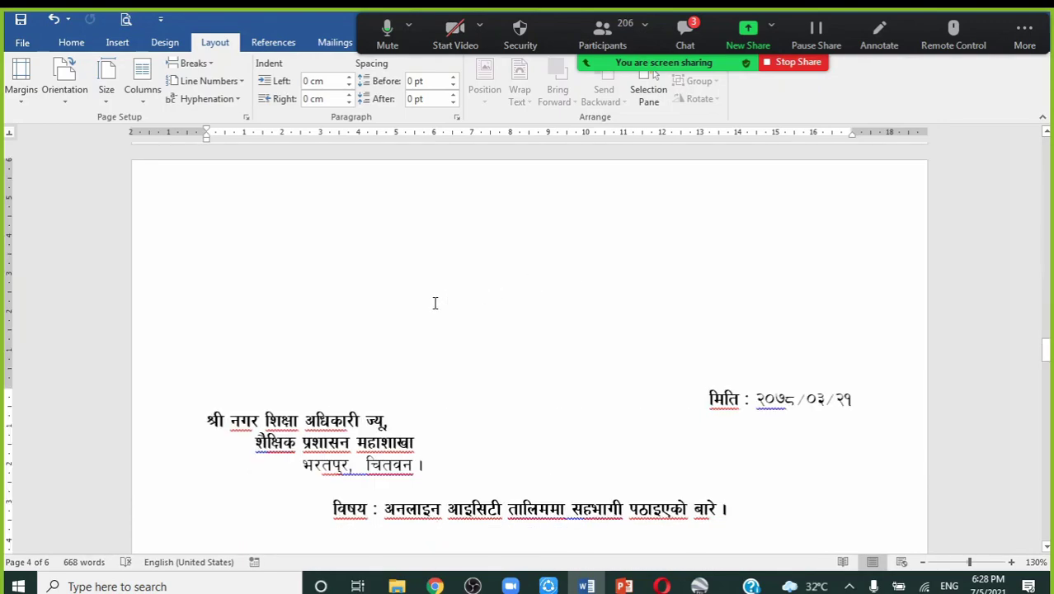